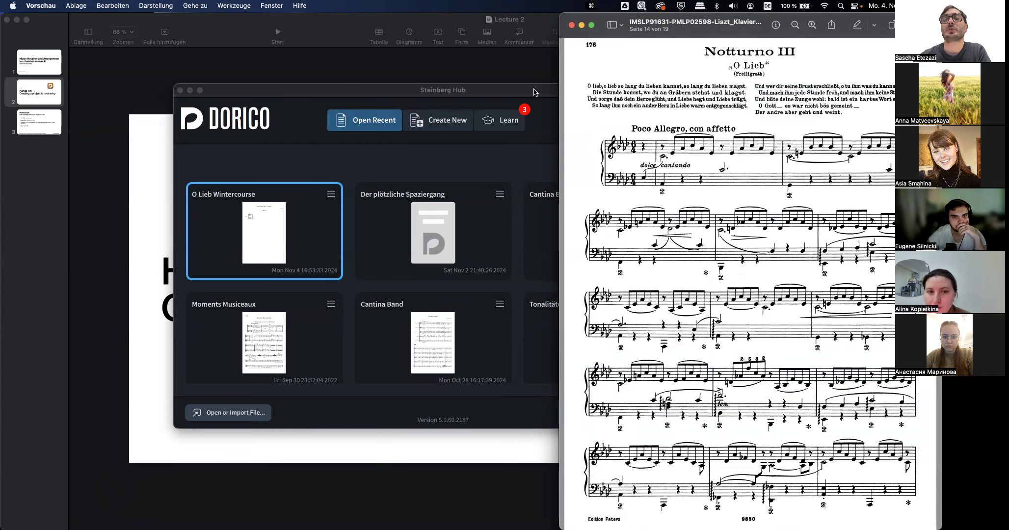
Step: Switch to Dorico and start a new solo piano template project titled "Notturno III" with "F. Liszt" as composer
left_click(534, 92)
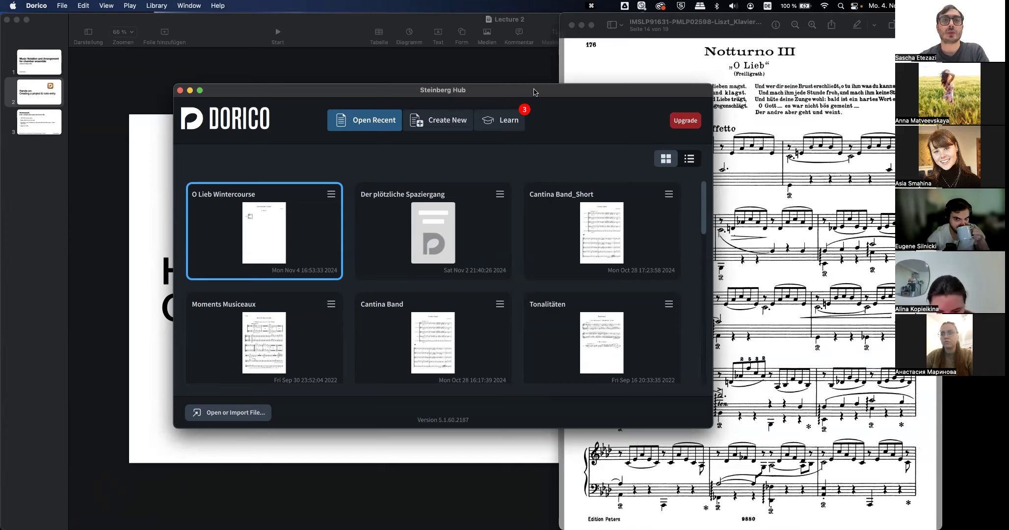
key("space")
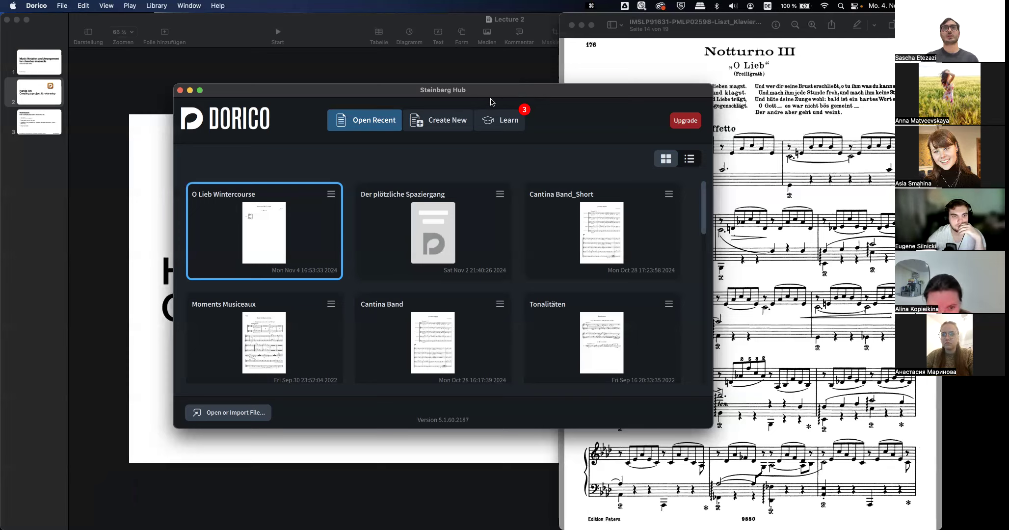
left_click(456, 119)
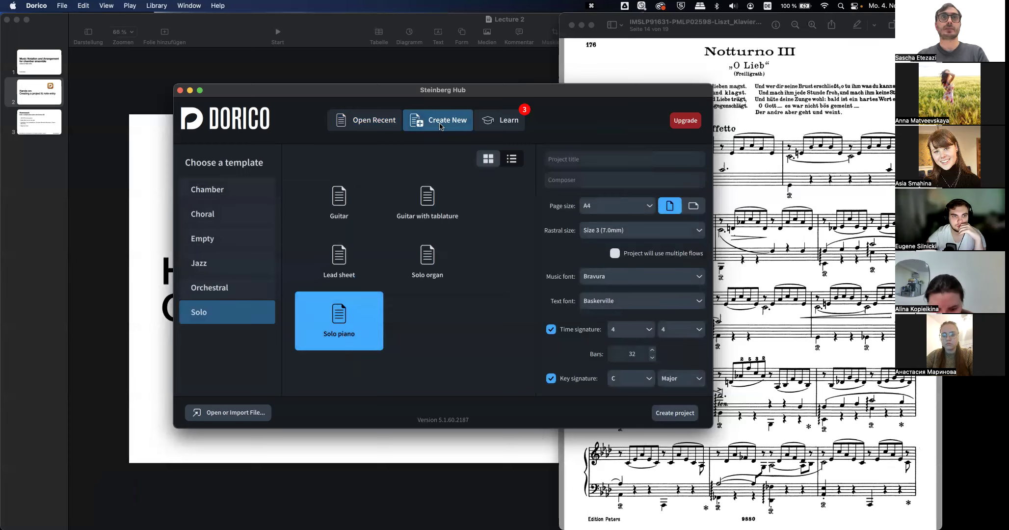
left_click(596, 160)
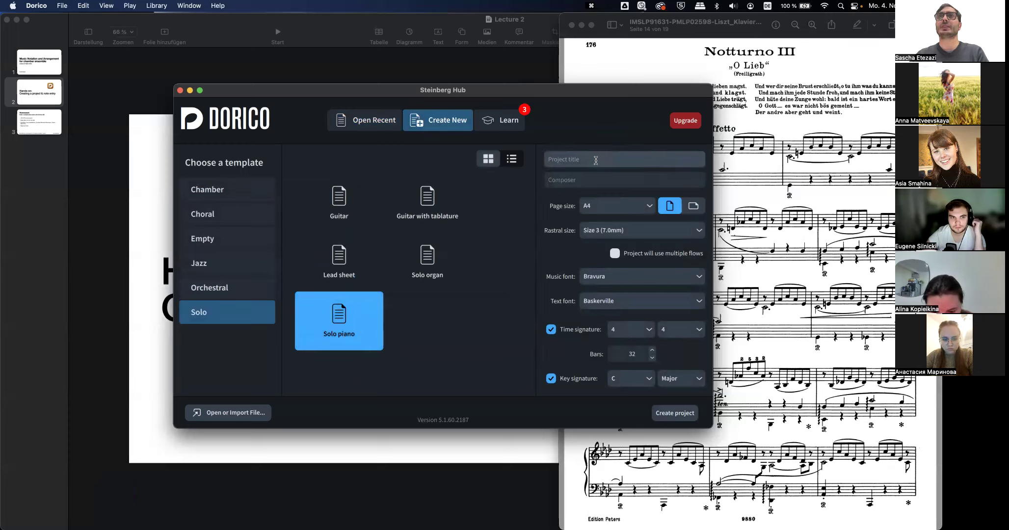
type("No")
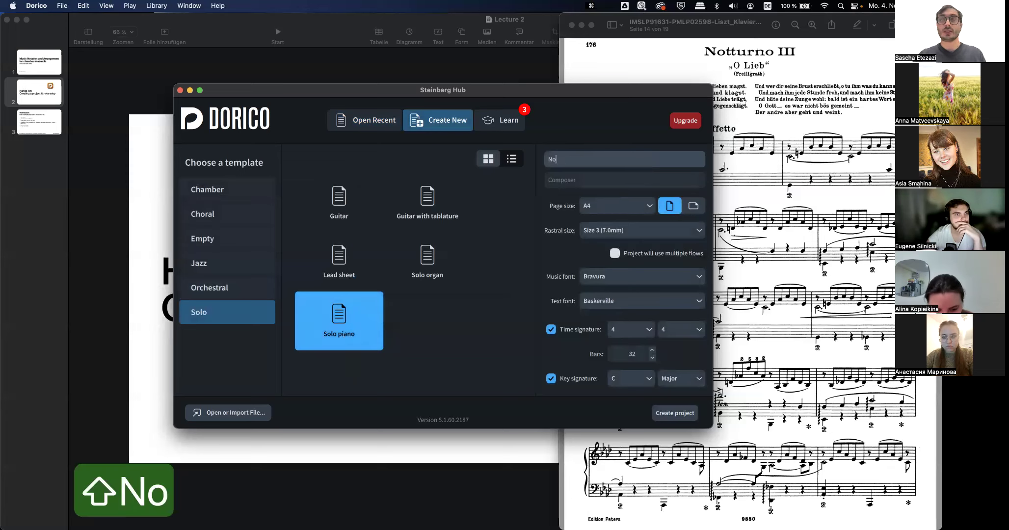
type("tturno III")
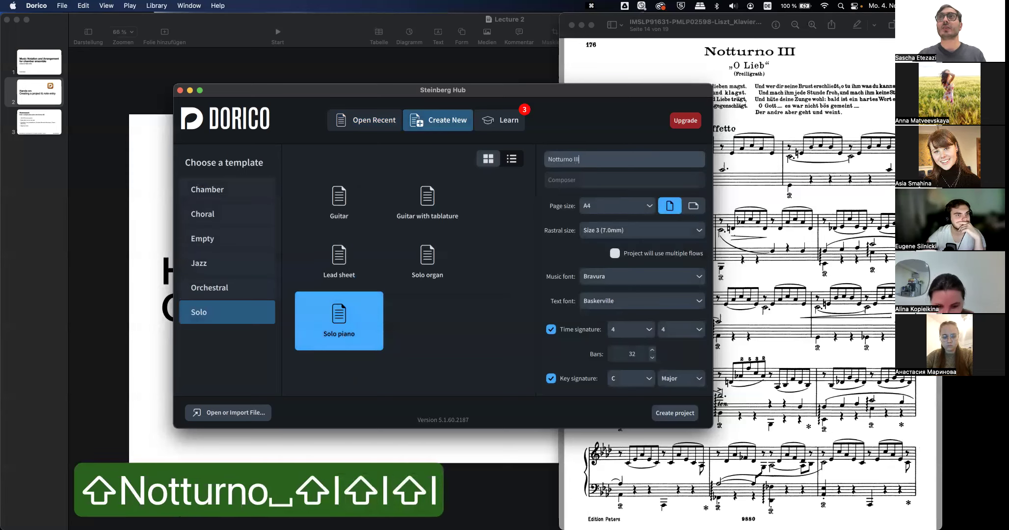
key("Tab")
type("F. ")
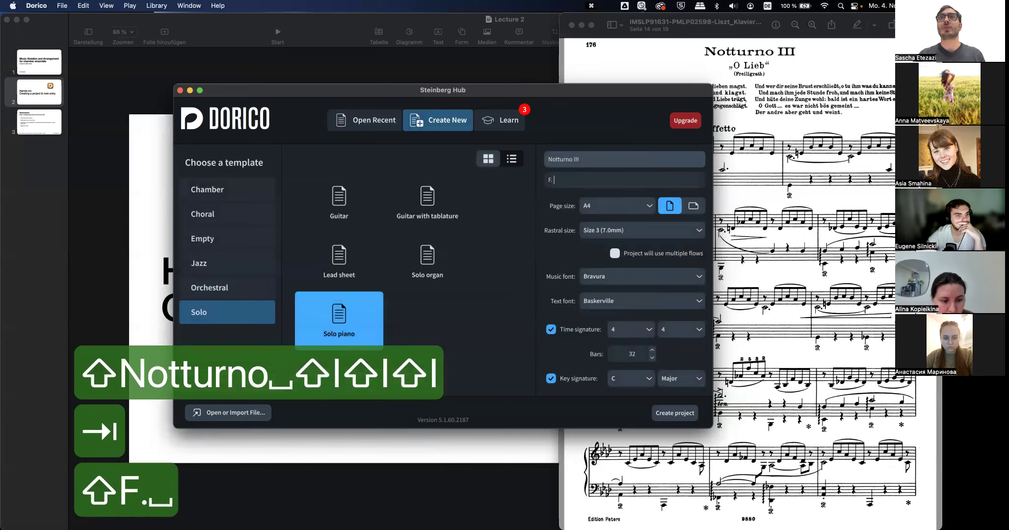
type("Liszt")
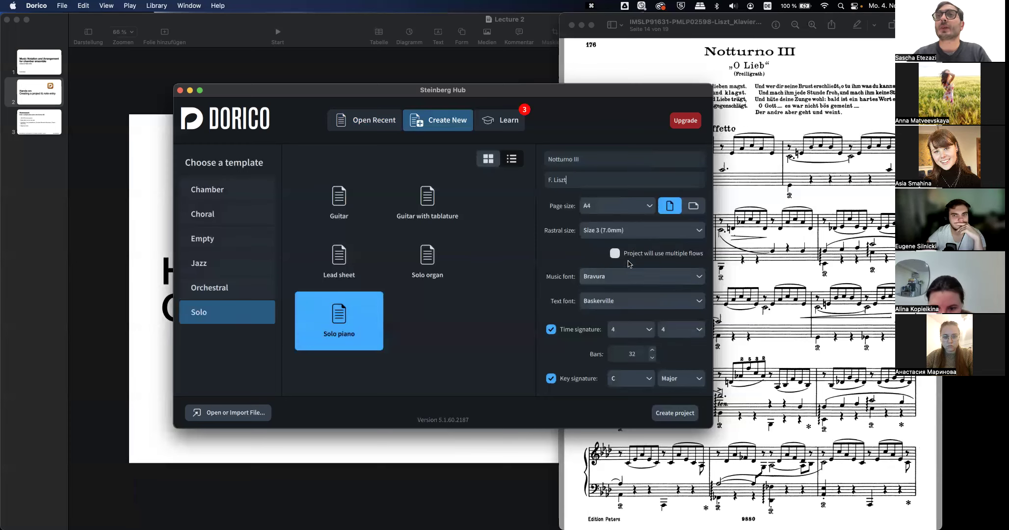
Step: Set the new project's time signature to 6/4 and key signature to Ab major, and create the project
left_click(610, 275)
left_click(609, 275)
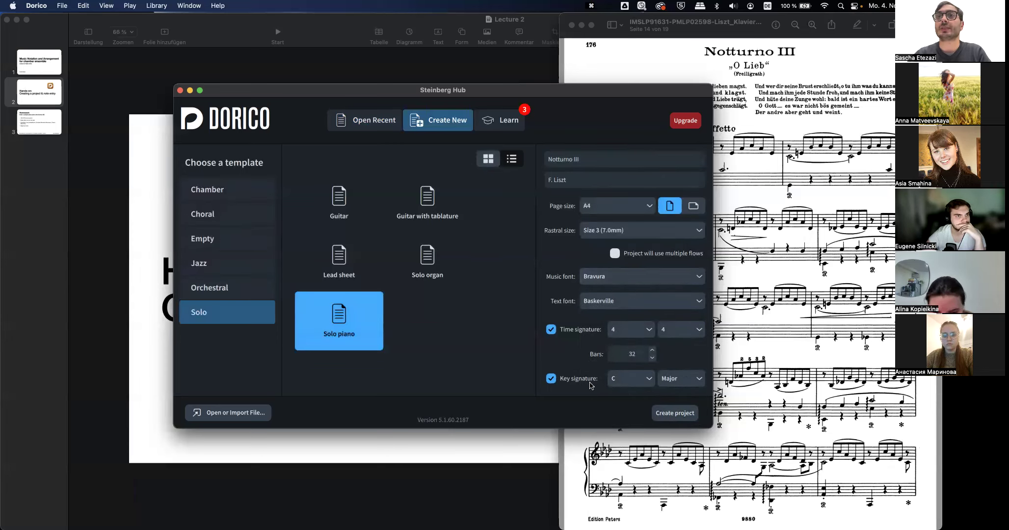
left_click(639, 333)
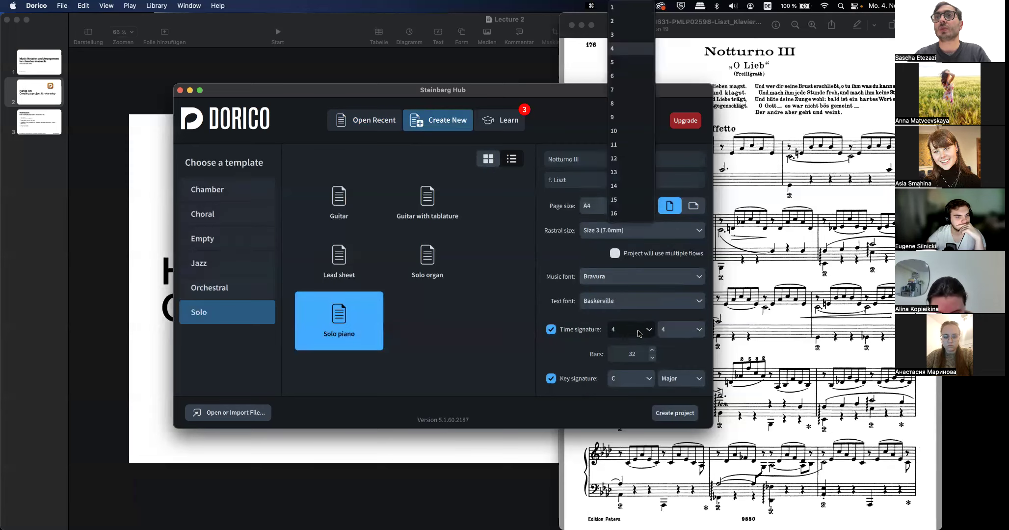
left_click(616, 76)
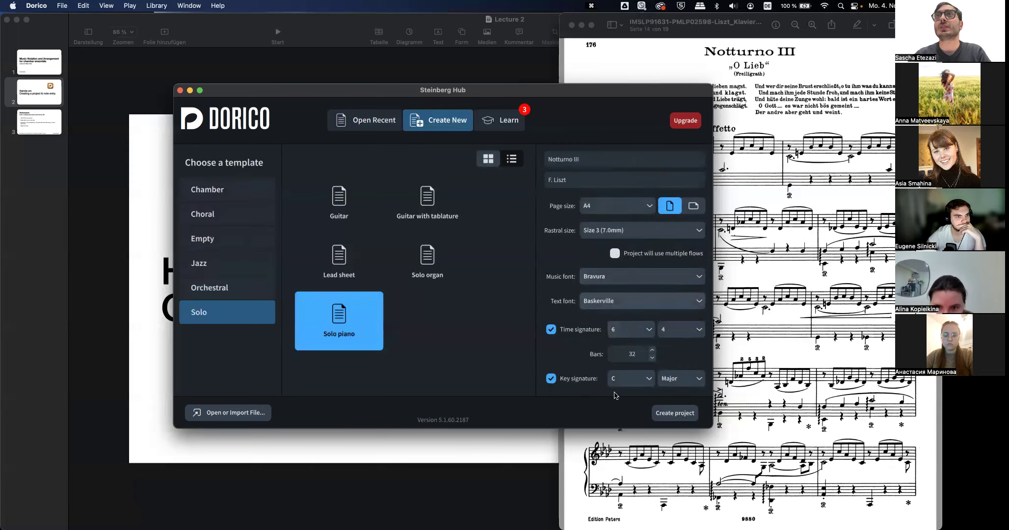
left_click(625, 379)
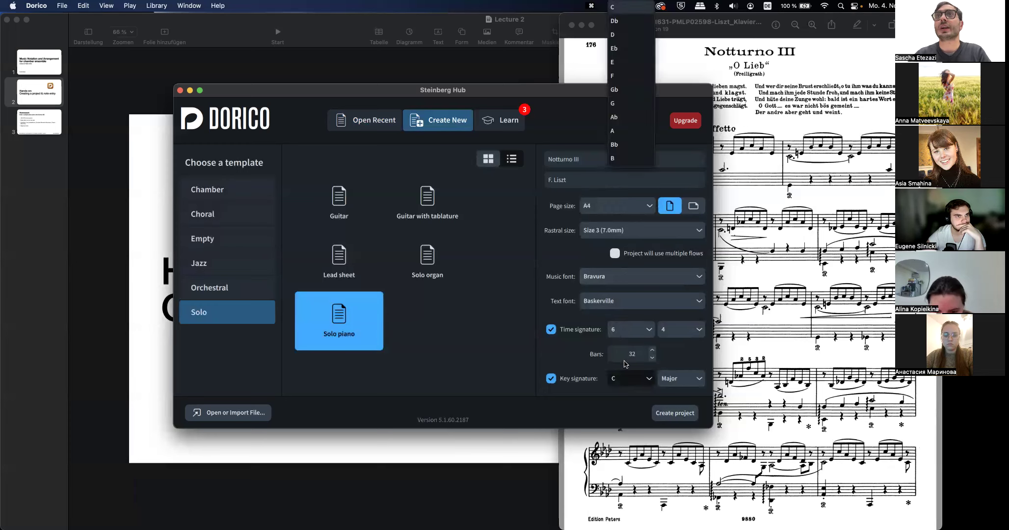
left_click(617, 117)
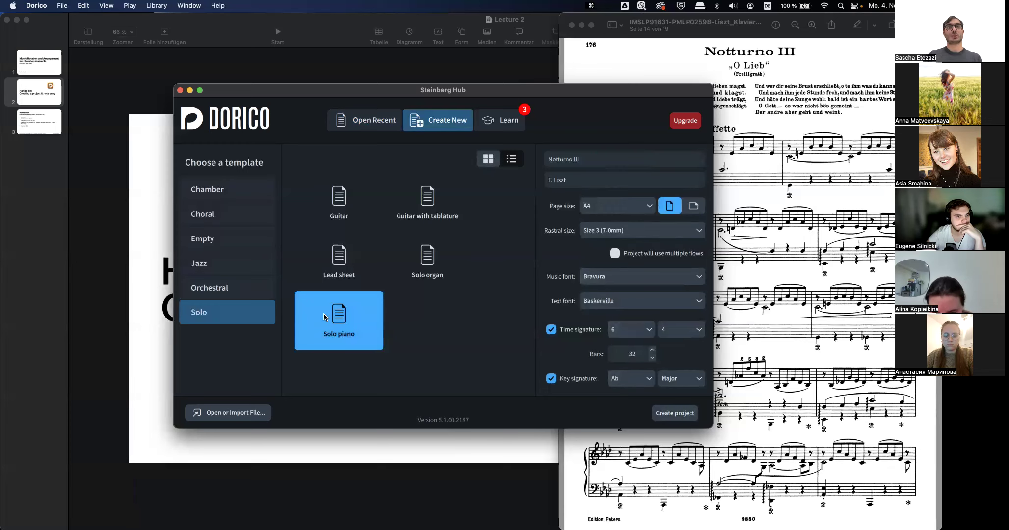
left_click(668, 417)
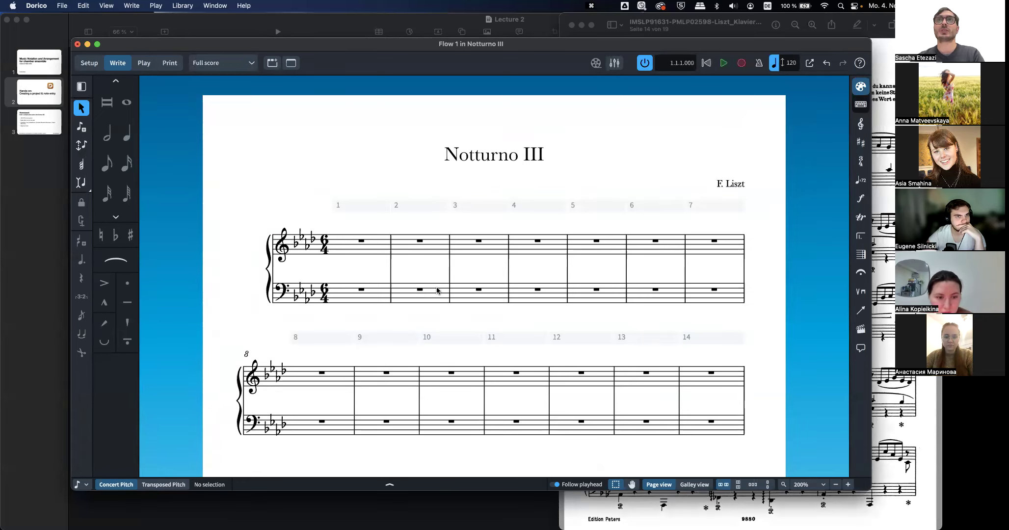
Step: Look through the empty template score and close the project without saving
scroll(436, 290, "down", 5)
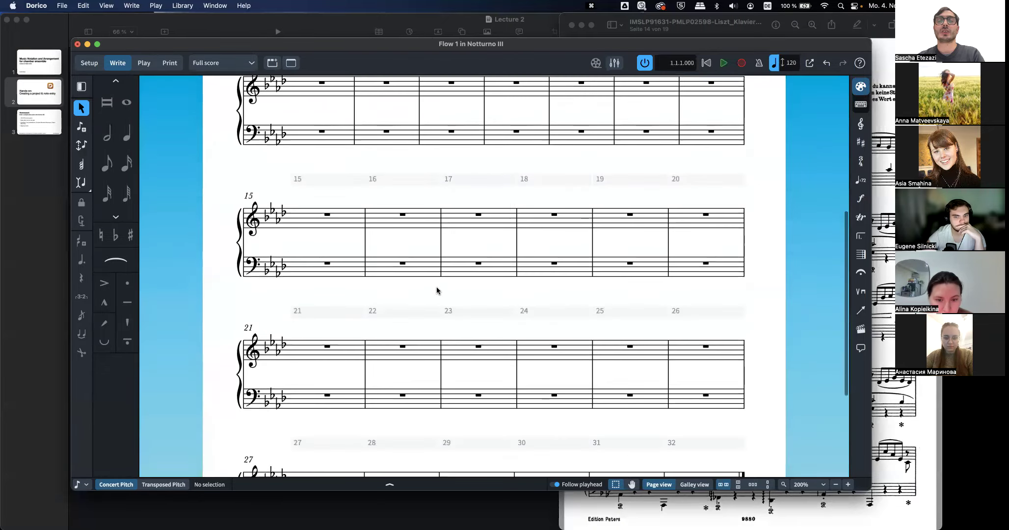
scroll(437, 290, "up", 5)
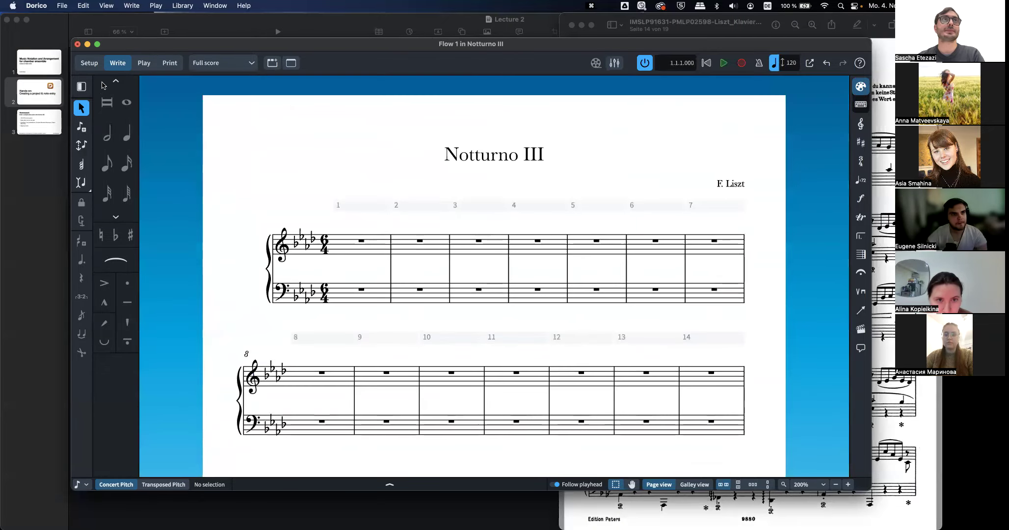
left_click(78, 44)
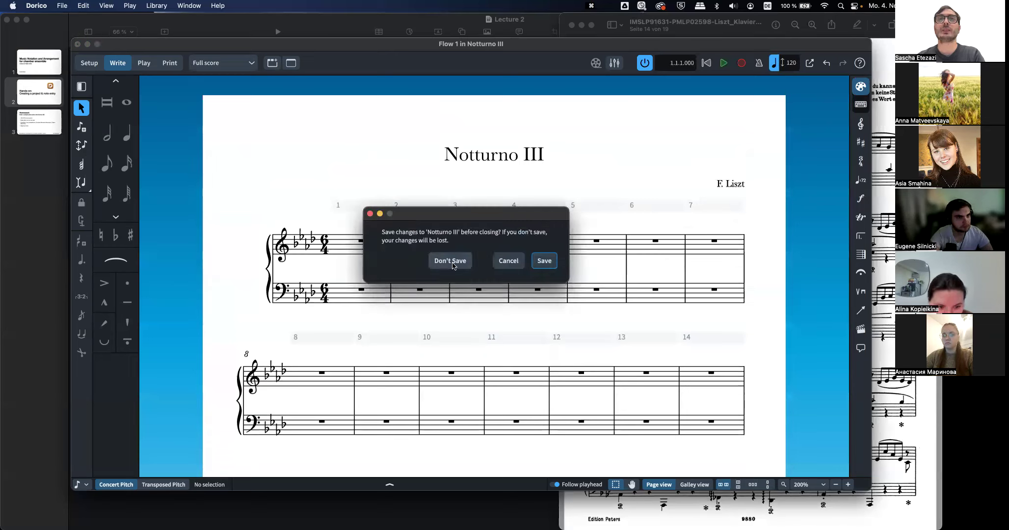
left_click(450, 261)
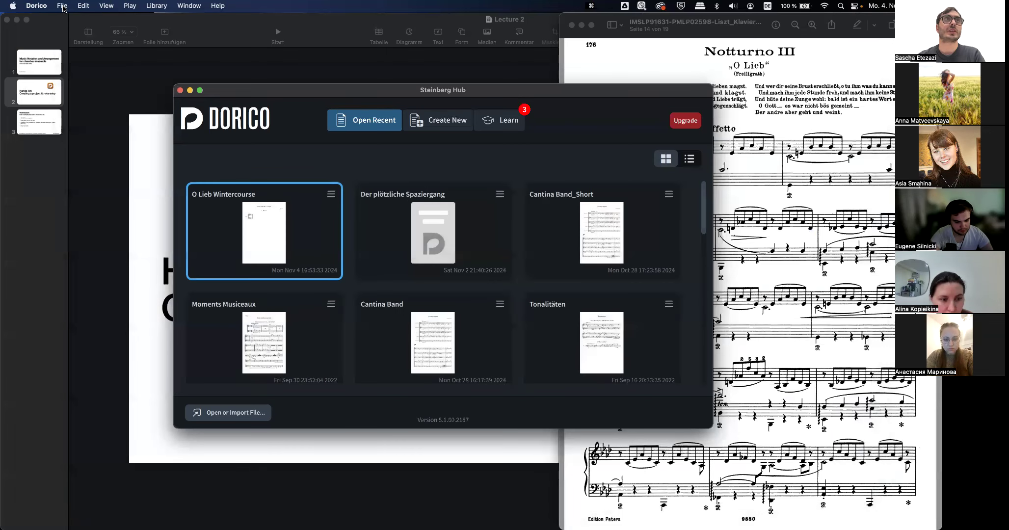
Step: Create a new empty project and resize its window to fit beside the reference piano score
left_click(62, 6)
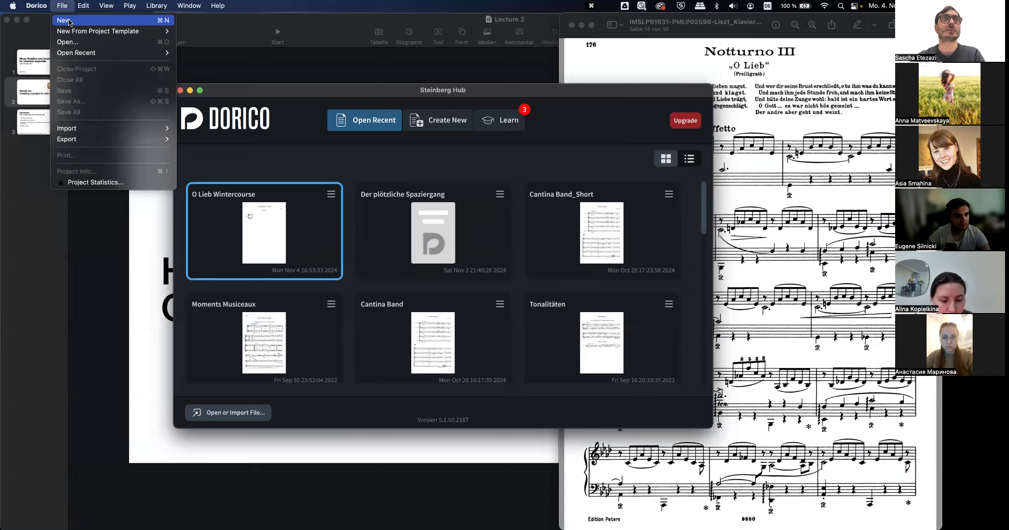
left_click(69, 22)
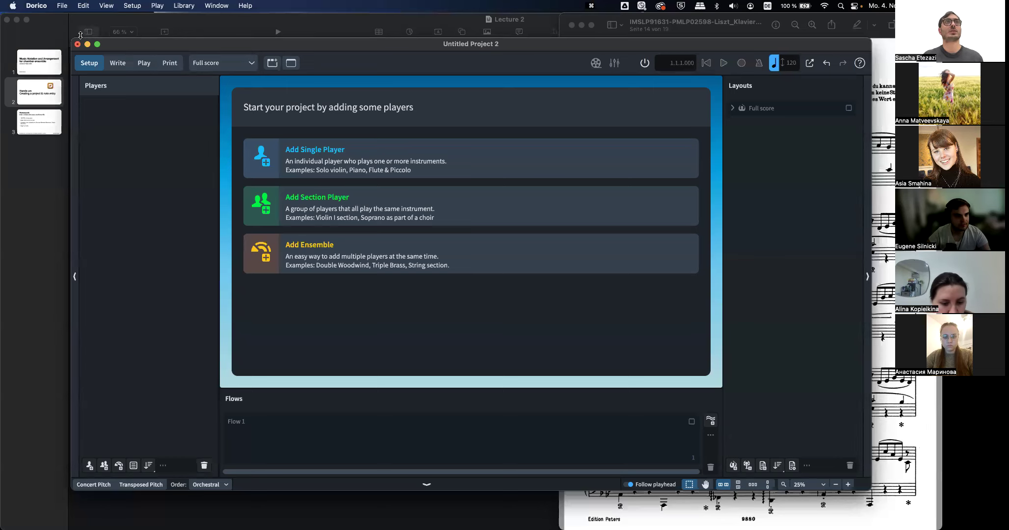
left_click_drag(72, 39, 5, 9)
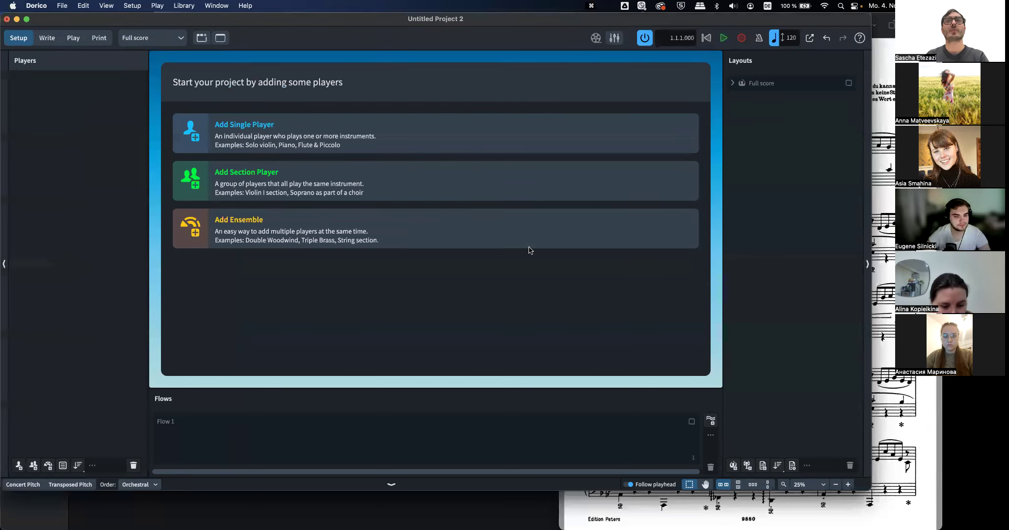
left_click_drag(871, 487, 559, 528)
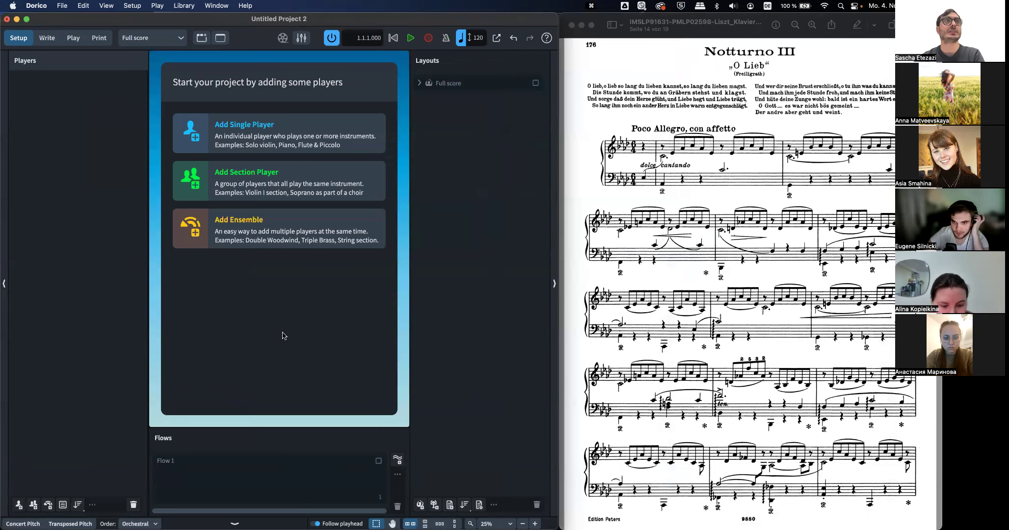
Step: Save the project as "O Lieb Wintercourse" in the workshop's Dorico Projects folder, replacing the existing file
left_click(67, 7)
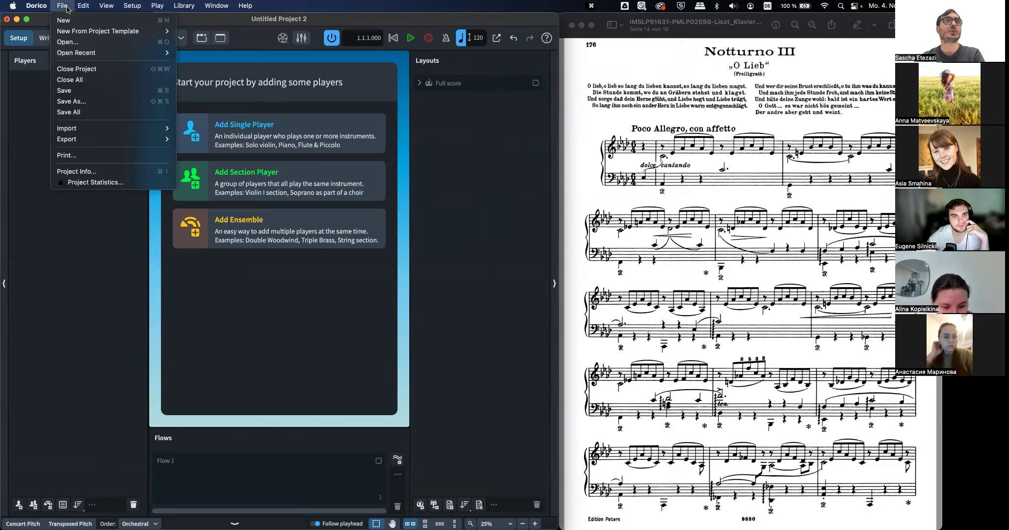
left_click(67, 91)
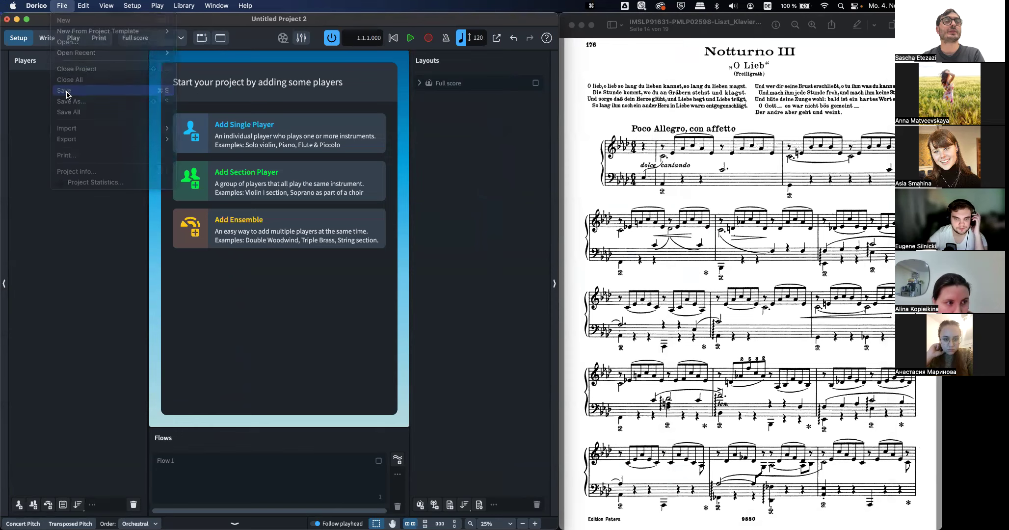
left_click(390, 225)
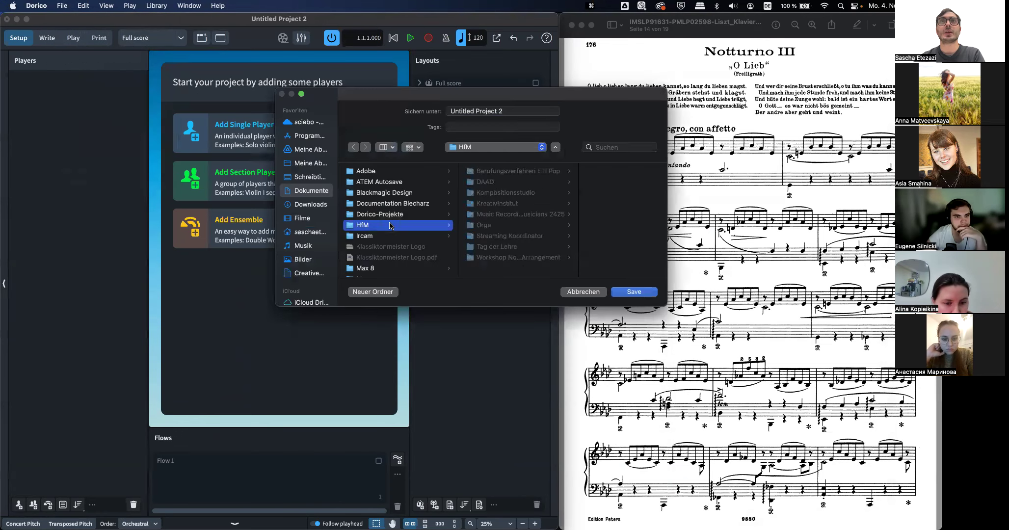
left_click(511, 257)
left_click(611, 182)
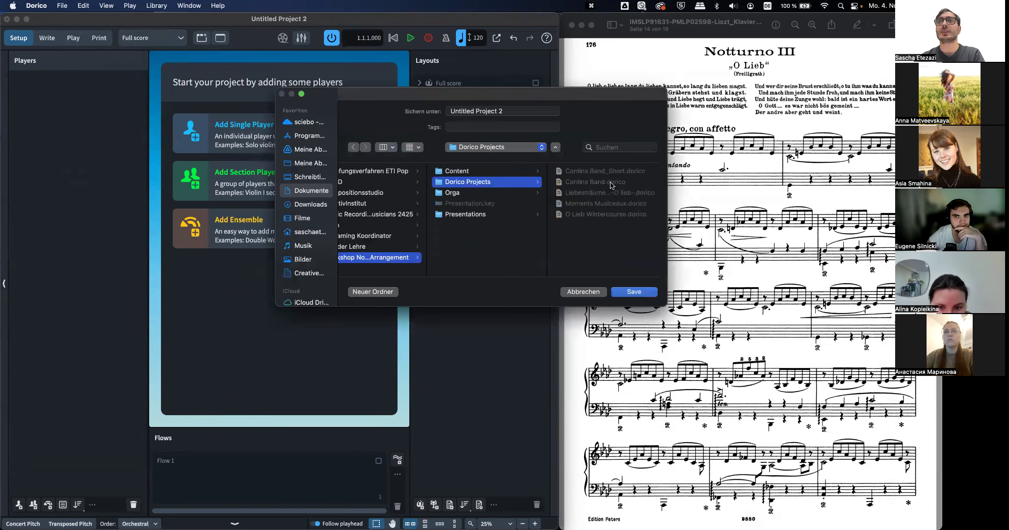
left_click(611, 215)
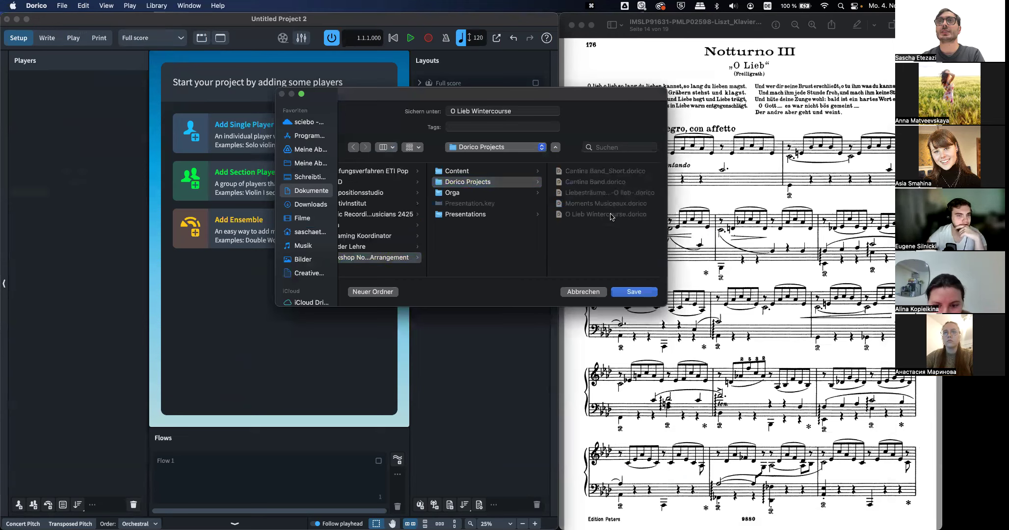
left_click(634, 292)
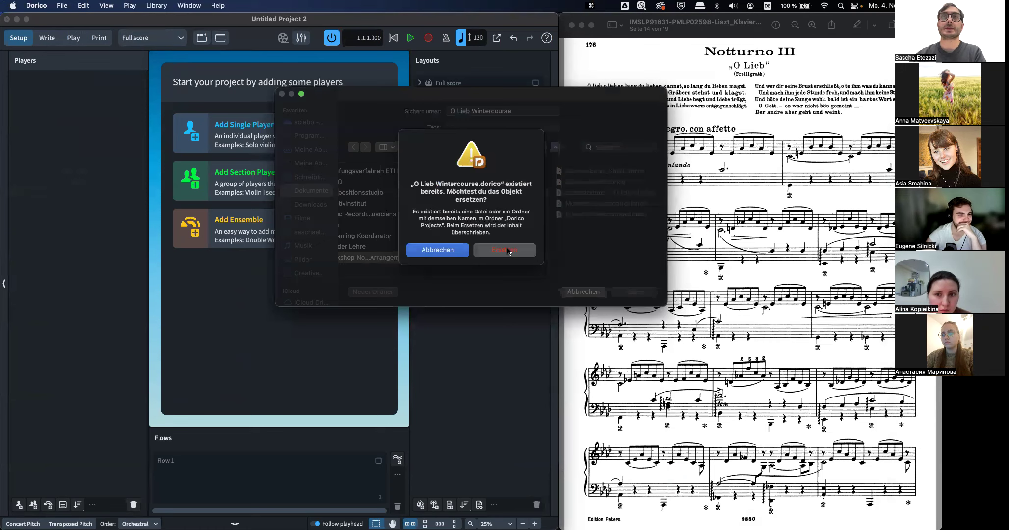
left_click(505, 251)
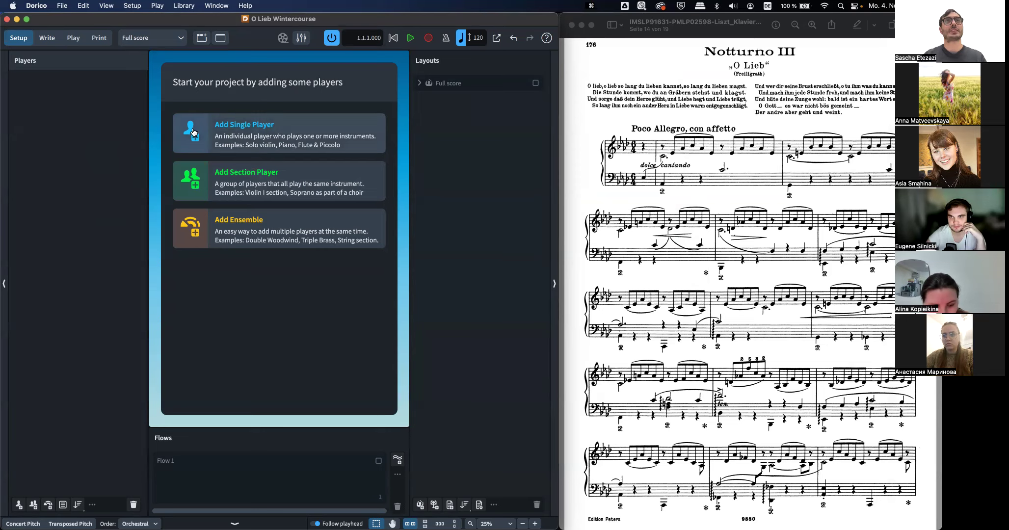
Step: Add a single player to the project and assign the Piano instrument
left_click(192, 132)
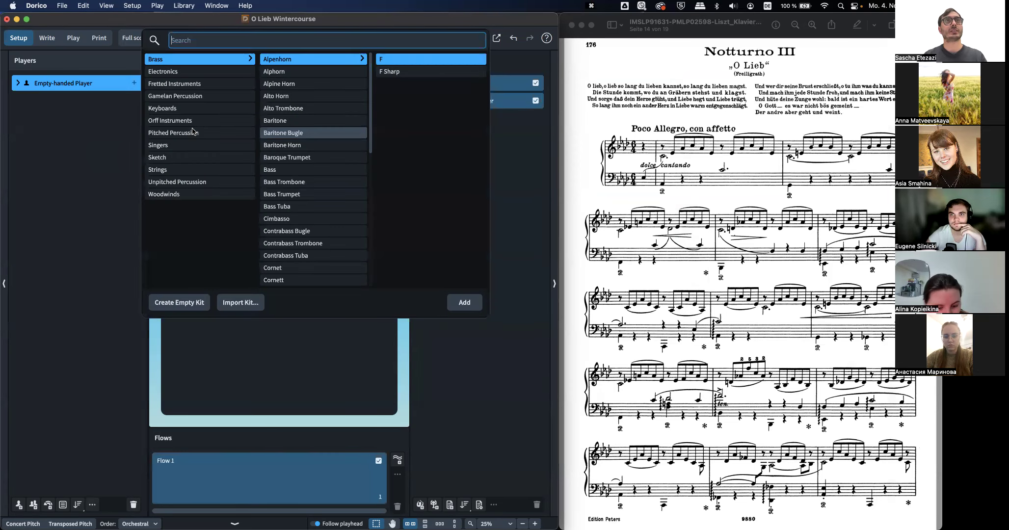
type("piano")
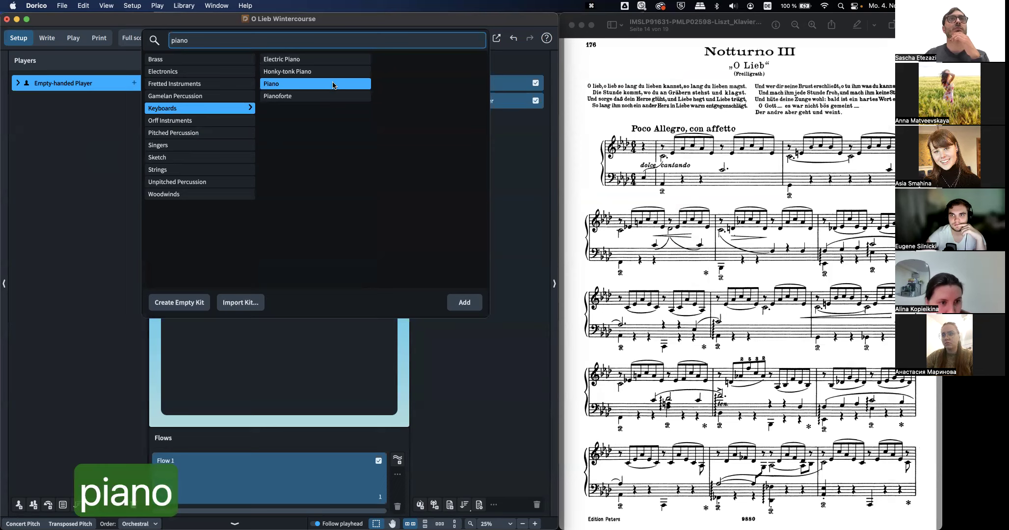
left_click(464, 302)
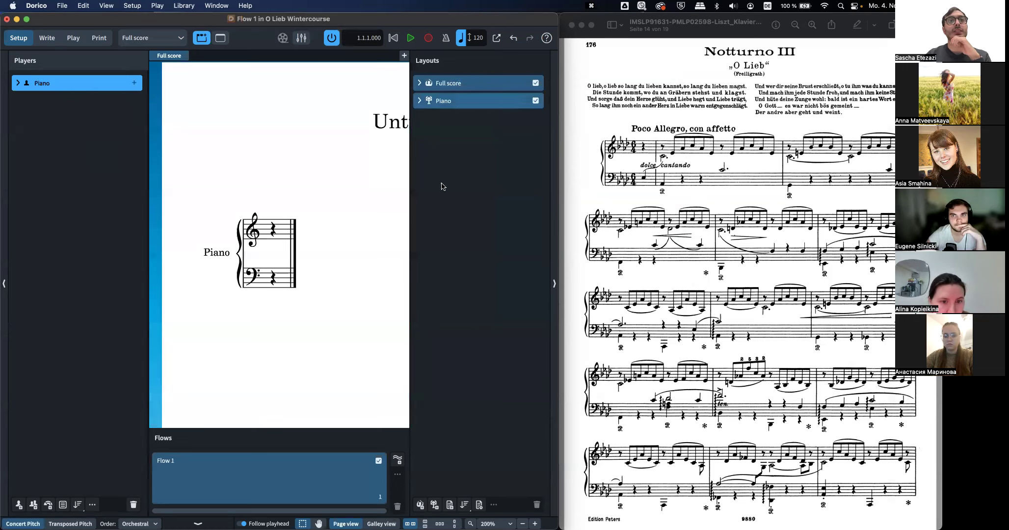
Step: Rename the project's only flow as "Notturno III"
double_click(244, 463)
type("N")
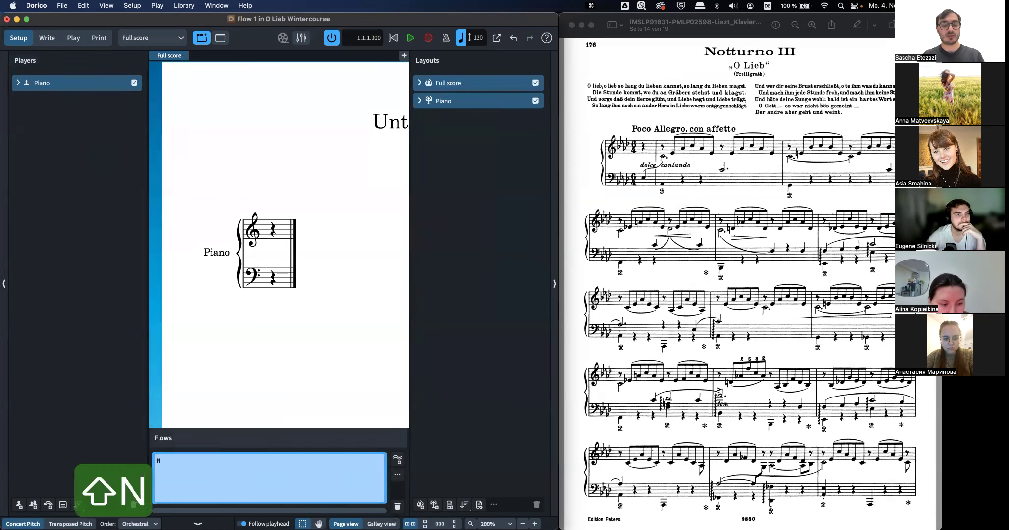
type("otturno III")
key("Return")
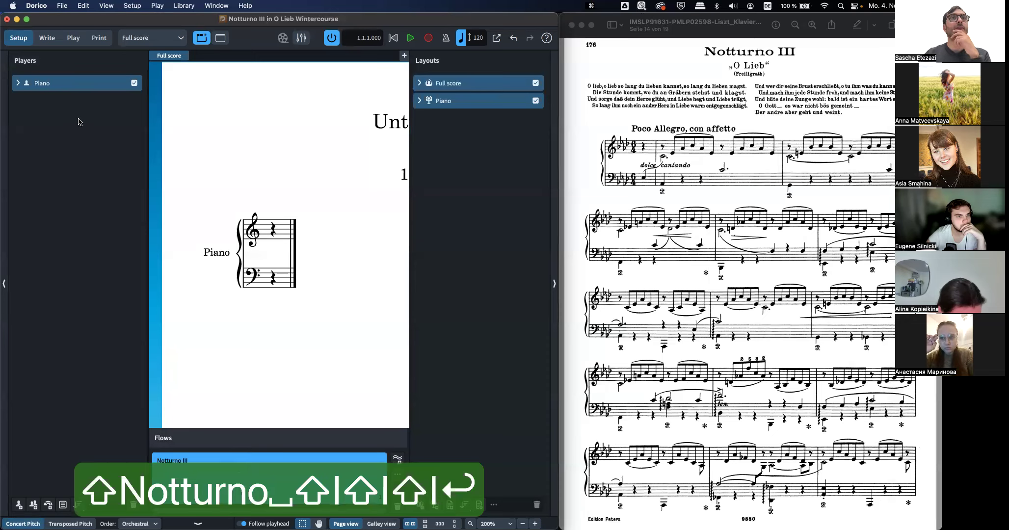
Step: Set the project title in the project information to Notturno III "O Lieb"
left_click(64, 7)
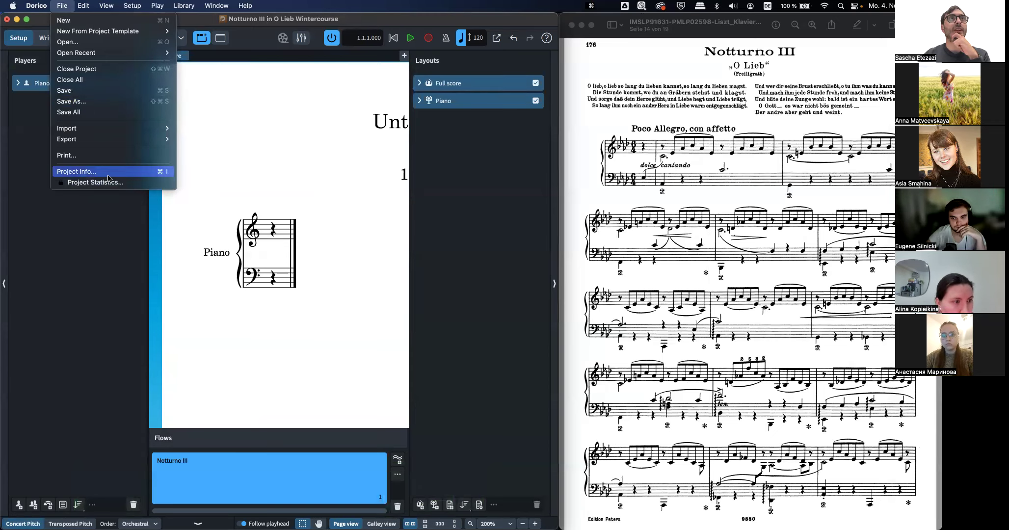
left_click(135, 172)
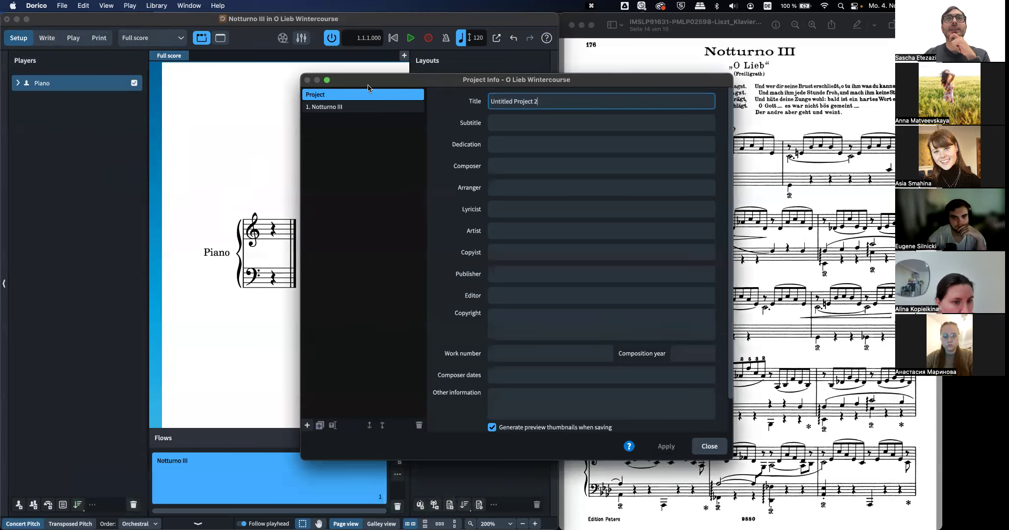
left_click_drag(505, 81, 693, 77)
scroll(347, 153, "right", 5)
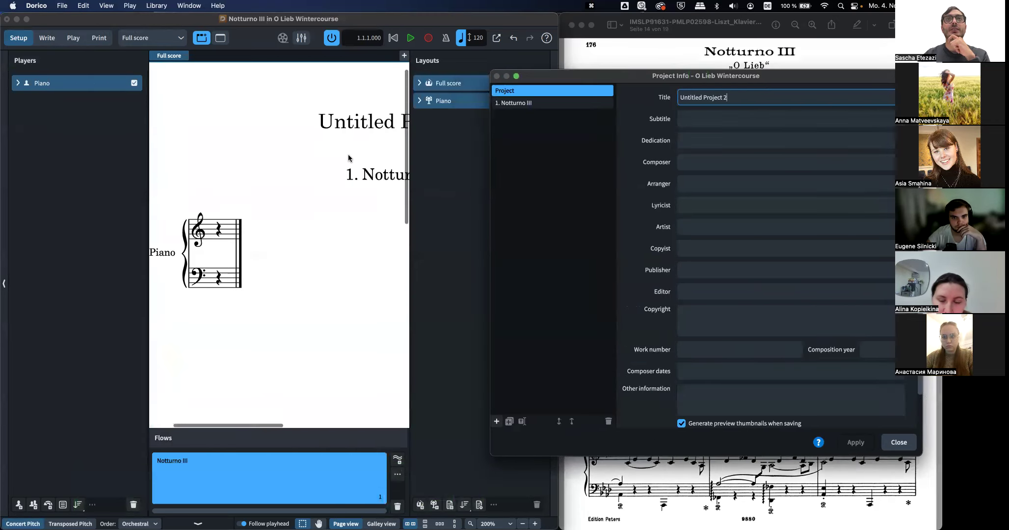
left_click_drag(758, 96, 641, 93)
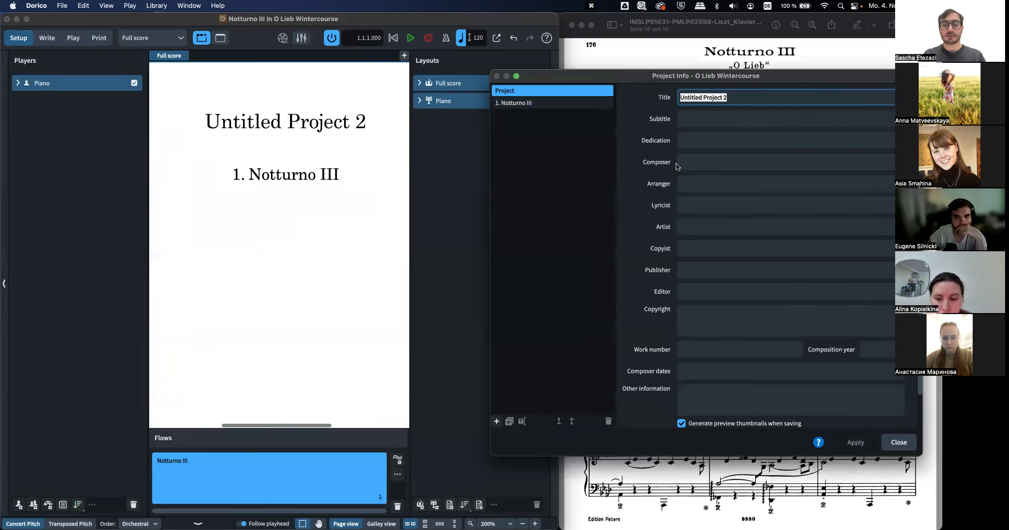
type("Notturno ")
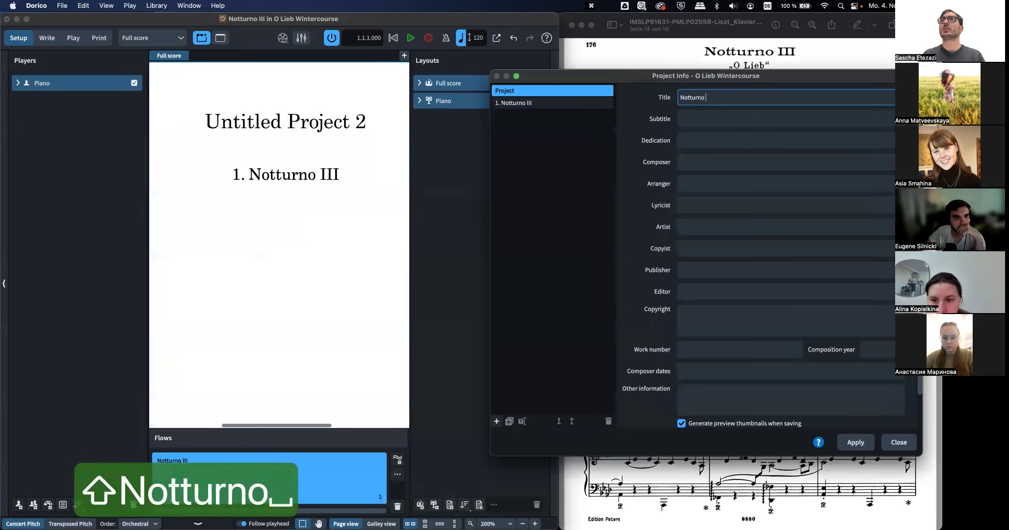
type("III \"O")
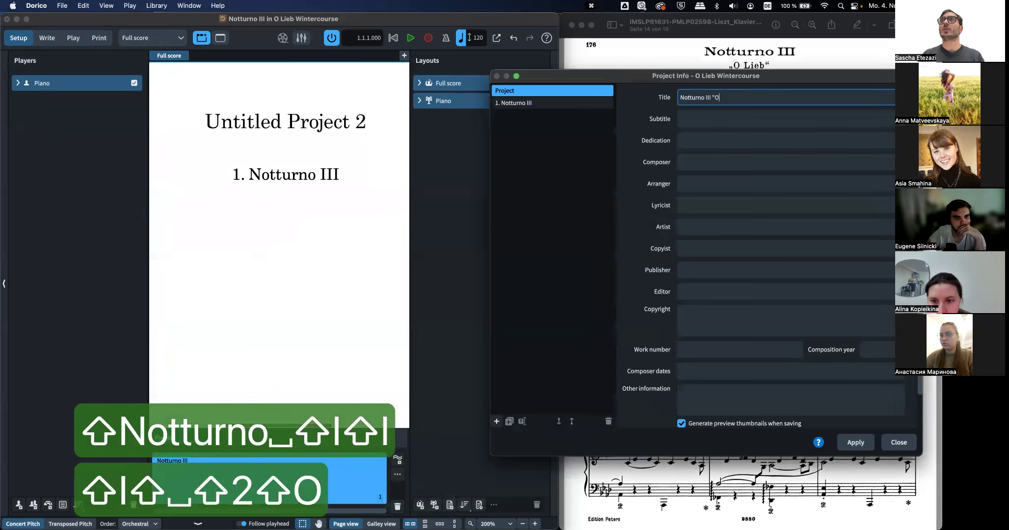
type(" Lieb\"")
Step: Enter F. Liszt as the project's composer, apply the project information and close the dialog
key("Tab")
key("Tab")
key("Tab")
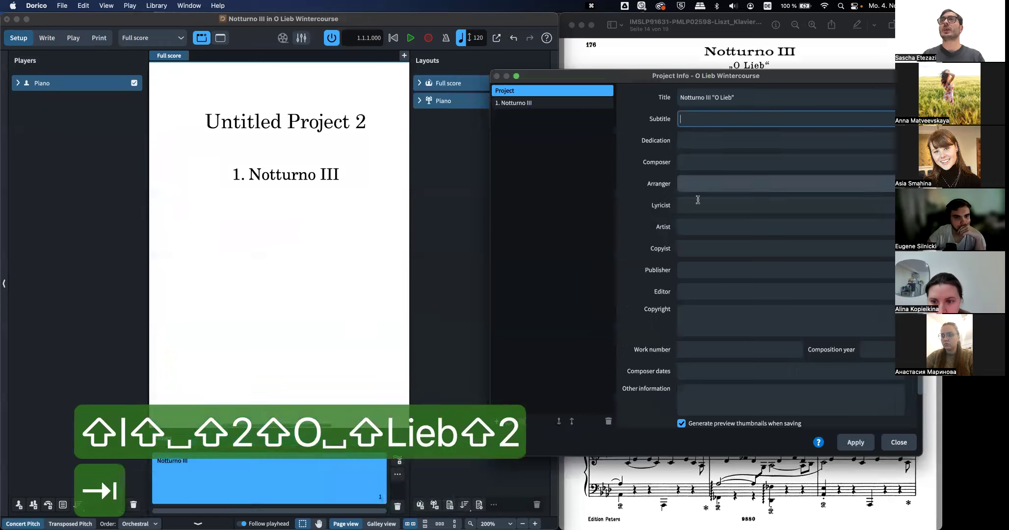
type("F. ")
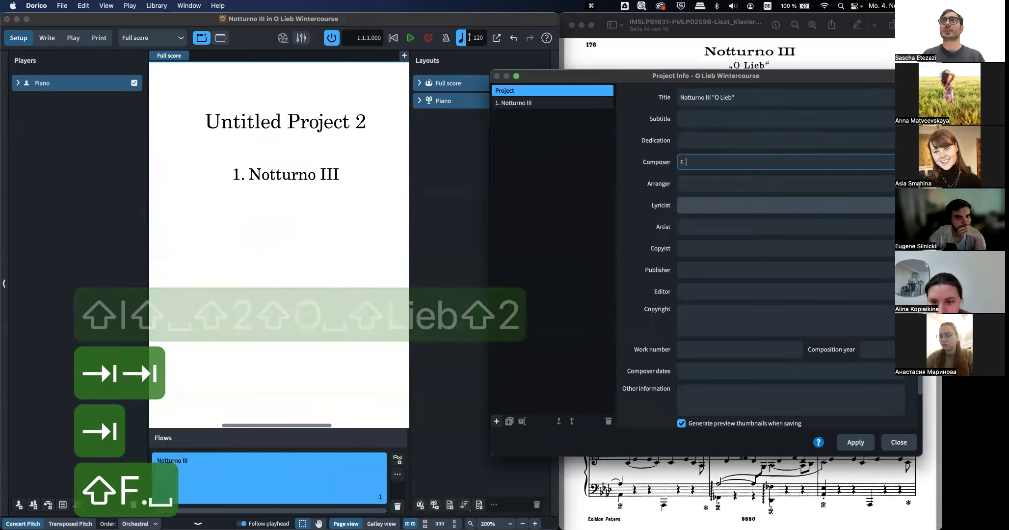
type("Liszt")
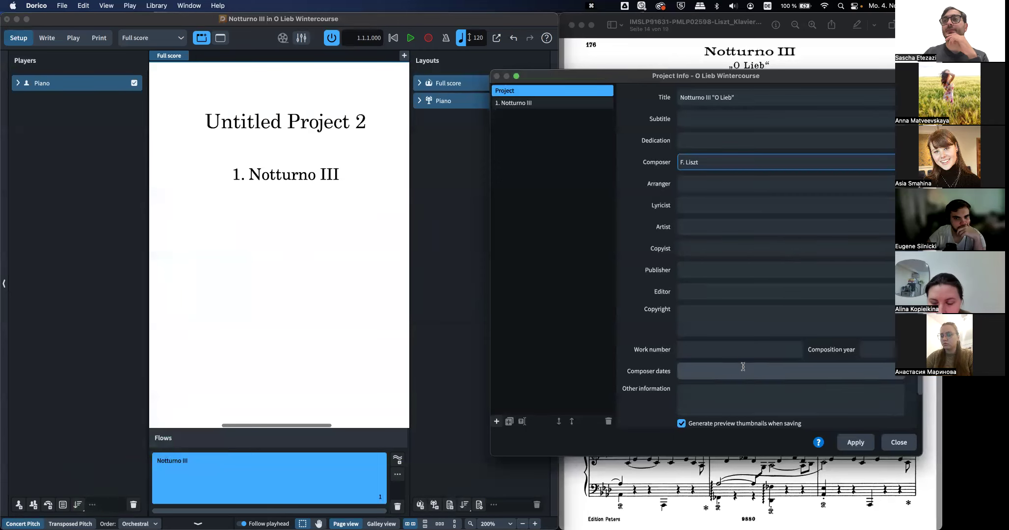
left_click(855, 442)
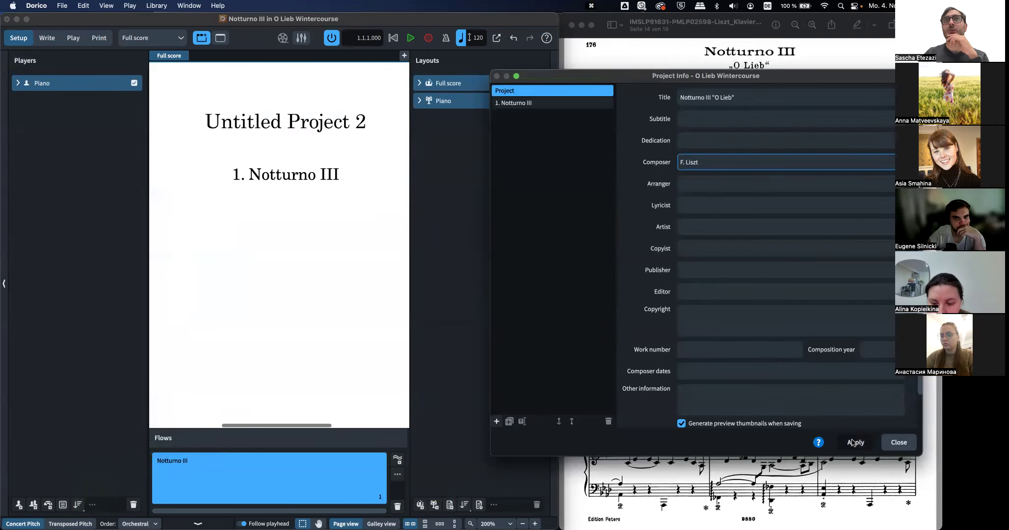
scroll(299, 138, "right", 5)
scroll(338, 151, "left", 7)
scroll(330, 160, "right", 3)
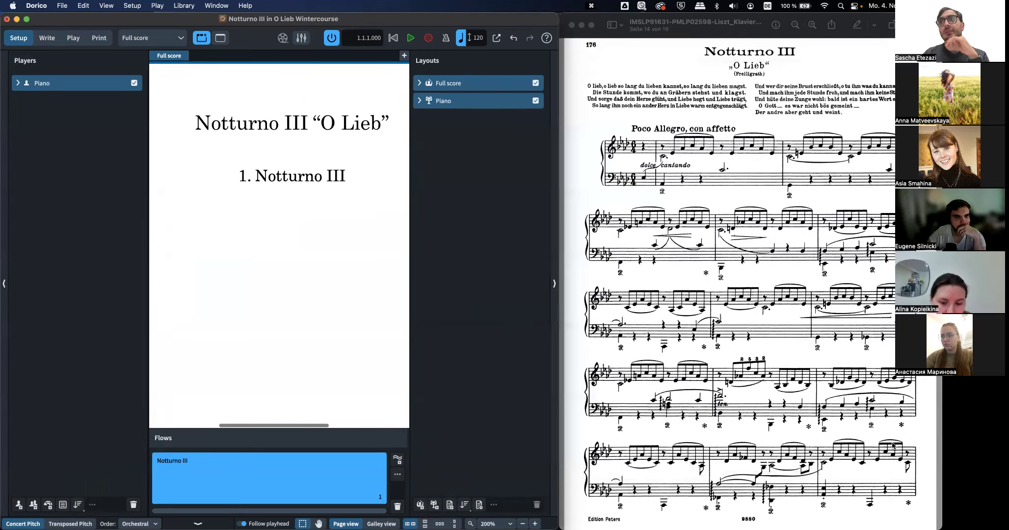
left_click(898, 442)
scroll(234, 261, "left", 5)
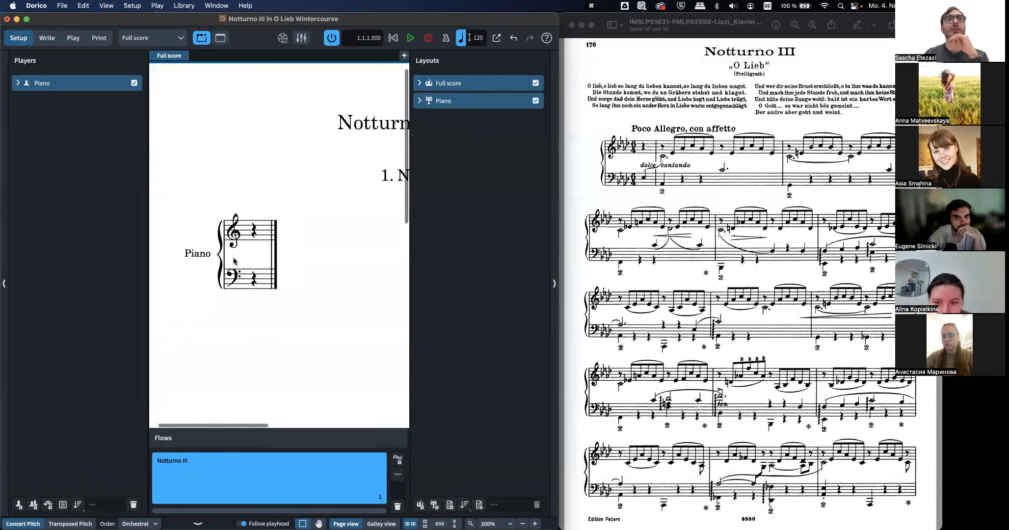
scroll(285, 231, "right", 5)
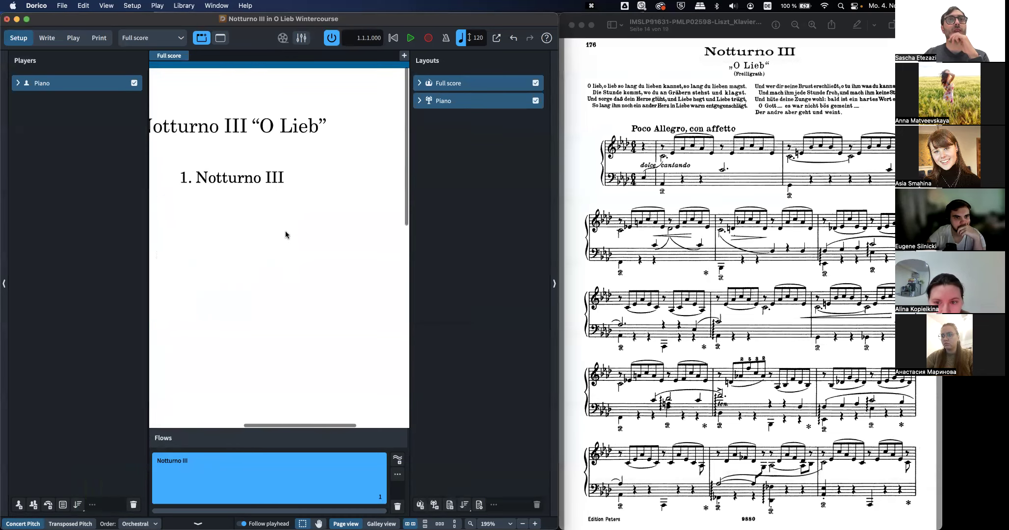
scroll(285, 231, "left", 2)
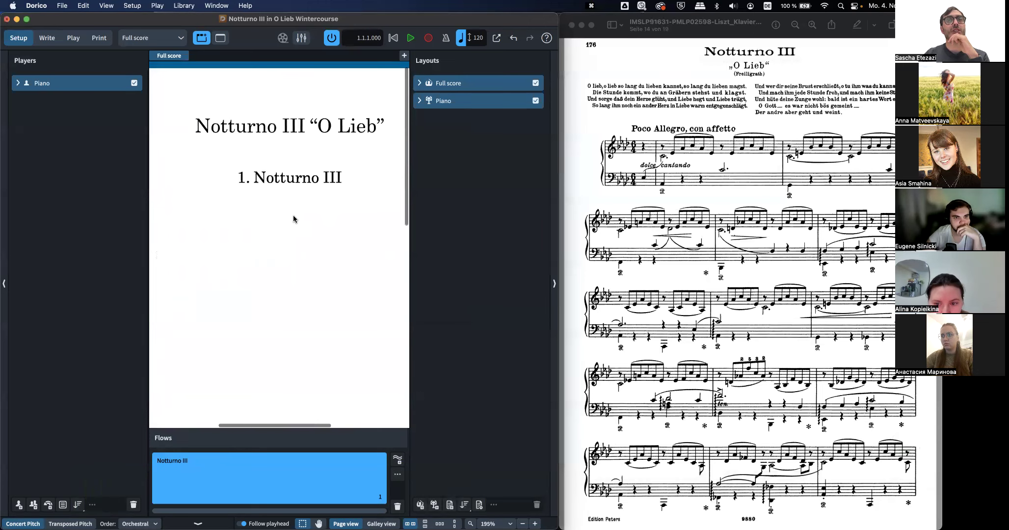
scroll(293, 215, "left", 5)
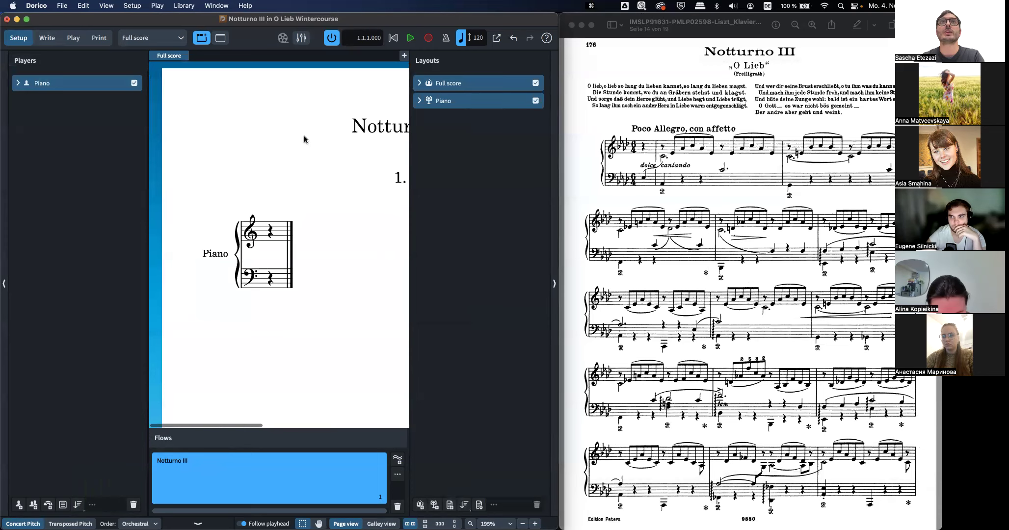
scroll(295, 136, "right", 5)
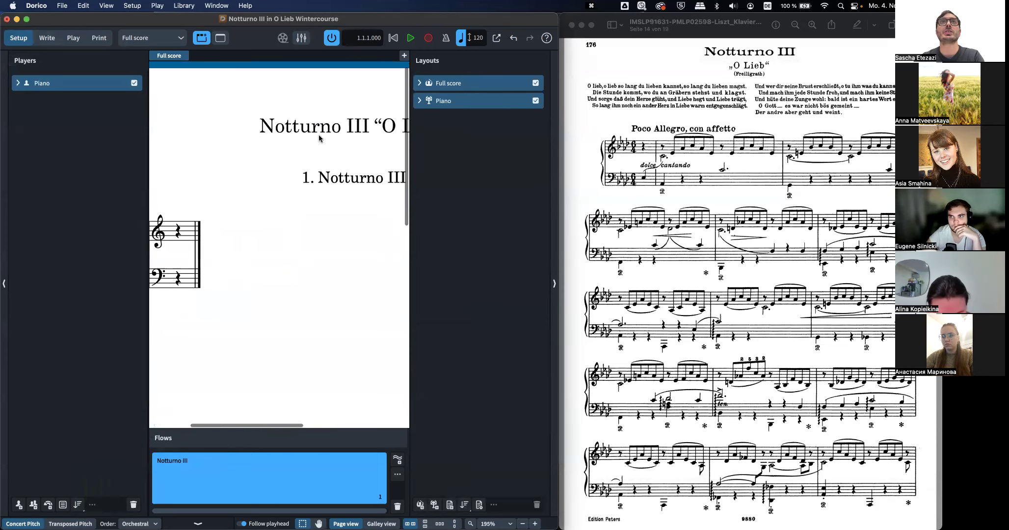
Step: Switch to Write mode and display the piano score in galley view, enlarged for editing
left_click(46, 39)
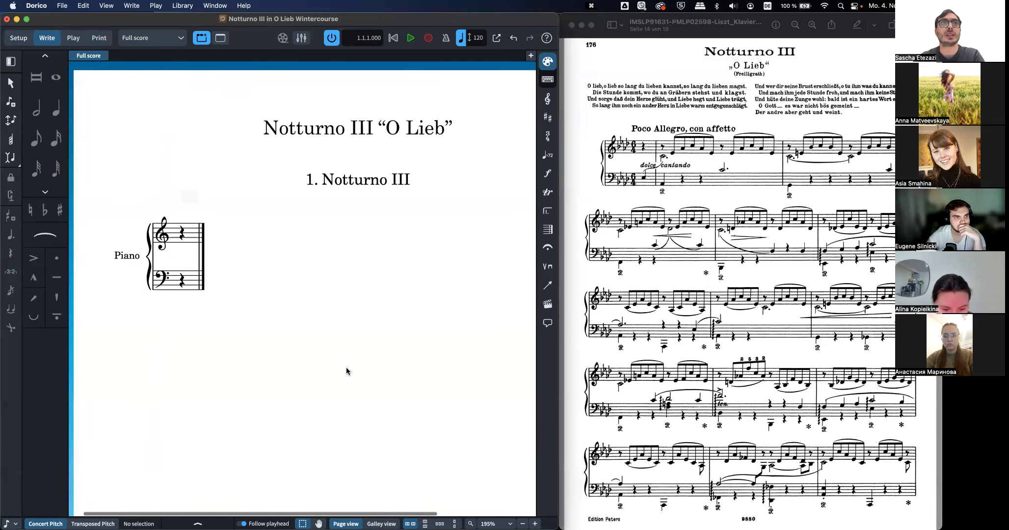
left_click(381, 524)
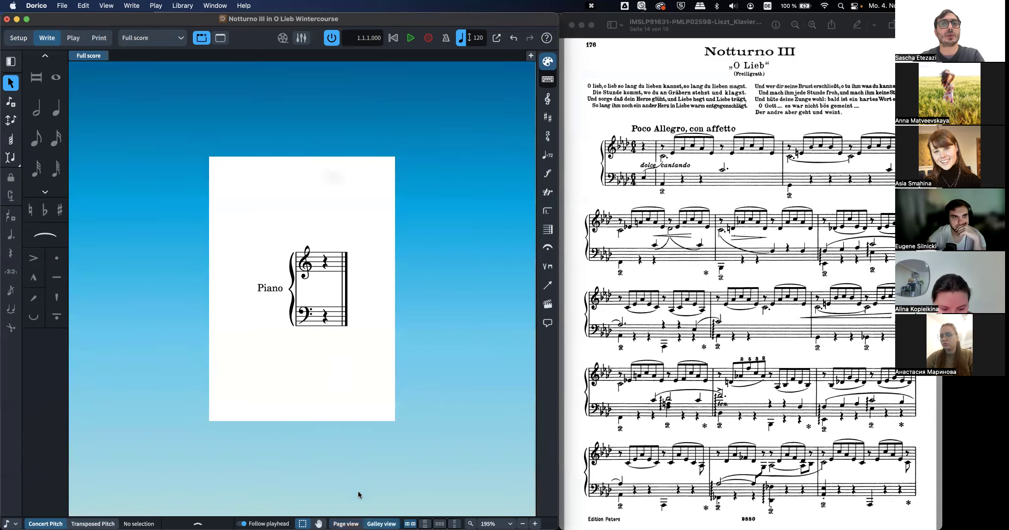
left_click(351, 523)
scroll(376, 370, "down", 4)
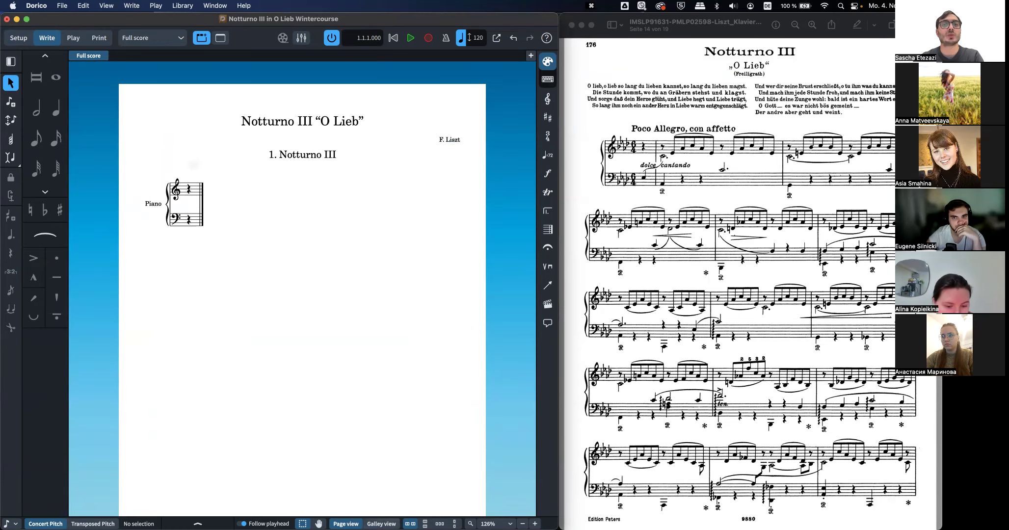
key("alt+super+2")
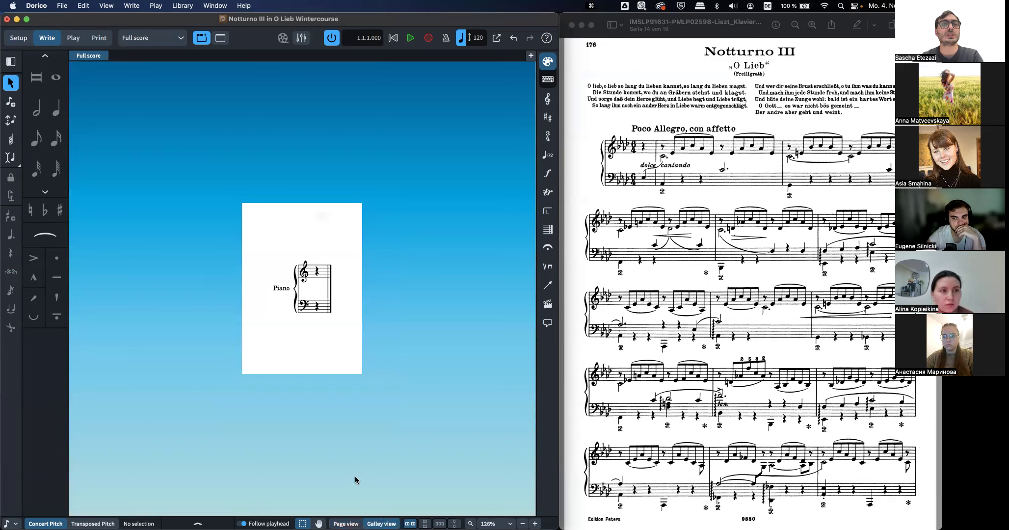
key("z")
key("z")
key("z")
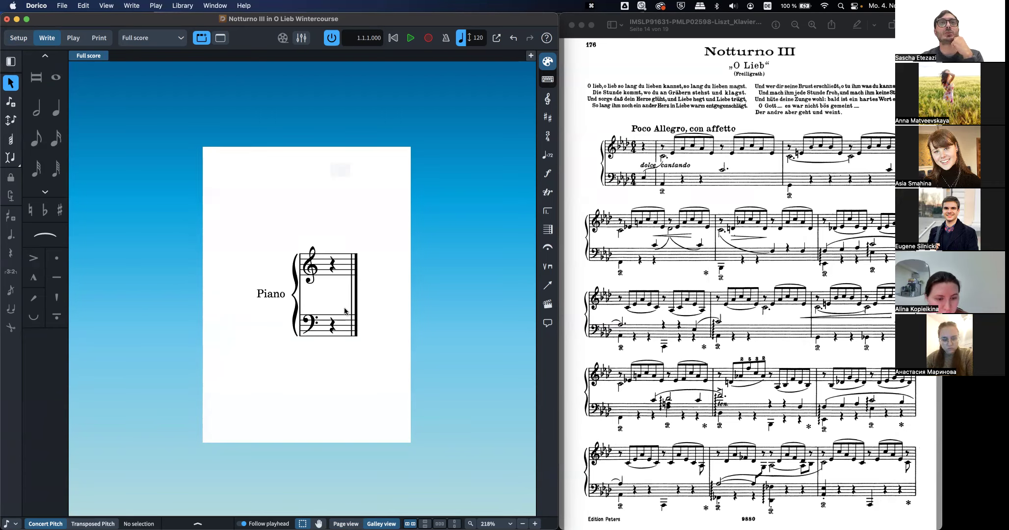
Step: Try adding the four-flat major key signature from the palette at the upper staff's rest, and undo it
left_click(332, 266)
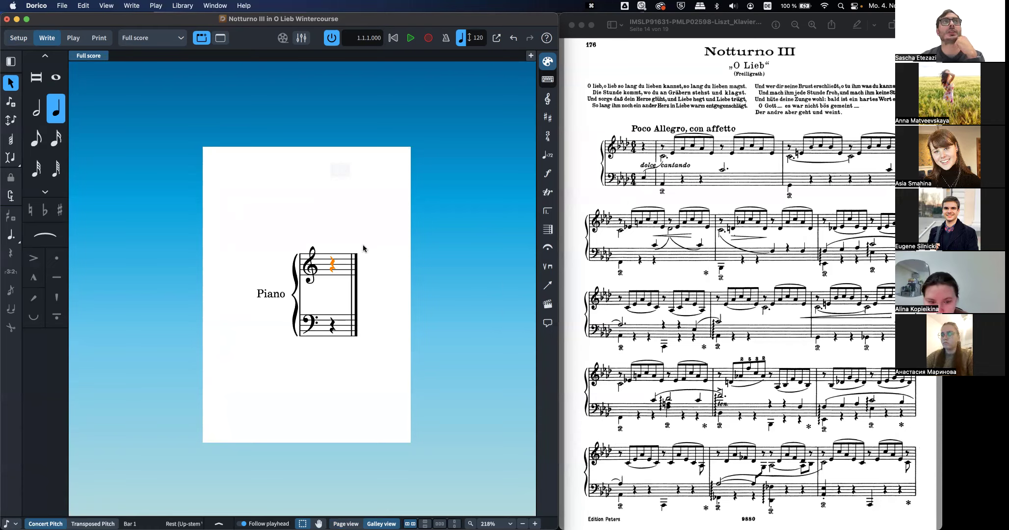
left_click(547, 119)
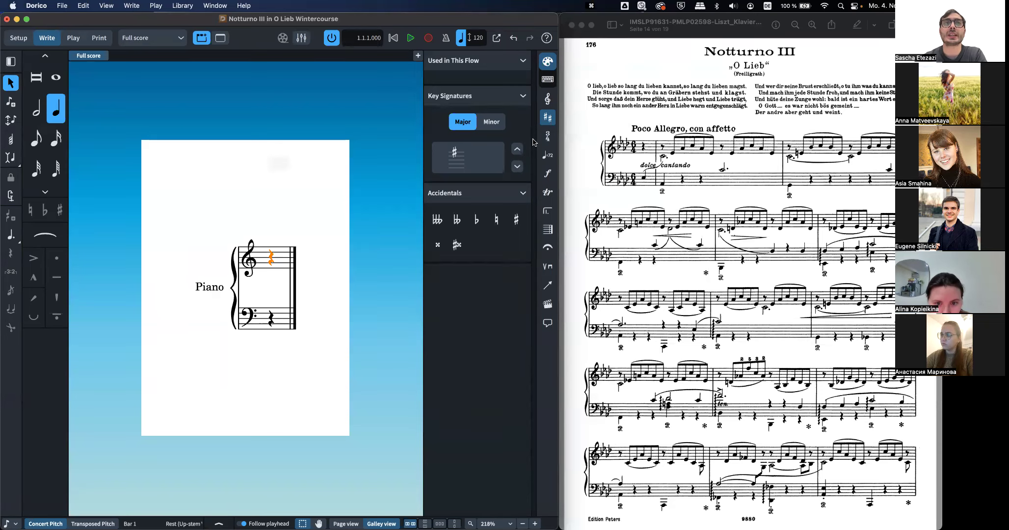
left_click(518, 167)
left_click(518, 167)
left_click(518, 167)
left_click(518, 167)
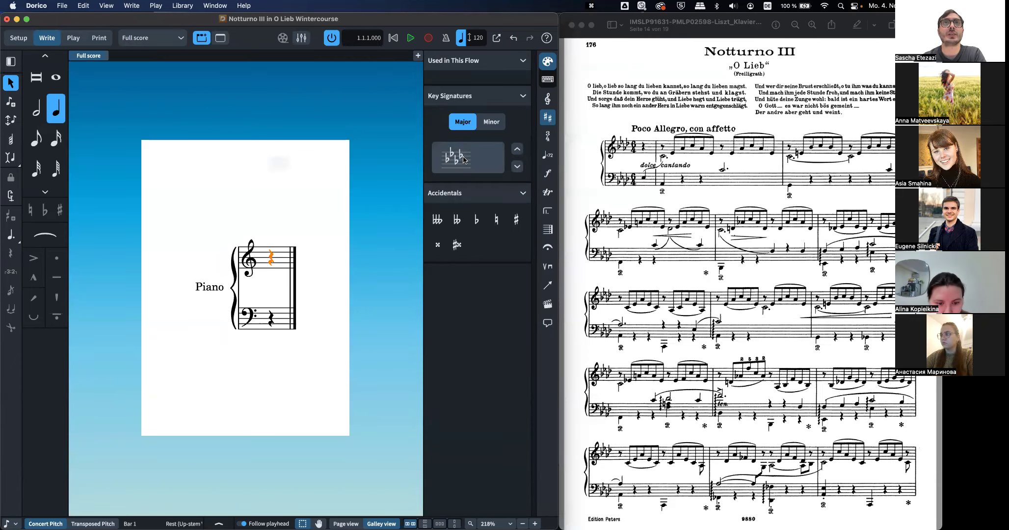
left_click(271, 225)
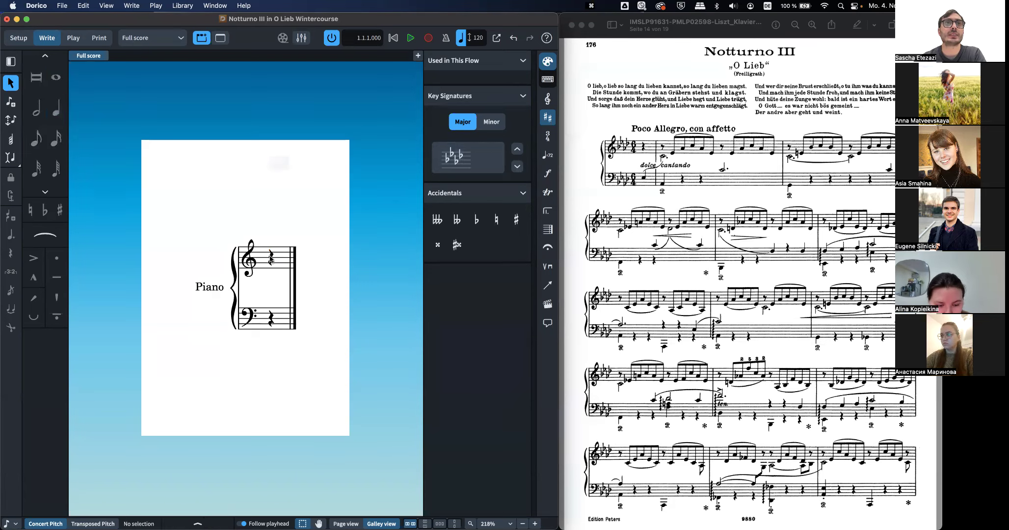
left_click(271, 256)
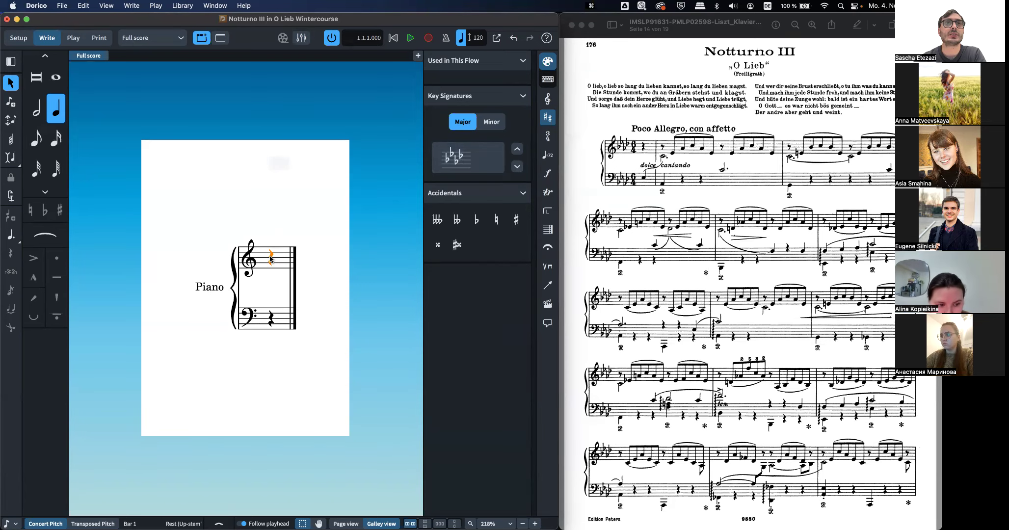
left_click(456, 159)
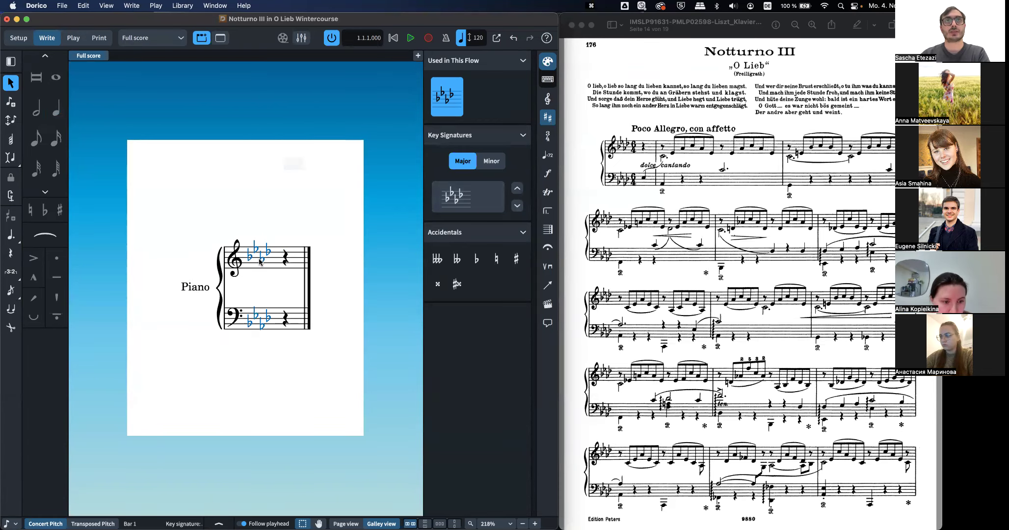
key("super+z")
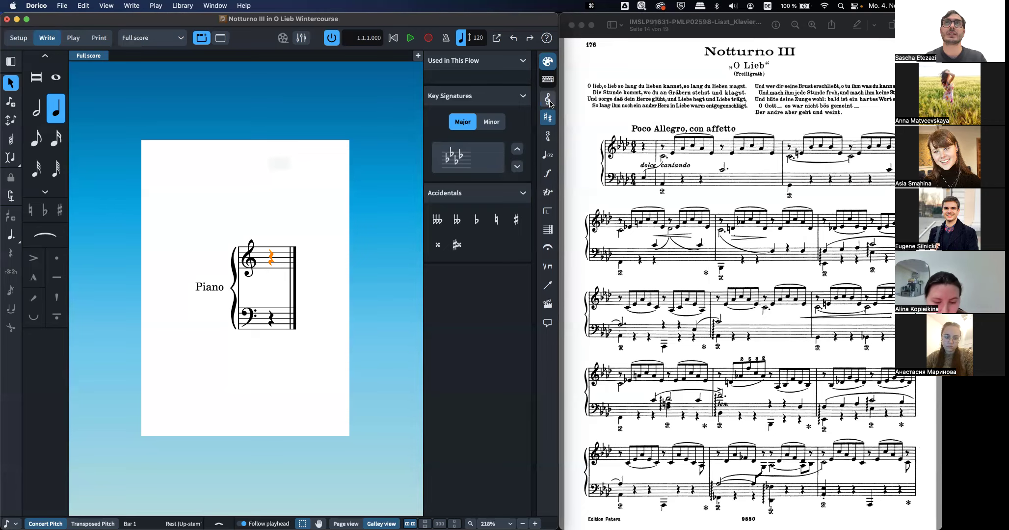
Step: Switch notation entry from palettes to popovers, try an Ab key signature at the selected rest, and undo it
left_click(549, 81)
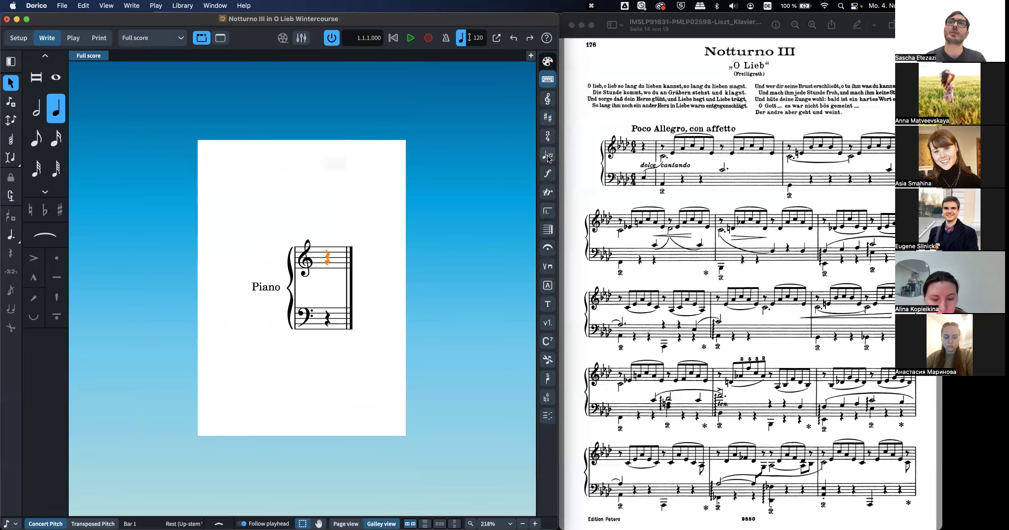
left_click(548, 119)
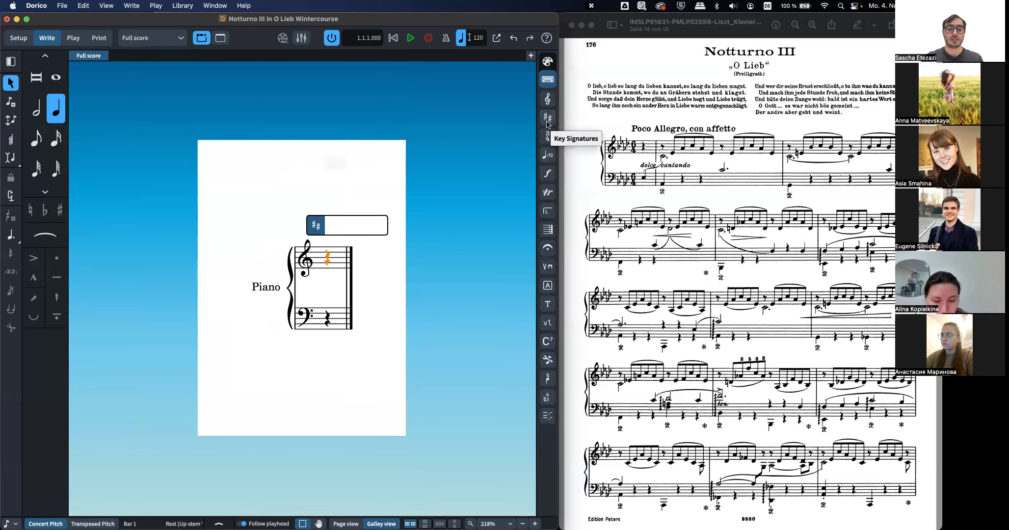
type("Ab")
key("Return")
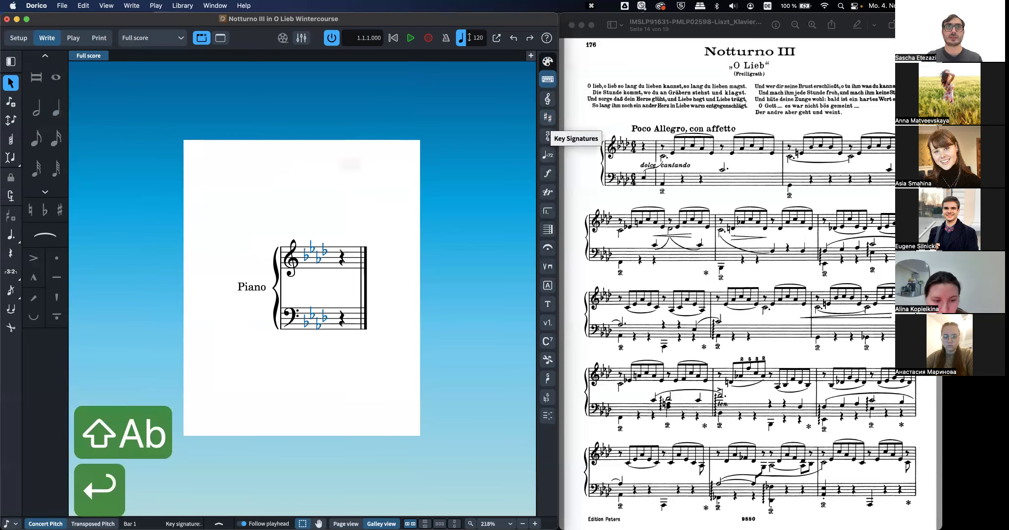
key("super+z")
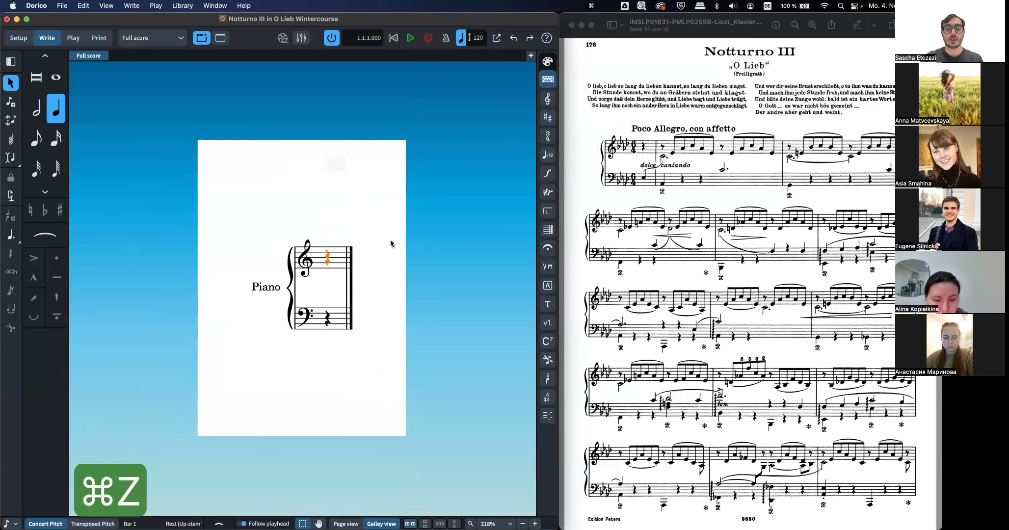
Step: Add an A-flat major key signature at the selected rest by entering Ab in the key signature popover
key("shift+k")
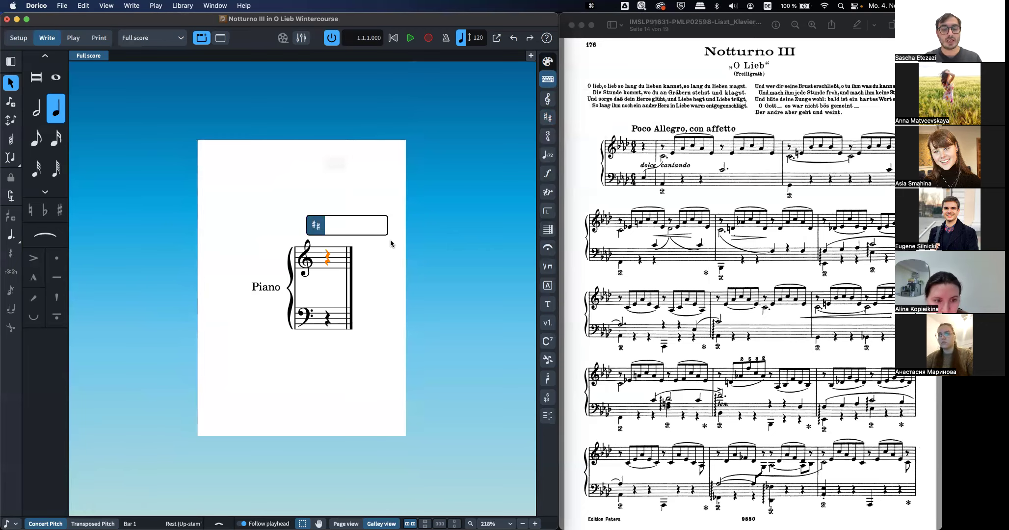
type("Ab")
key("Return")
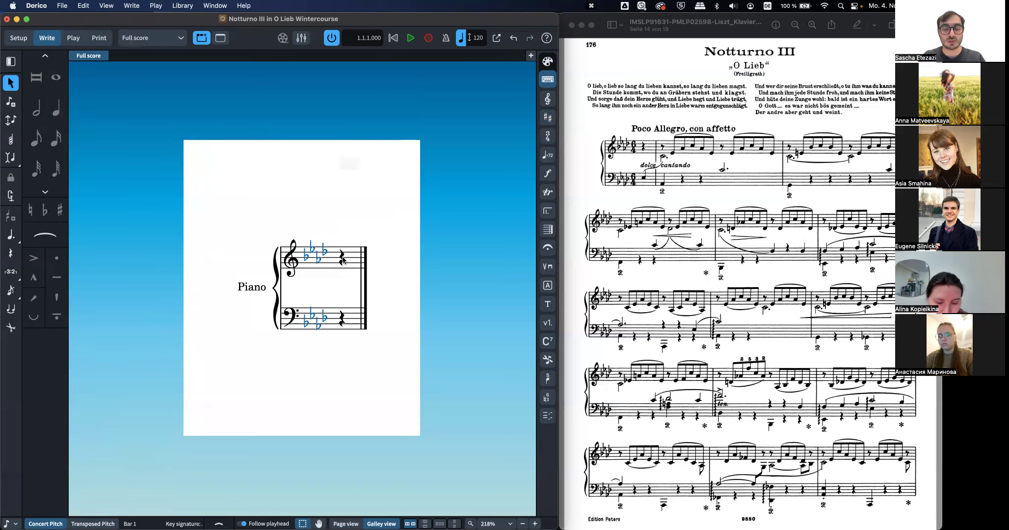
key("shift+k")
key("Escape")
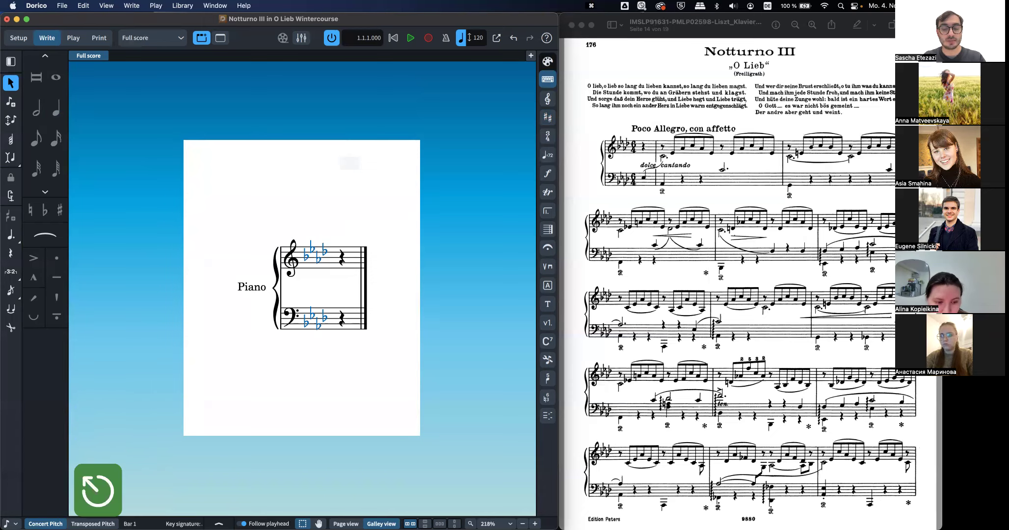
key("shift+d")
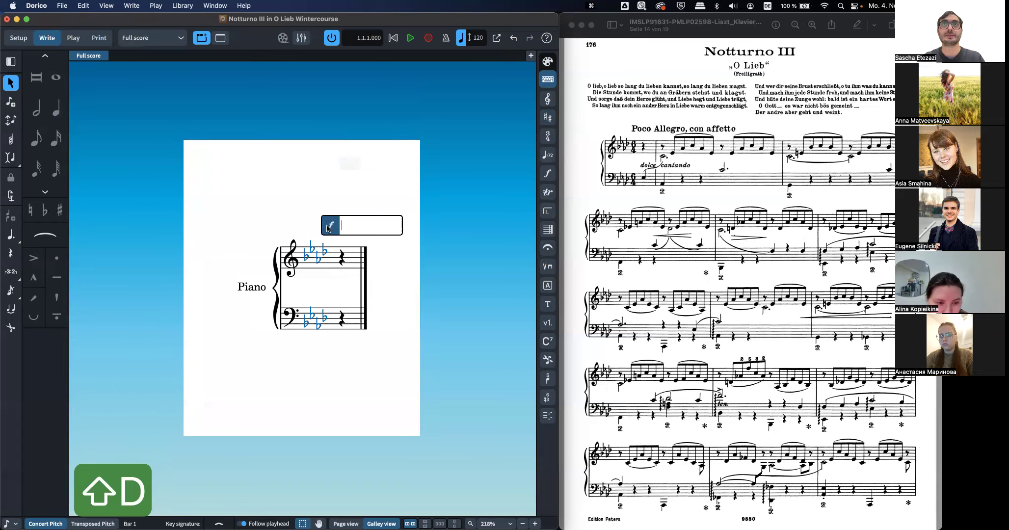
key("Escape")
key("shift+o")
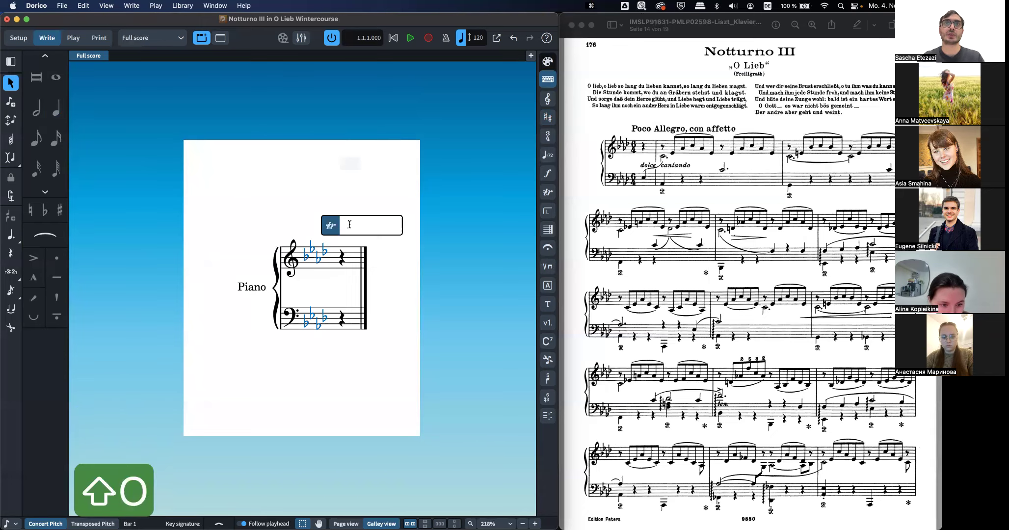
key("Escape")
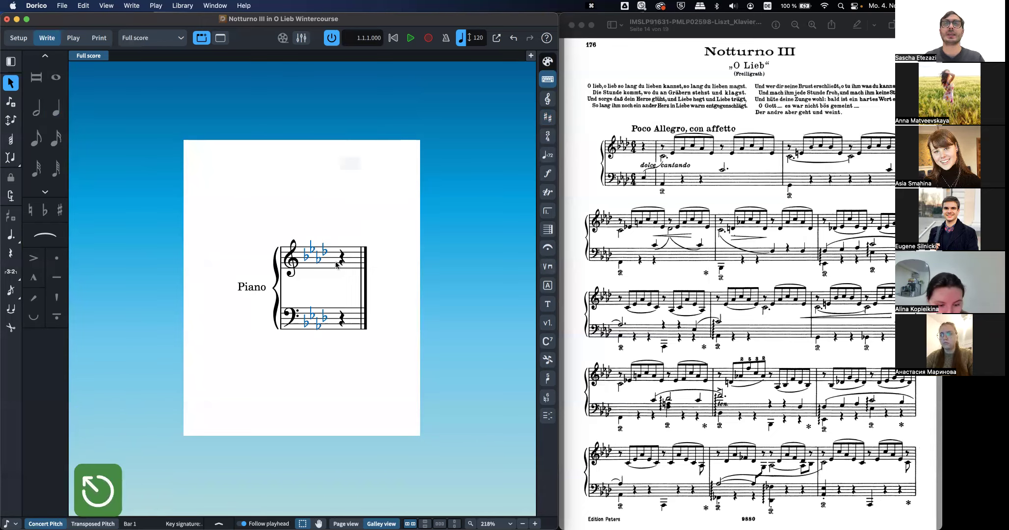
key("shift+r")
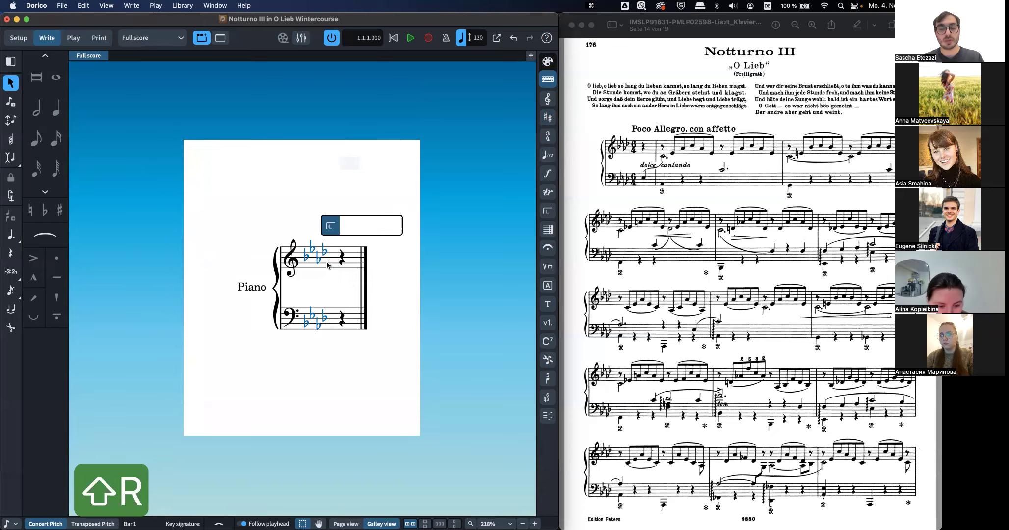
key("BackSpace")
key("Escape")
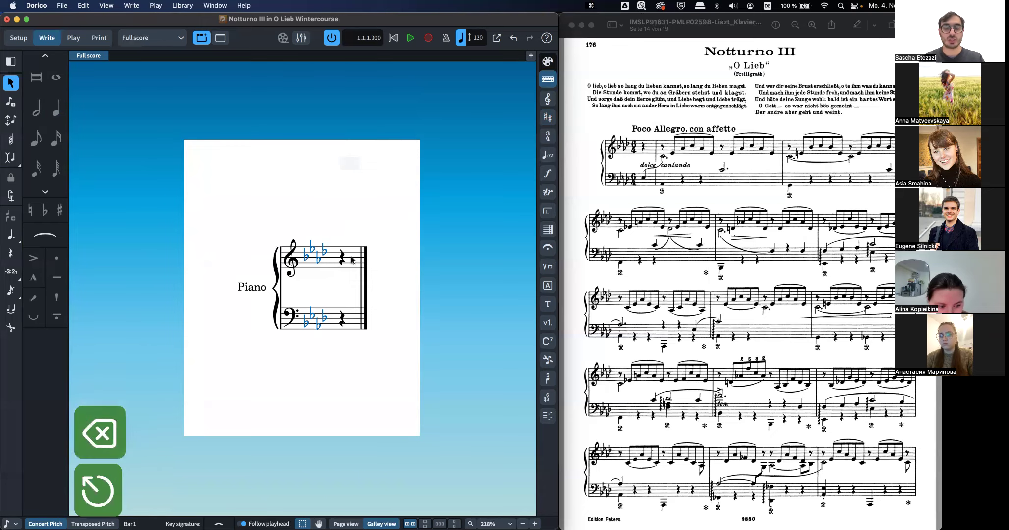
Step: Try adding a plain 6/4 time signature at the selected key signature, and undo it
key("shift+m")
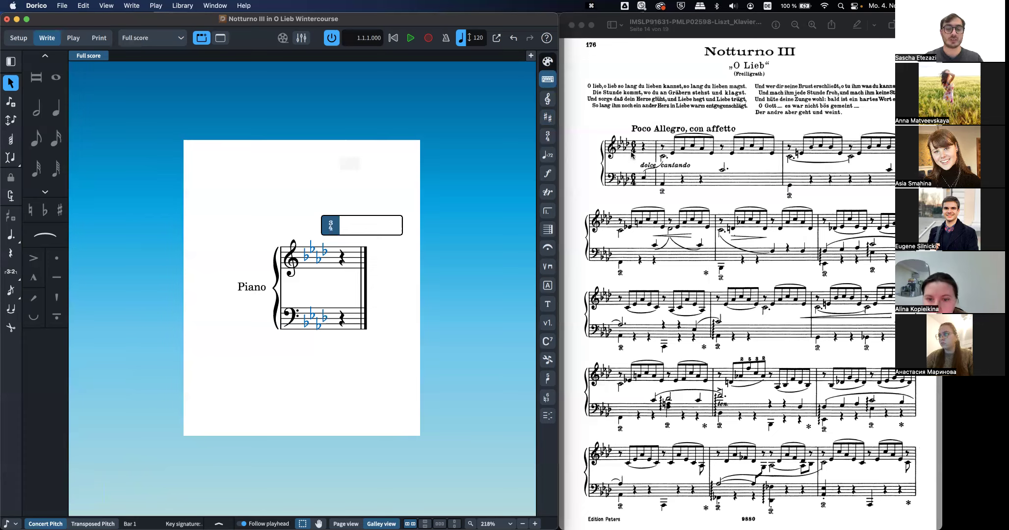
type("&")
key("BackSpace")
type("6")
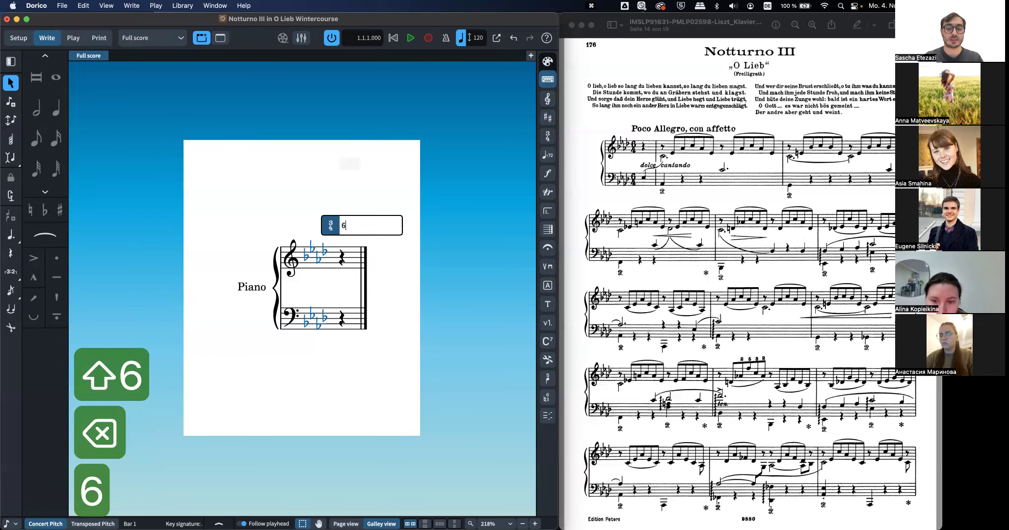
type("/4")
key("Return")
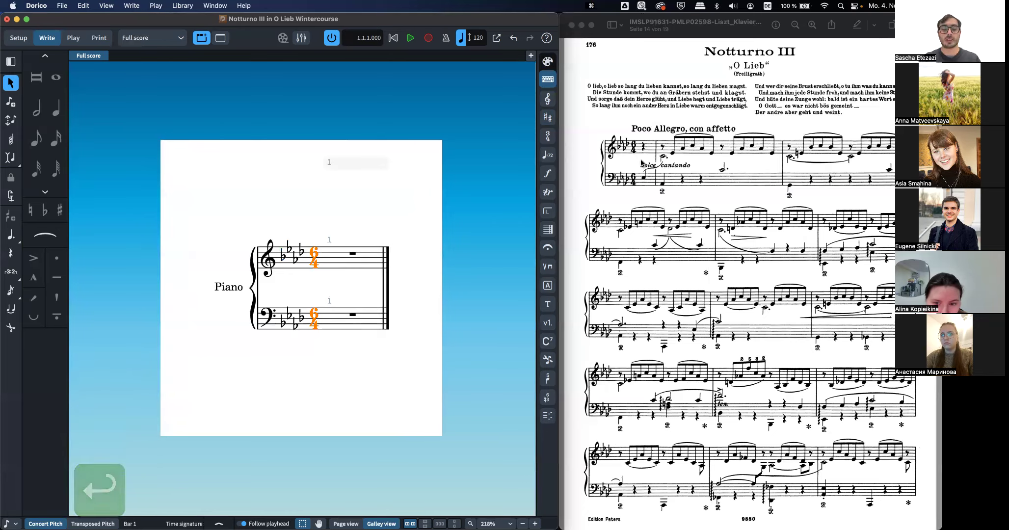
key("super+z")
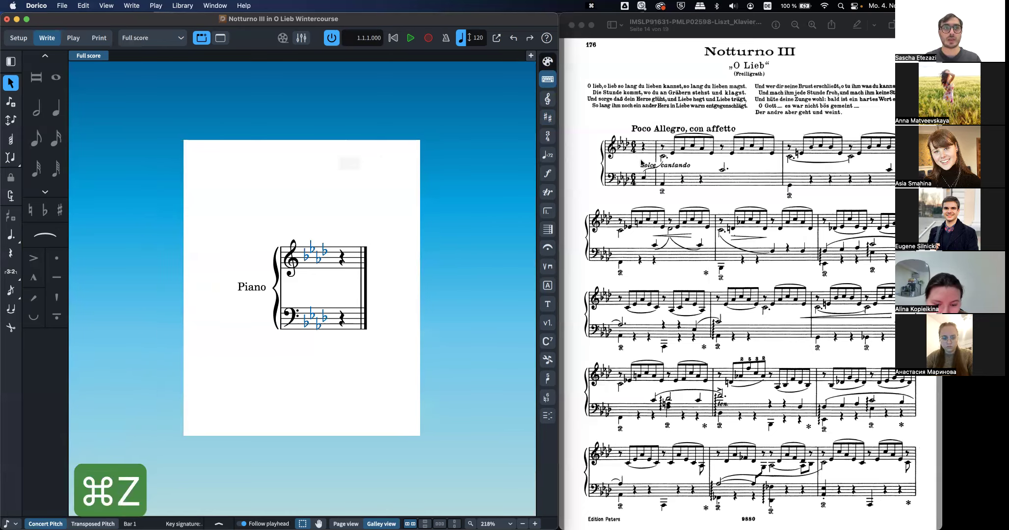
Step: Add a 6/4 time signature with a three-quarter-note pickup bar by entering 6/4, 3 in the time signature popover
key("shift+m")
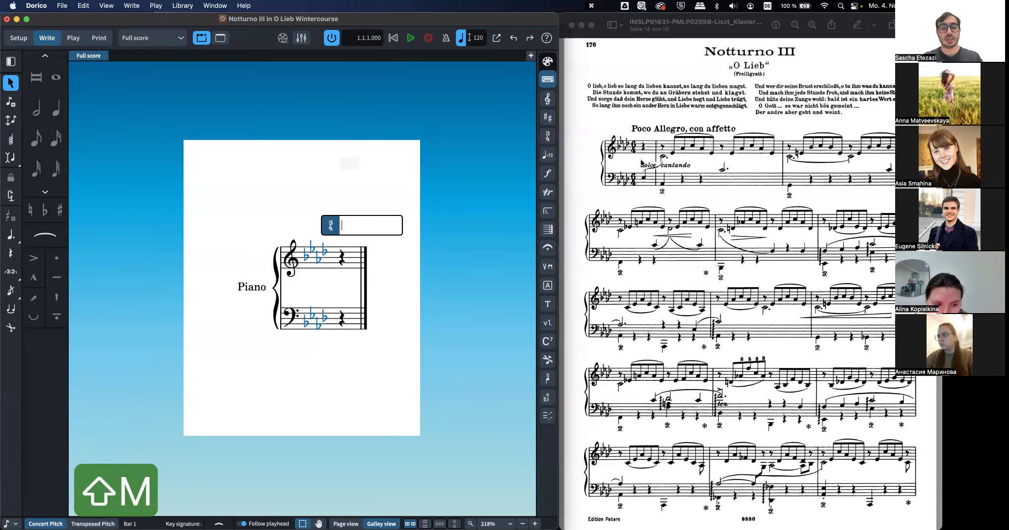
type("6/")
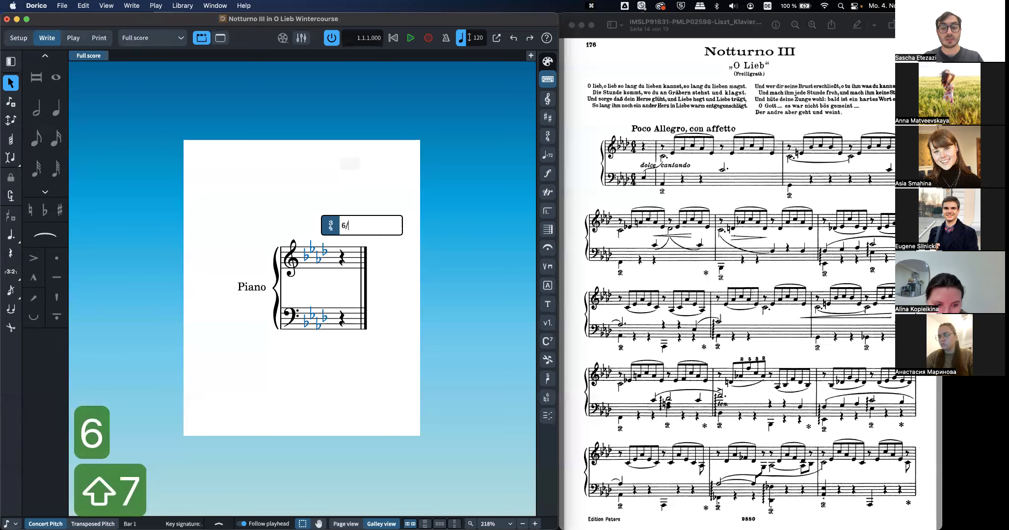
type("4,")
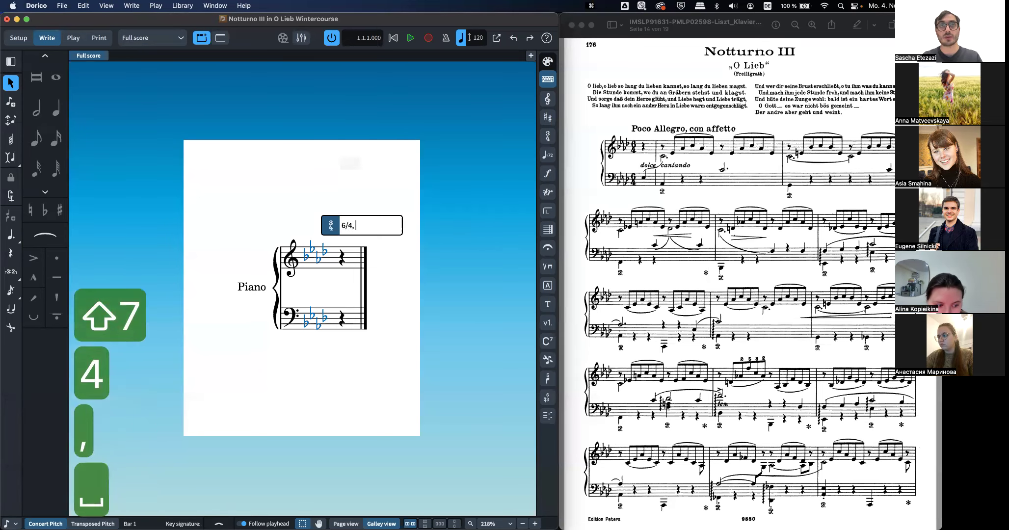
key("BackSpace")
key("BackSpace")
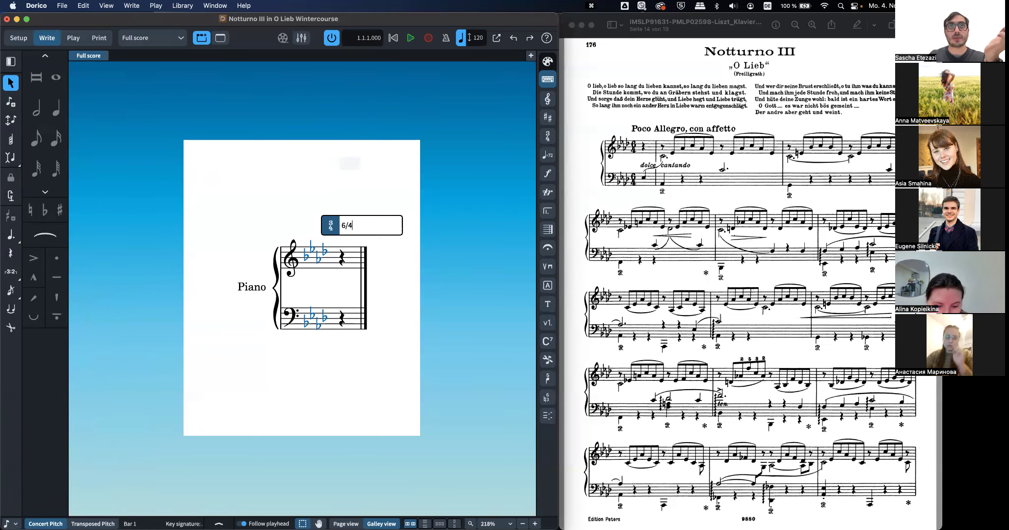
type(",")
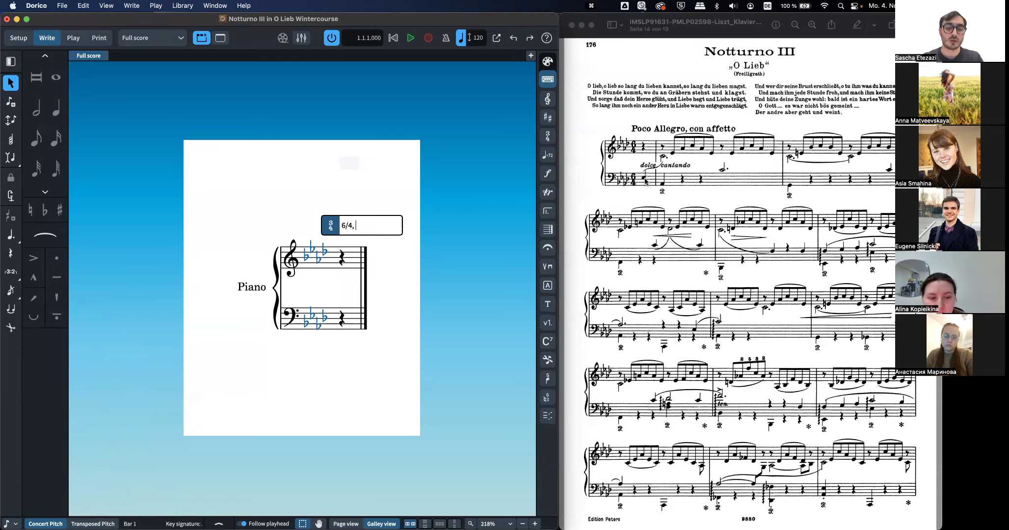
type("3")
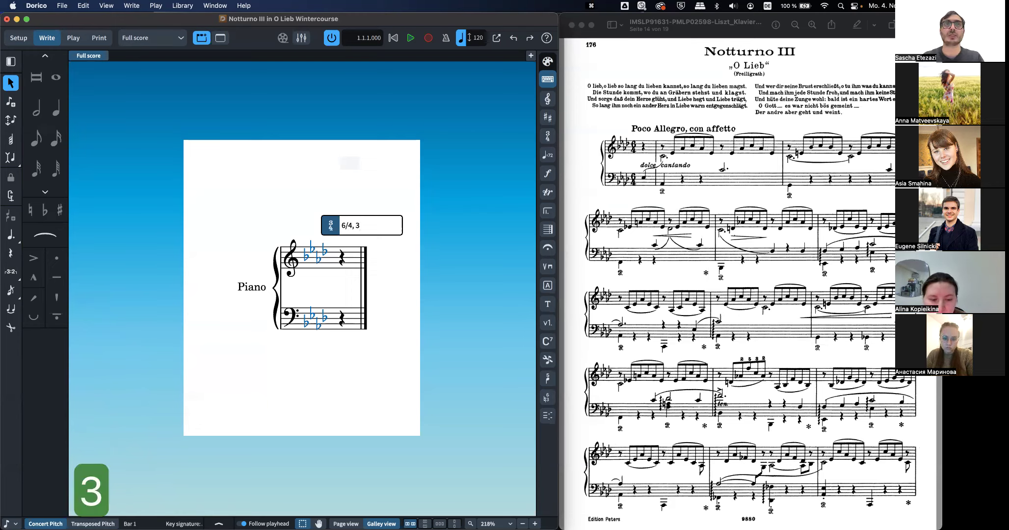
key("Return")
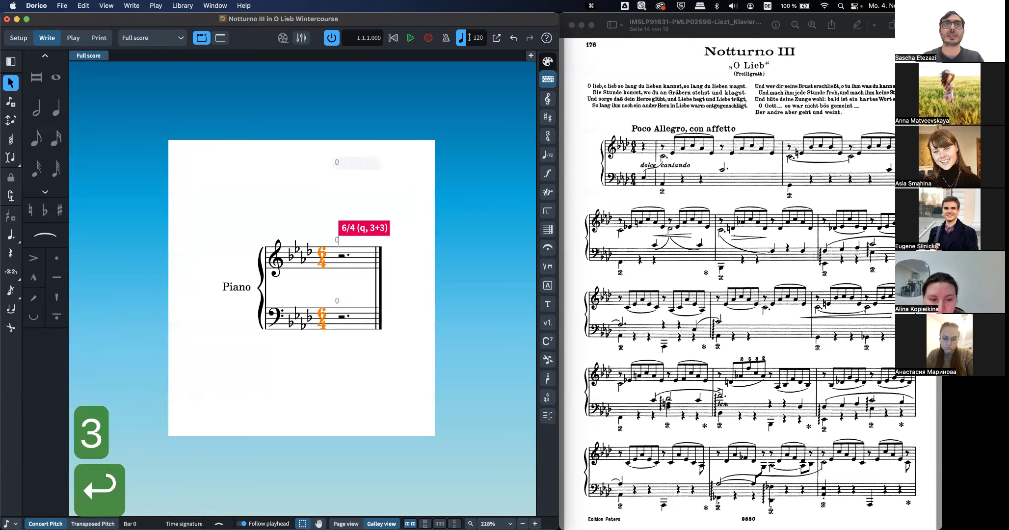
Step: Enter eight quarter-note Gs on the upper staff, starting from the pickup bar's rest
left_click(342, 258)
key("shift+n")
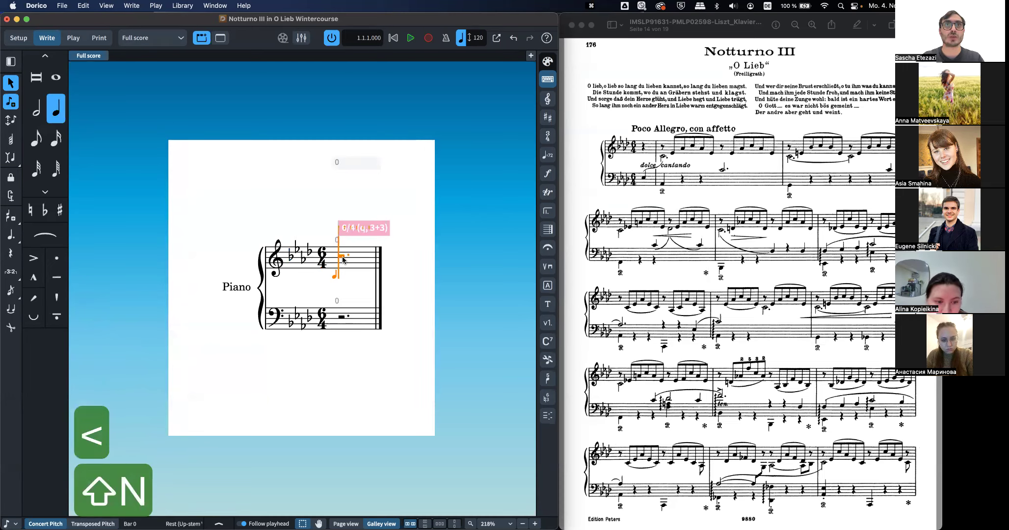
key("g")
key("g")
key("g")
key("g")
key("g")
key("g")
key("g")
key("g")
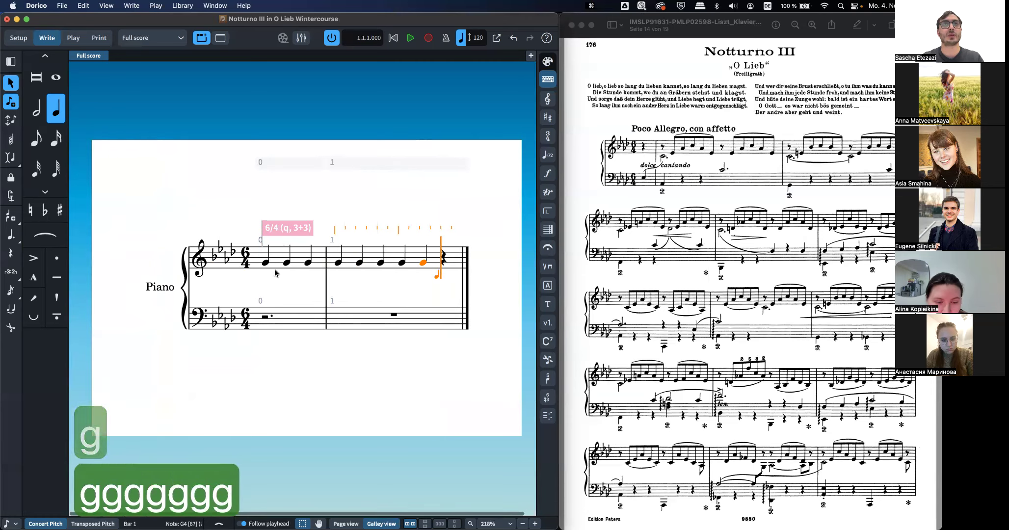
Step: Replace the time signature with 6/4 and a one-quarter-note pickup by entering 6/4, 1 at the first note
left_click(273, 231)
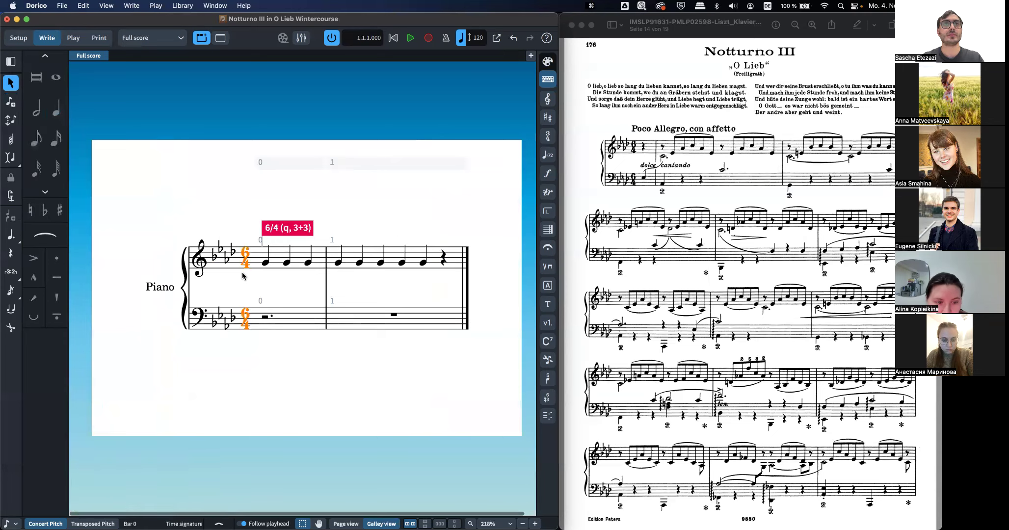
key("BackSpace")
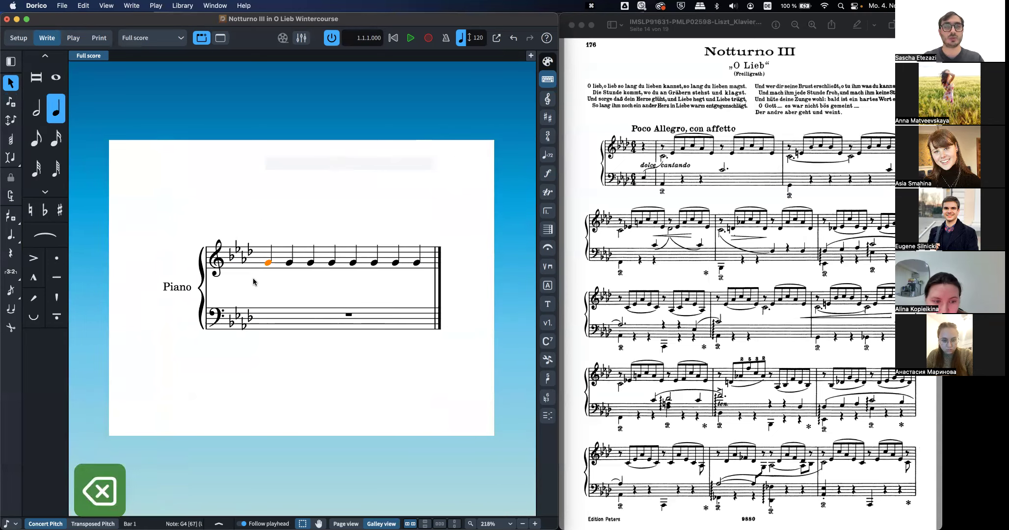
key("shift+m")
type("6/")
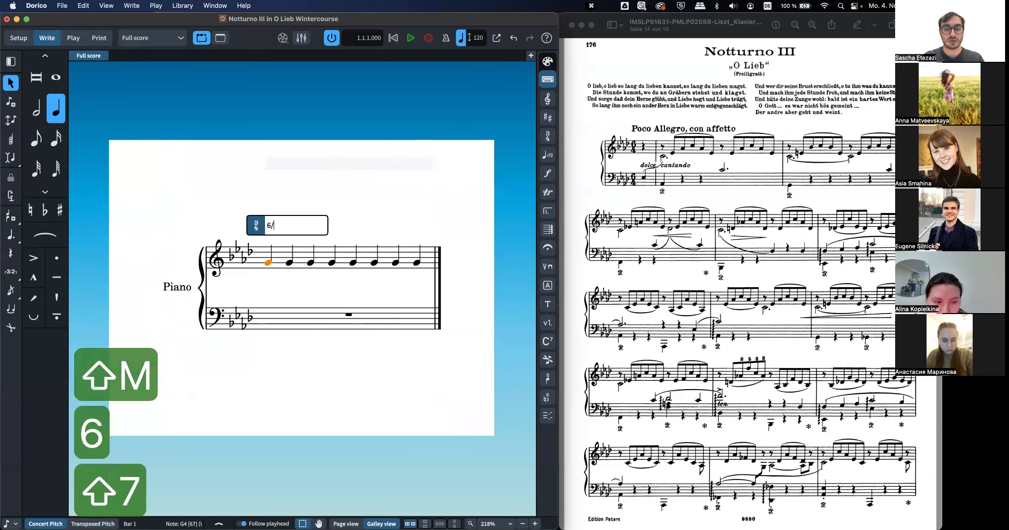
type("4, 1")
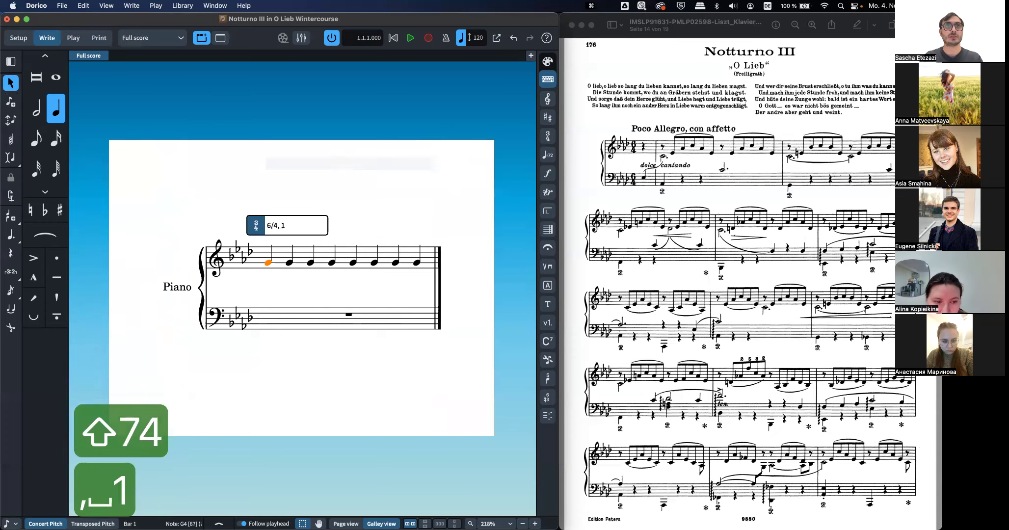
key("Return")
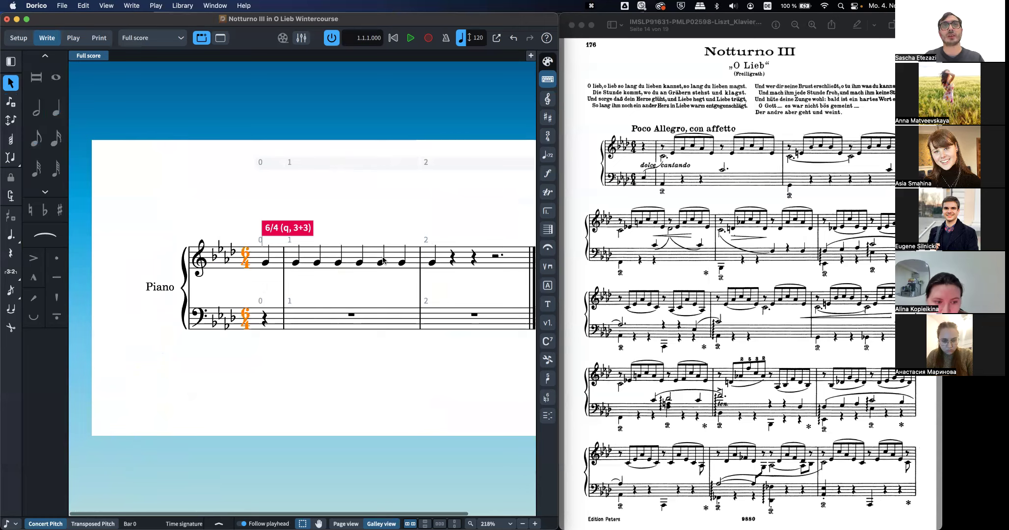
Step: Delete all the quarter-note Gs from the upper staff, from the pickup bar through bar 2
scroll(384, 261, "right", 1)
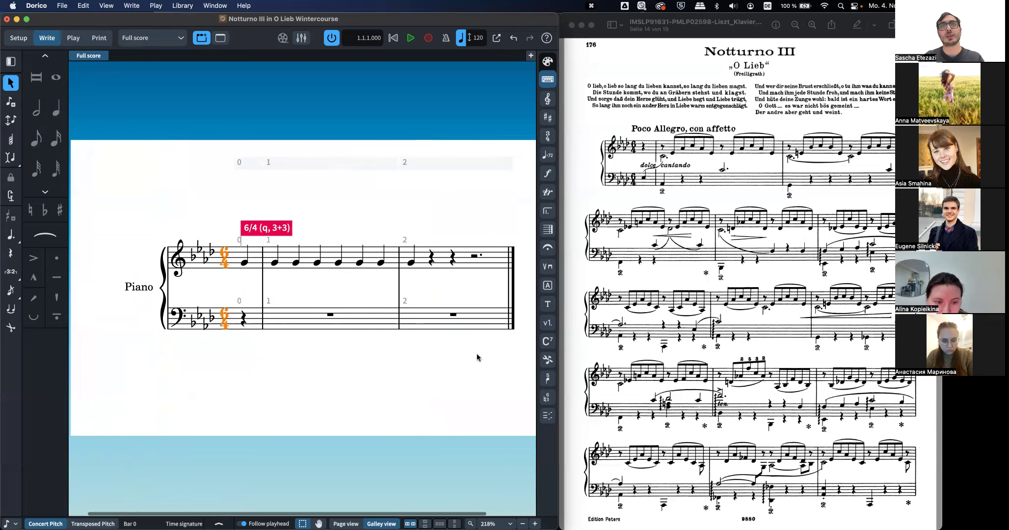
left_click(411, 263)
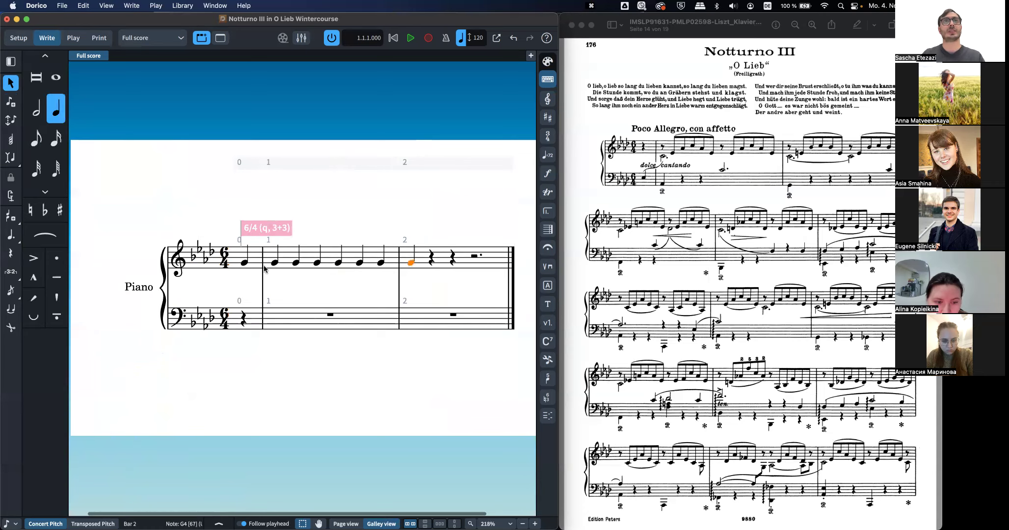
left_click(244, 264, "shift")
key("BackSpace")
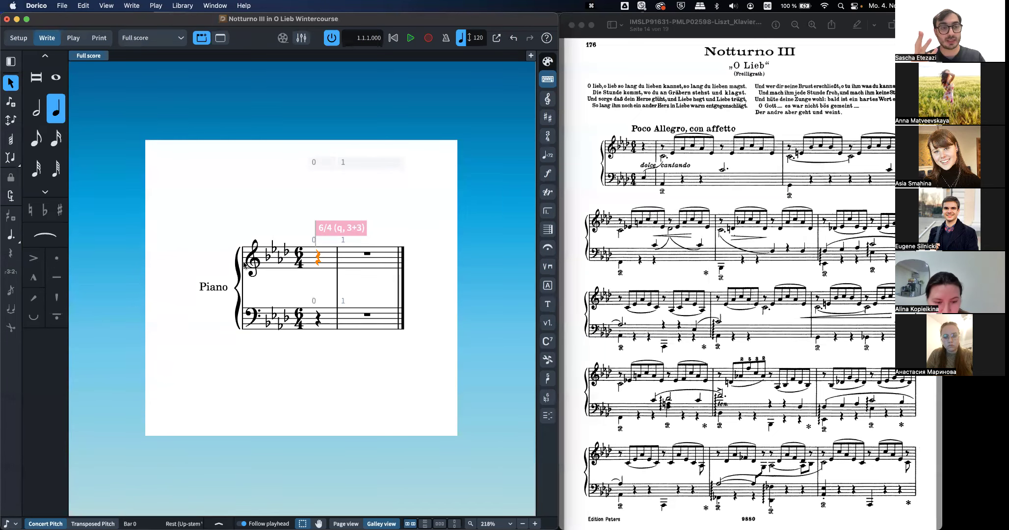
Step: Add the preset Allegro absolute tempo marking at the upper staff's pickup rest
key("shift+t")
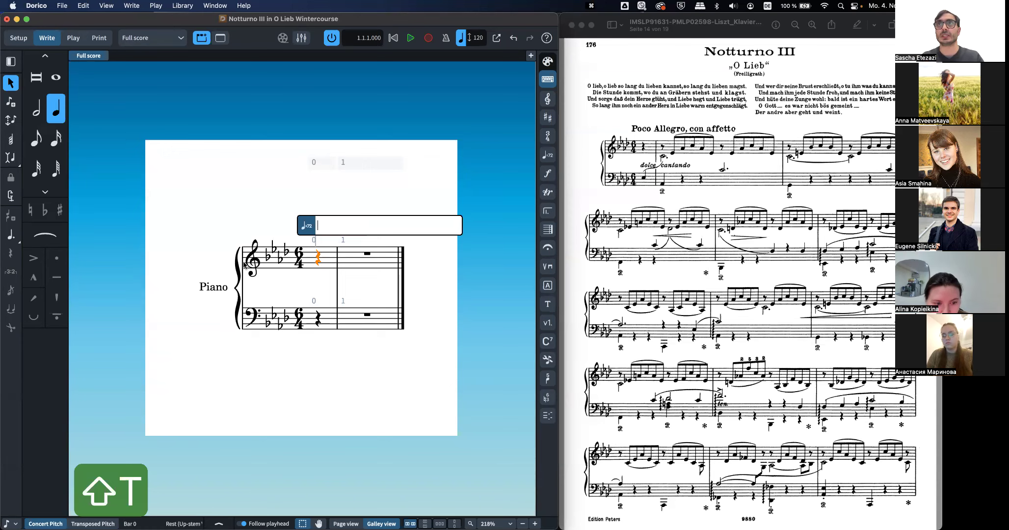
left_click(547, 155)
left_click(548, 62)
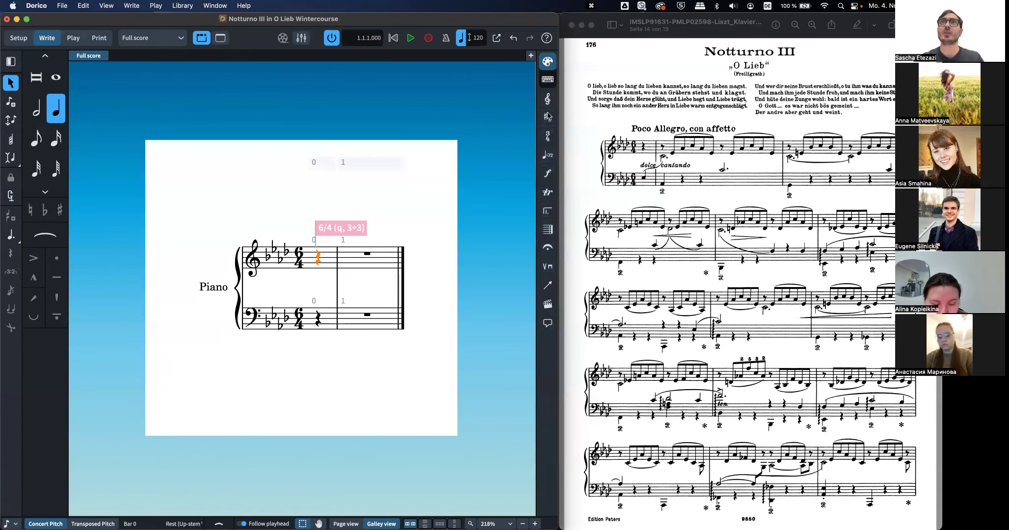
left_click(548, 156)
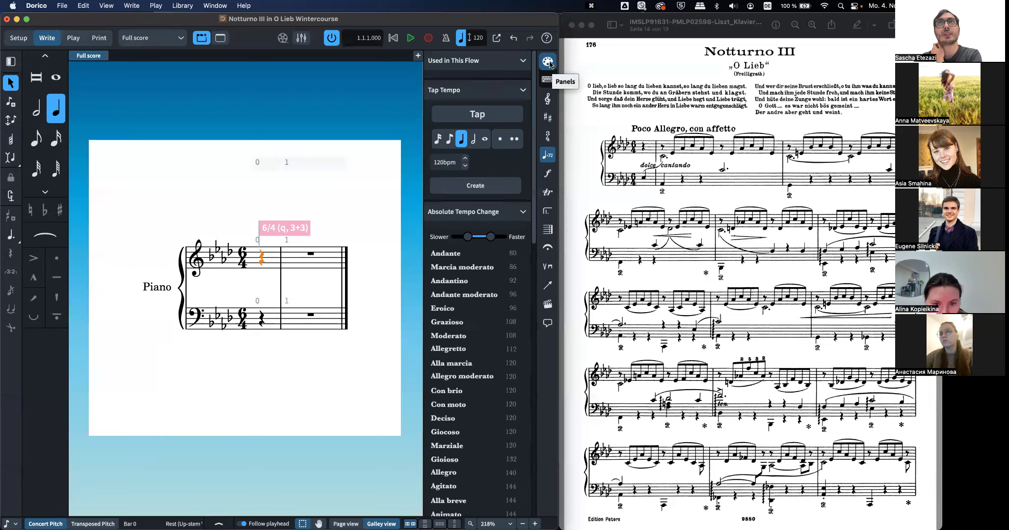
scroll(466, 333, "down", 5)
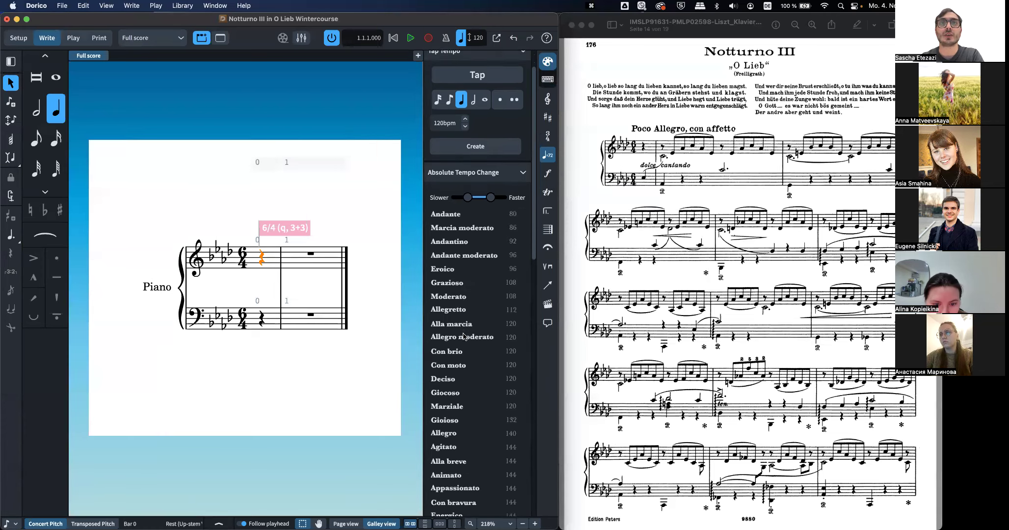
scroll(465, 337, "down", 3)
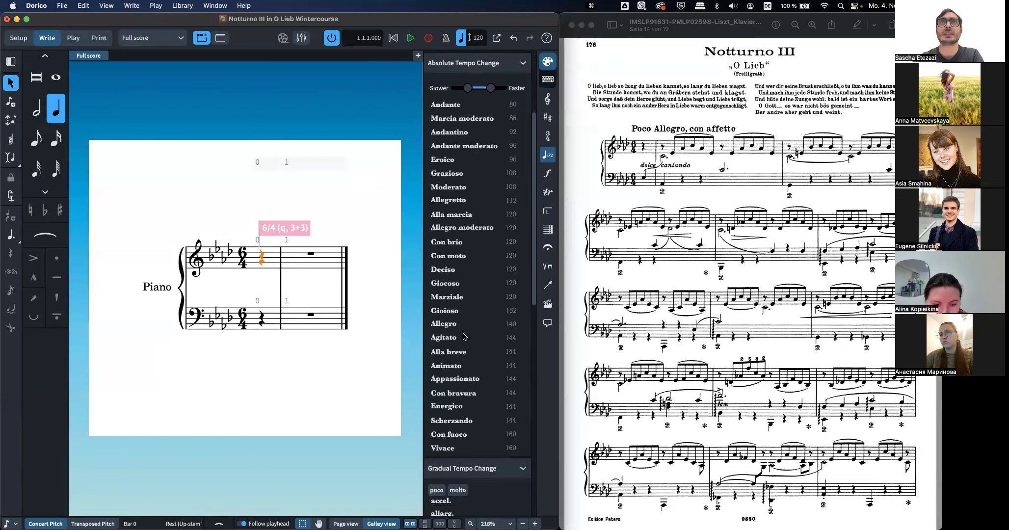
scroll(464, 336, "up", 4)
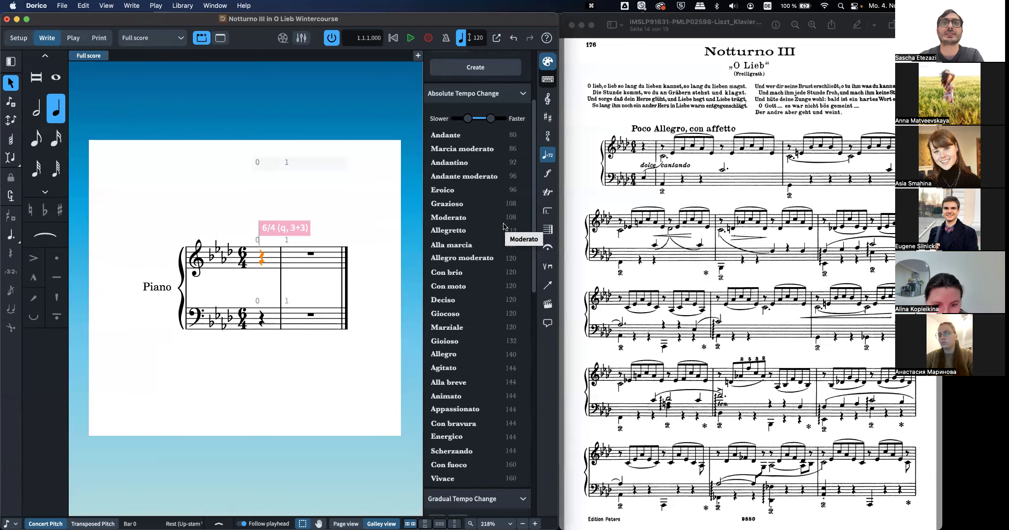
left_click(451, 359)
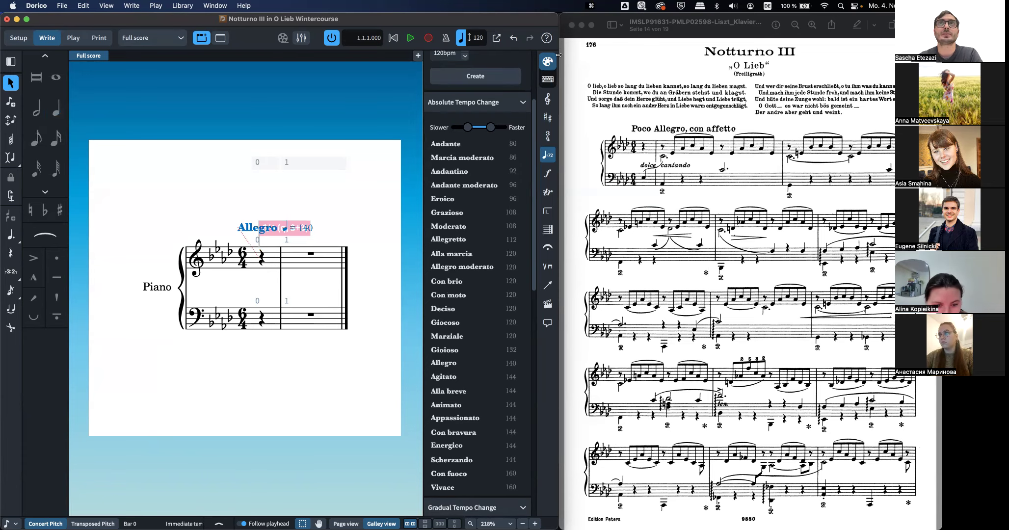
Step: Change the Allegro tempo marking's popover entry to "Poco Allegro, con affetto" without a metronome value
left_click(548, 83)
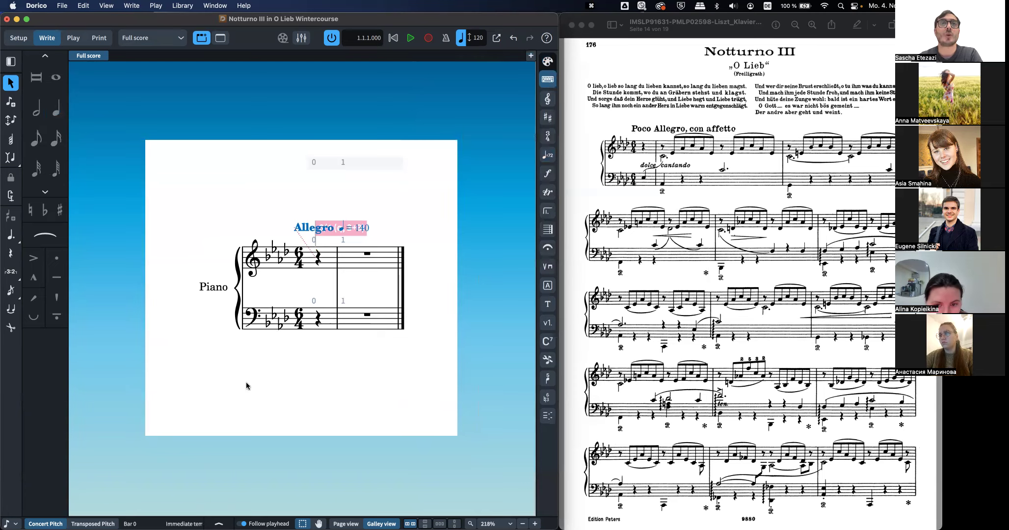
double_click(304, 229)
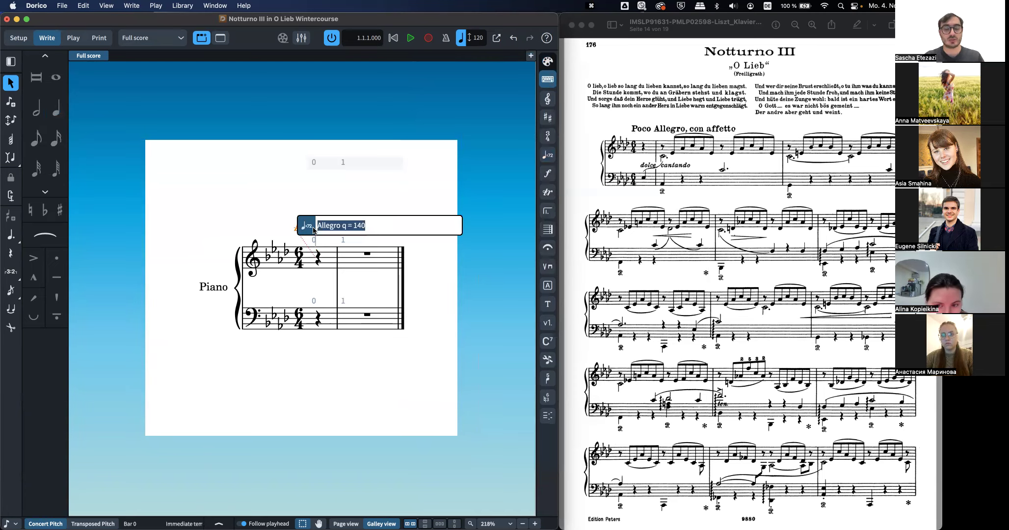
type("Poco a")
key("BackSpace")
type("A")
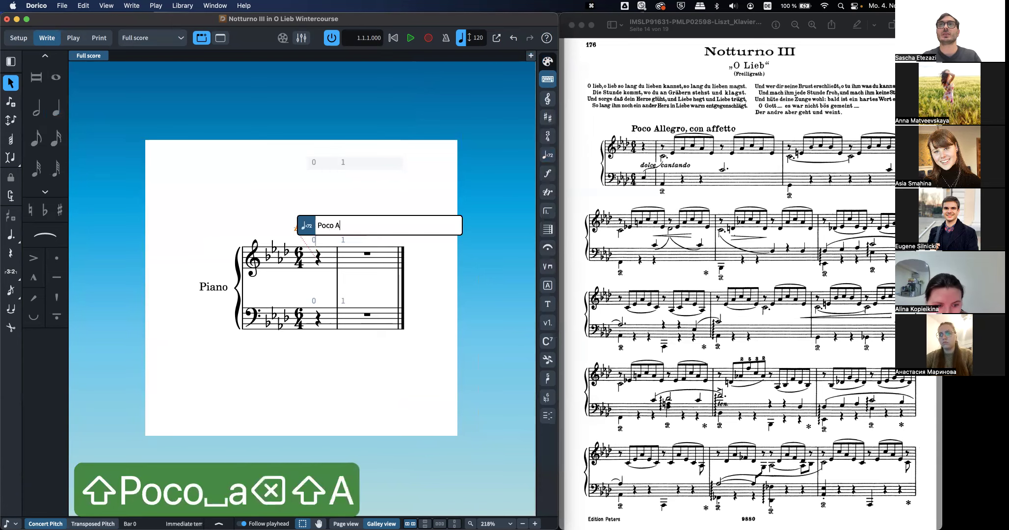
type("llegro, con affetto")
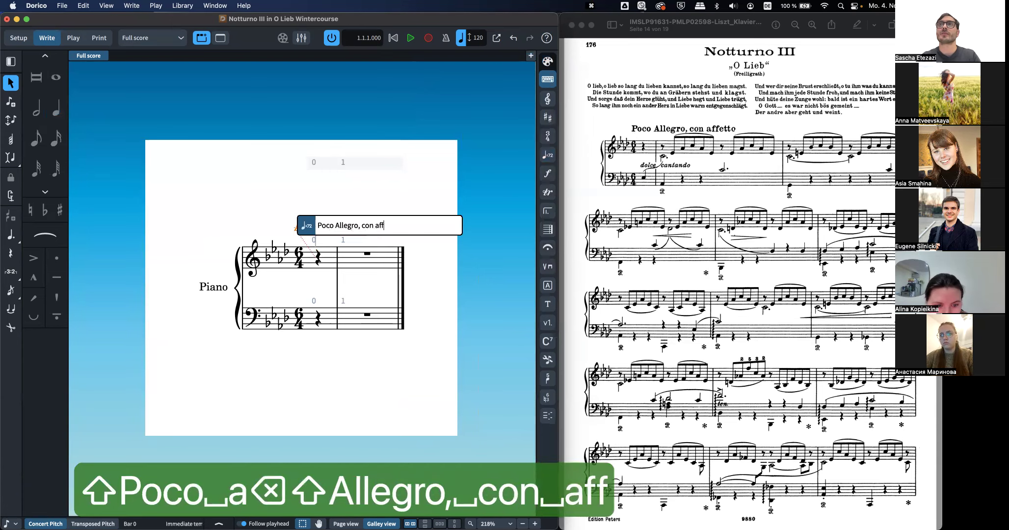
key("Return")
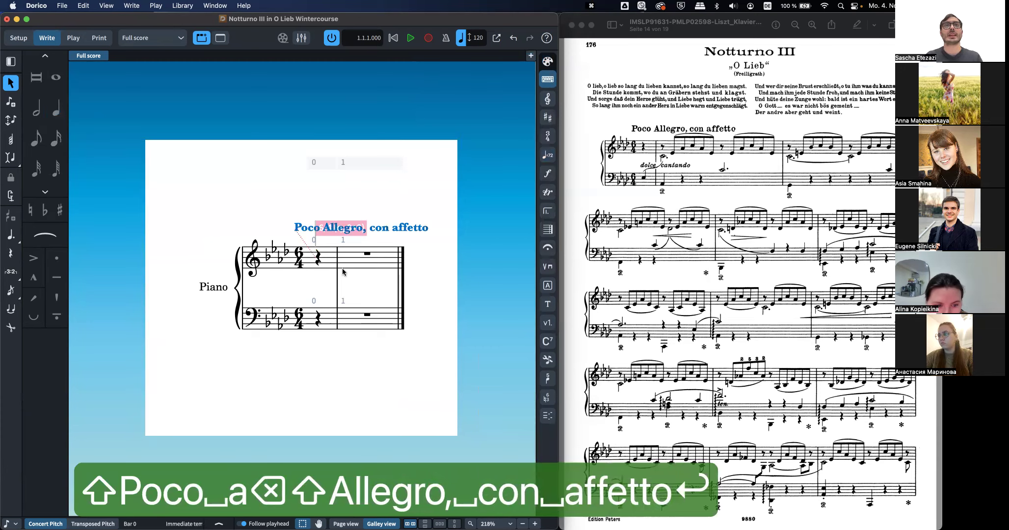
Step: Delete the tempo marking and re-enter it as "Poco Allegro, con affetto" at the upper staff's pickup rest
key("BackSpace")
left_click(318, 265)
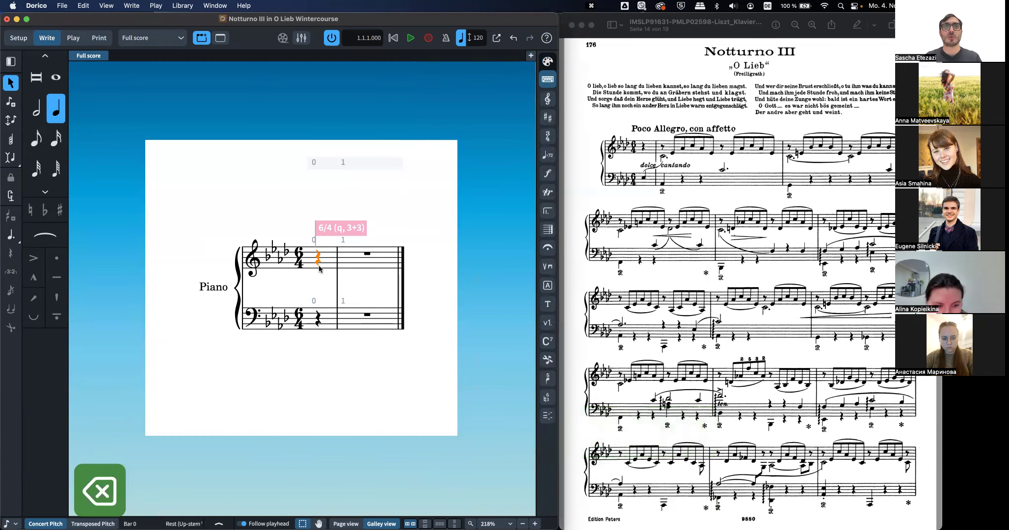
key("shift+t")
type("Poco Allegro")
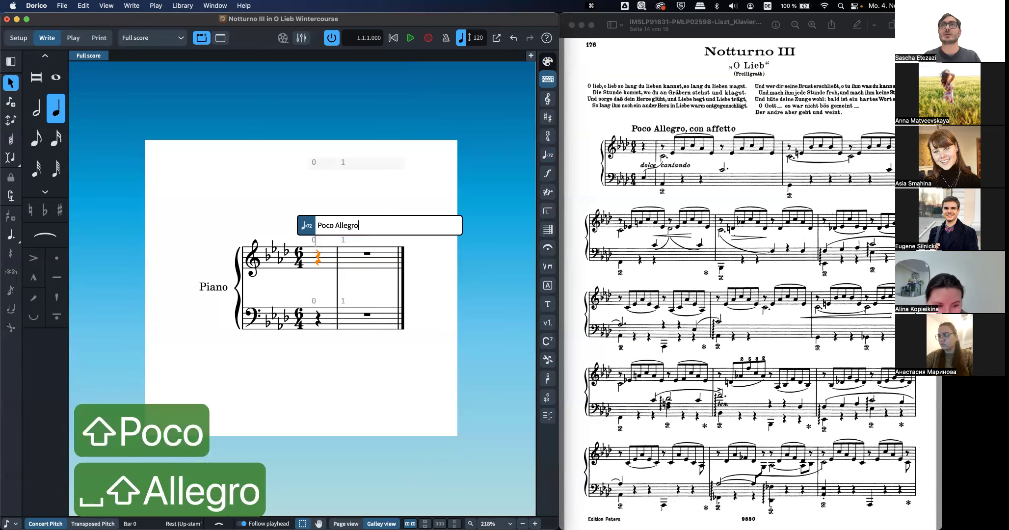
type(", con affetto")
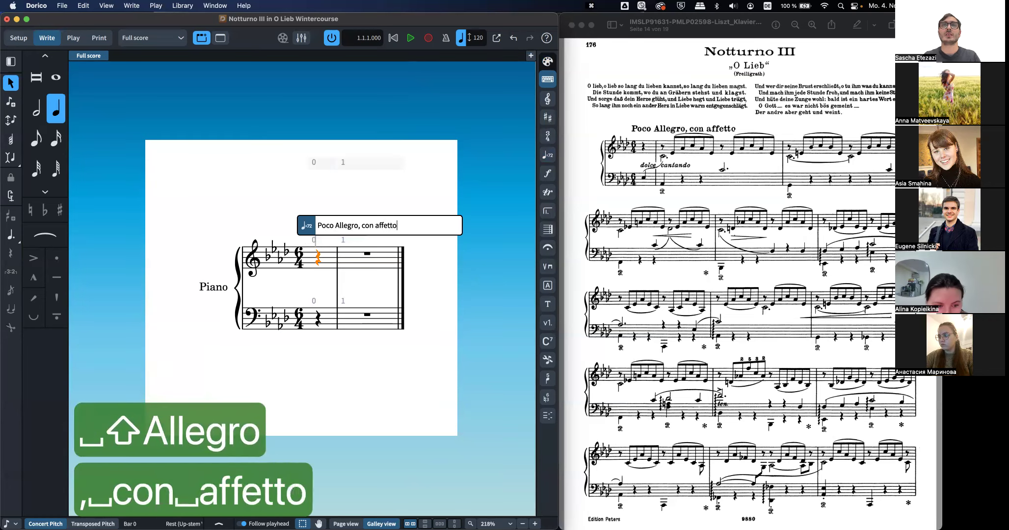
key("Return")
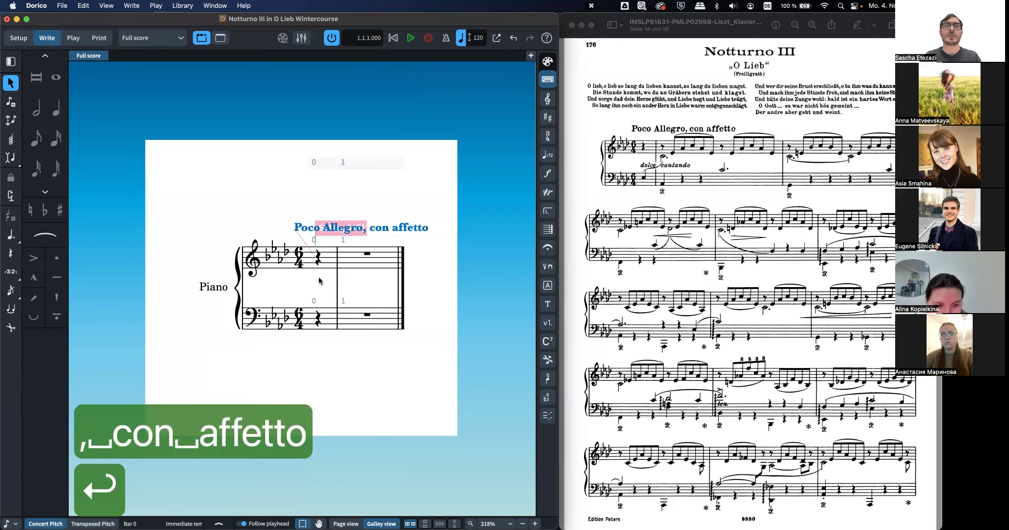
Step: Undo the tempo text edits back to the original Allegro marking with its metronome mark
key("super+z")
key("super+z")
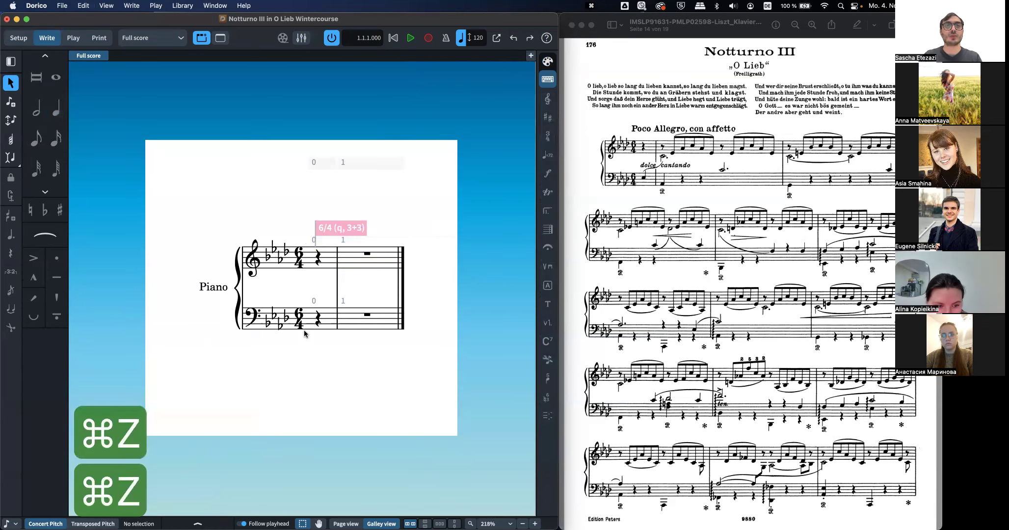
key("super+z")
key("super+z")
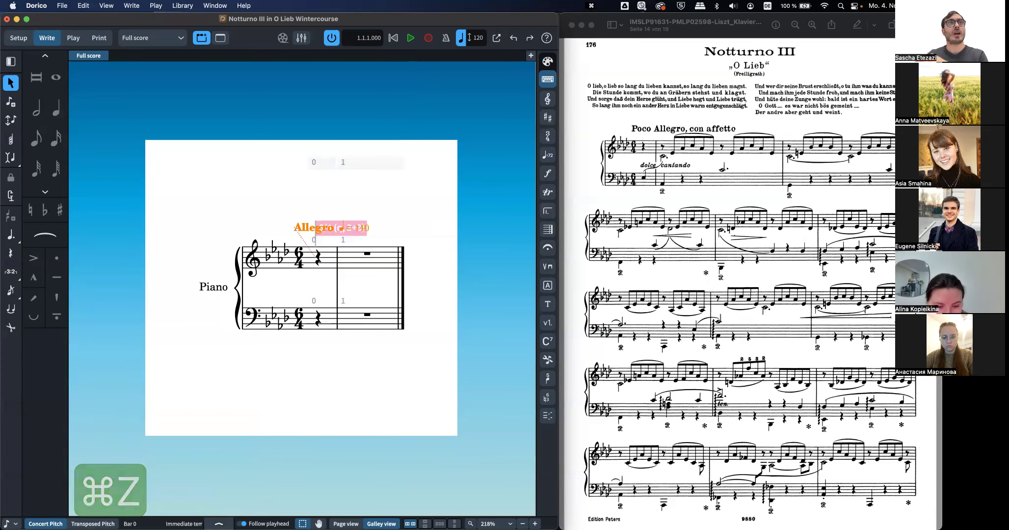
Step: Examine the available properties of the Allegro tempo marking, the 6/4 time signature and the key signature
left_click(218, 524)
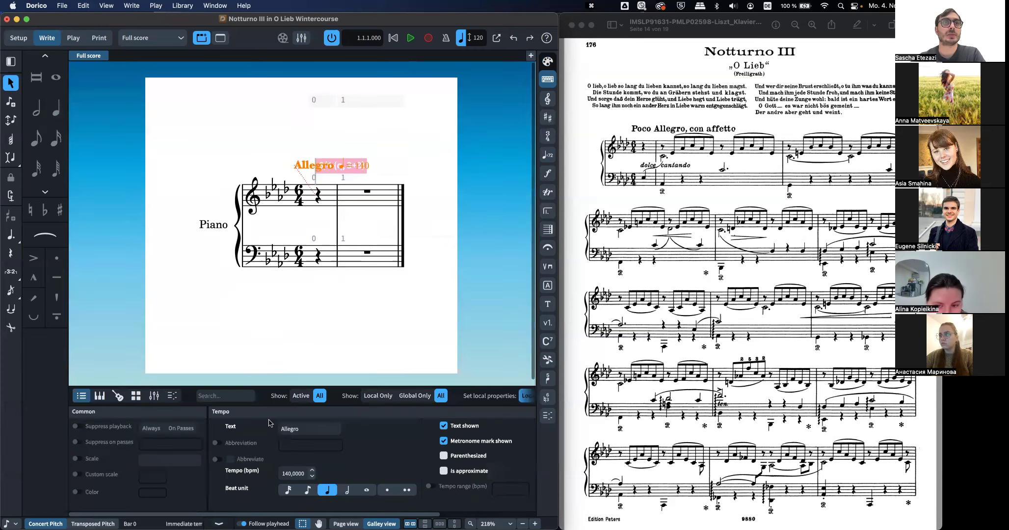
left_click(219, 524)
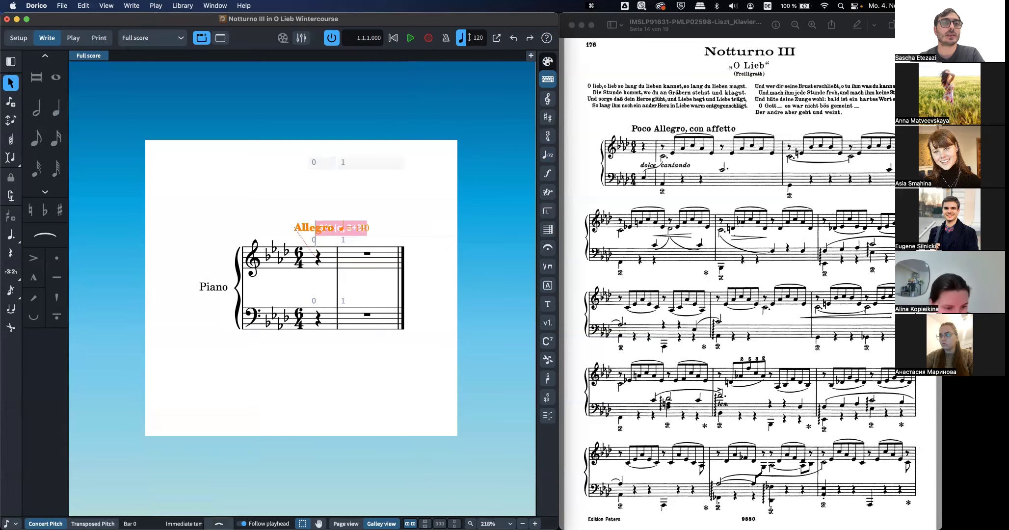
left_click(218, 523)
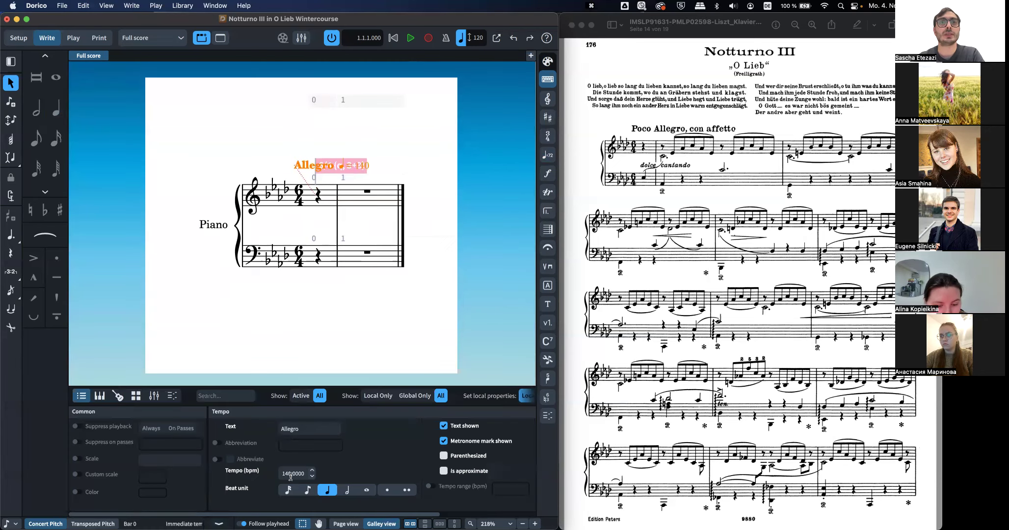
left_click(300, 202)
scroll(373, 429, "right", 3)
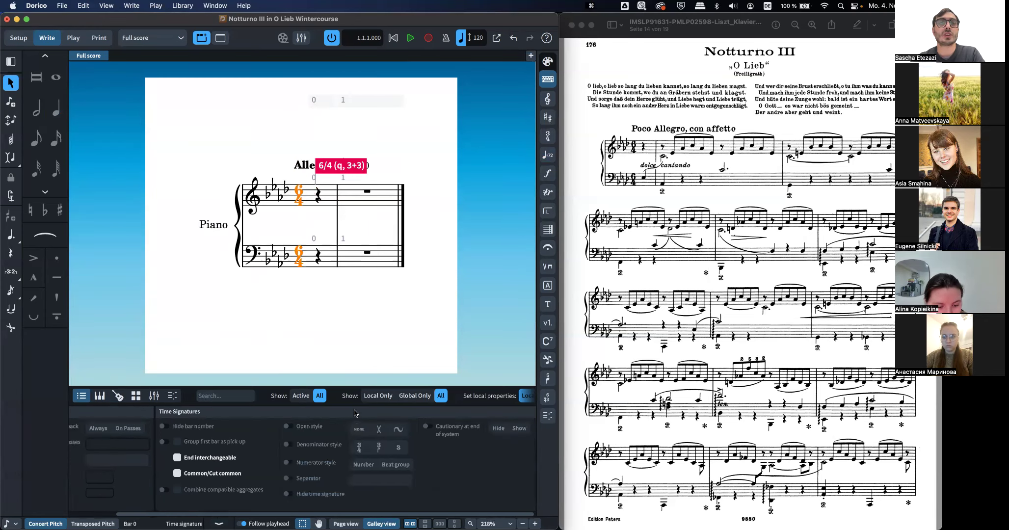
left_click(280, 190)
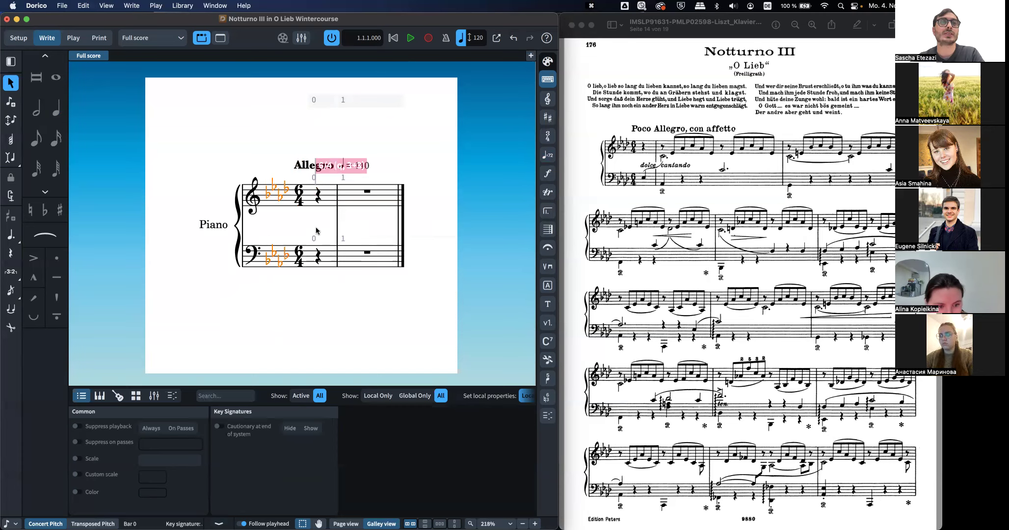
left_click(303, 251)
scroll(321, 479, "right", 3)
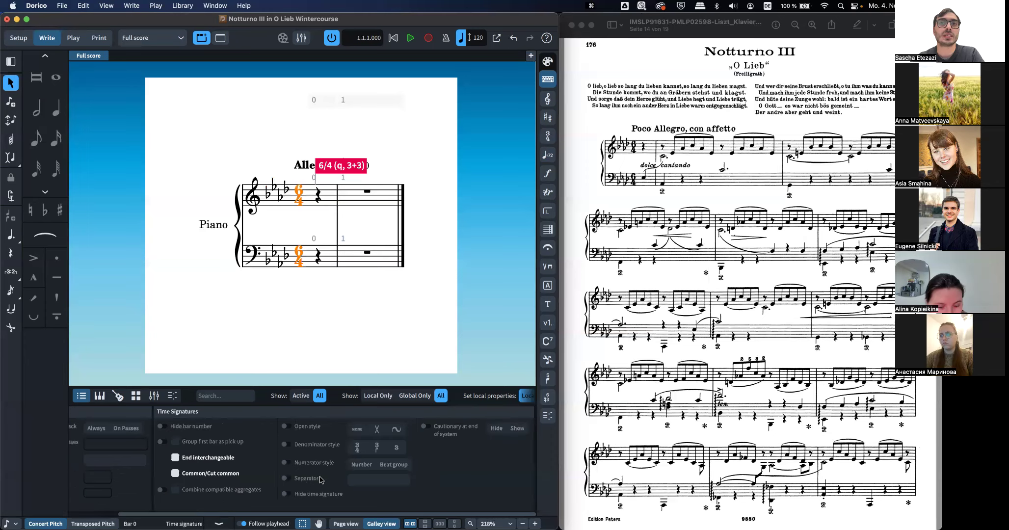
Step: Set the Allegro tempo marking's text property to "Poco Allegro, con affetto"
left_click(302, 166)
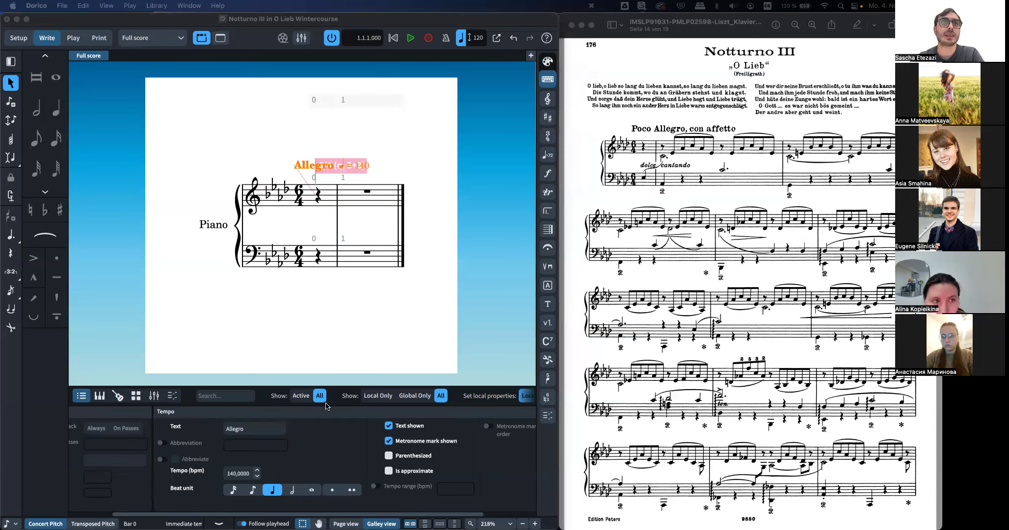
left_click(258, 429)
left_click(258, 431)
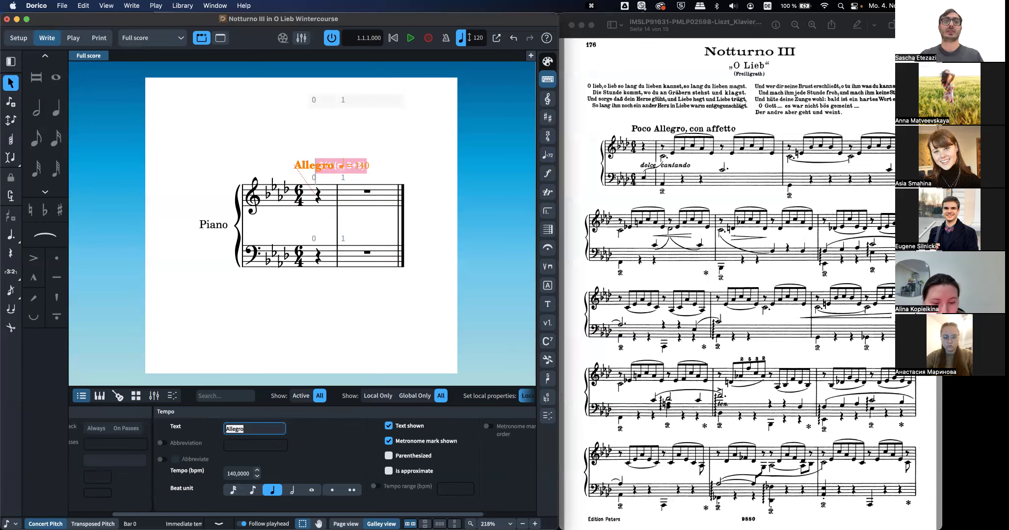
type("Poco Alleg")
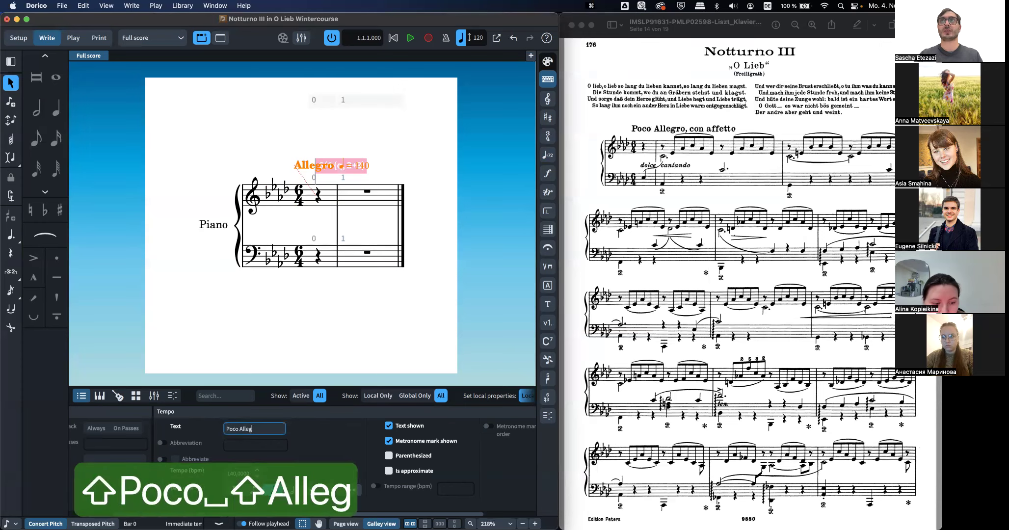
type("ro, con affetto")
key("Return")
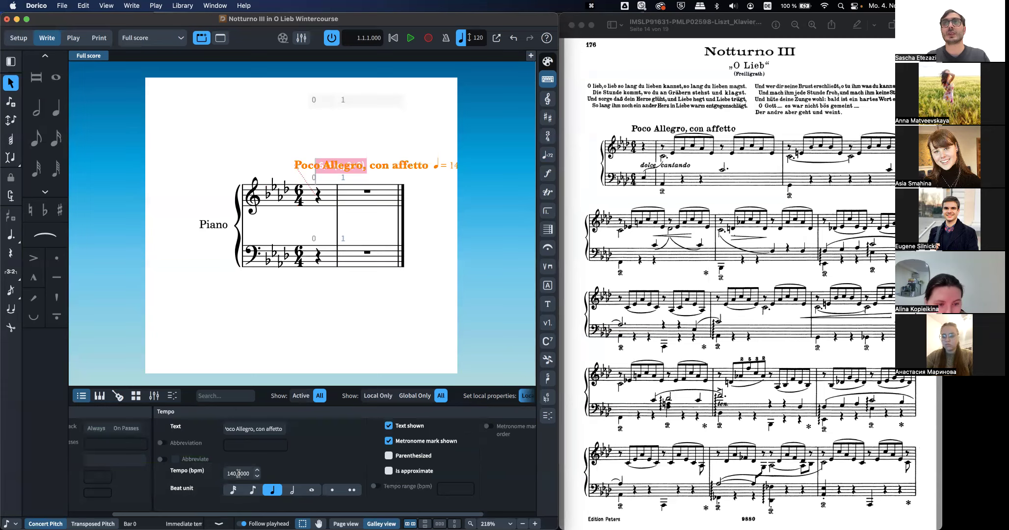
Step: Set the tempo marking's speed to 110 bpm
left_click_drag(240, 473, 222, 474)
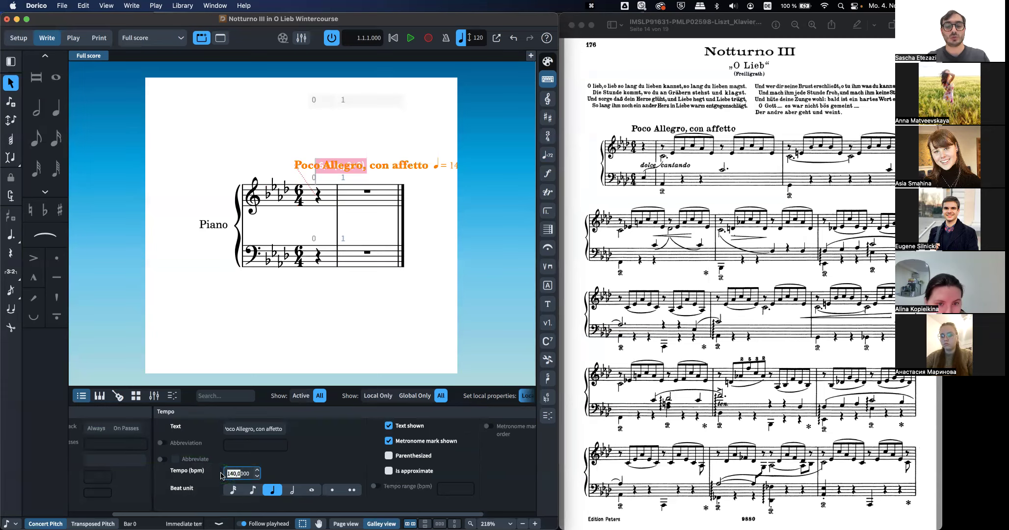
type("110")
key("BackSpace")
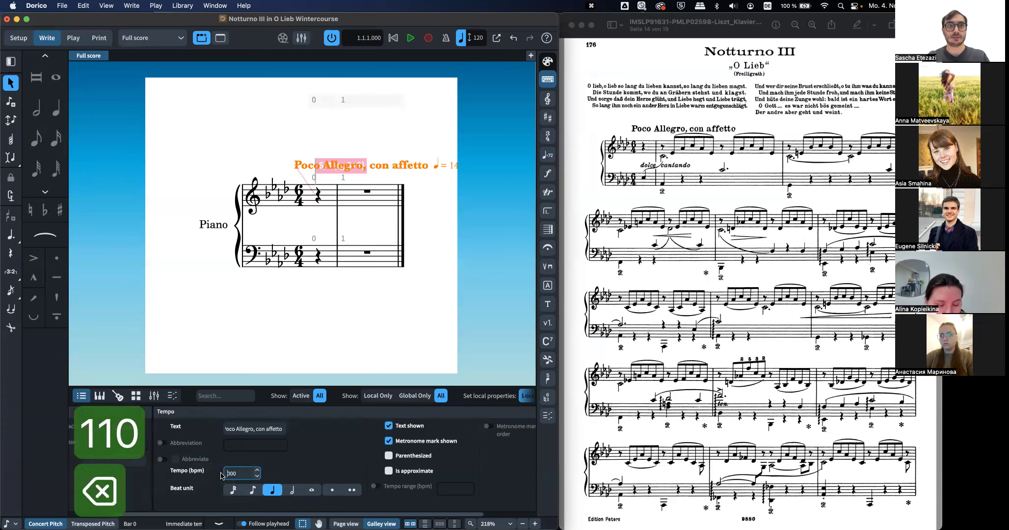
key("Right")
key("Right")
key("Right")
key("BackSpace")
key("BackSpace")
key("BackSpace")
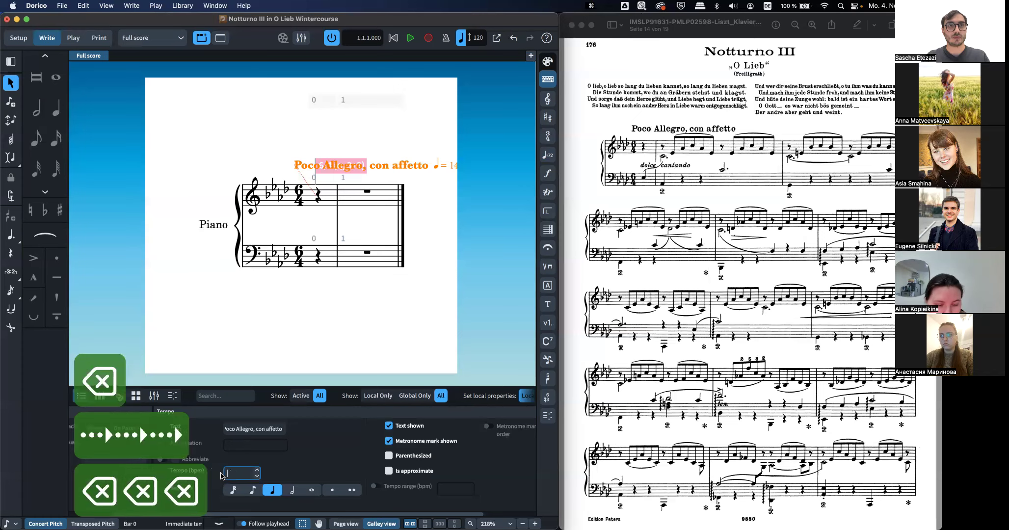
type("110")
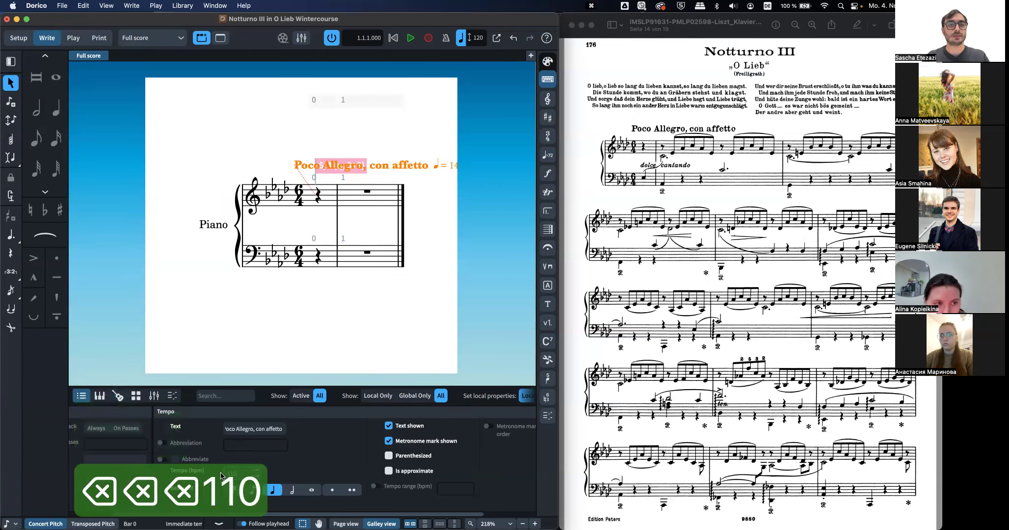
key("Return")
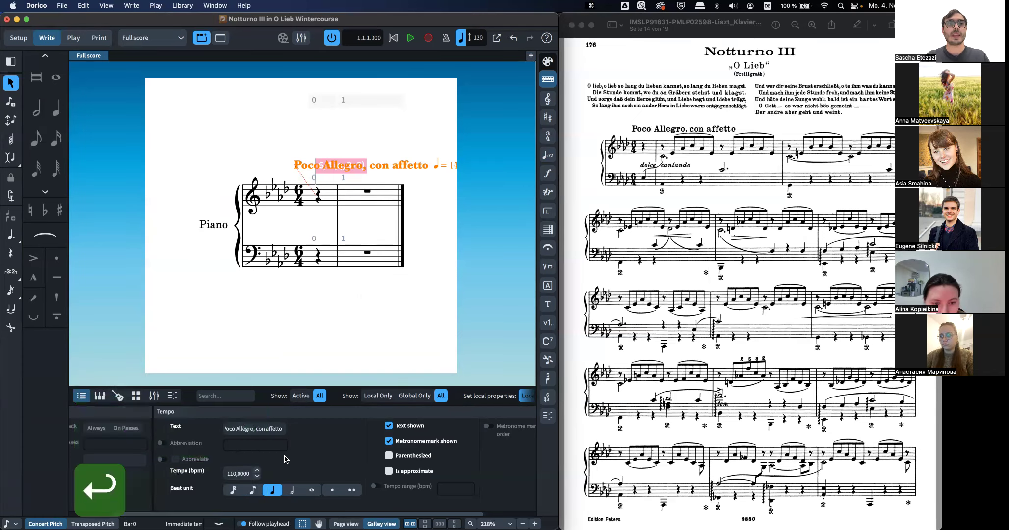
Step: Hide the tempo marking's text and turn off the signposts in the score view
left_click(389, 426)
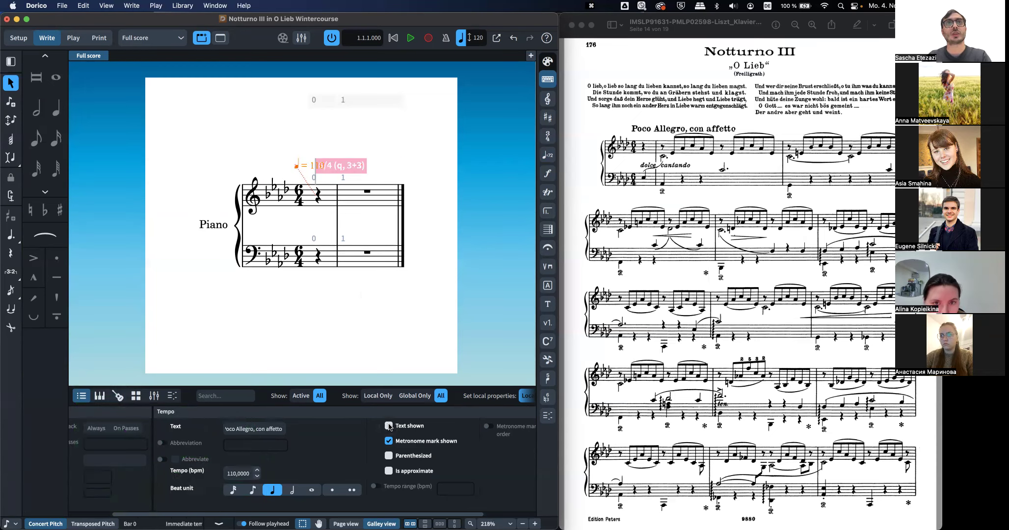
left_click(333, 134)
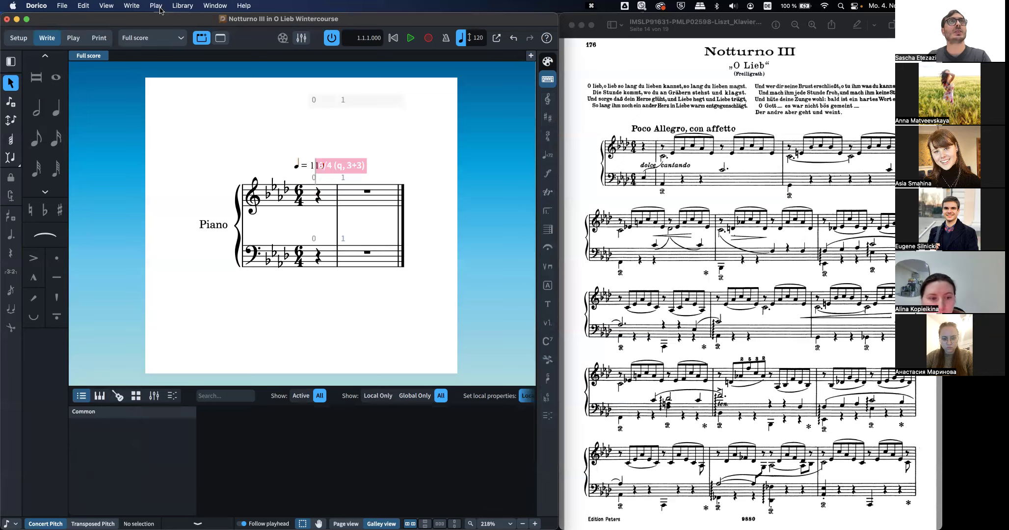
left_click(106, 6)
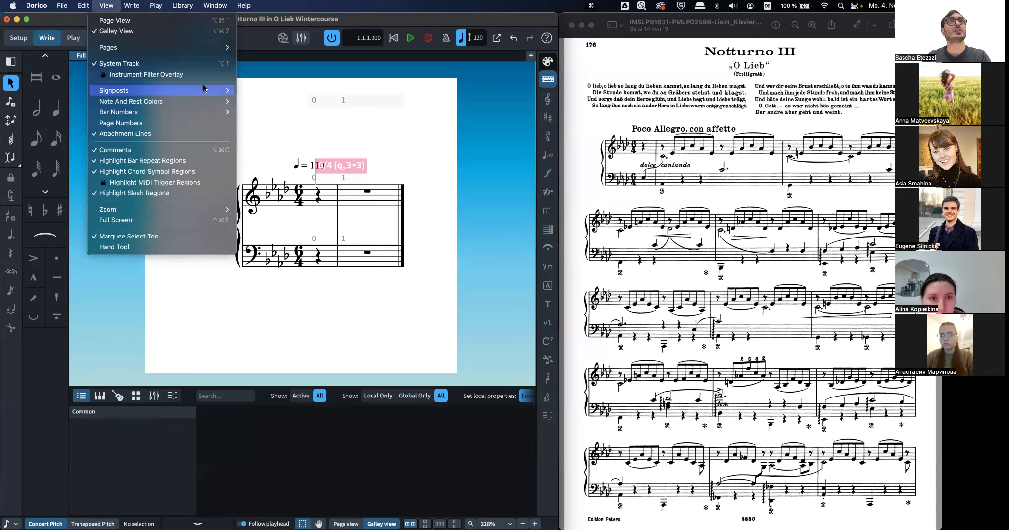
mouse_move(203, 90)
left_click(250, 91)
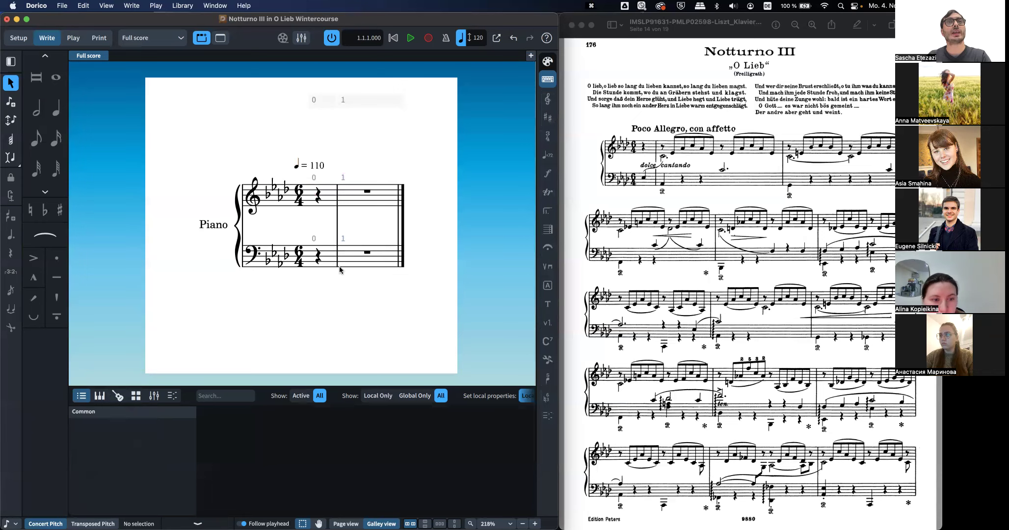
Step: Try the Parenthesized and Is approximate options on the tempo marking's metronome mark, switching each back off
left_click(314, 164)
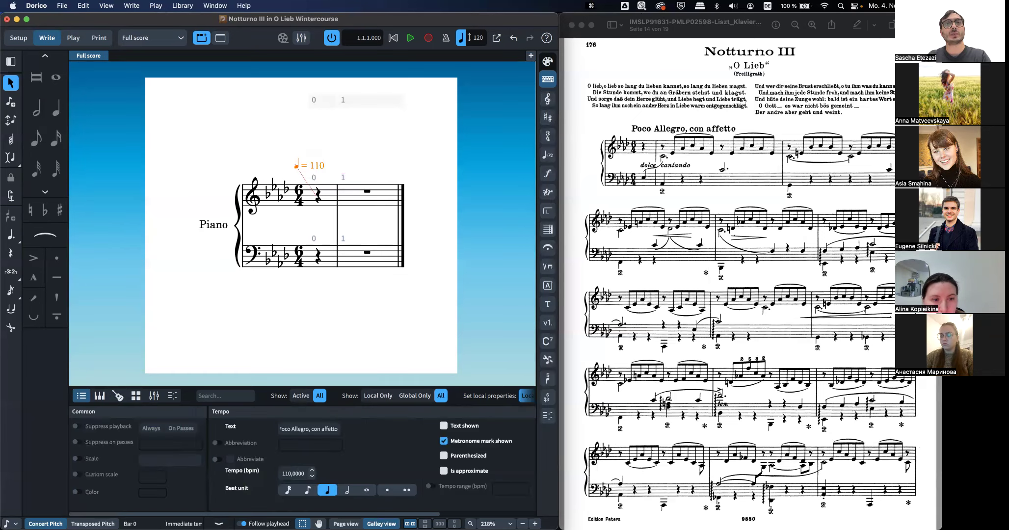
left_click(444, 456)
left_click(443, 457)
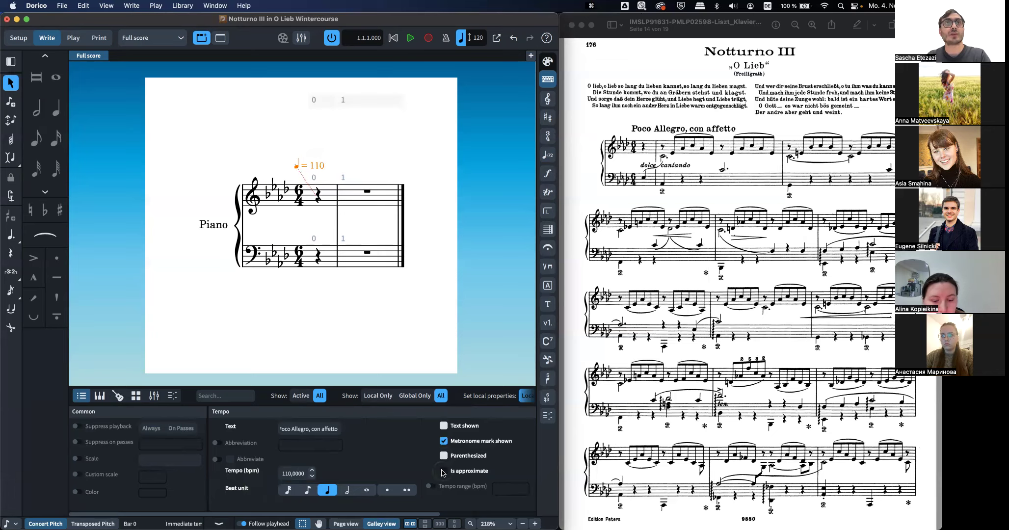
left_click(443, 472)
left_click(443, 471)
Step: Show the tempo marking's text and hide its metronome mark, keeping the marking selected
left_click(444, 426)
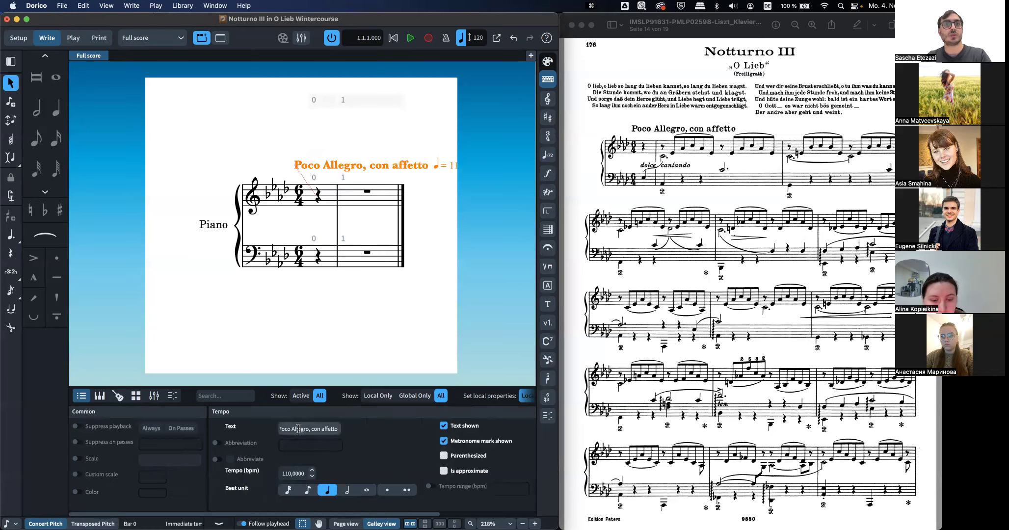
left_click(444, 441)
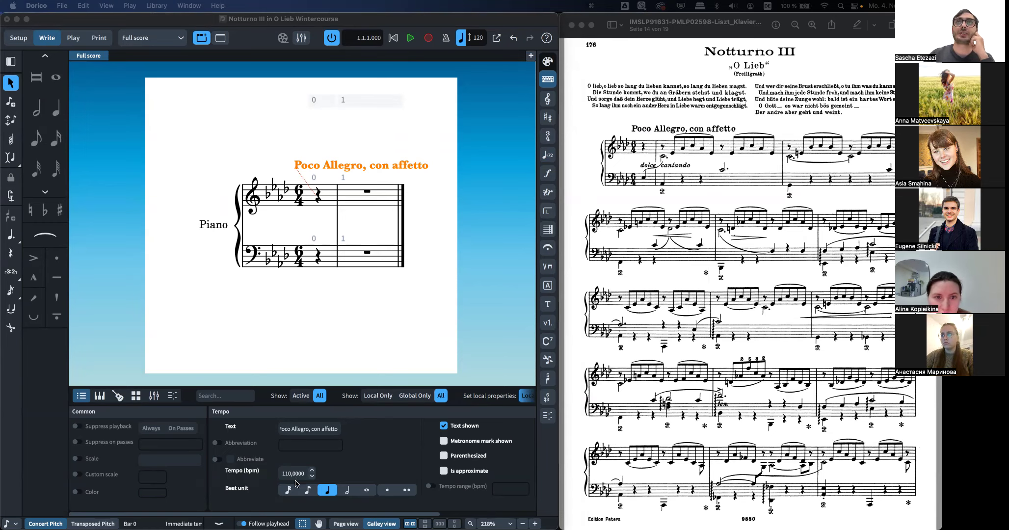
left_click(317, 167)
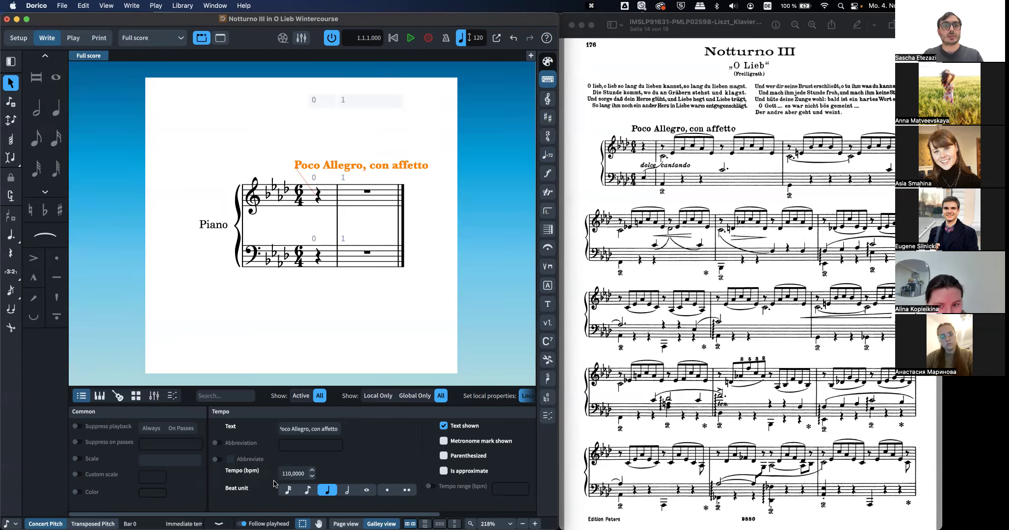
Step: Try showing only the tempo marking's metronome mark without its text, then restore the text-only display
left_click(288, 474)
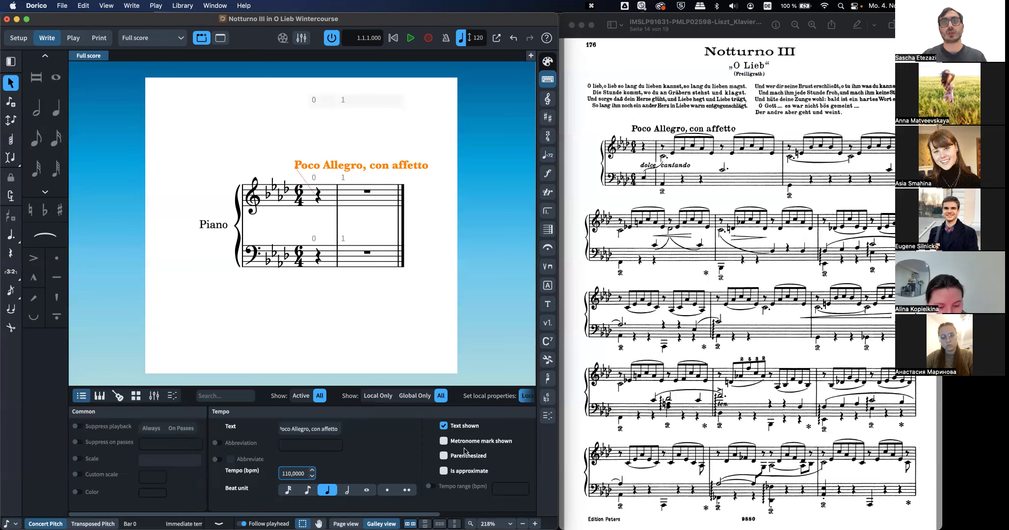
left_click(444, 441)
left_click(443, 425)
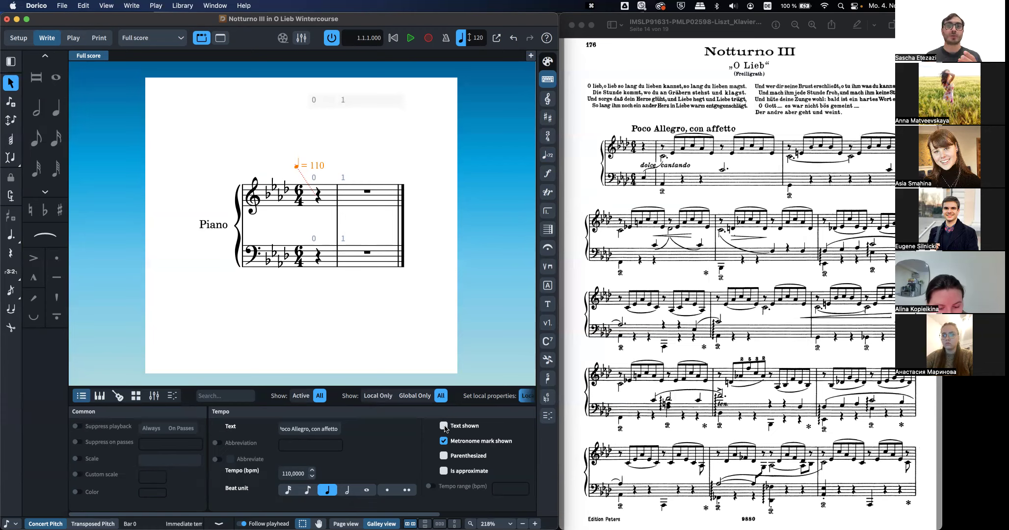
left_click(443, 425)
left_click(444, 441)
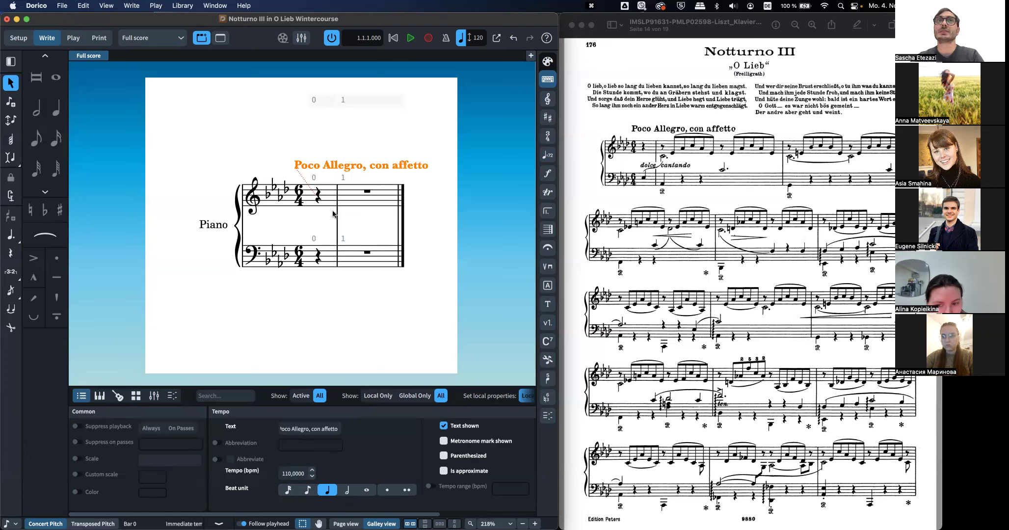
Step: Start note input at the pickup bar's rest in the bass staff and display the on-screen piano keyboard
left_click(316, 197)
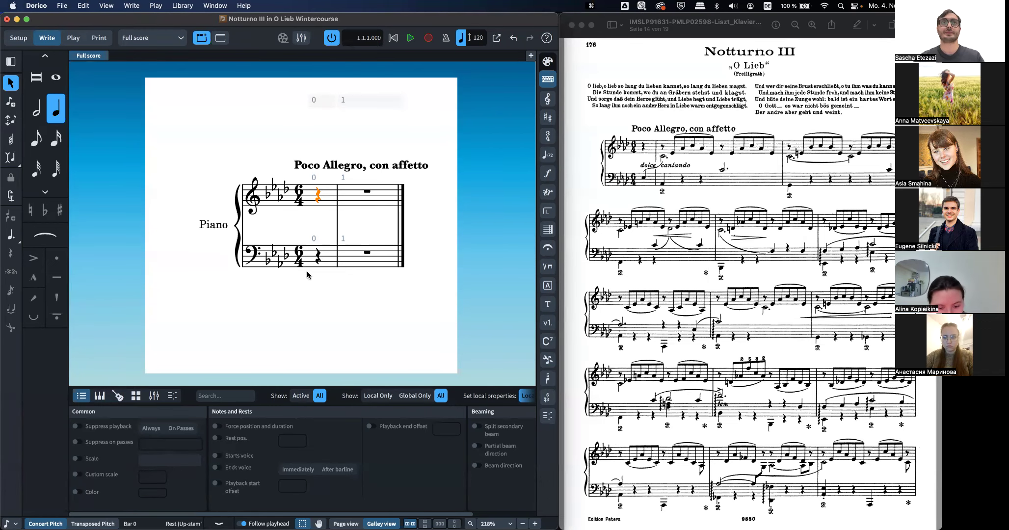
left_click(318, 256)
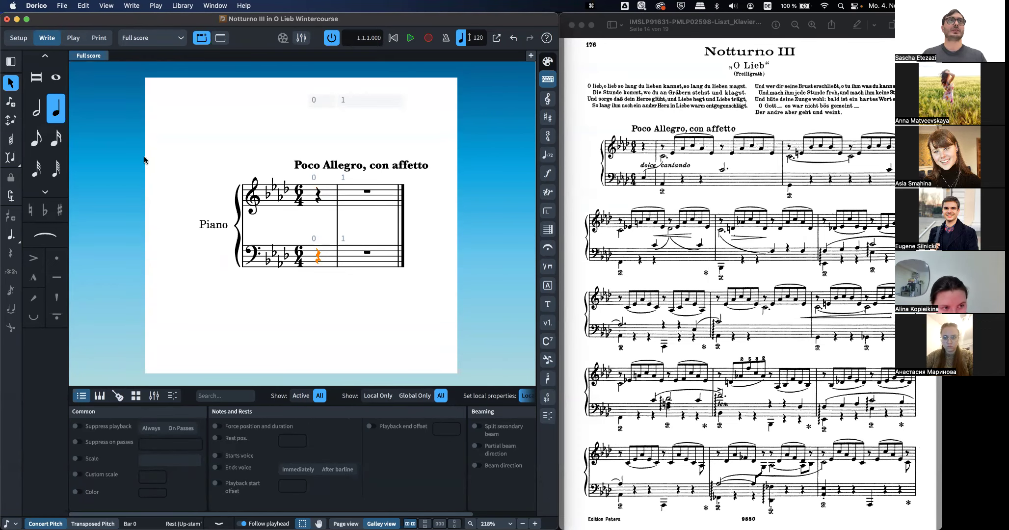
left_click(8, 103)
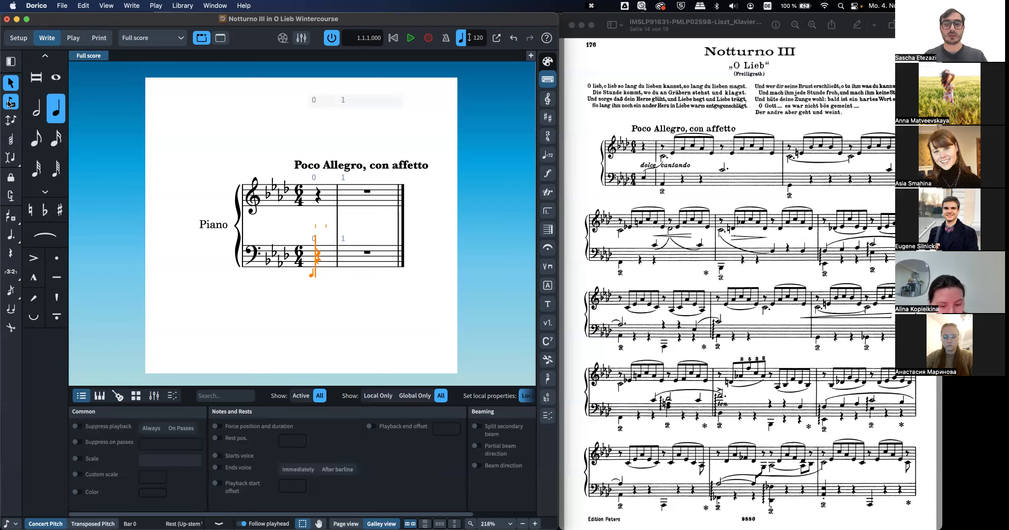
key("Escape")
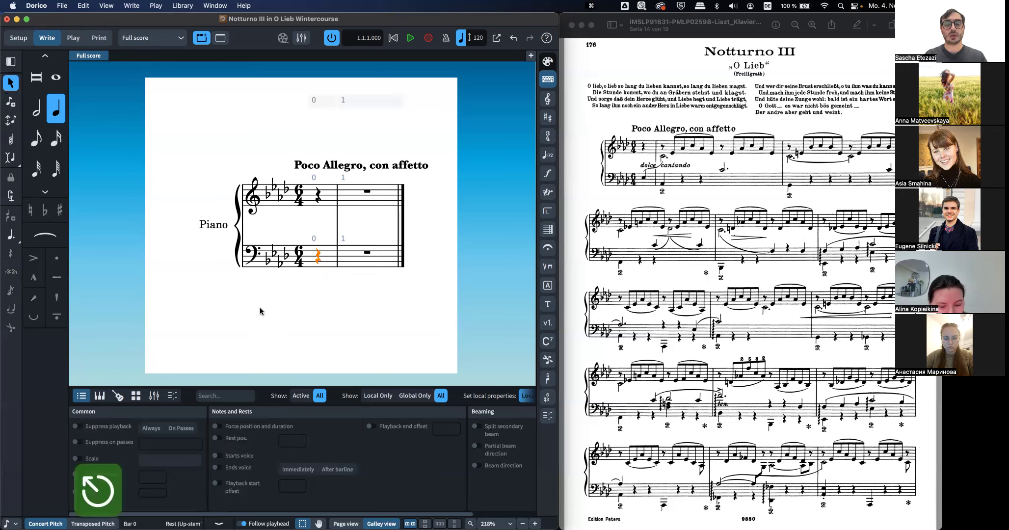
key("shift+n")
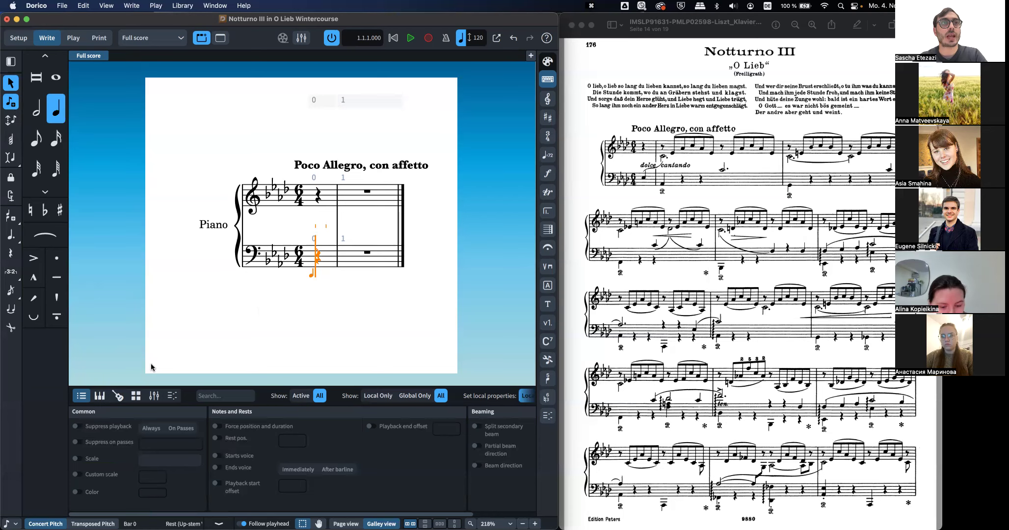
left_click(99, 395)
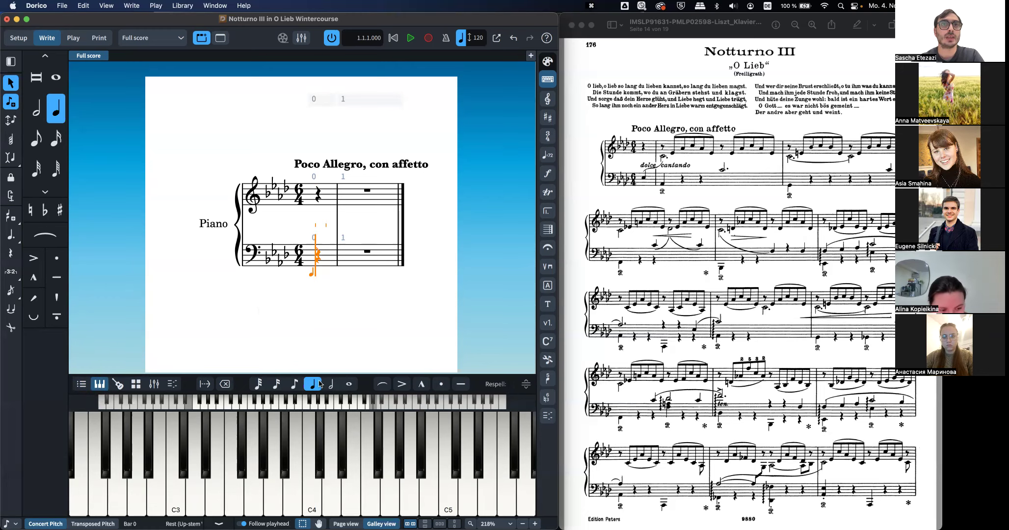
Step: Try entering quarter notes E-flat 3 and A-flat 2 in the bass staff from the on-screen keyboard, and delete both
left_click(337, 386)
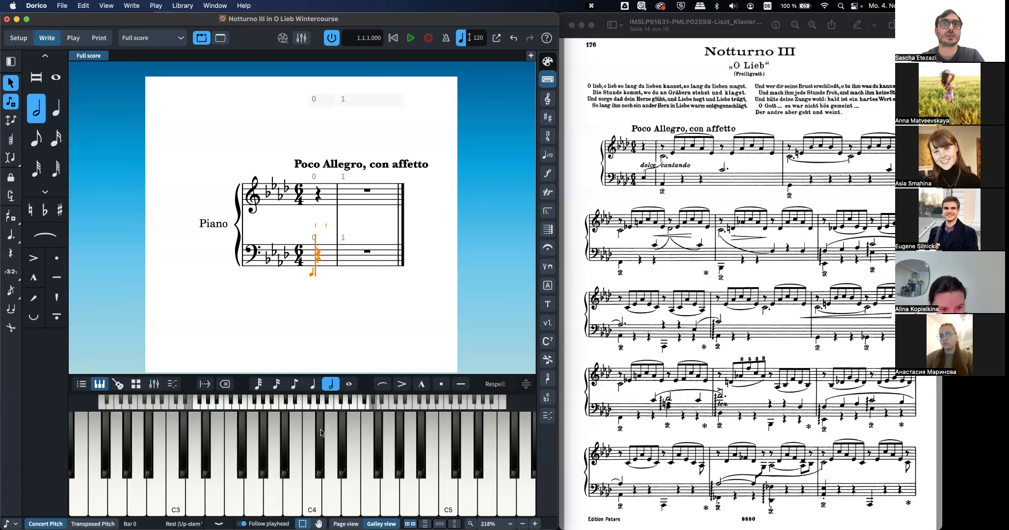
left_click(312, 386)
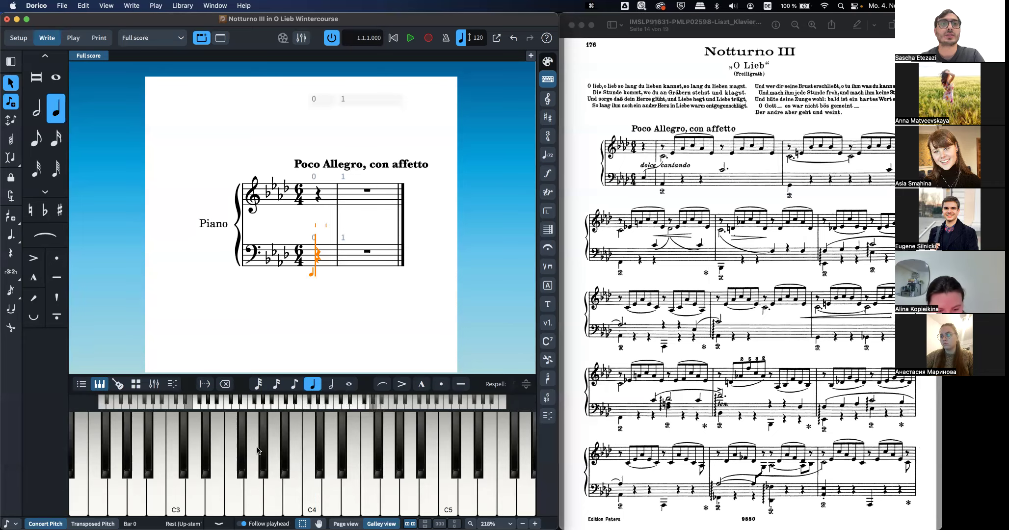
left_click(206, 458)
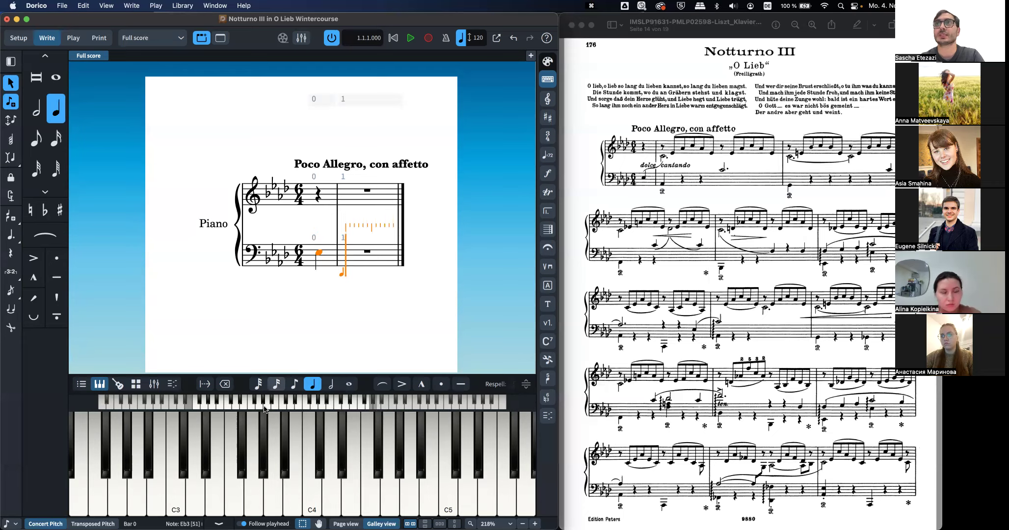
left_click(128, 459)
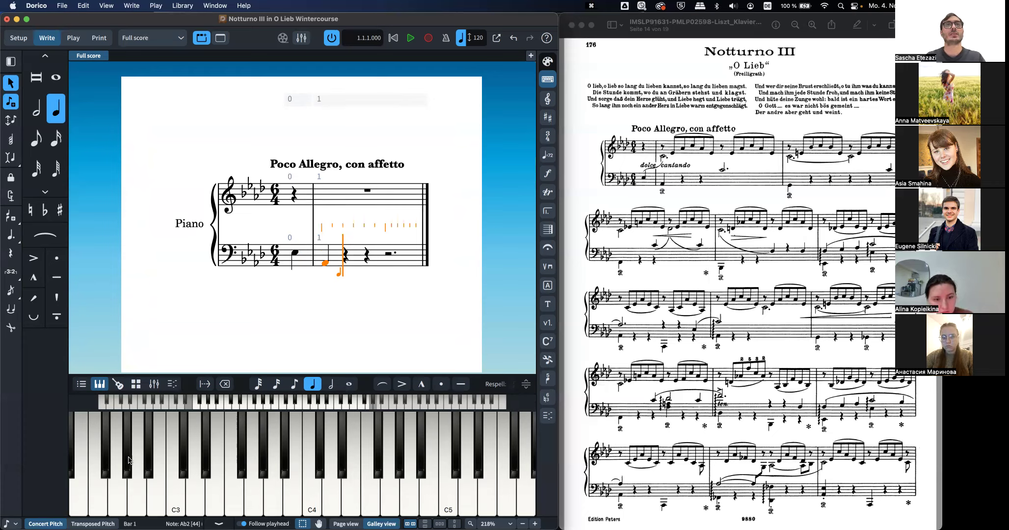
key("BackSpace")
key("BackSpace")
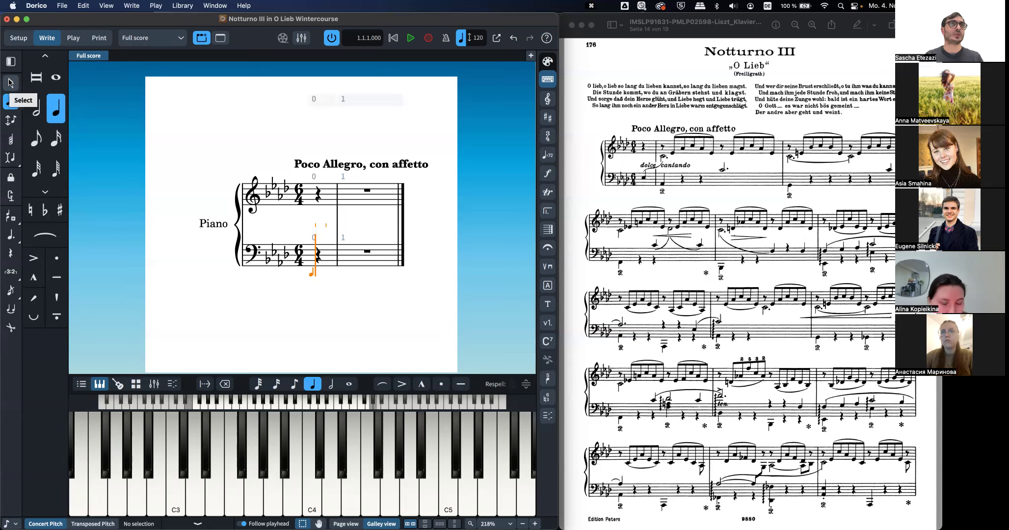
Step: Try placing quarter notes freely with the pointer in the bass staff's pickup bar and bar 1
left_click(312, 251)
left_click(350, 252)
left_click(374, 250)
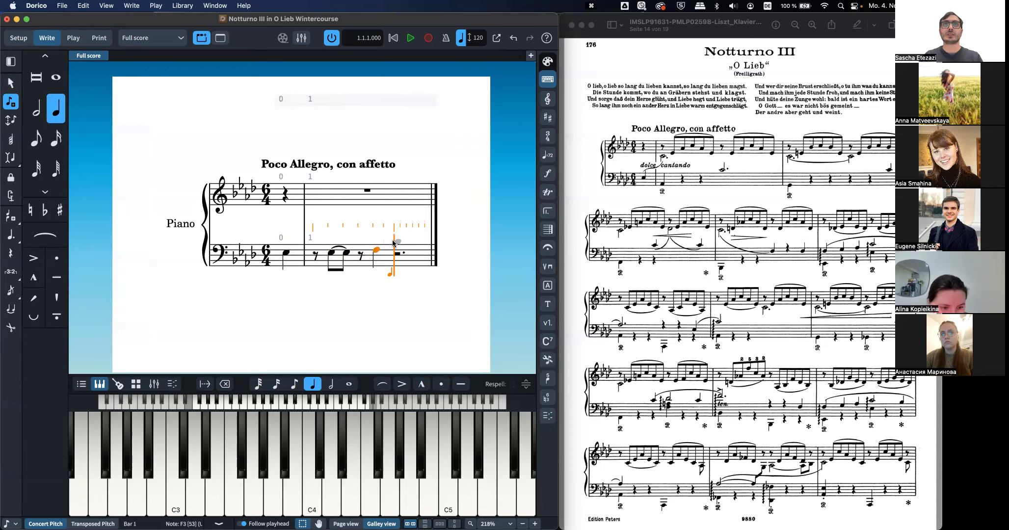
left_click(393, 240)
left_click(425, 263)
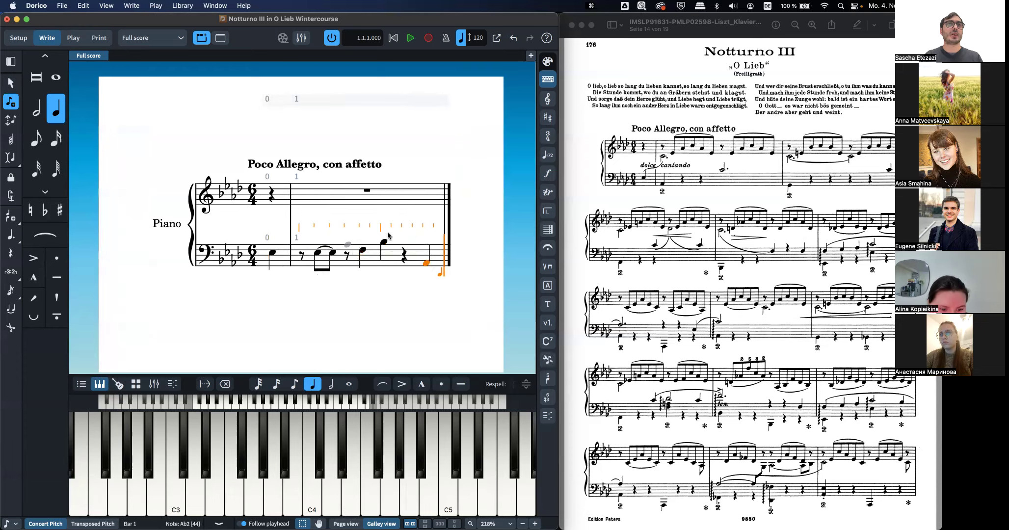
Step: Delete all the trial notes from the bass staff and reactivate the Select tool
key("BackSpace")
key("BackSpace")
key("BackSpace")
key("BackSpace")
key("BackSpace")
key("BackSpace")
key("BackSpace")
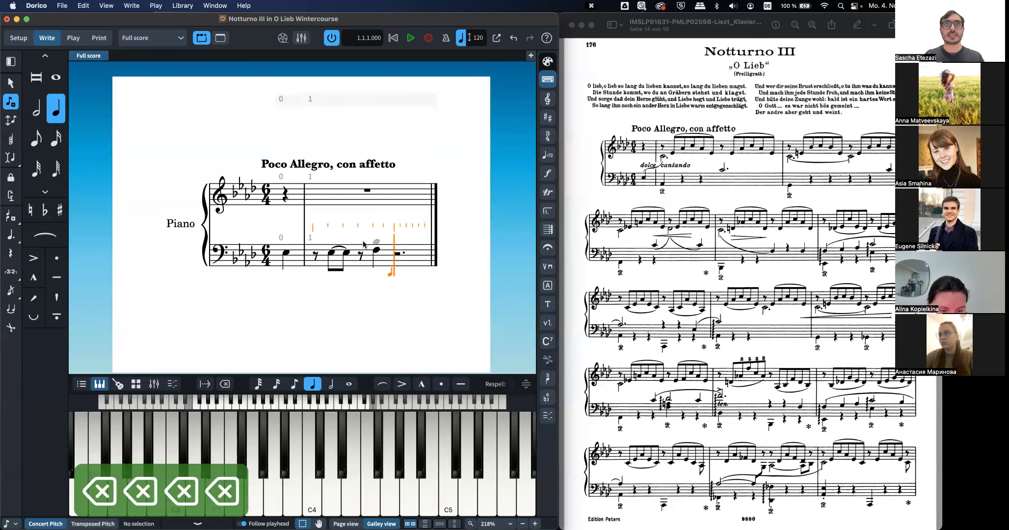
key("BackSpace")
key("BackSpace")
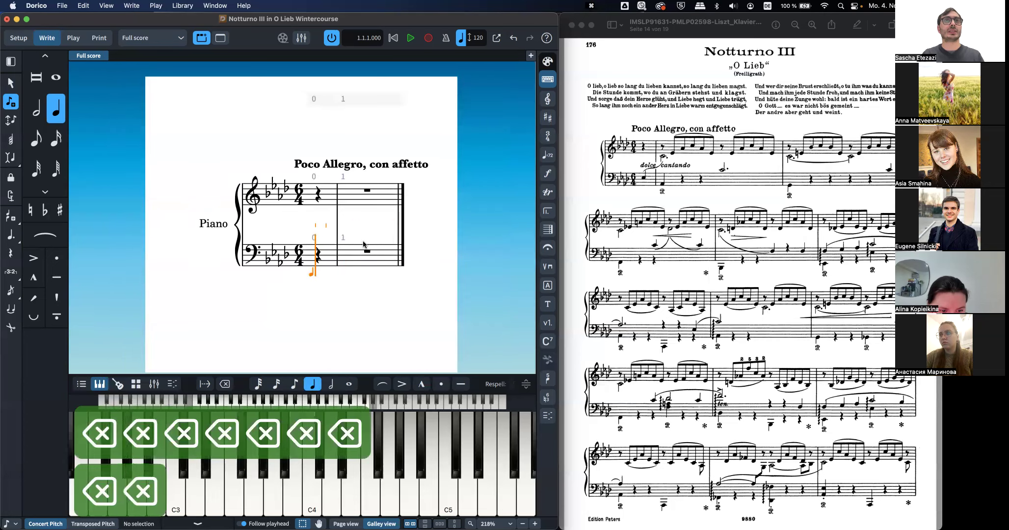
left_click(17, 85)
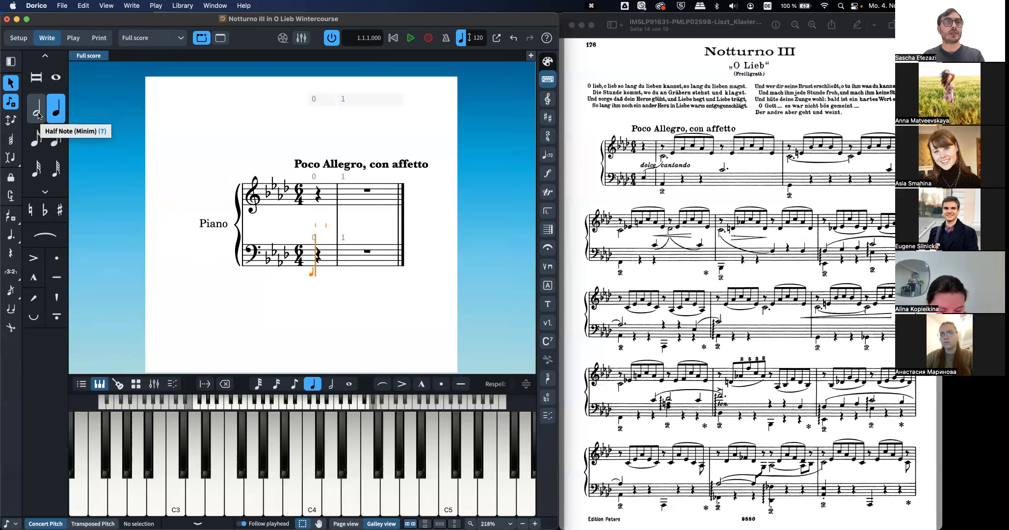
Step: Try out the note input durations from the 128th note up to the double whole note
key("7")
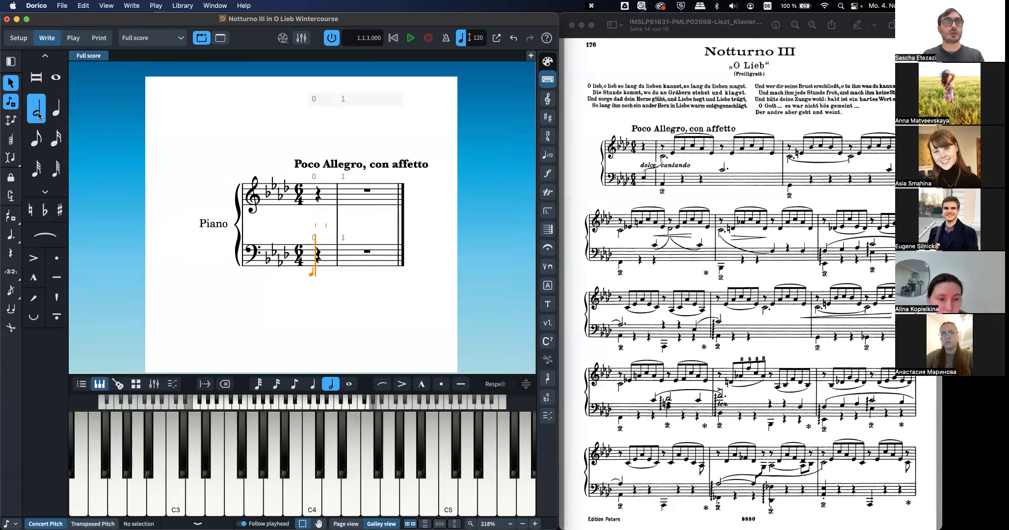
key("8")
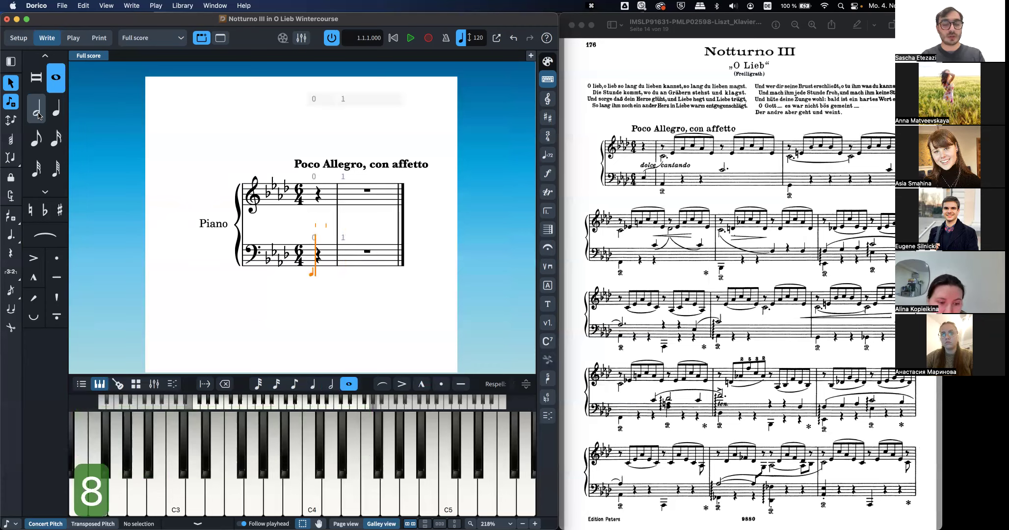
key("5")
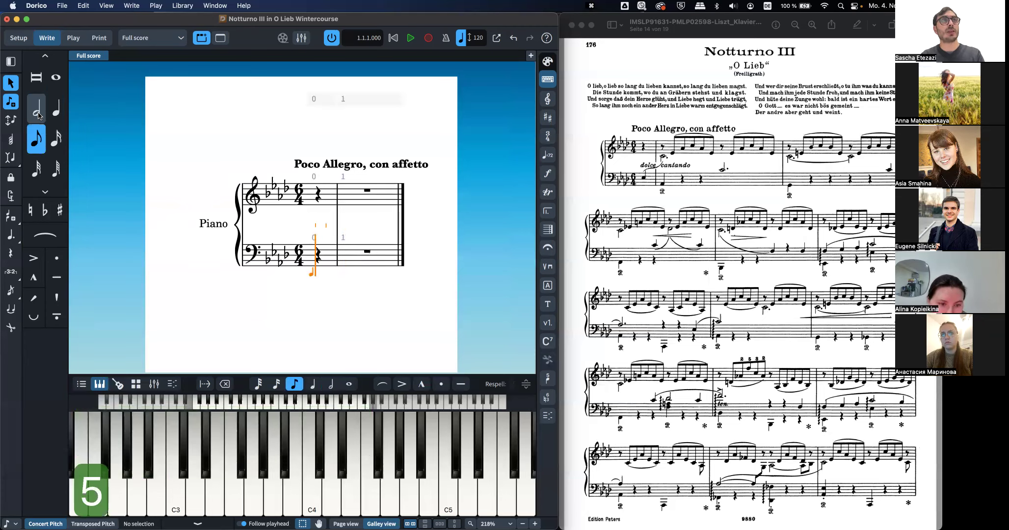
key("4")
key("3")
key("1")
key("2")
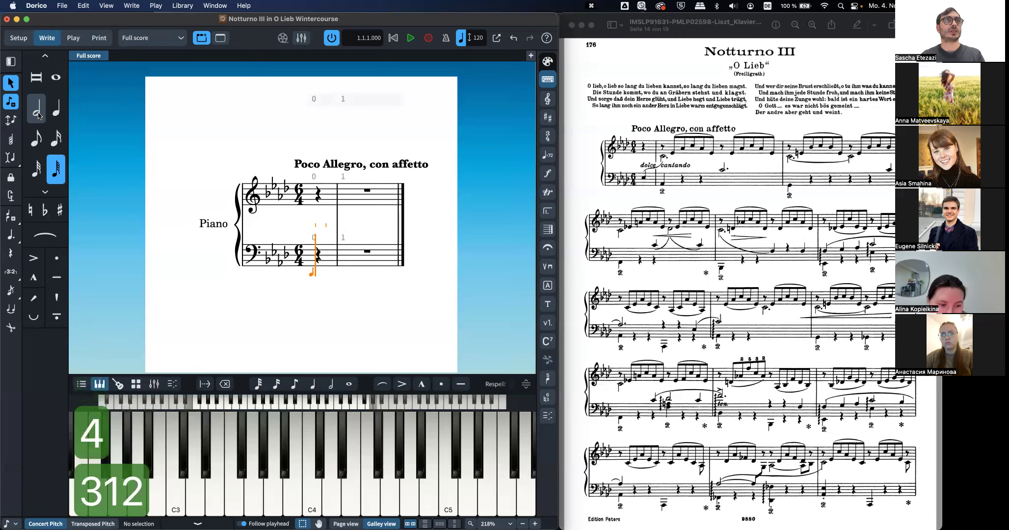
key("2")
key("3")
key("4")
key("5")
key("6")
key("7")
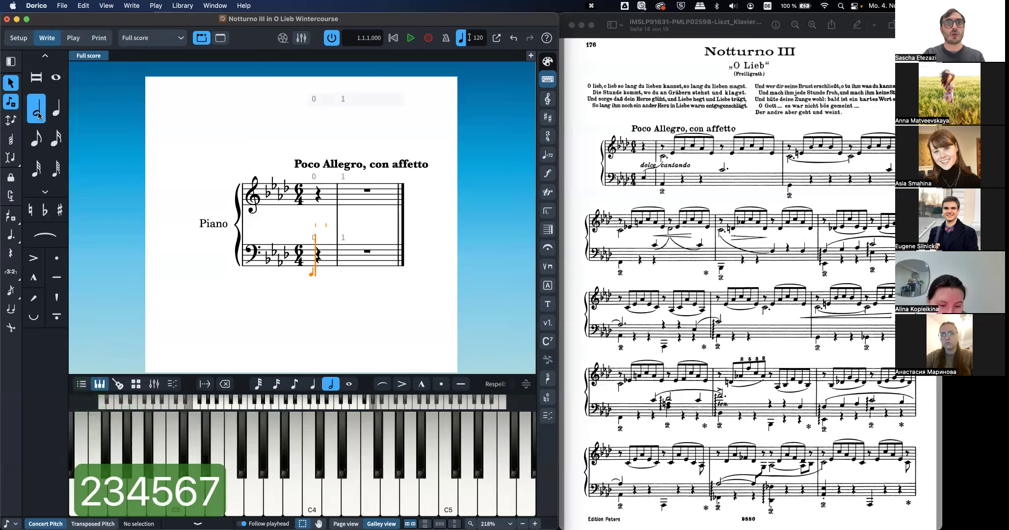
key("8")
key("9")
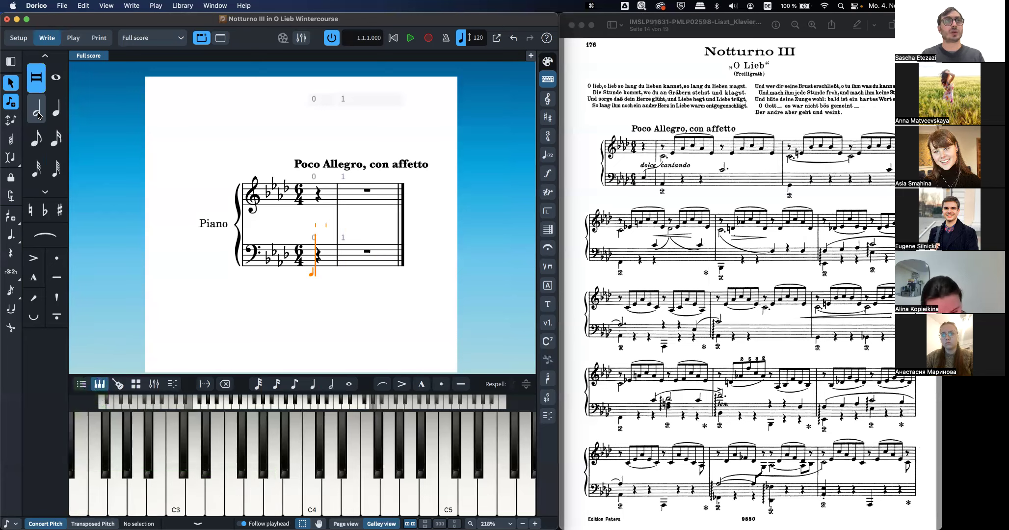
Step: Enter quarter notes E-flat 3 in the bass staff's pickup bar and A-flat 3 at the start of bar 1
key("6")
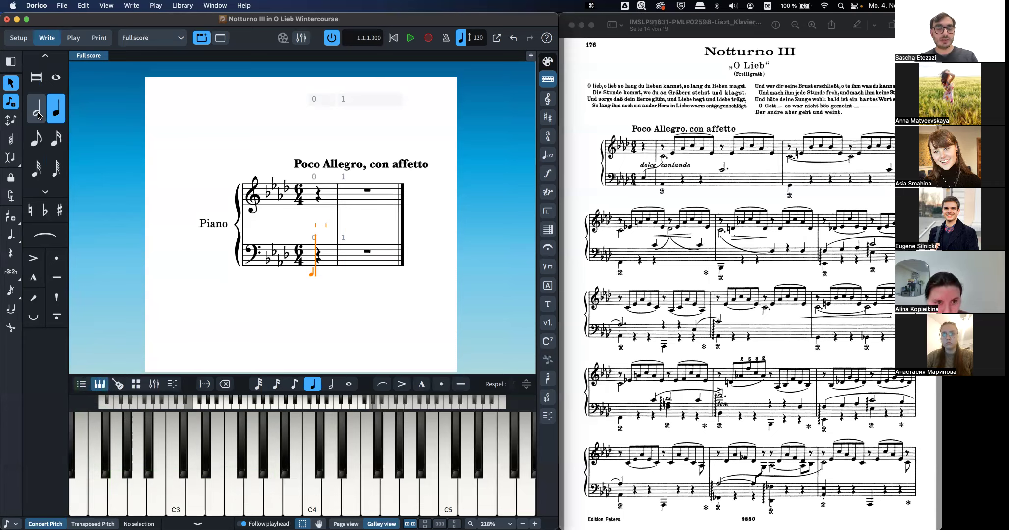
key("e")
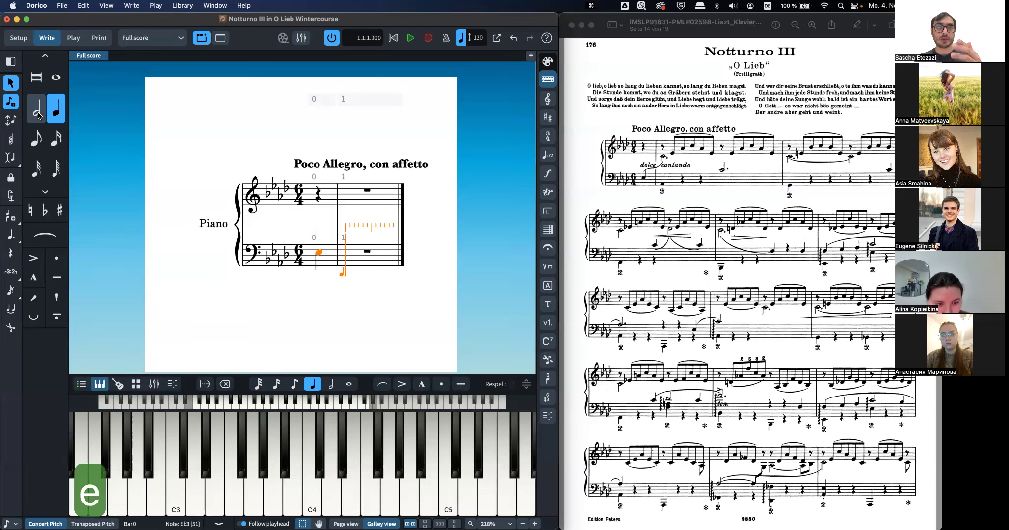
key("a")
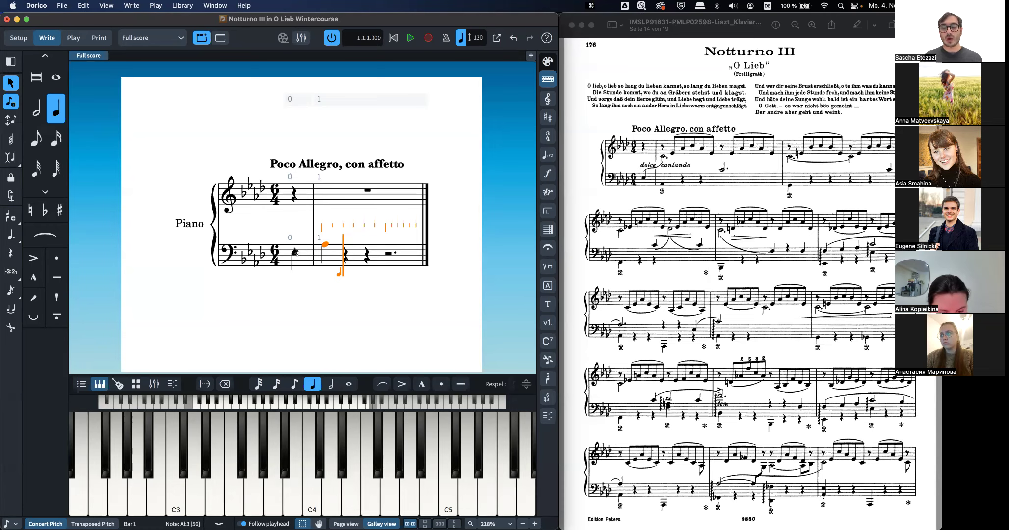
Step: Try moving the note input caret forward and back along the rhythmic grid of bar 1
key("Right")
key("Right")
key("Right")
key("Right")
key("Left")
key("Left")
key("Left")
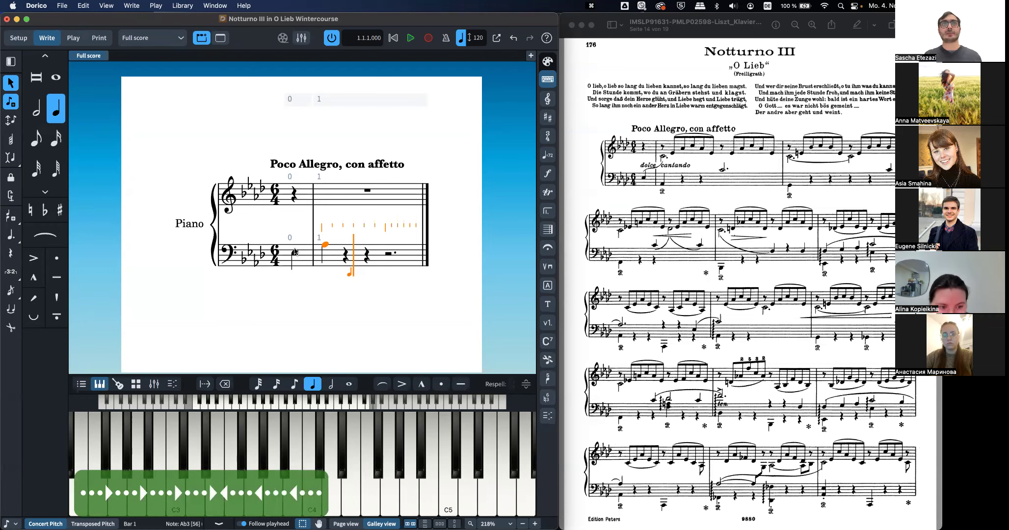
key("Left")
key("Left")
key("Left")
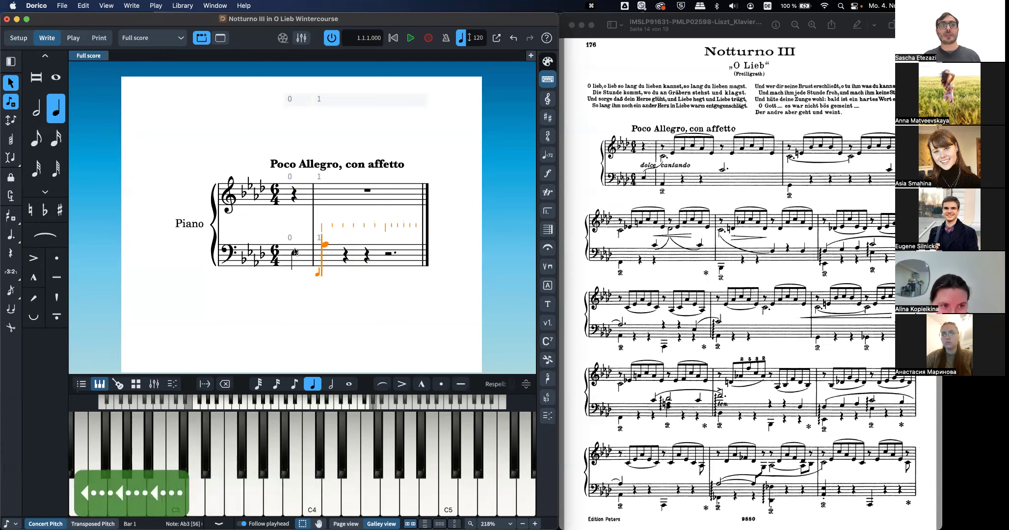
Step: Advance the caret past the end of bar 1 and enter a quarter note G3 at the start of bar 2
key("Right")
key("Right")
key("Right")
key("Right")
key("Right")
key("Right")
key("Right")
key("Right")
key("Right")
key("Right")
key("Right")
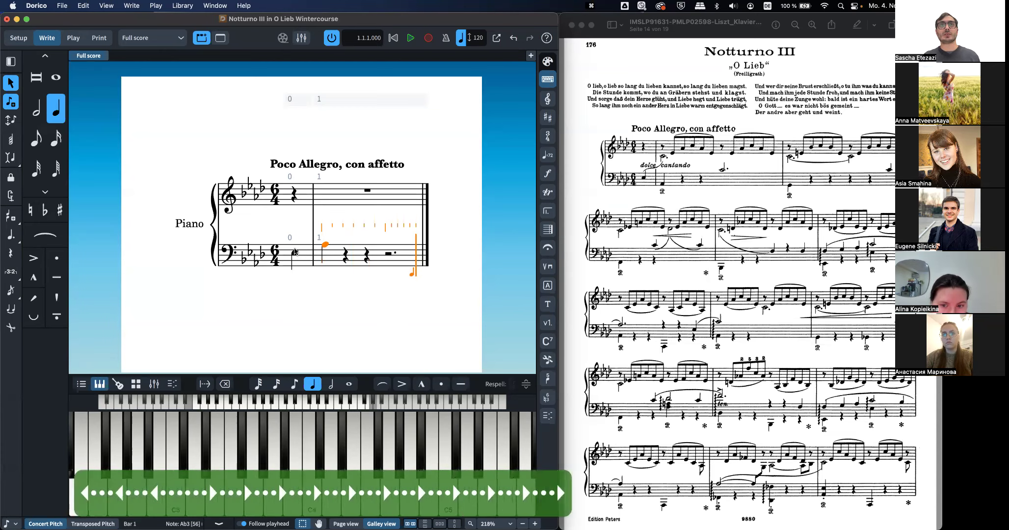
key("Right")
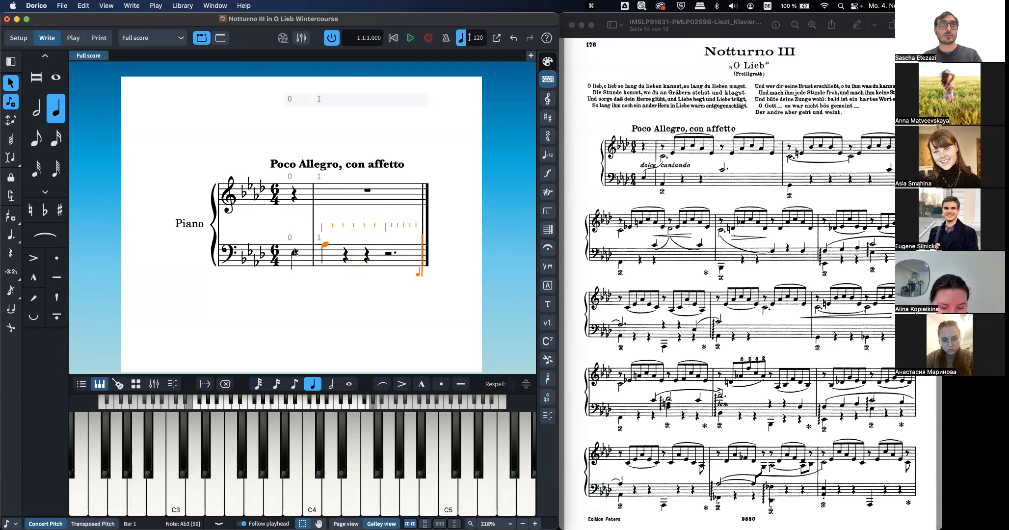
key("g")
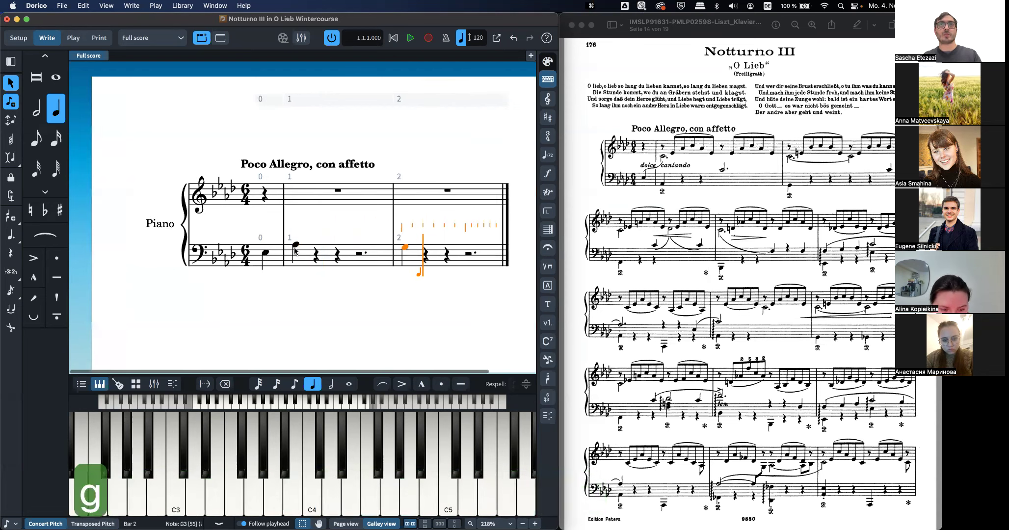
Step: Try moving the note input caret forward and back along the rhythmic grid of bar 2
key("Right")
key("Right")
key("Right")
key("Right")
key("Right")
key("Right")
key("Right")
key("Right")
key("Right")
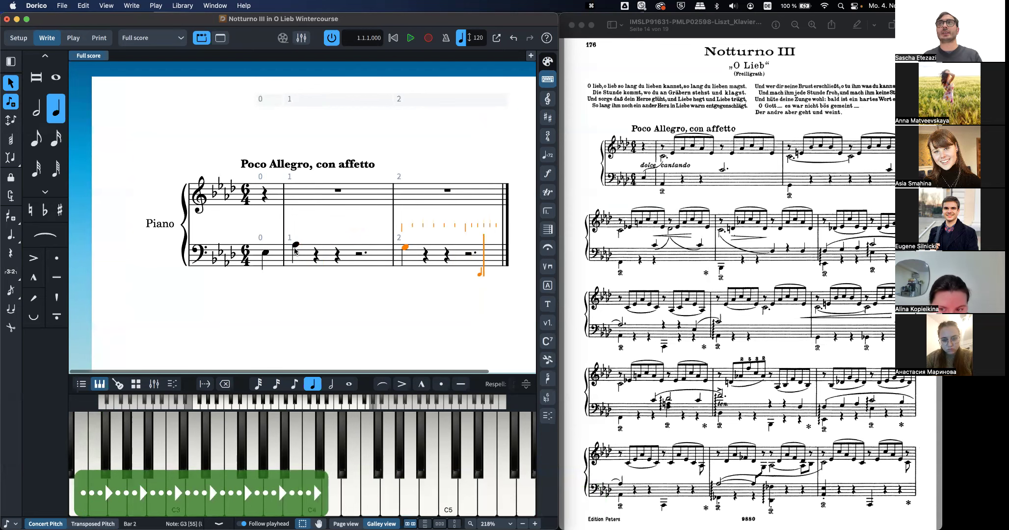
key("Left")
key("Left")
key("Left")
key("Left")
key("Left")
key("Left")
key("Left")
key("Left")
key("Left")
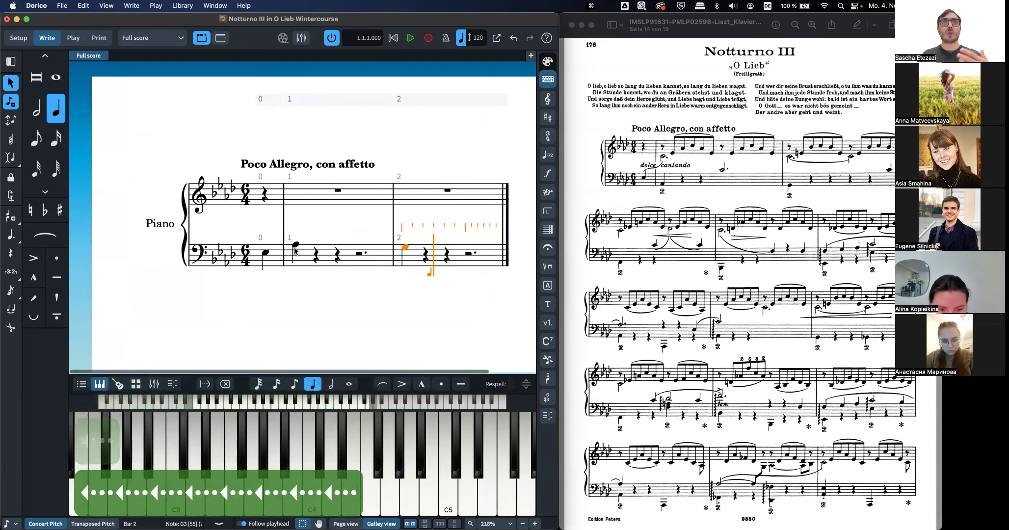
Step: Try moving the note input caret to the end of bar 2 in the bass staff and back to its start
scroll(294, 251, "right", 2)
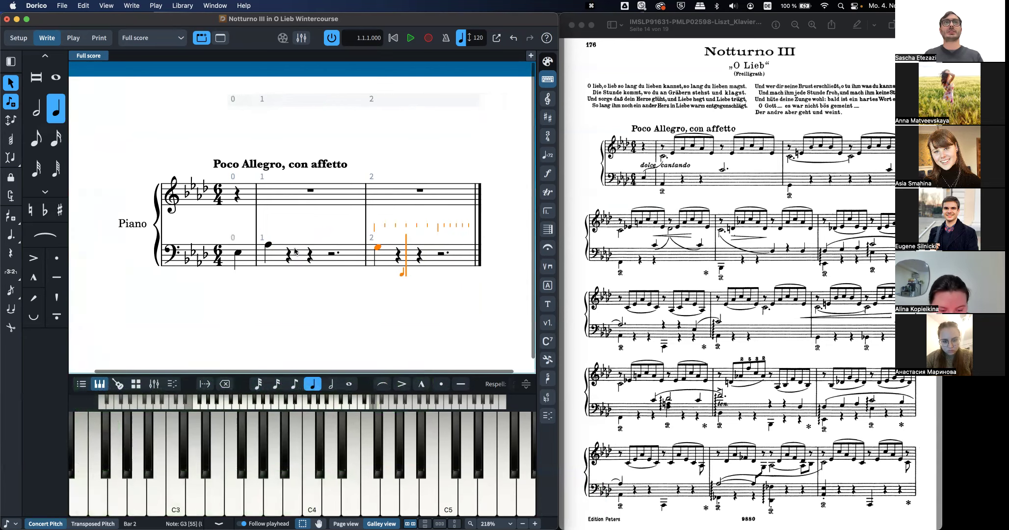
key("Right")
key("Right")
key("Right")
key("Right")
key("Right")
key("Right")
key("Right")
key("Right")
key("Right")
key("Right")
key("Right")
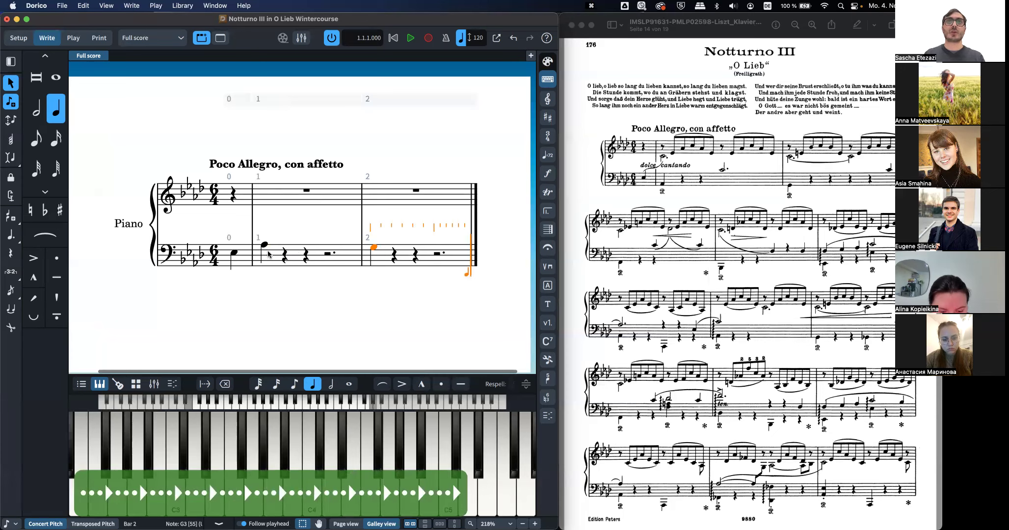
key("Left")
key("Left")
key("Left")
key("Left")
key("Left")
key("Left")
key("Left")
key("Left")
key("Left")
key("Left")
key("Left")
key("Left")
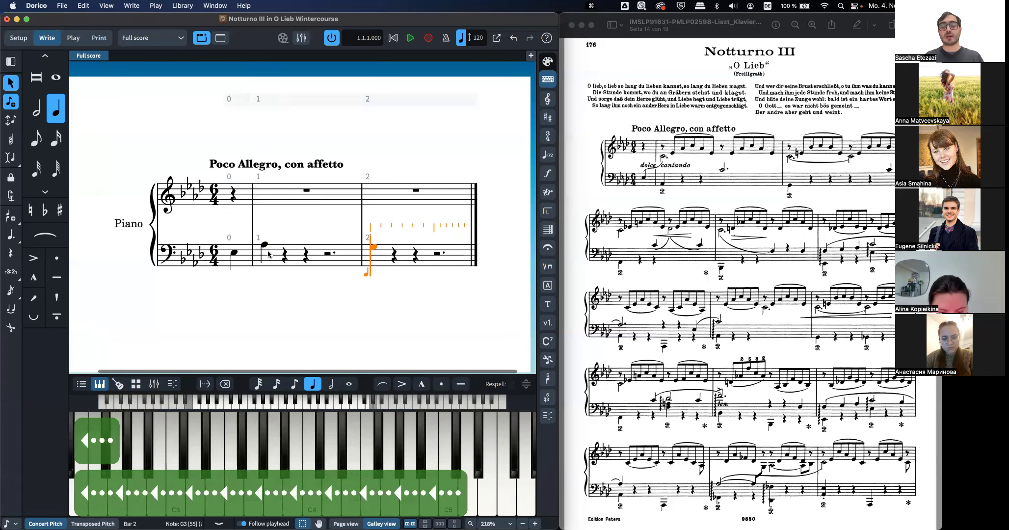
Step: Delete the quarter notes G3 in bar 2 and A-flat 3 in bar 1 of the bass staff
key("BackSpace")
key("Right")
key("Right")
key("Right")
key("Right")
key("Right")
key("Right")
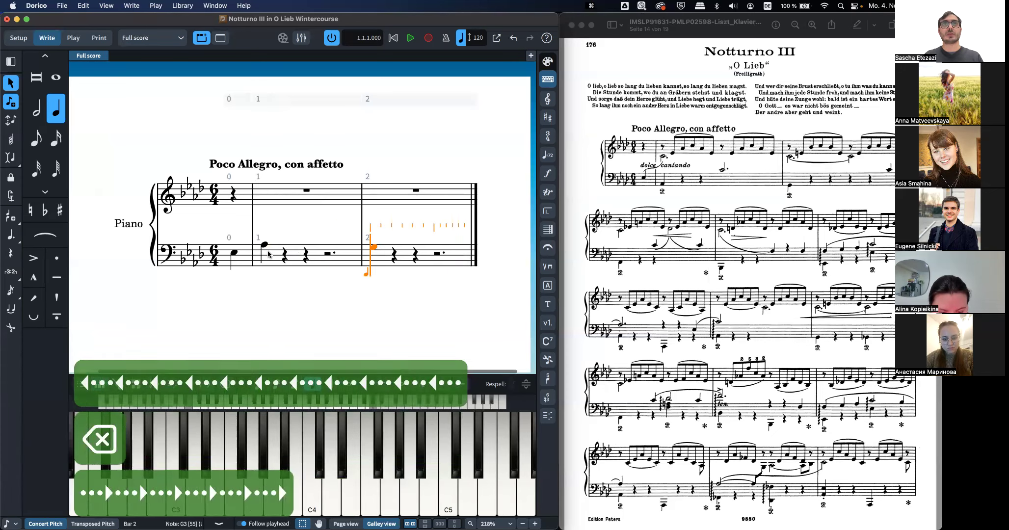
key("BackSpace")
key("BackSpace")
key("BackSpace")
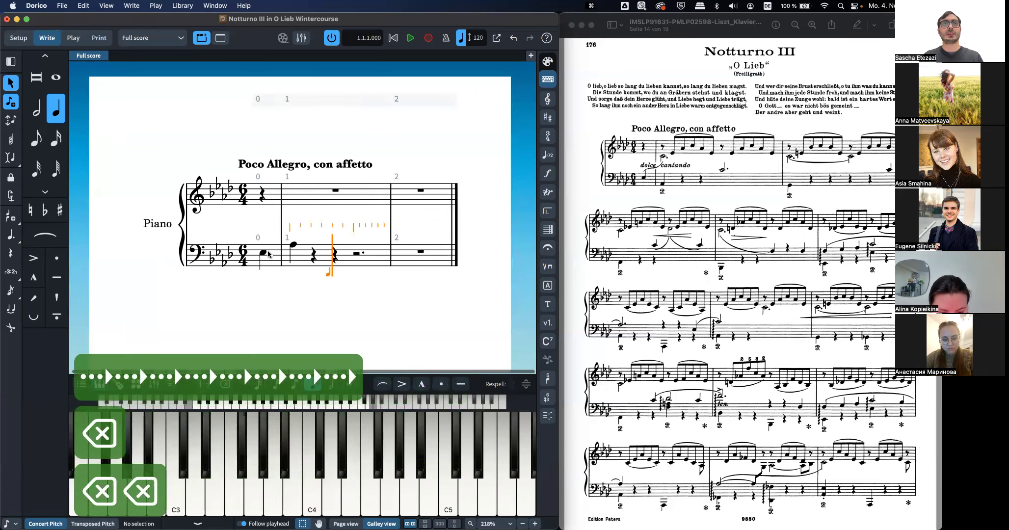
key("BackSpace")
key("BackSpace")
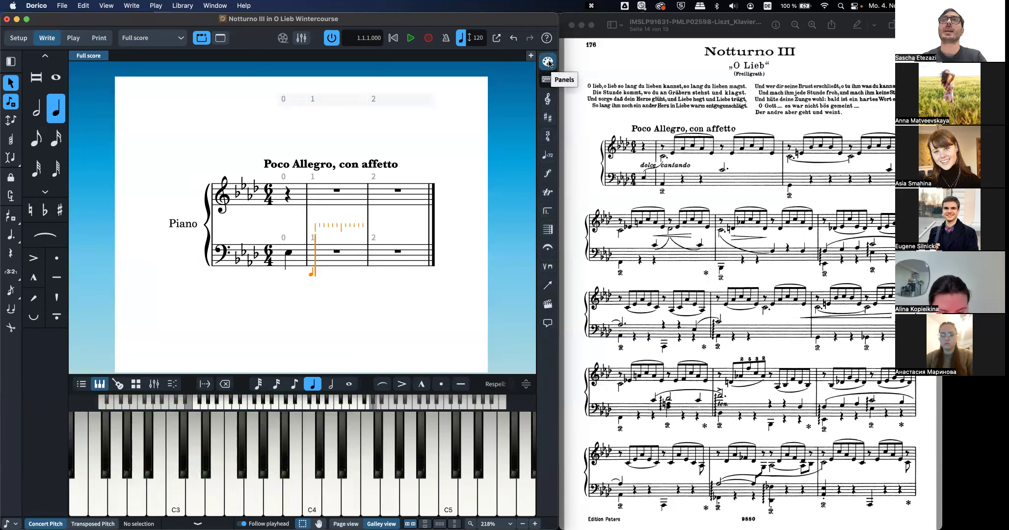
Step: Try inserting 50 bars at the end of the flow with the Insert Bars settings, and undo the insertion
left_click(548, 229)
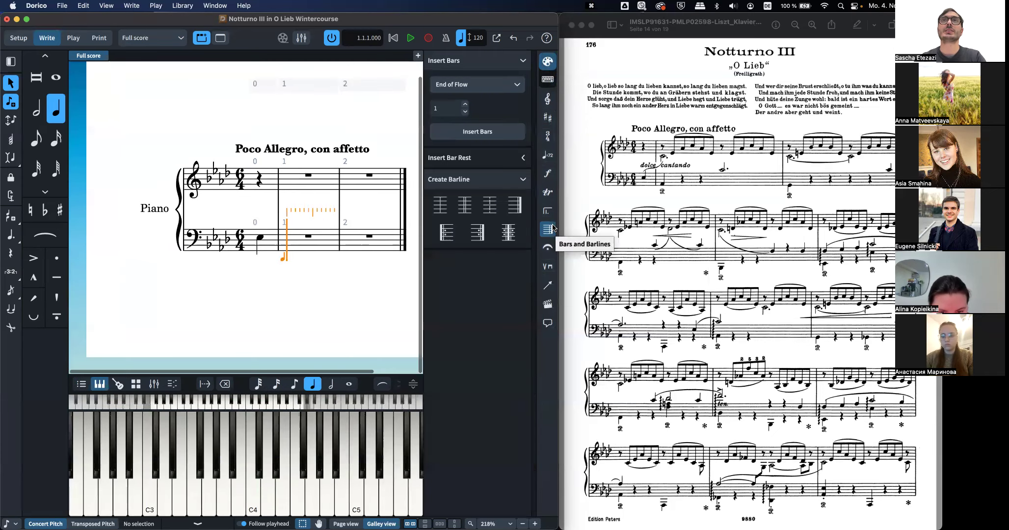
left_click(442, 108)
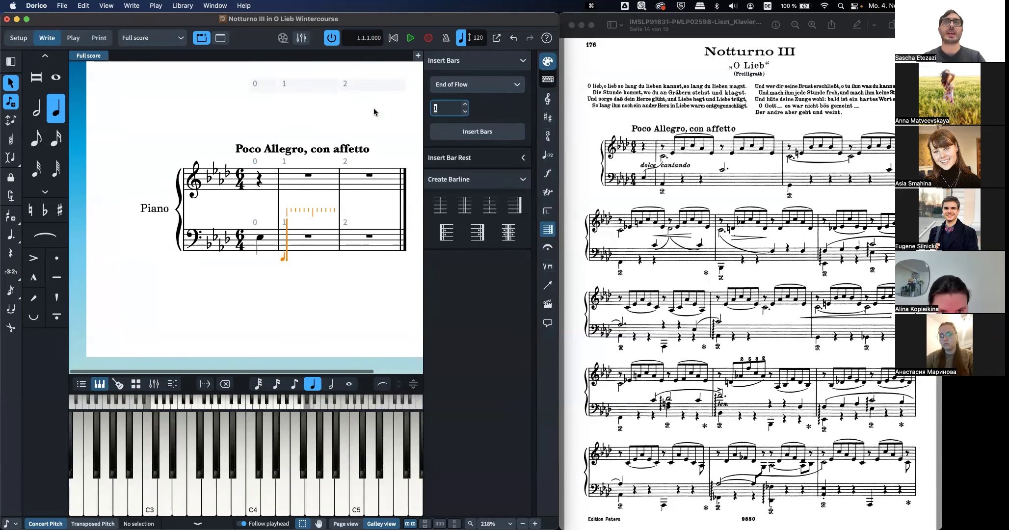
type("50")
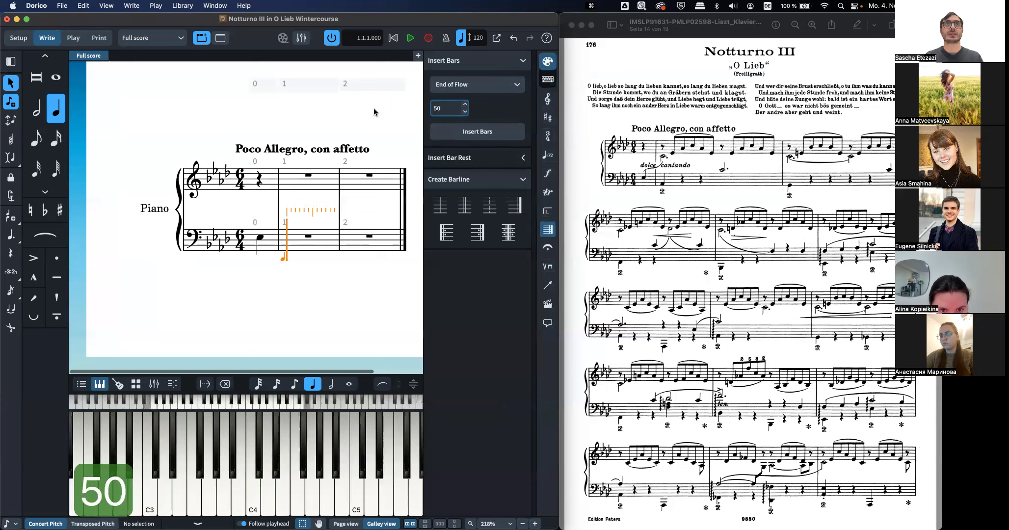
key("Return")
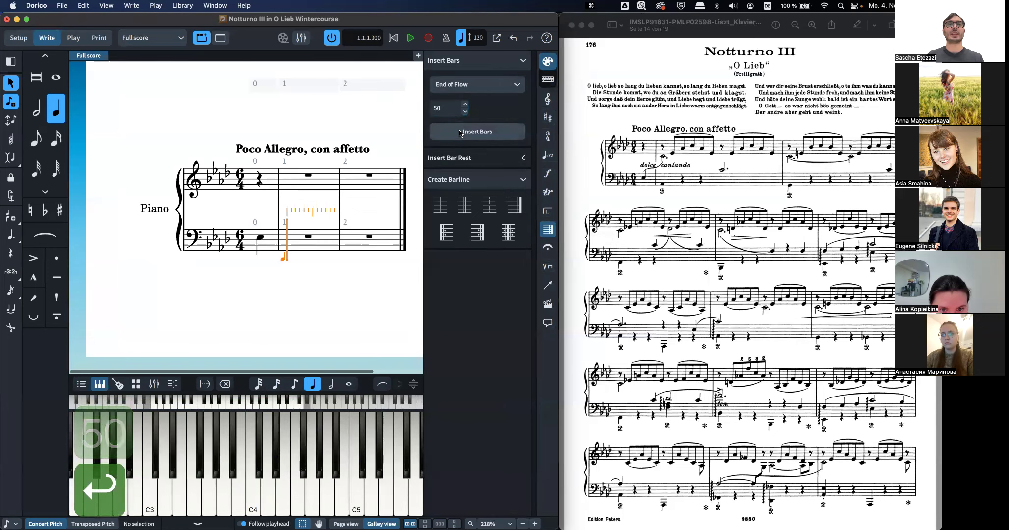
scroll(298, 291, "right", 15)
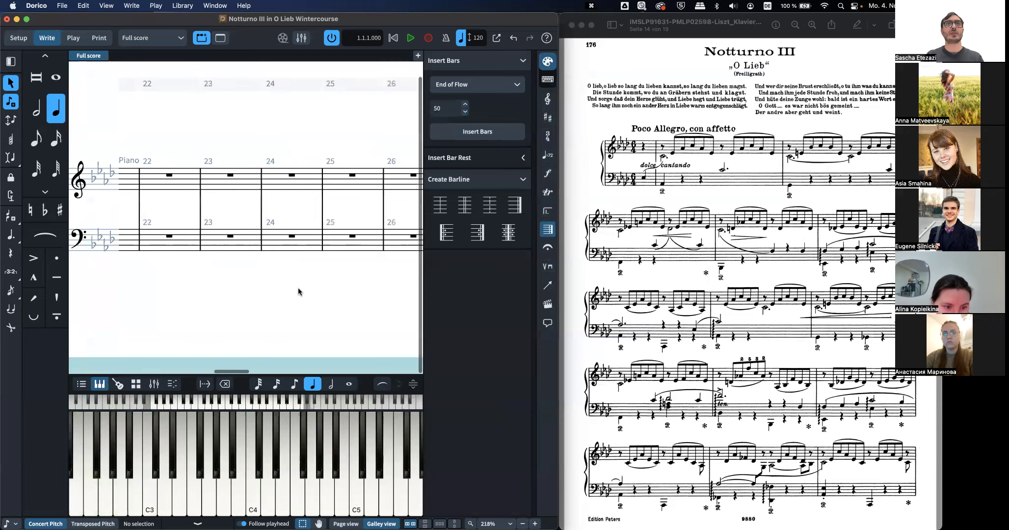
scroll(298, 287, "left", 15)
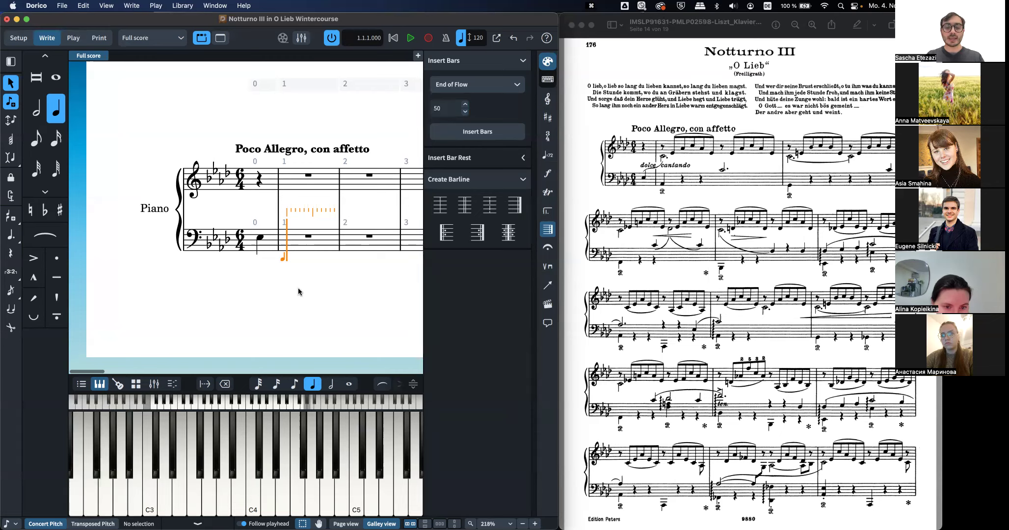
key("super+z")
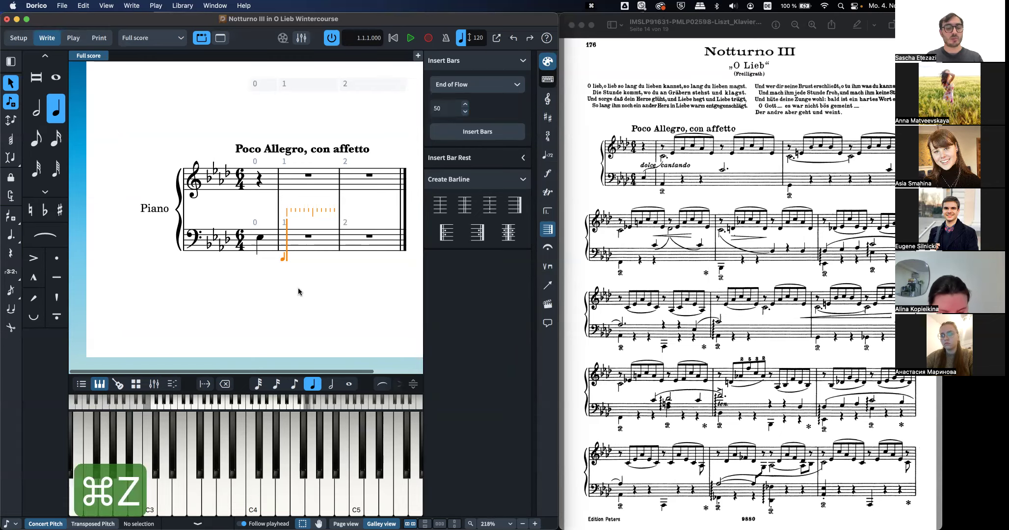
Step: Add 50 empty bars to the flow using the bars and barlines popover, and hide the Insert Bars settings
key("shift+b")
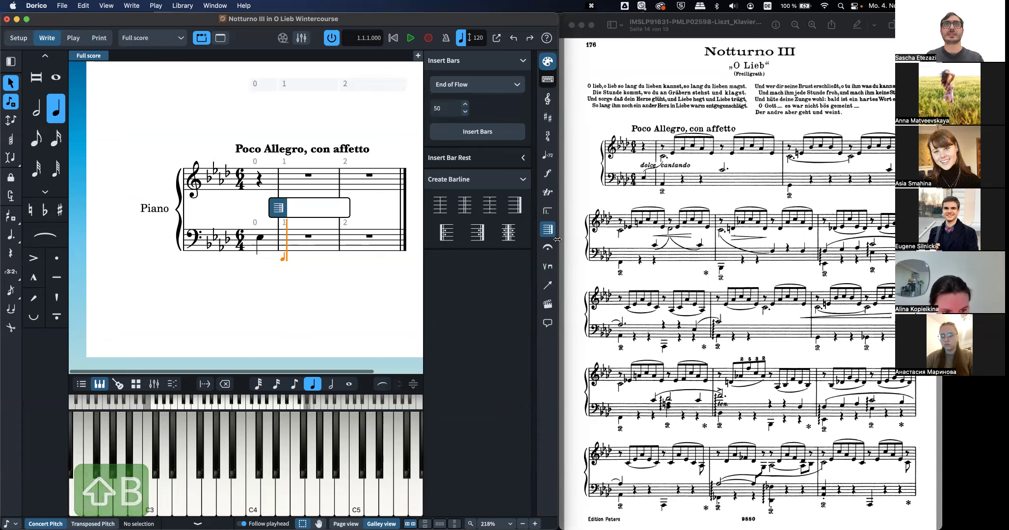
type("50")
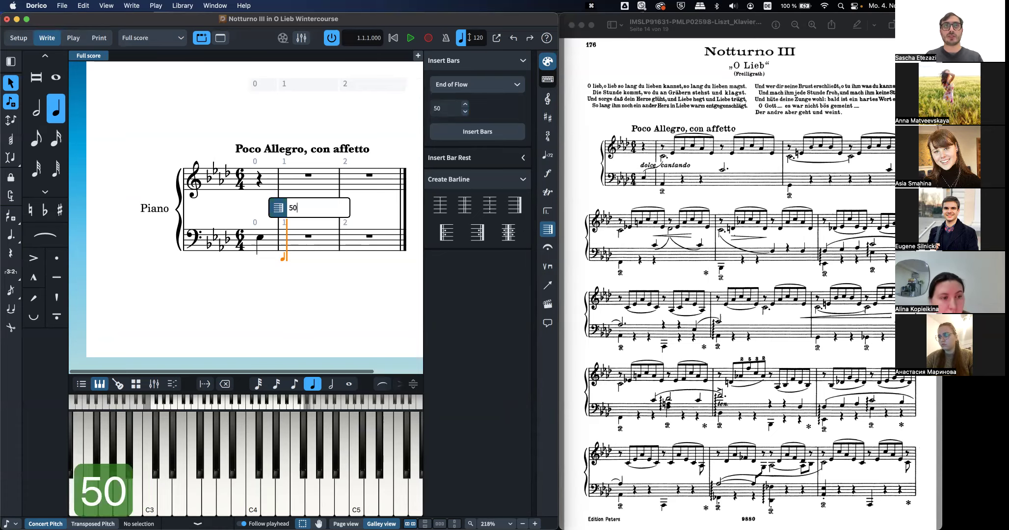
key("Return")
scroll(344, 270, "right", 5)
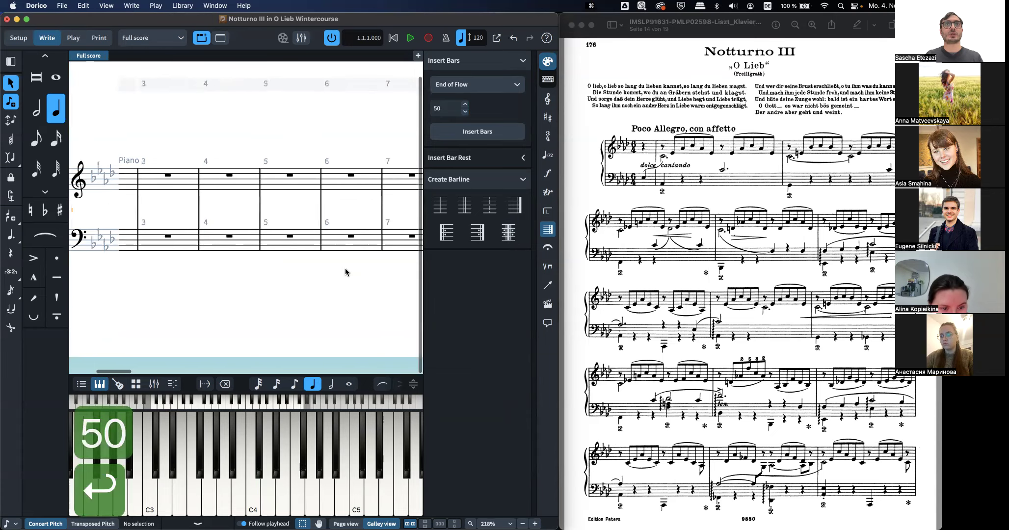
scroll(345, 272, "left", 5)
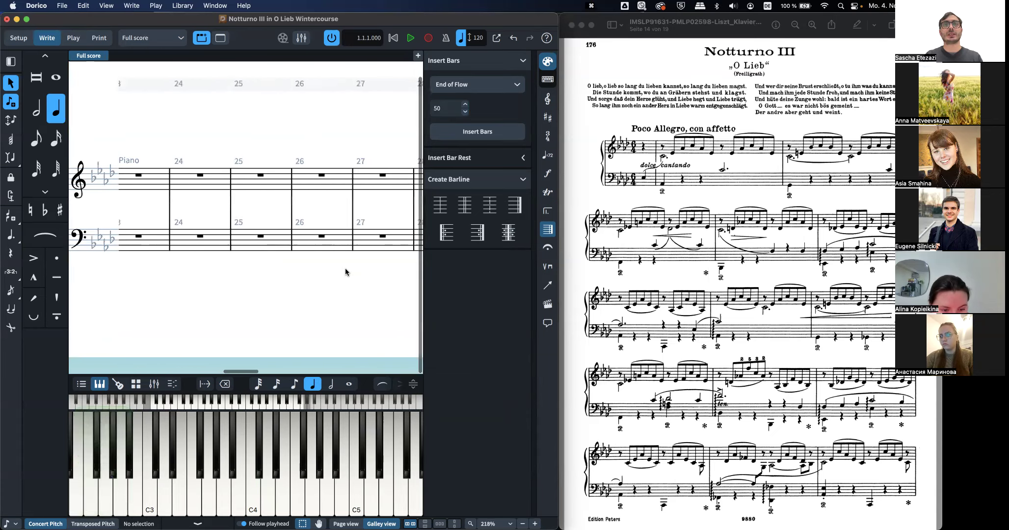
scroll(345, 271, "left", 3)
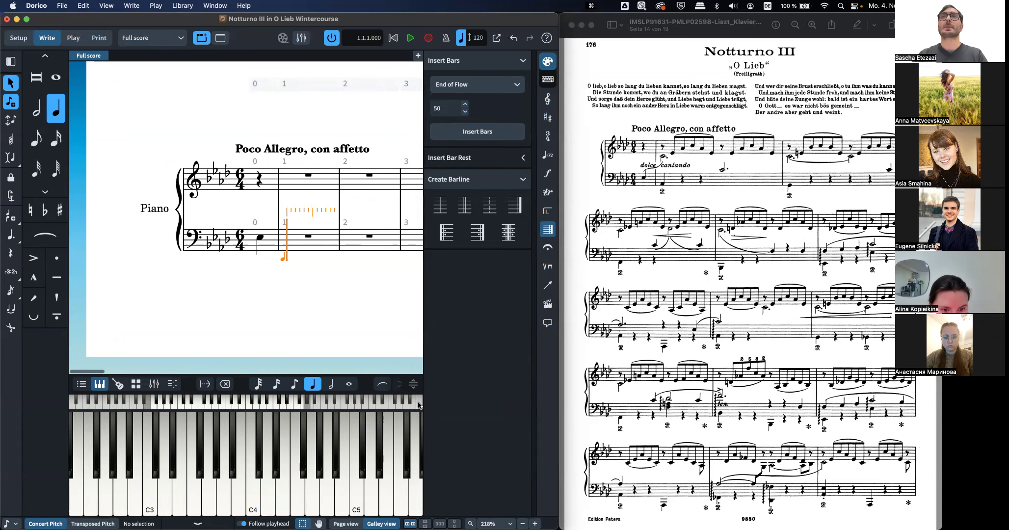
left_click(547, 79)
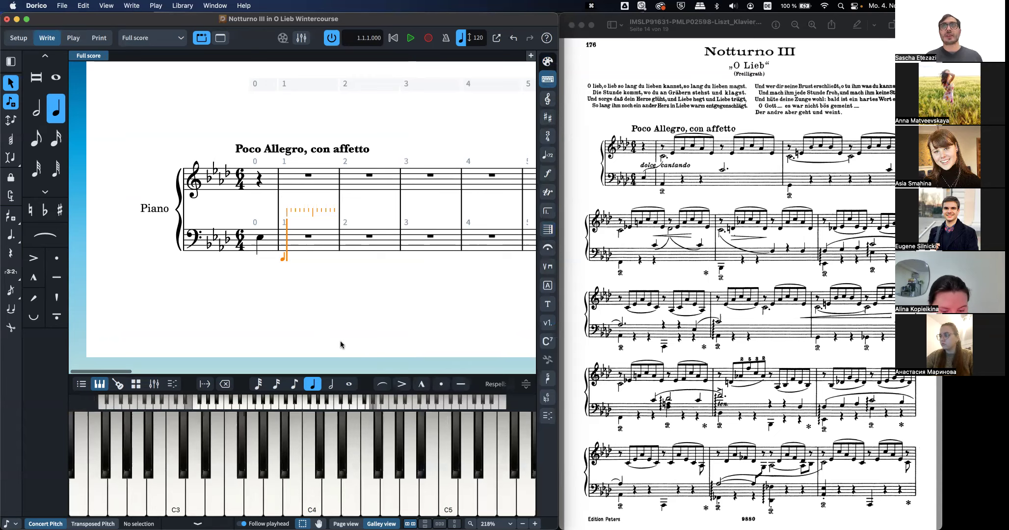
Step: Try moving the note input caret forward across the empty bars and back to the start of bar 1
key("Right")
key("Right")
key("Right")
key("Right")
key("Right")
key("Right")
key("Right")
key("Right")
key("Right")
key("Right")
key("Right")
key("Right")
key("Right")
key("Right")
key("Right")
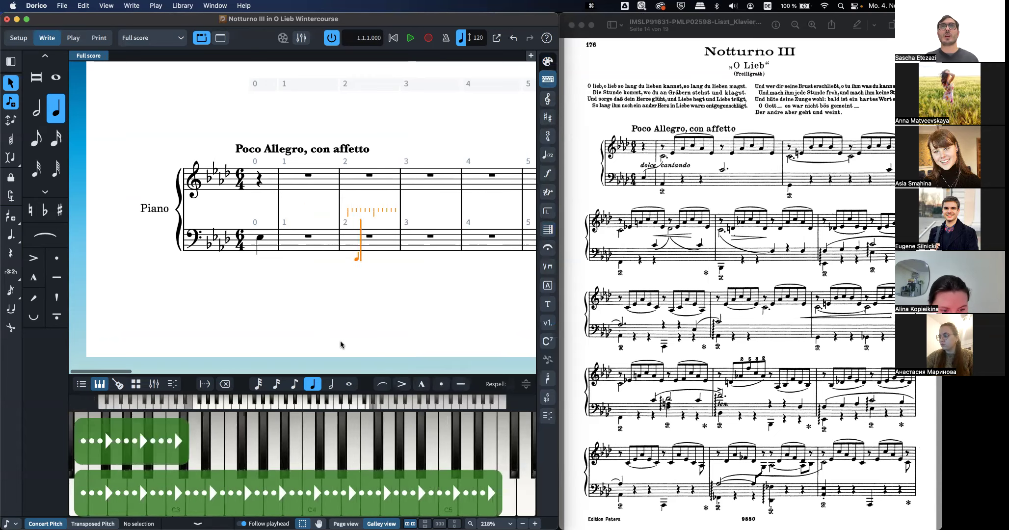
key("Right")
key("Right")
key("Right")
key("Right")
key("Right")
key("Right")
key("Right")
key("Right")
key("Right")
key("Right")
key("Right")
key("Left")
key("Left")
key("Left")
key("Left")
key("Left")
key("Left")
key("Left")
key("Left")
key("Left")
key("Left")
key("Left")
key("Left")
key("Left")
key("Left")
key("Left")
key("Left")
key("Left")
key("Left")
key("Left")
key("Left")
key("Left")
key("Left")
key("Left")
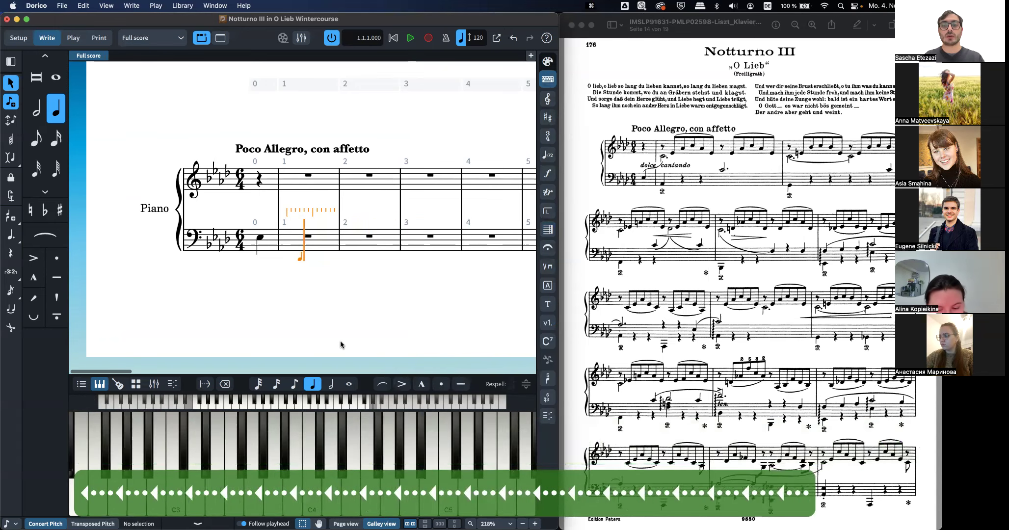
key("Left")
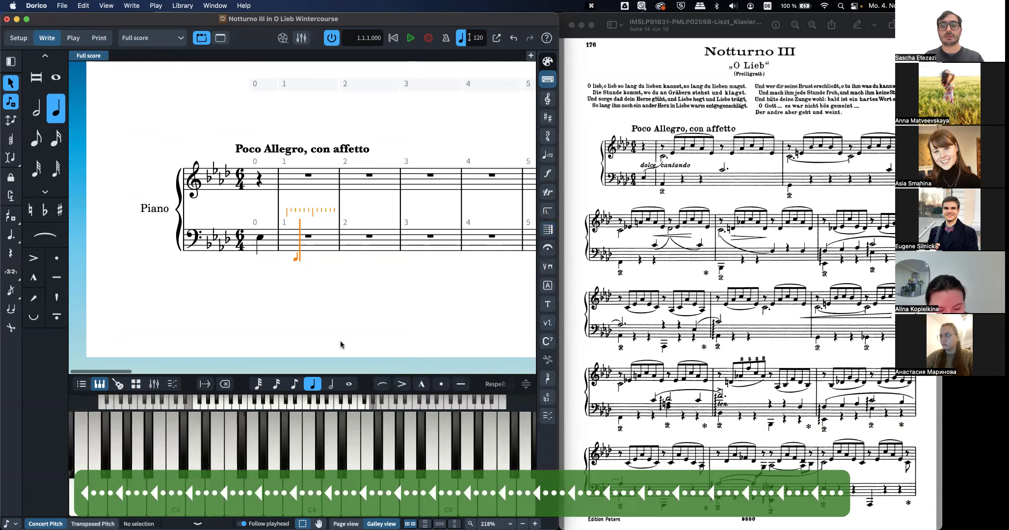
key("Left")
key("Left")
key("Left")
key("Left")
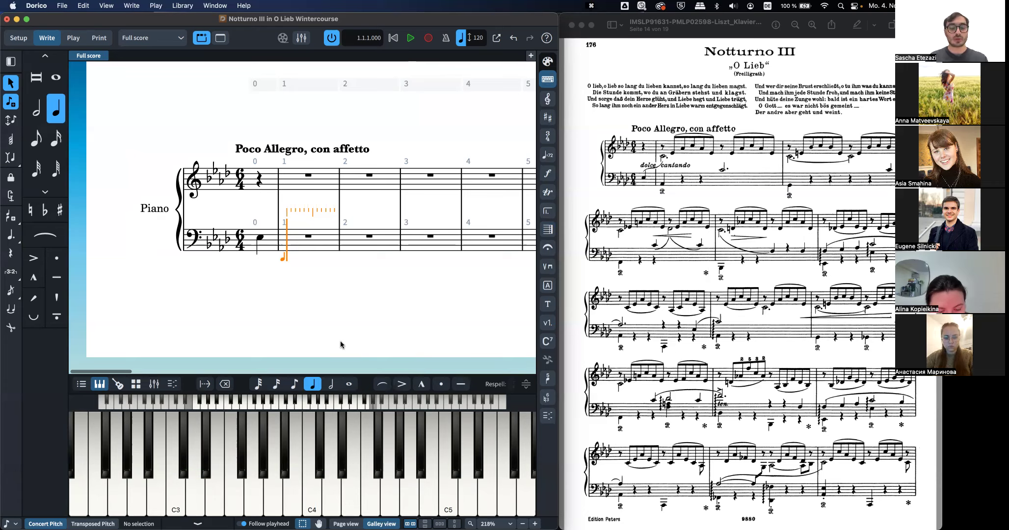
Step: Enter a quarter note A-flat 3 at the start of bar 1 in the bass staff and change it to E-flat 3
key("a")
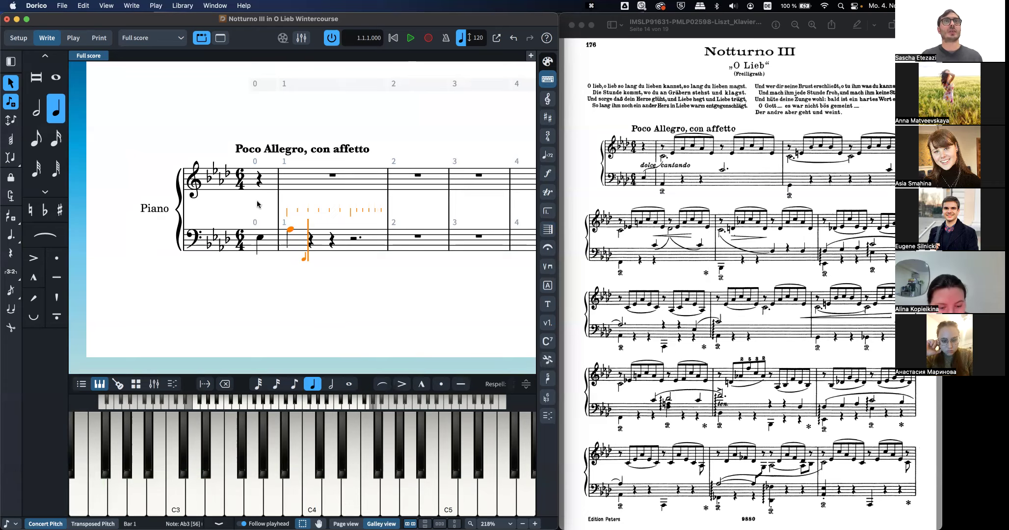
left_click(294, 212)
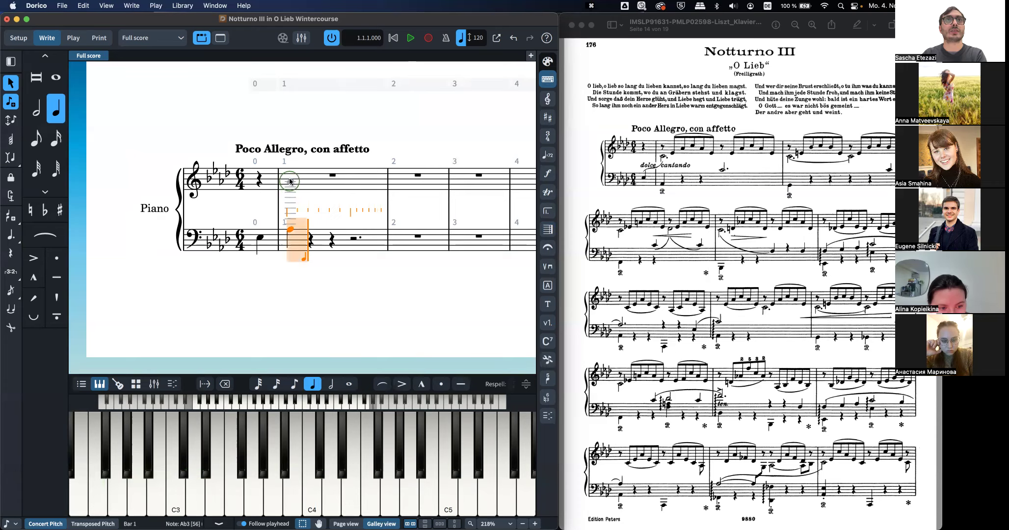
left_click(289, 239)
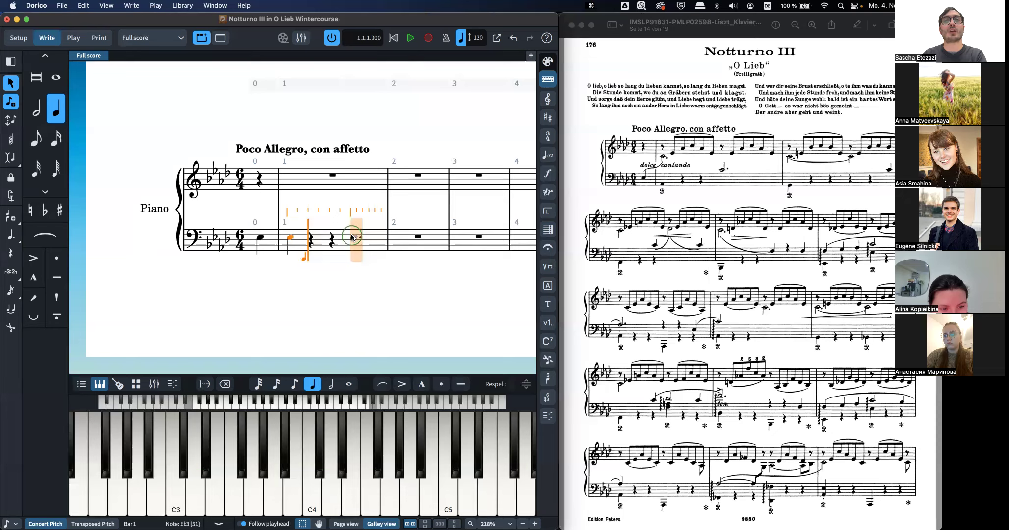
Step: Undo the trial move of the E-flat 3 to beat 4 and replace it with a quarter note A-flat 2 at the start of bar 1
left_click(352, 237)
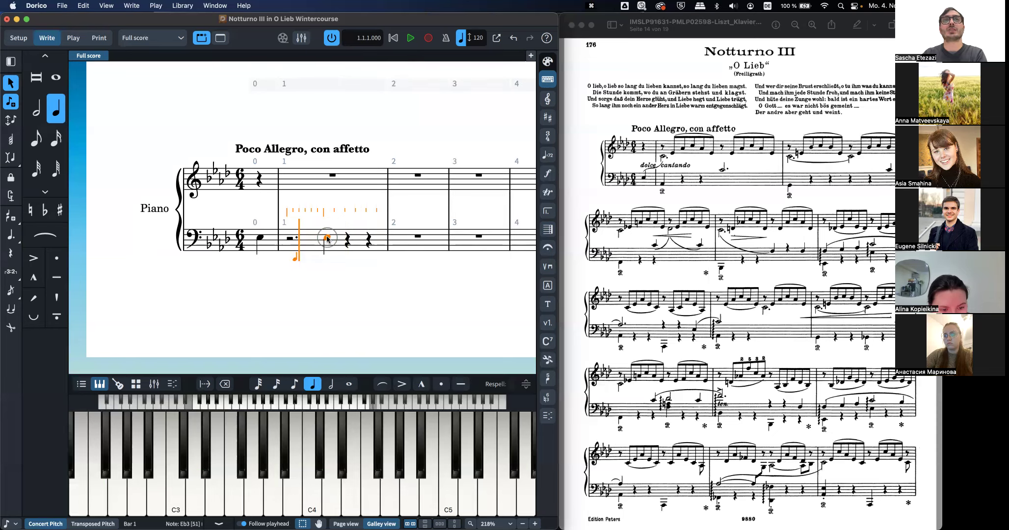
left_click(289, 239)
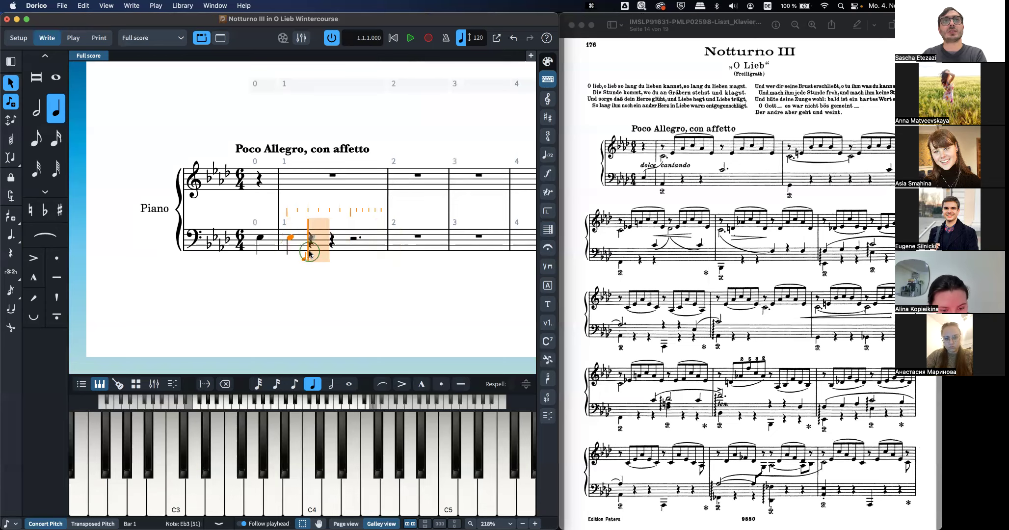
left_click(281, 238)
key("cmd+z")
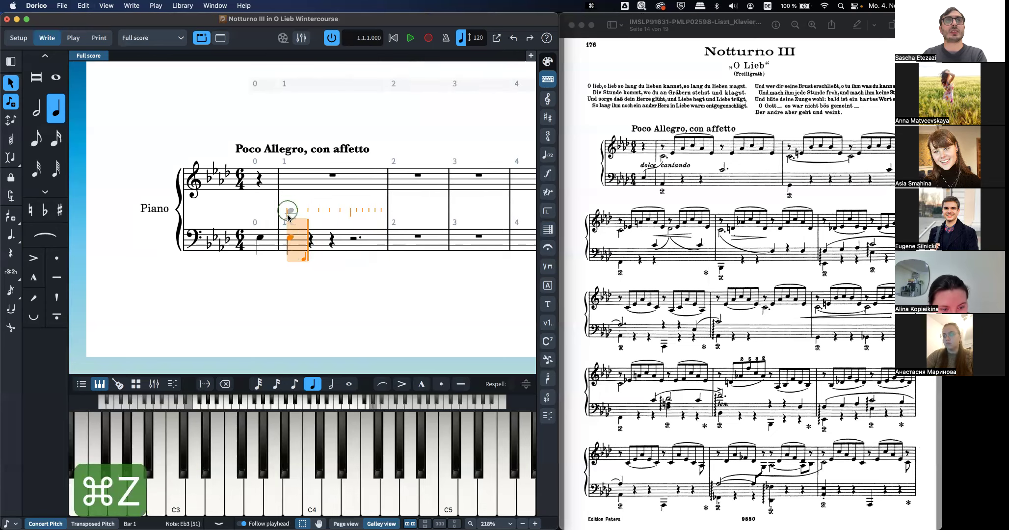
left_click(289, 248)
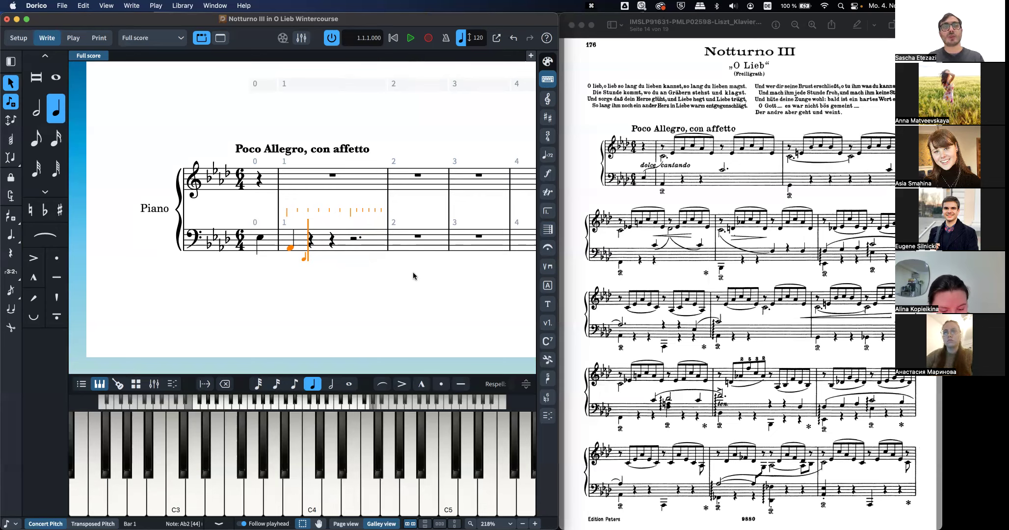
Step: Try moving the note input caret along bar 1 and between the treble and bass staves
key("Left")
key("Left")
key("Right")
key("Right")
key("Right")
key("Right")
key("Left")
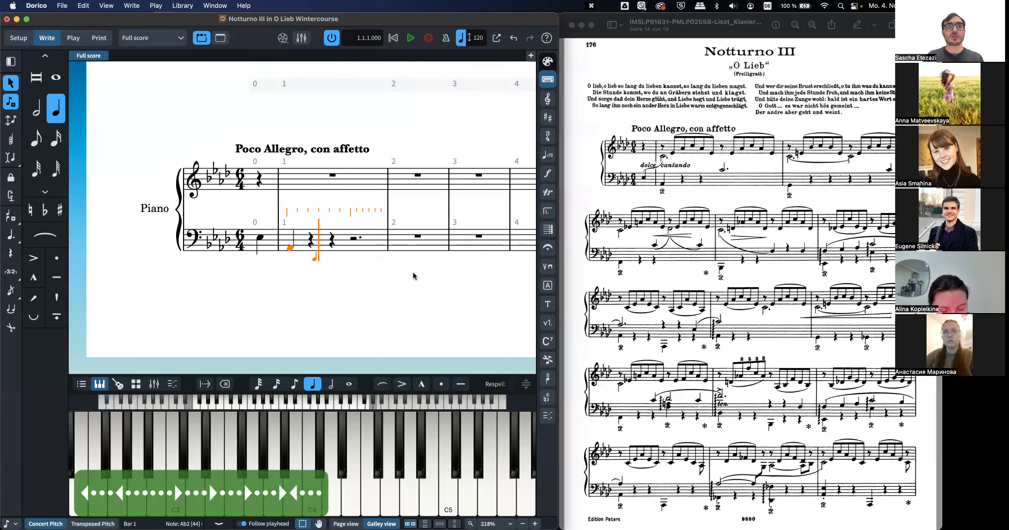
key("Left")
key("Left")
key("Left")
key("Up")
key("Down")
key("Up")
key("Down")
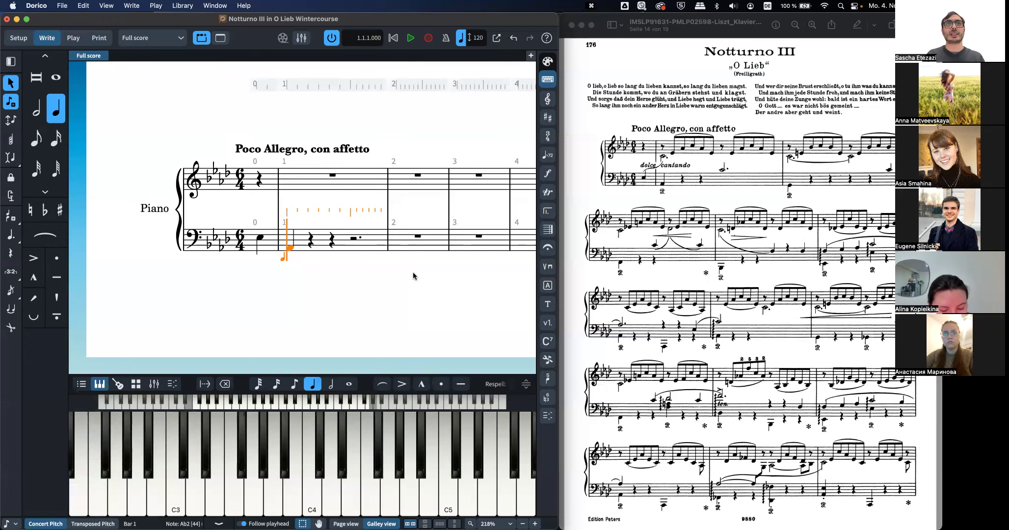
Step: Shift the selected quarter note A-flat 2 along the rhythmic grid to beat 3 of bar 1
key("alt+Right")
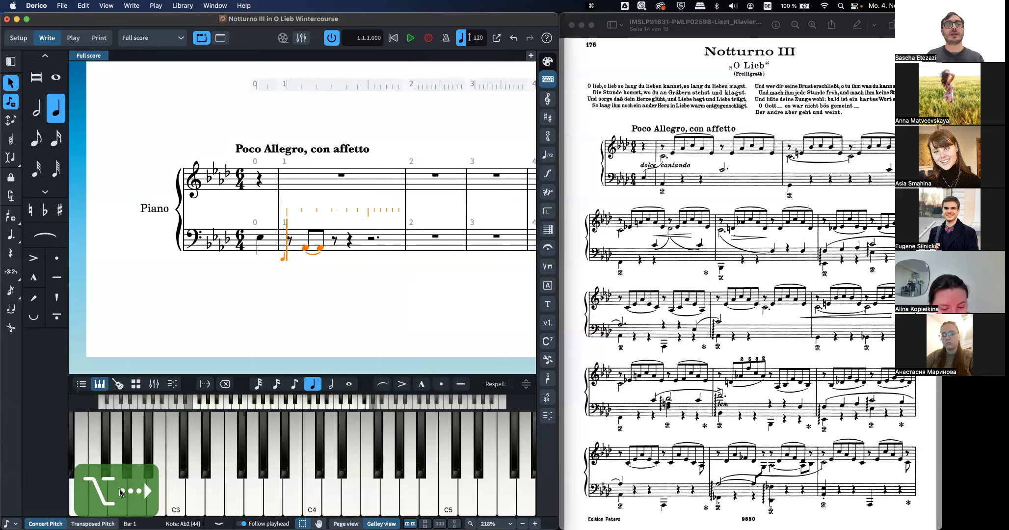
key("alt+Right")
key("alt+Right")
key("alt+Right")
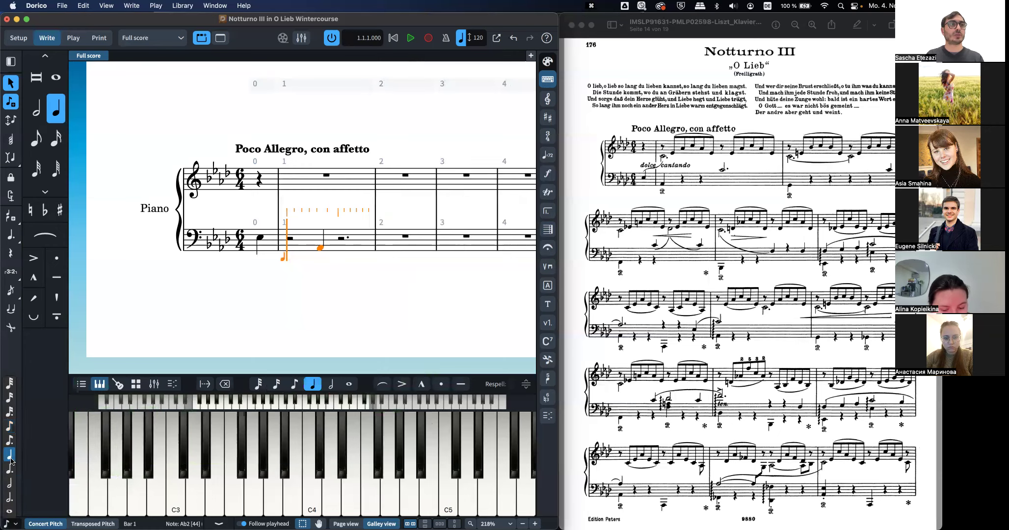
Step: Set the rhythmic grid resolution to whole notes
left_click(10, 497)
left_click(9, 511)
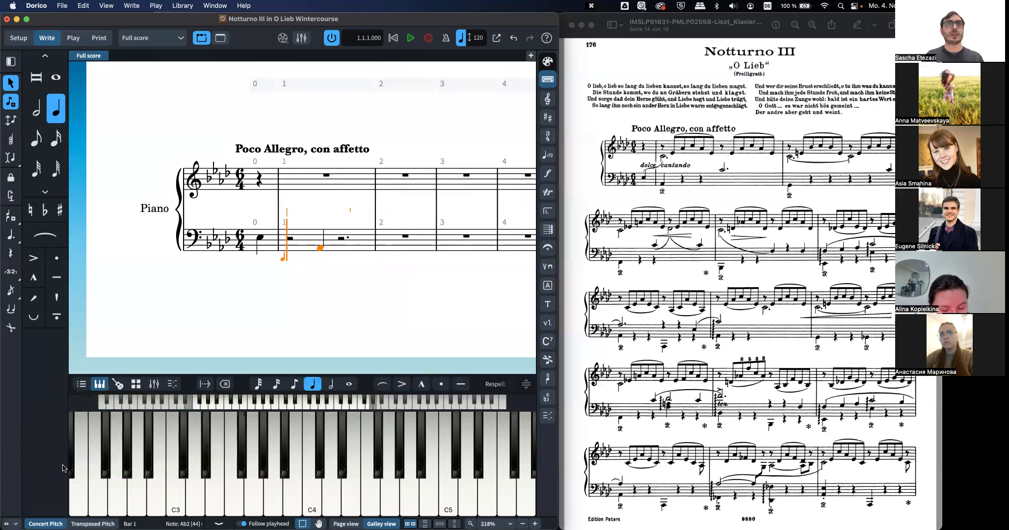
Step: Try shifting the selected A-flat 2 forward along the bass staff in whole-note increments to bar 4
key("alt+Right")
key("alt+Right")
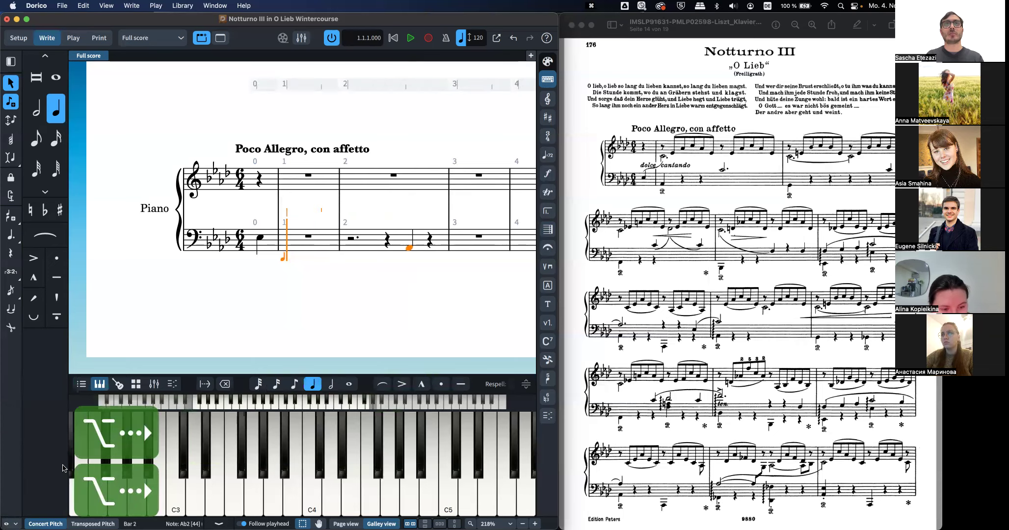
key("alt+Right")
key("alt+Right")
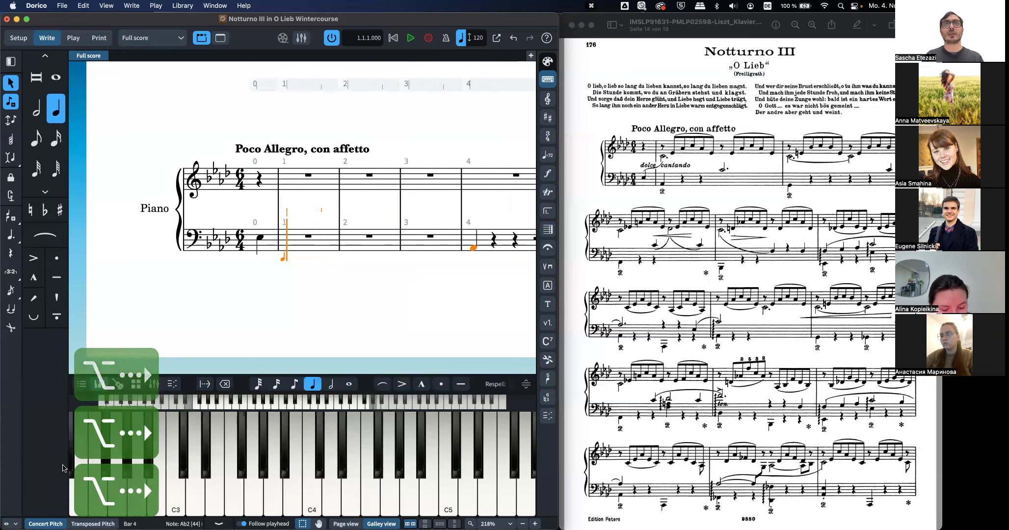
Step: Try shifting the A-flat 2 back in whole-note increments to the pickup bar, and undo the whole-note shifts
key("alt+Left")
key("alt+Left")
key("alt+Left")
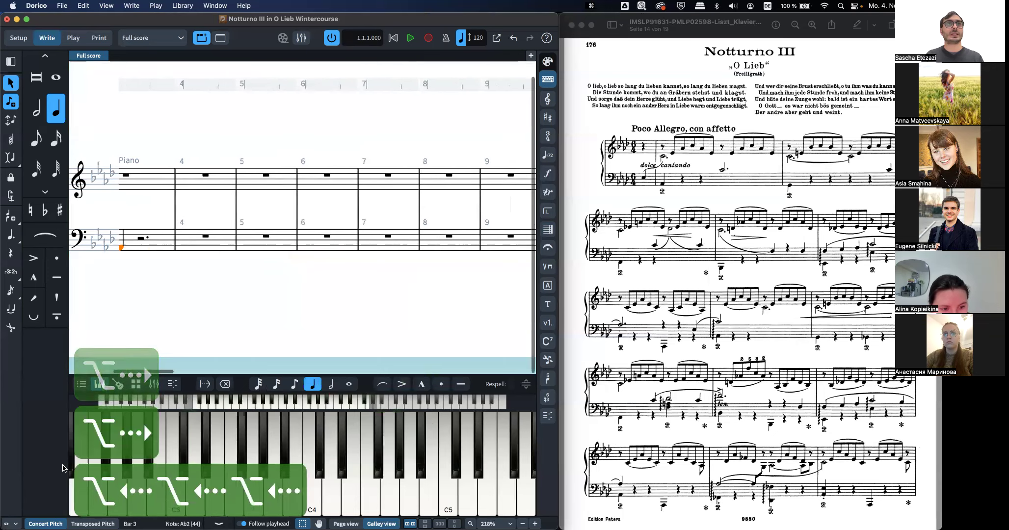
key("alt+Left")
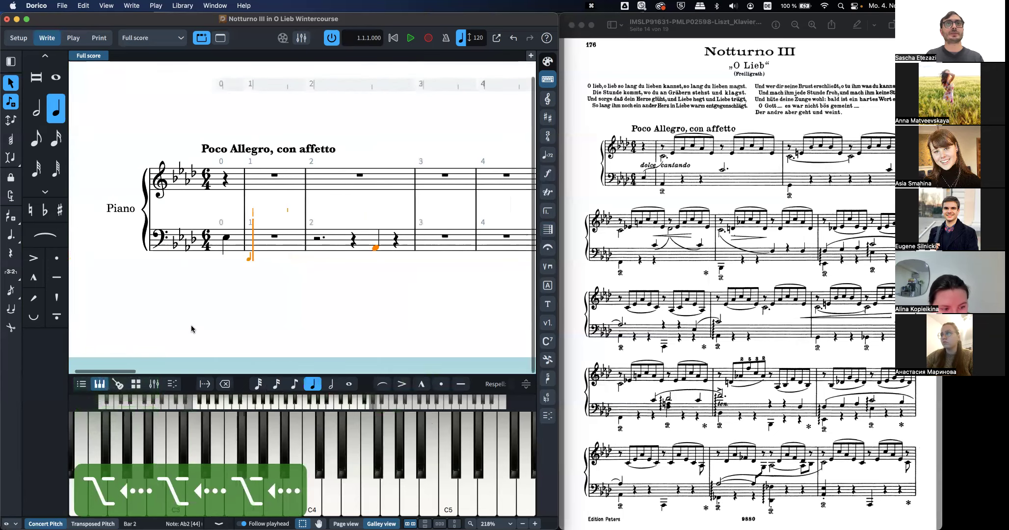
key("alt+Left")
key("alt+Left")
key("alt+Left")
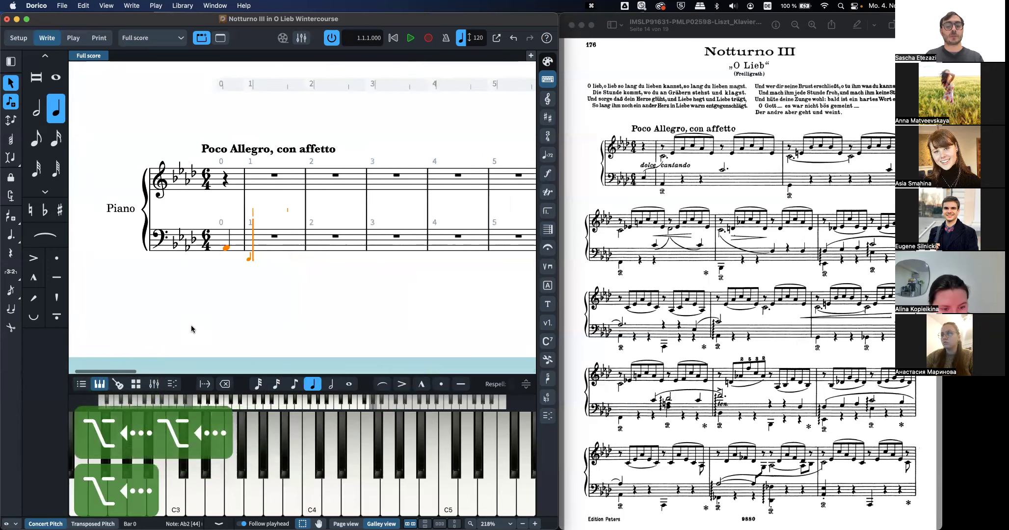
key("super+z")
Step: Set the rhythmic grid resolution to eighth notes and shift the selected A-flat 2 back to beat 1 of bar 1
left_click(12, 524)
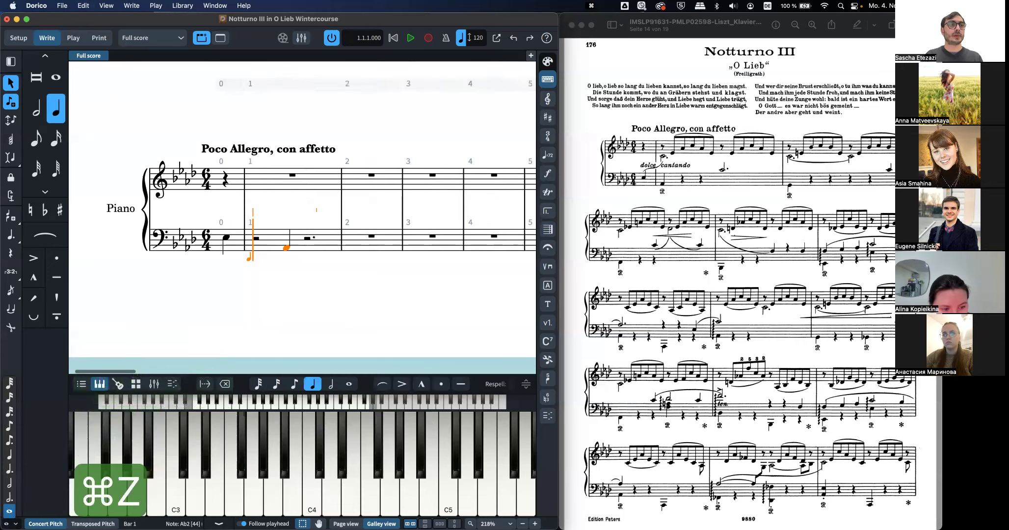
left_click(10, 424)
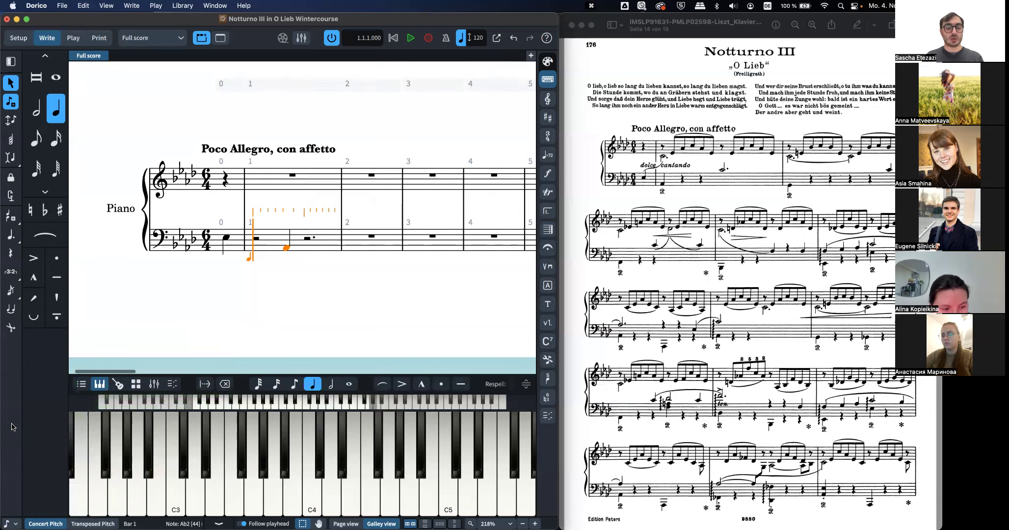
key("alt+Left")
key("alt+Left")
key("alt+Left")
key("alt+Left")
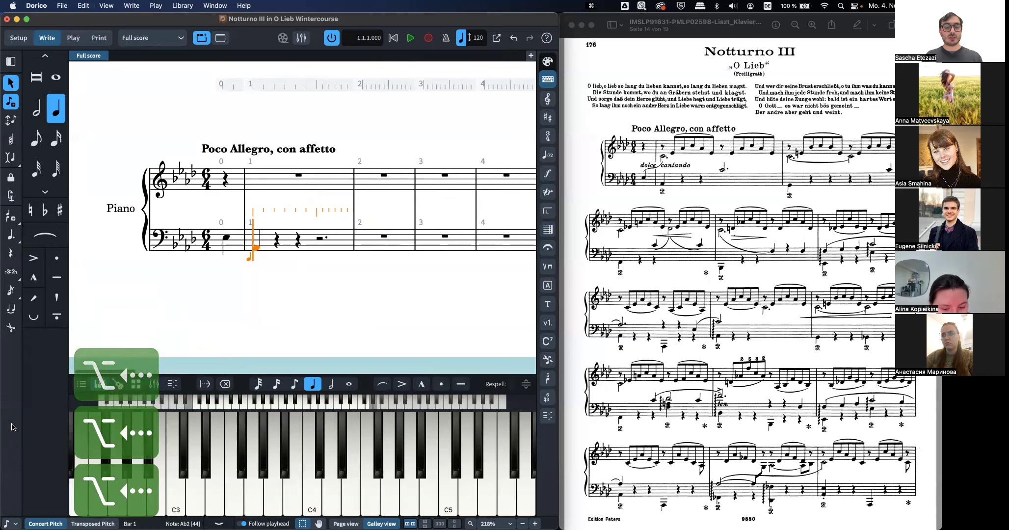
Step: Try raising the A-flat 2 in bar 1 by scale steps and lowering it back to A-flat 2
key("alt+Up")
key("alt+Up")
key("alt+Up")
key("alt+Up")
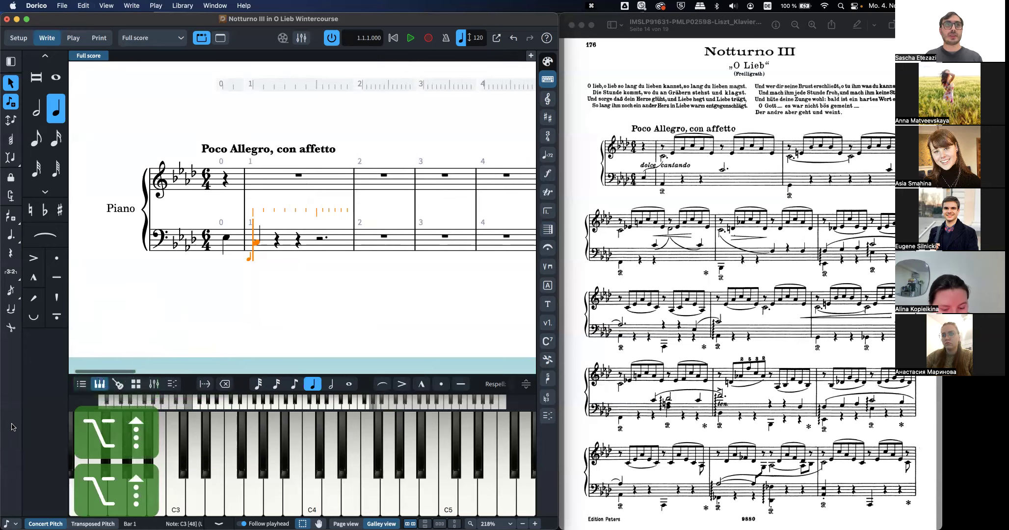
key("alt+Down")
key("alt+Down")
key("alt+Down")
key("alt+Down")
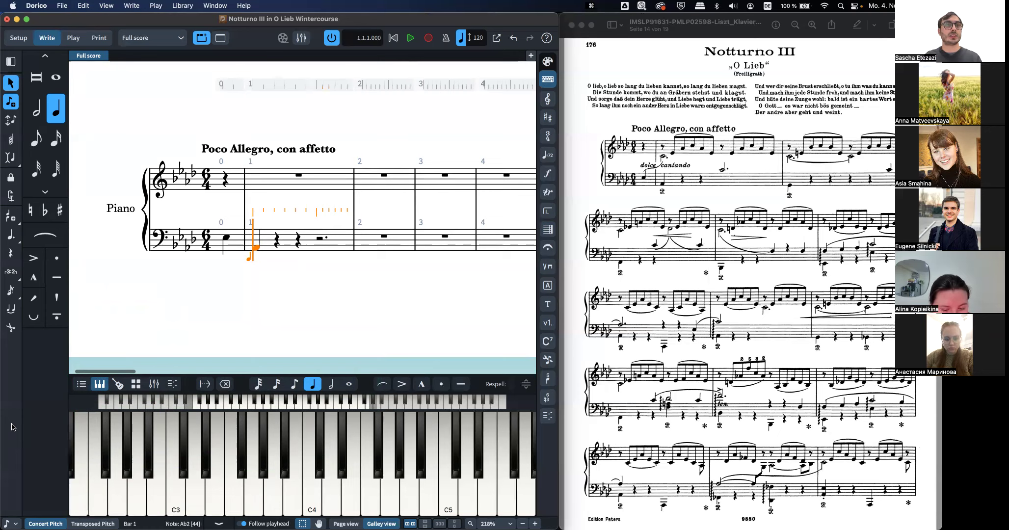
Step: Try transposing the A-flat 2 in bar 1 up and down by whole octaves, ending back at A-flat 2
key("alt+super+Up")
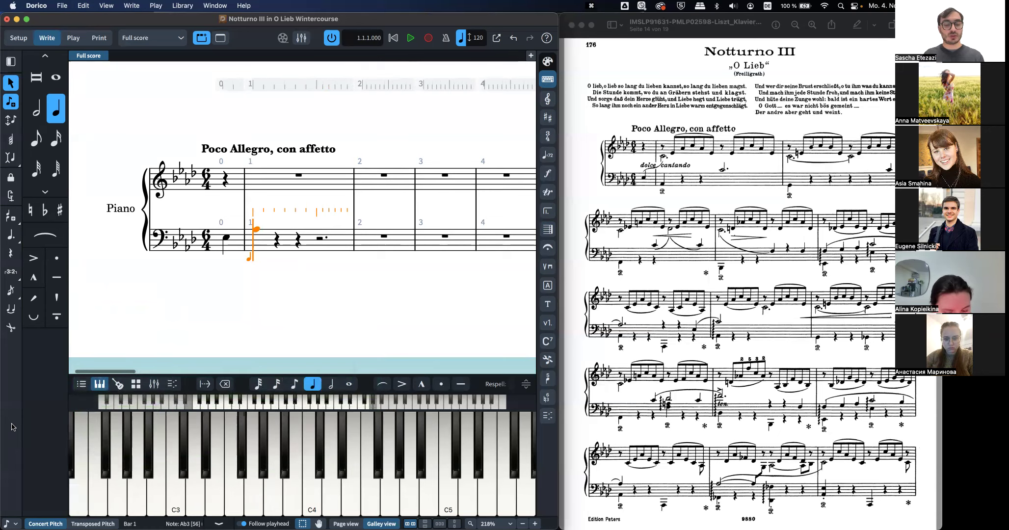
key("alt+super+Down")
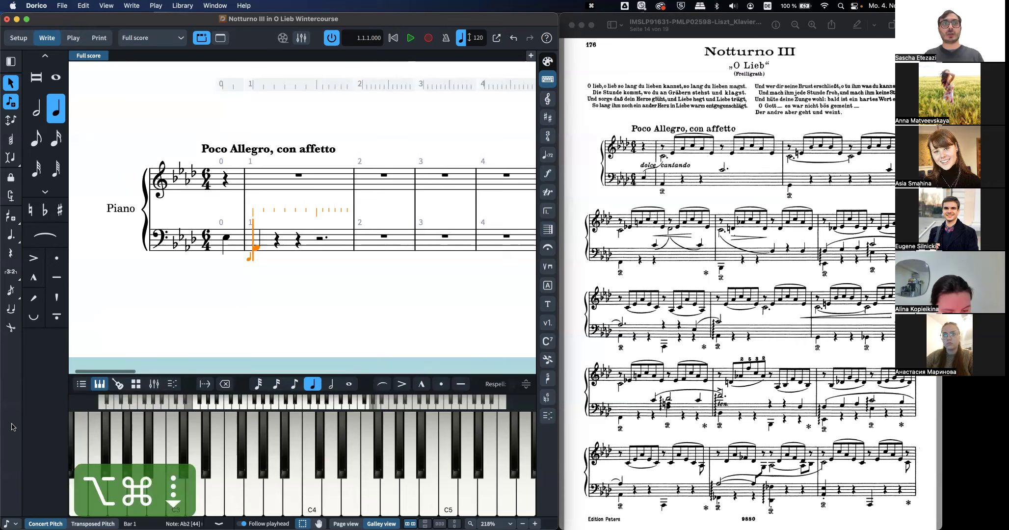
key("alt+super+Up")
key("alt+super+Down")
key("alt+super+Up")
key("alt+super+Up")
key("alt+super+Up")
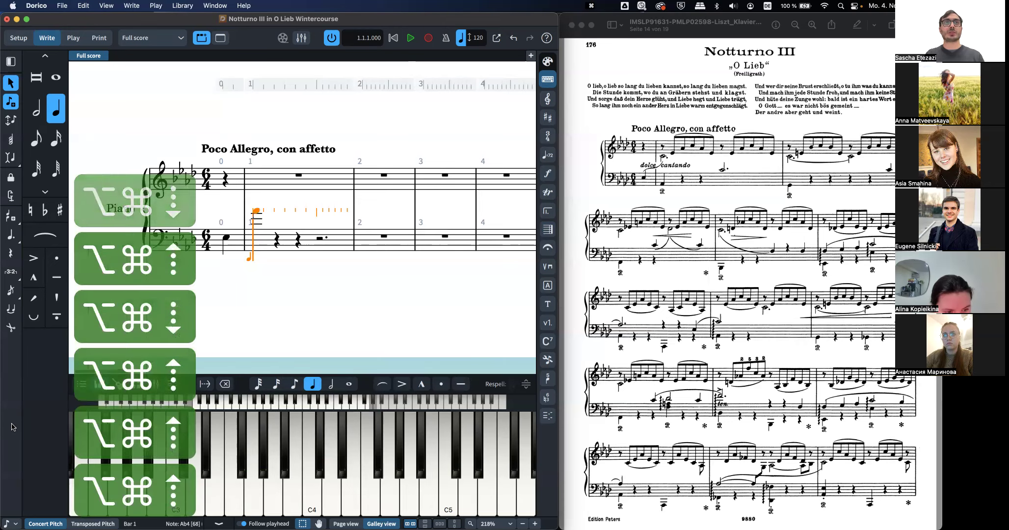
key("alt+super+Up")
key("alt+super+Up")
key("alt+super+Down")
key("alt+super+Down")
key("alt+super+Down")
key("alt+super+Down")
key("alt+super+Down")
key("alt+super+Down")
key("alt+super+Down")
key("alt+super+Up")
key("alt+super+Up")
key("alt+super+Up")
key("alt+super+Down")
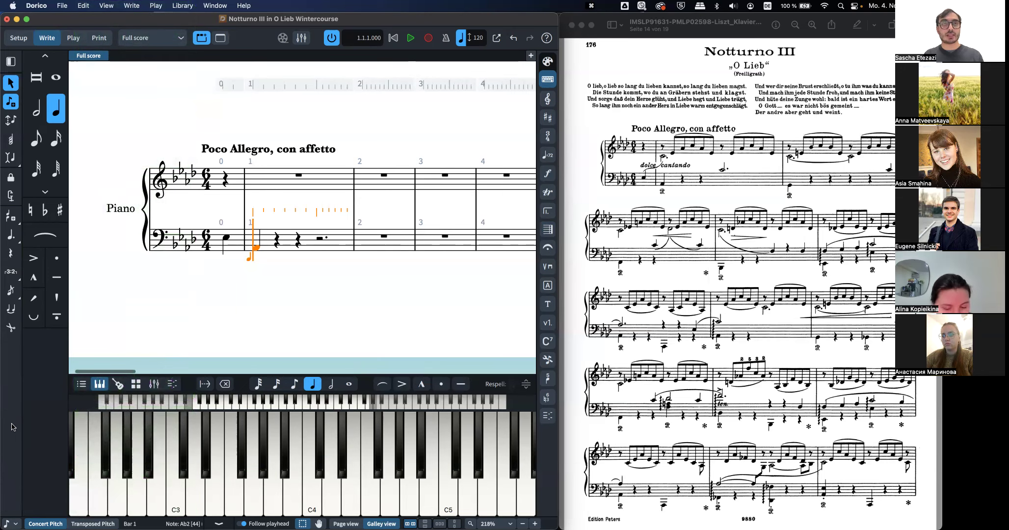
Step: Try raising and lowering the bar 1 note chromatically by semitones, ending at A2
key("alt+shift+Up")
key("alt+shift+Up")
key("alt+shift+Up")
key("alt+shift+Up")
key("alt+shift+Up")
key("alt+shift+Up")
key("alt+shift+Up")
key("alt+shift+Up")
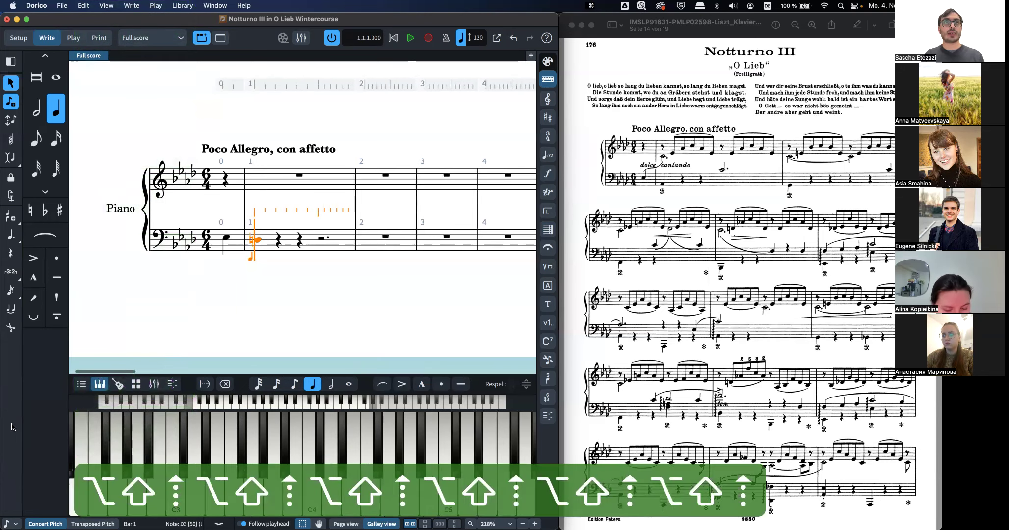
key("alt+shift+Up")
key("alt+shift+Up")
key("alt+shift+Down")
key("alt+shift+Down")
key("alt+shift+Down")
key("alt+shift+Down")
key("alt+shift+Down")
key("alt+shift+Down")
key("alt+shift+Down")
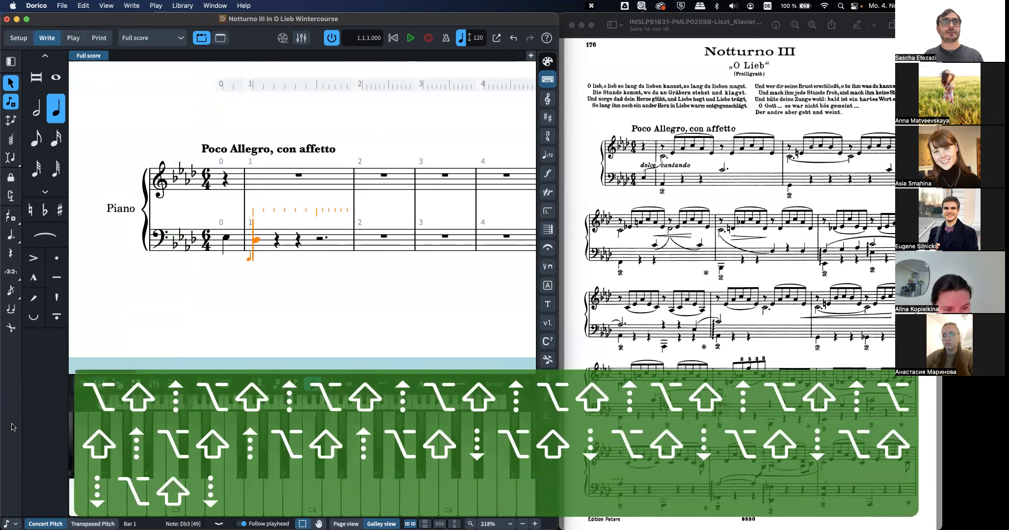
key("alt+shift+Down")
key("alt+shift+Down")
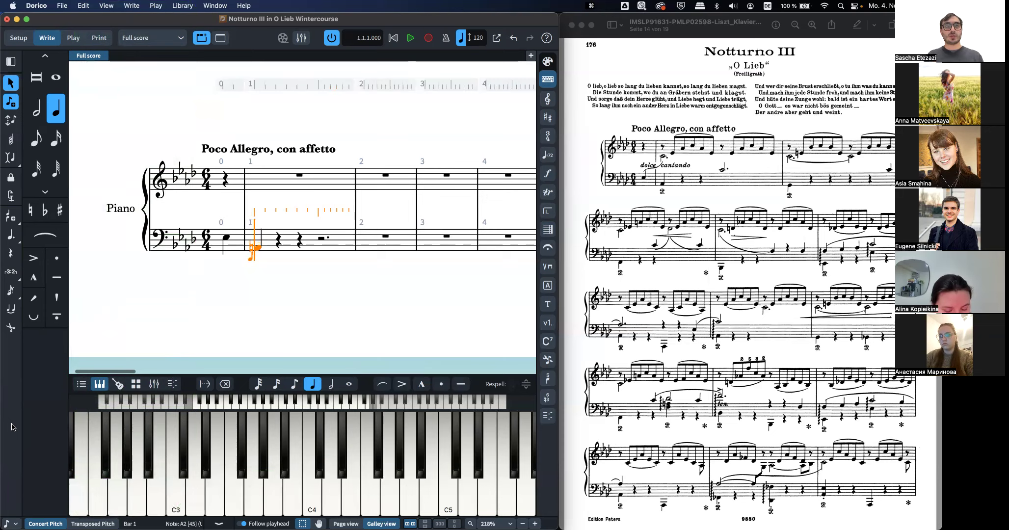
Step: Try lengthening the A2 in bar 1 by eighth-note increments until it ties over into bar 2
key("alt+shift+Right")
key("alt+shift+Right")
key("alt+shift+Right")
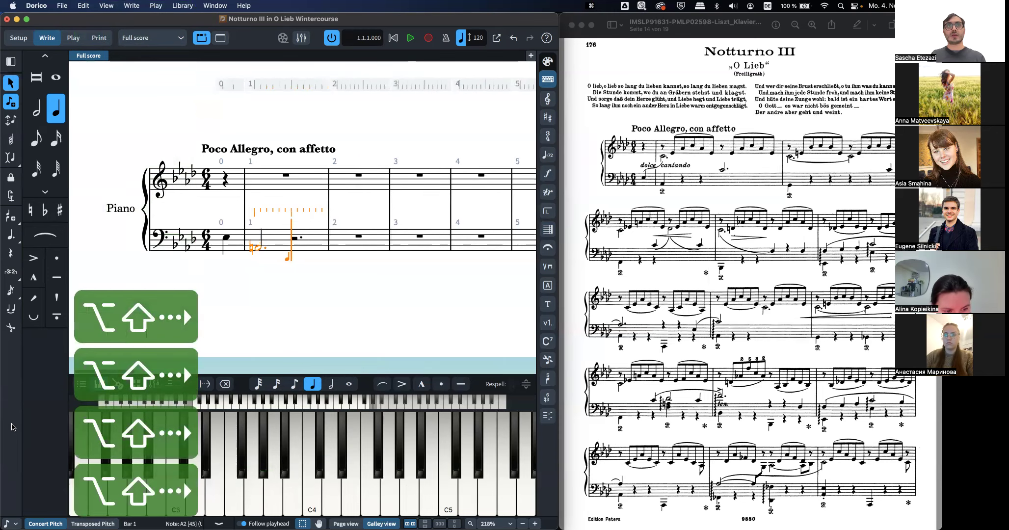
key("alt+shift+Right")
key("alt+shift+Right")
key("alt+shift+Right")
key("alt+shift+Right")
key("alt+shift+Right")
key("alt+shift+Right")
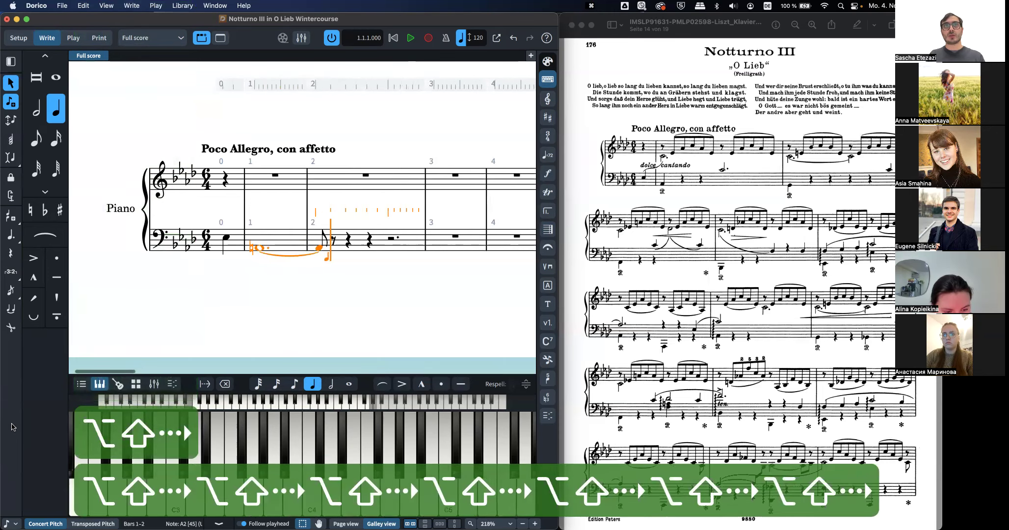
Step: Shorten the lengthened bar 1 note back to a quarter note and lower it by a semitone to A-flat 2
key("alt+shift+Left")
key("alt+shift+Left")
key("alt+shift+Left")
key("alt+shift+Left")
key("alt+shift+Left")
key("alt+shift+Left")
key("alt+shift+Left")
key("alt+shift+Left")
key("alt+shift+Left")
key("alt+shift+Left")
key("alt+shift+Left")
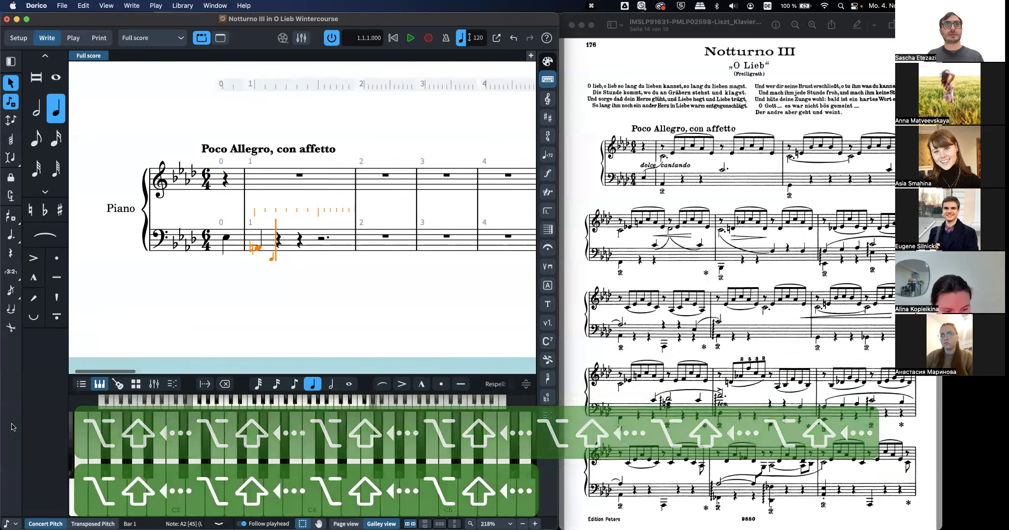
key("alt+shift+Right")
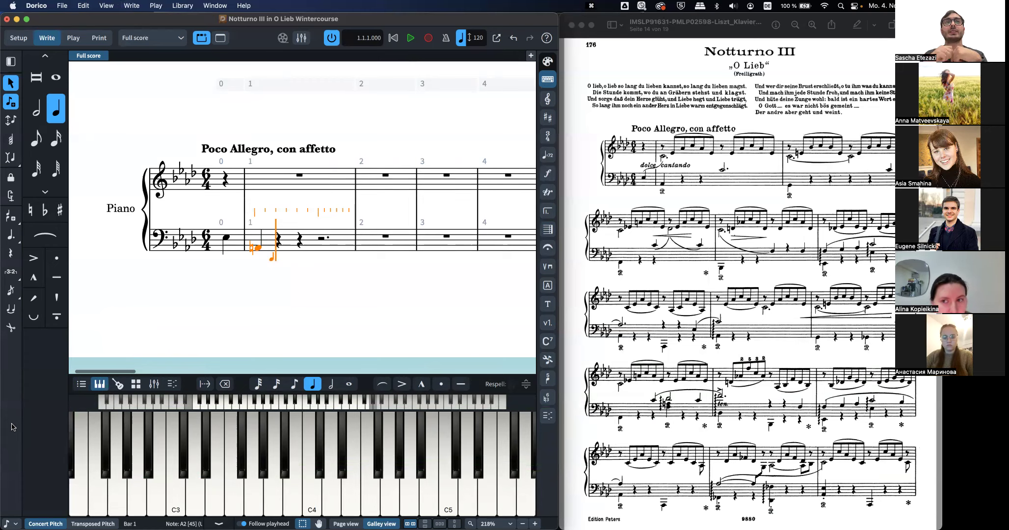
key("alt+shift+Down")
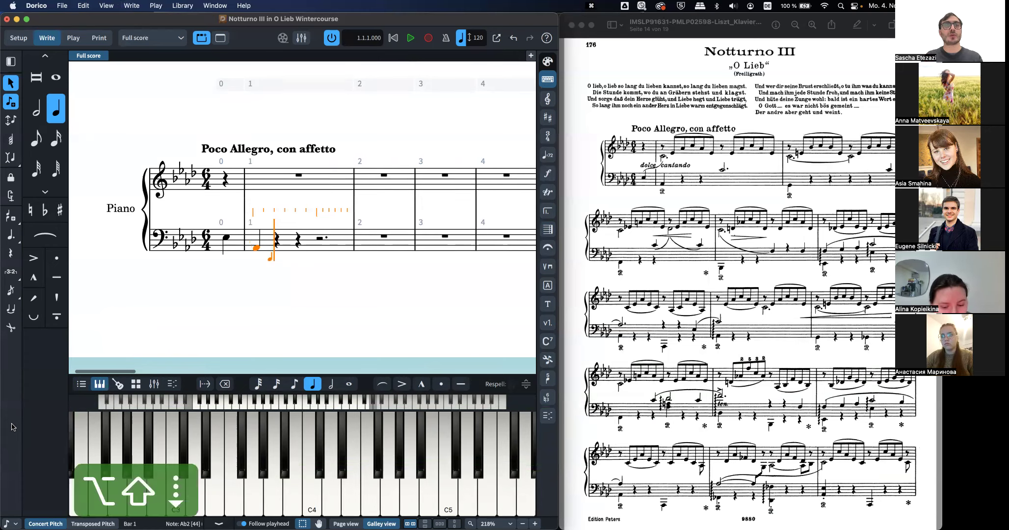
Step: Enter a quarter note G2 at the start of bar 2 in the bass staff
key("Right")
key("Right")
key("Right")
key("Right")
key("Right")
key("Right")
key("Right")
key("Right")
key("Right")
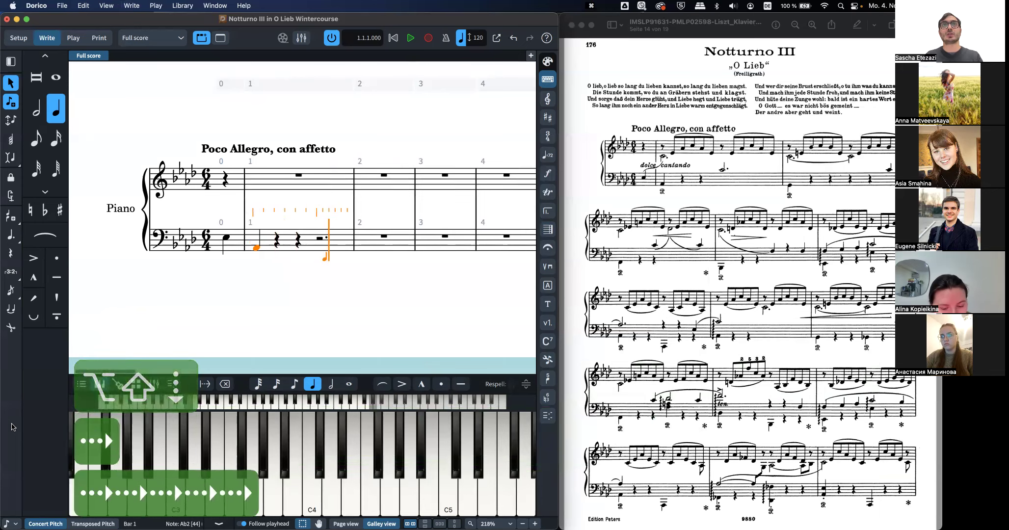
key("Right")
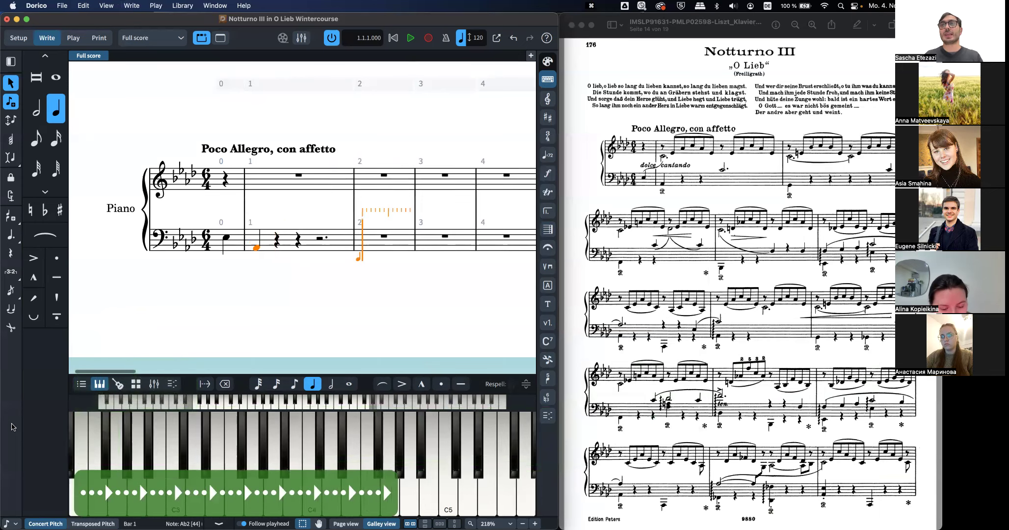
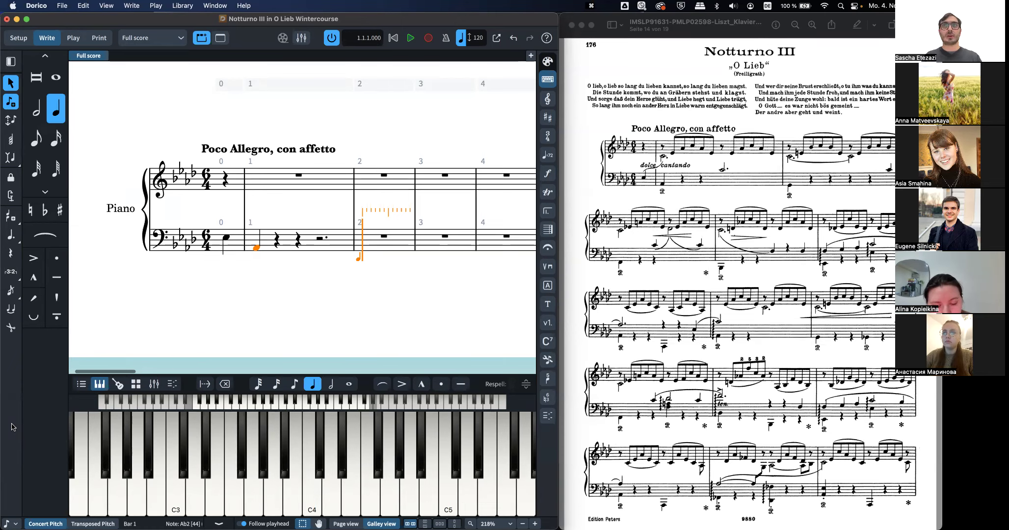
key("g")
Step: Enter a quarter note F2 at the start of bar 3 in the bass staff
key("Right")
key("Right")
key("Right")
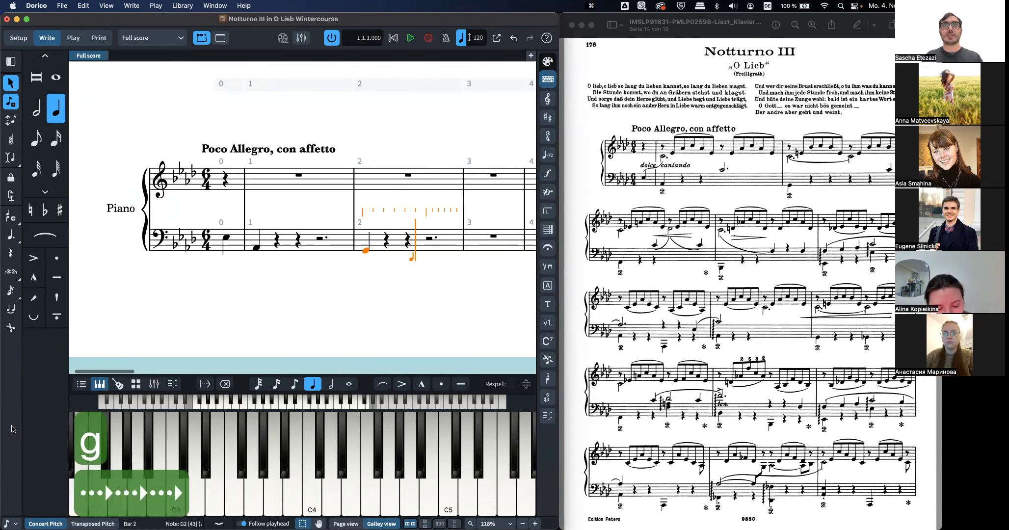
key("Right")
key("Right")
key("Right")
key("Right")
key("Right")
key("Right")
key("Right")
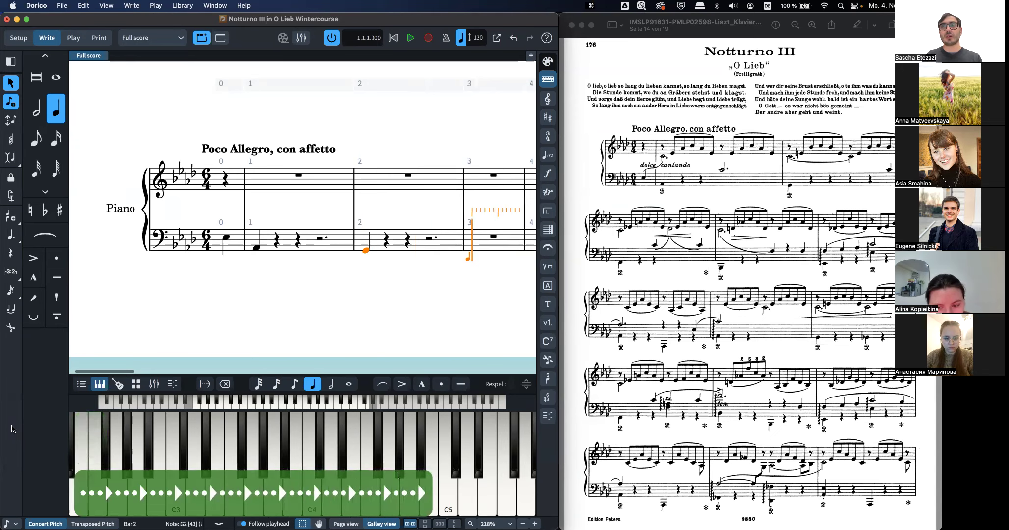
key("f")
Step: Enter a quarter note B-flat at the start of bar 4 in the bass staff and lower it an octave to B-flat 1
key("Right")
key("Right")
key("Right")
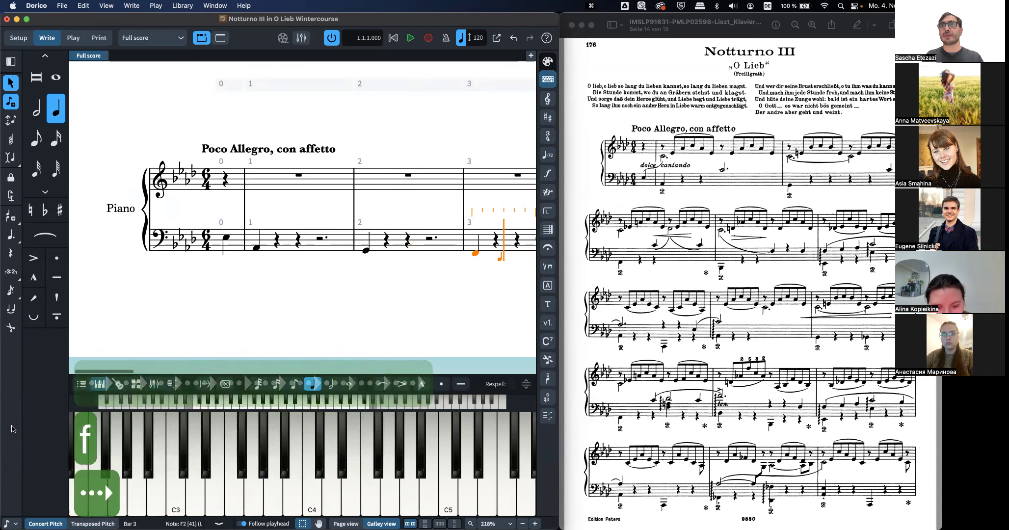
key("Right")
key("Right")
key("Right")
key("Right")
key("Right")
key("Right")
key("Right")
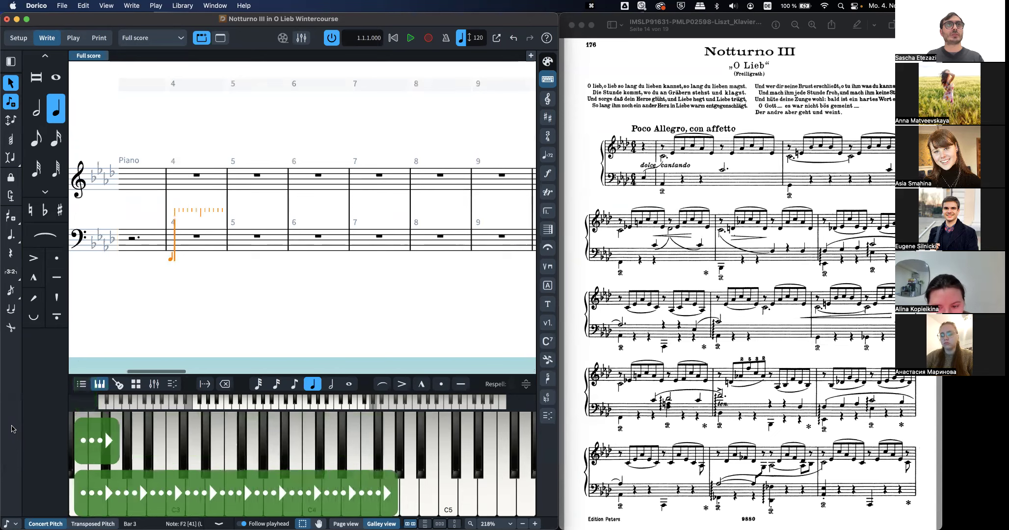
key("b")
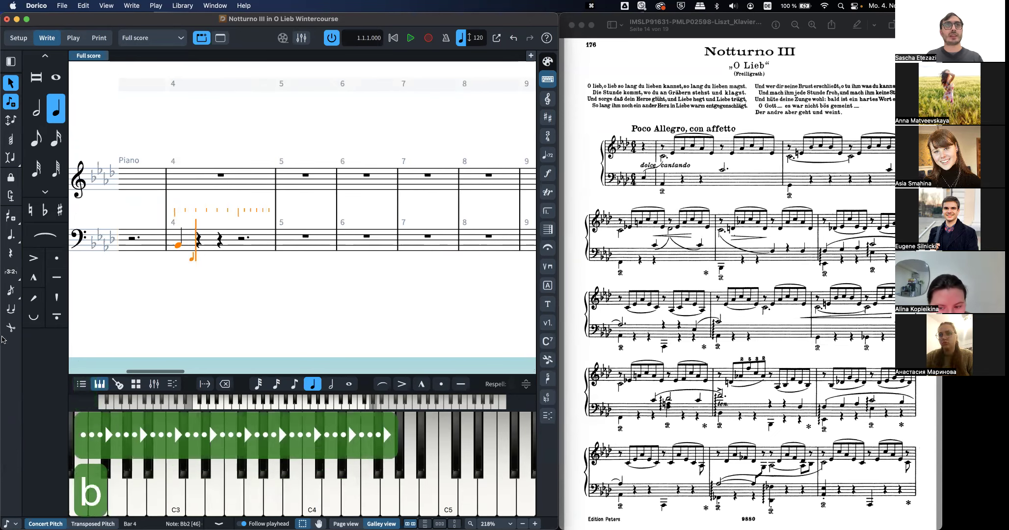
key("alt+super+Down")
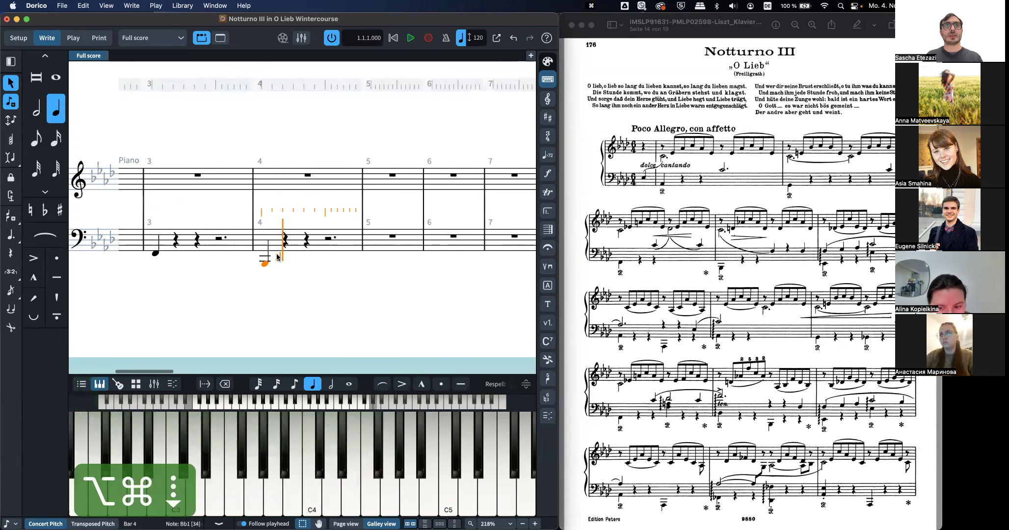
Step: Start note input in the treble staff on the second eighth of bar 1 with the eighth-note duration
scroll(277, 256, "left", 5)
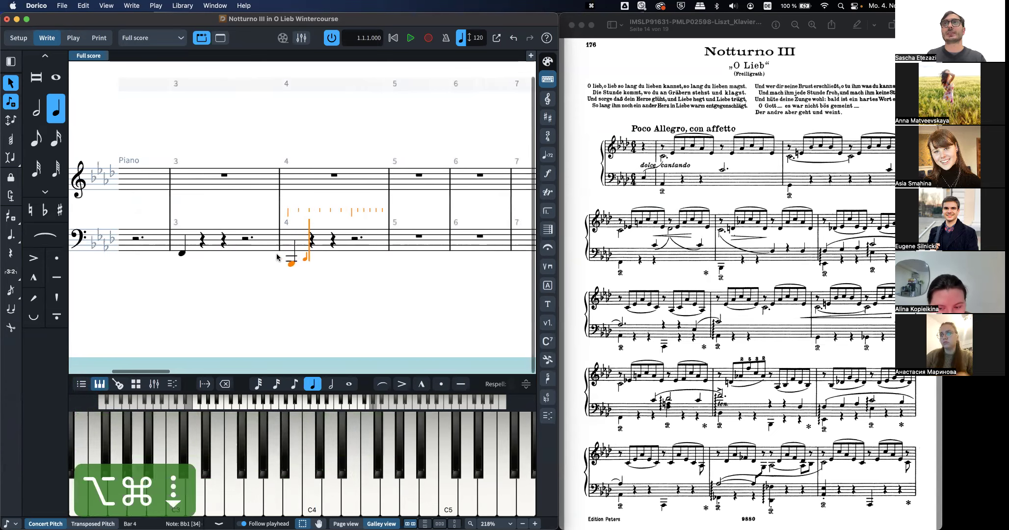
scroll(277, 253, "left", 2)
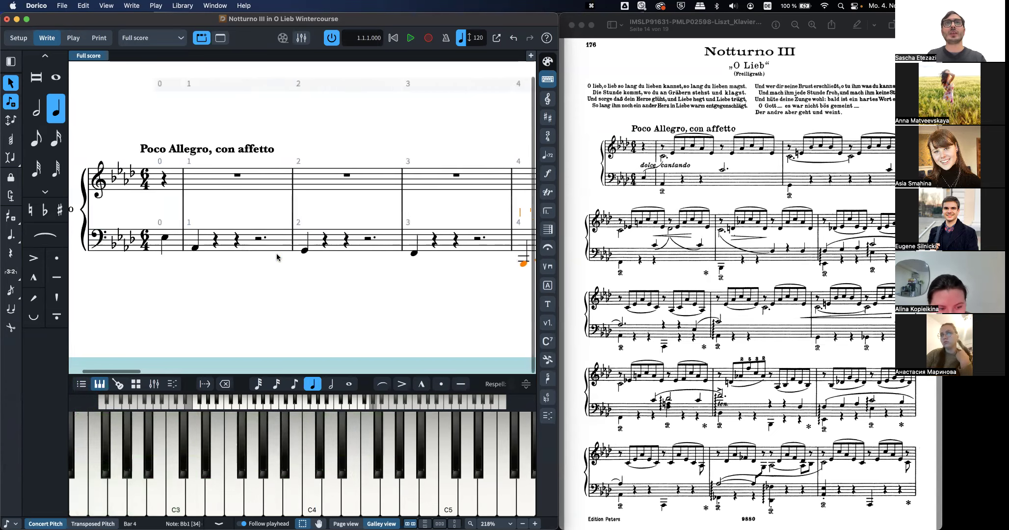
scroll(277, 253, "down", 2)
scroll(276, 253, "right", 1)
scroll(277, 253, "right", 2)
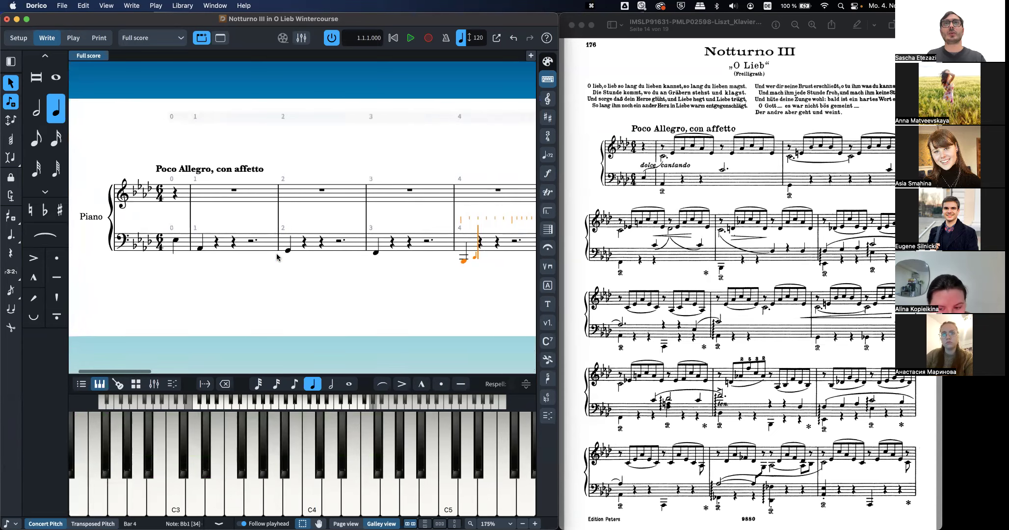
key("Escape")
left_click(177, 195)
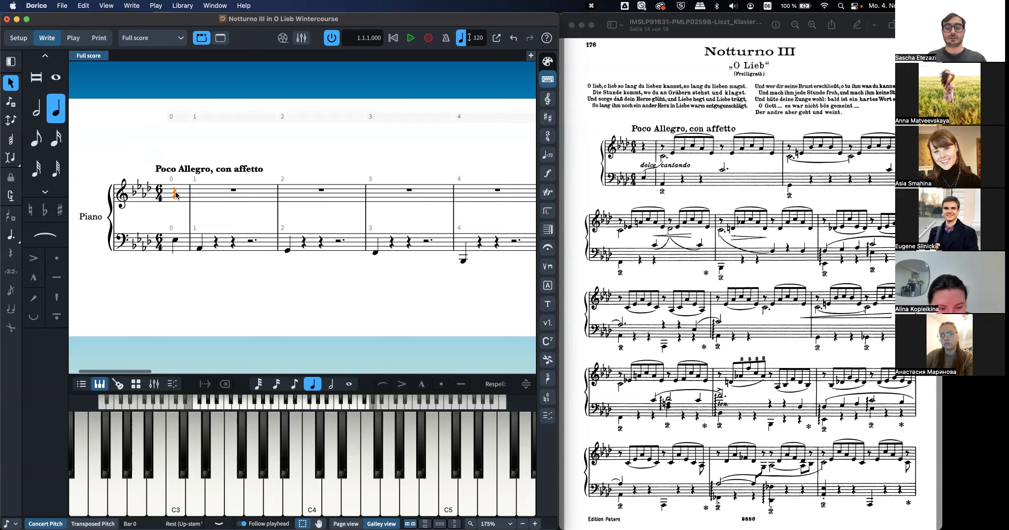
key("shift+n")
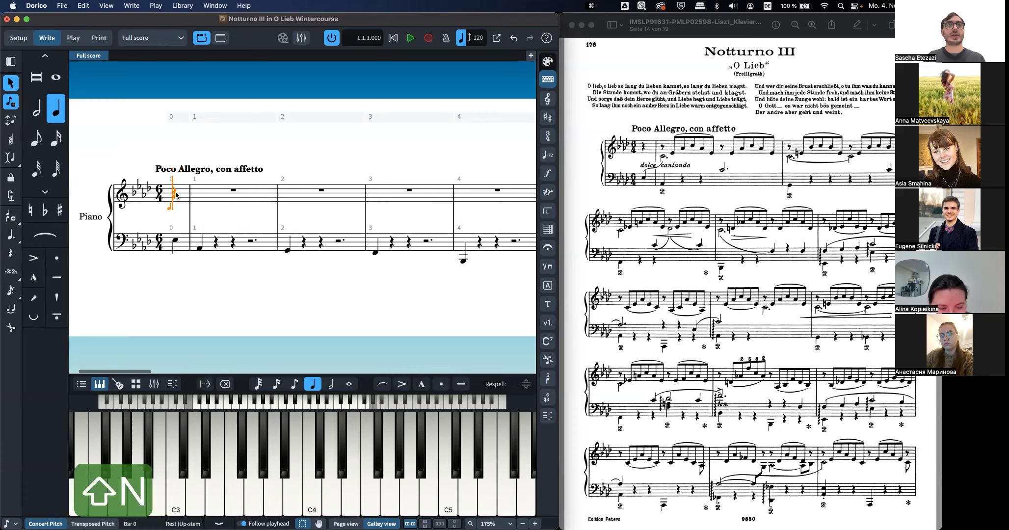
key("Right")
key("Right")
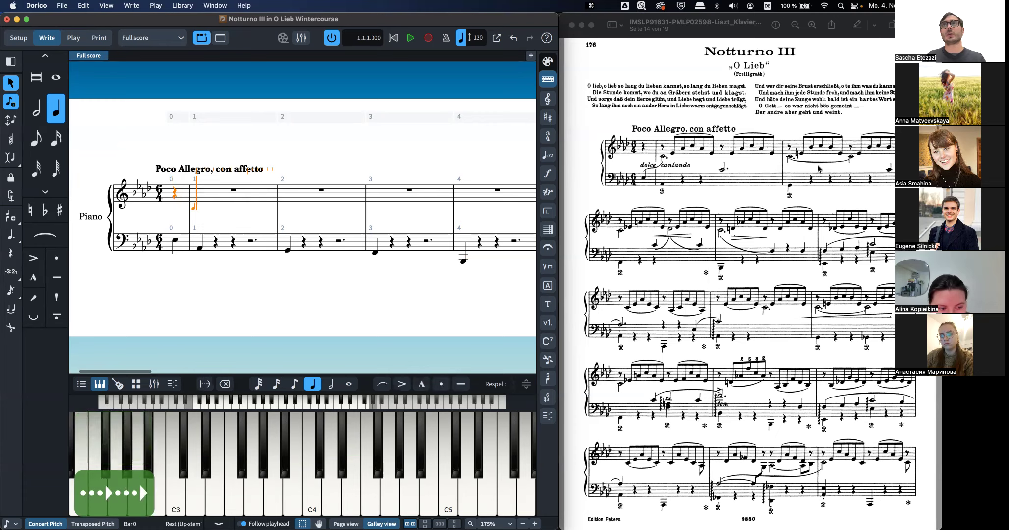
key("Right")
key("5")
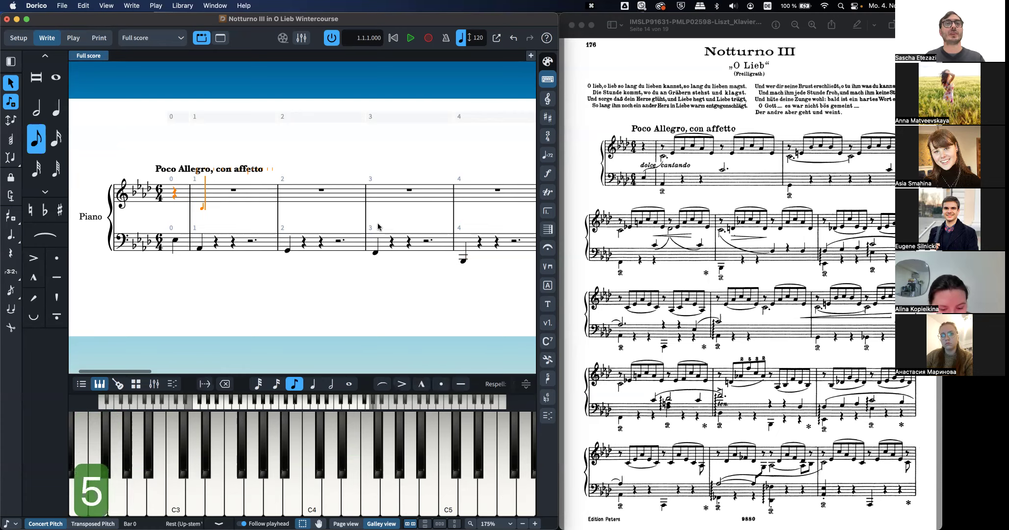
Step: Enter eighth notes E-flat 4, A-flat 4, C5, A-flat 4 and E-flat 4 in treble bar 1 using the on-screen piano
left_click(343, 448)
left_click(399, 456)
left_click(450, 481)
left_click(399, 442)
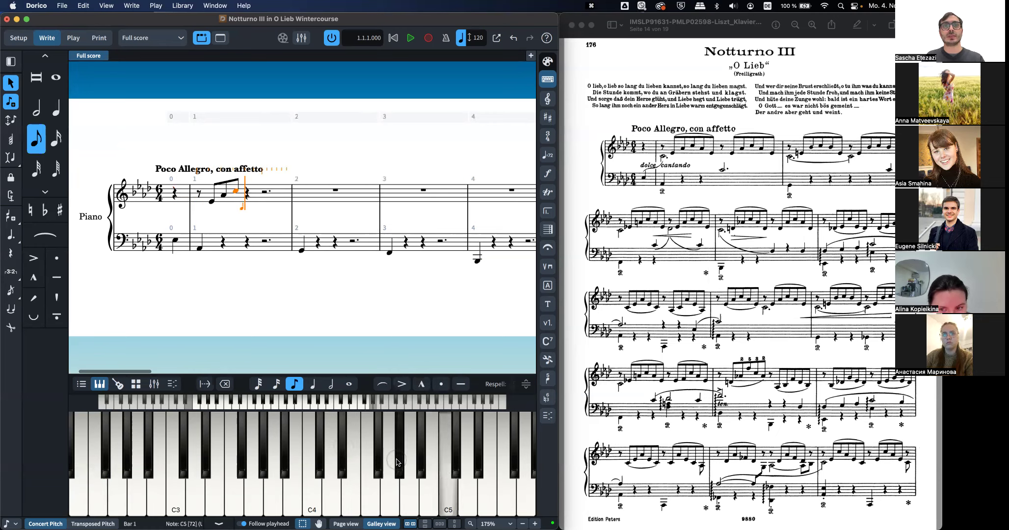
left_click(343, 452)
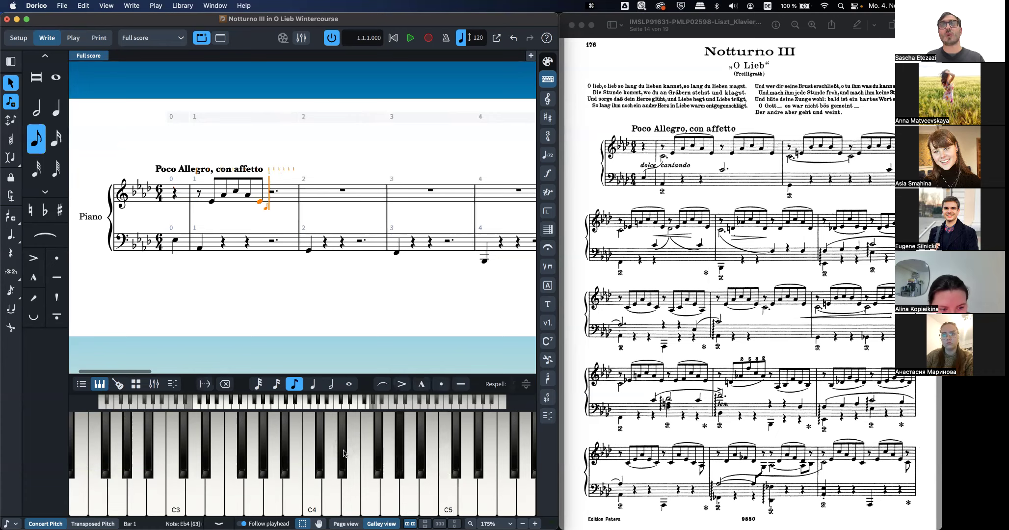
Step: Delete the five eighth notes just entered in treble bar 1
key("BackSpace")
key("BackSpace")
key("BackSpace")
key("BackSpace")
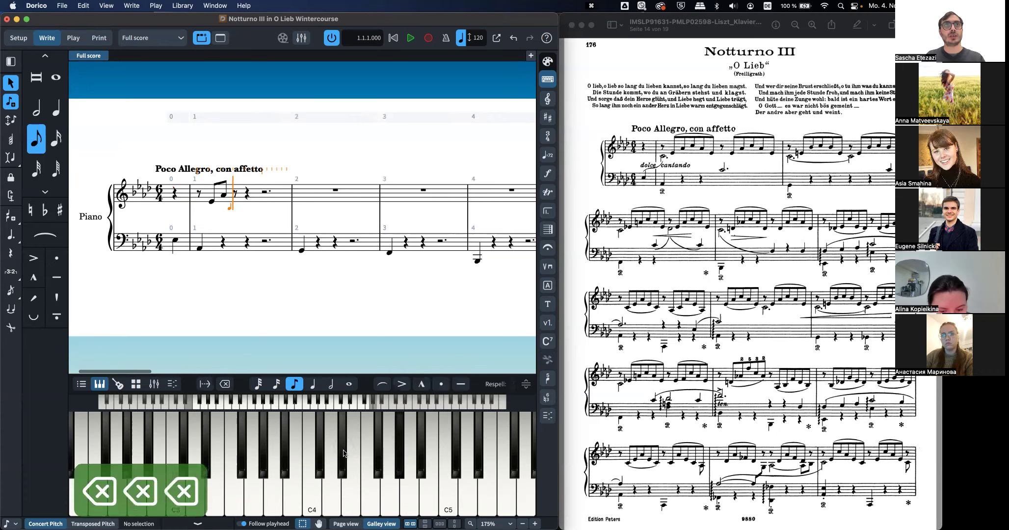
key("BackSpace")
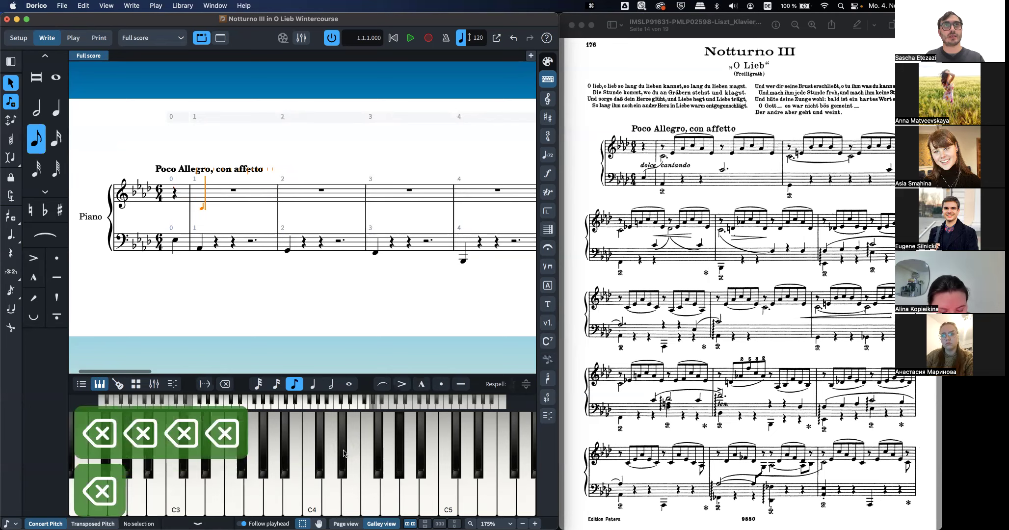
Step: Enter eighth notes E, A, C, A, E by letter name in treble bar 1 and slur the five notes together
key("e")
key("a")
key("c")
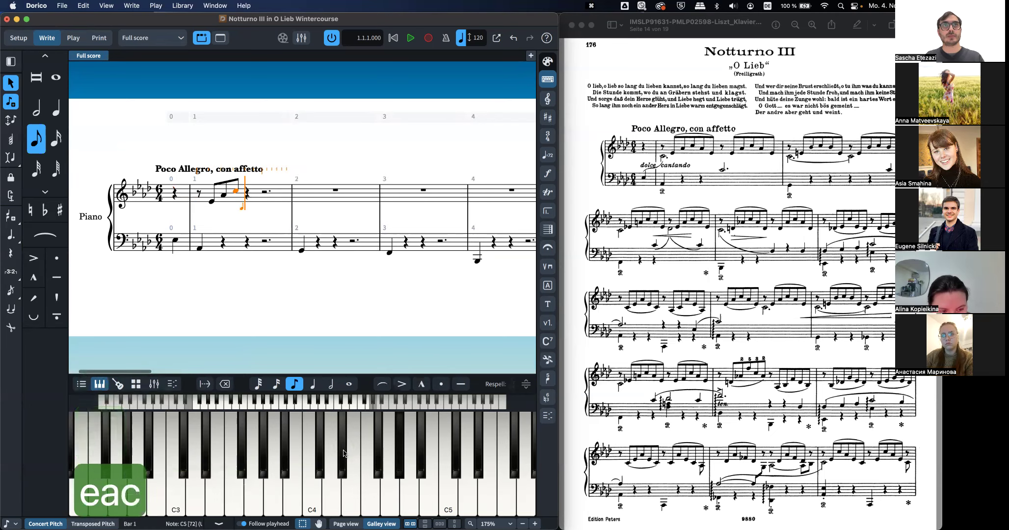
key("a")
key("e")
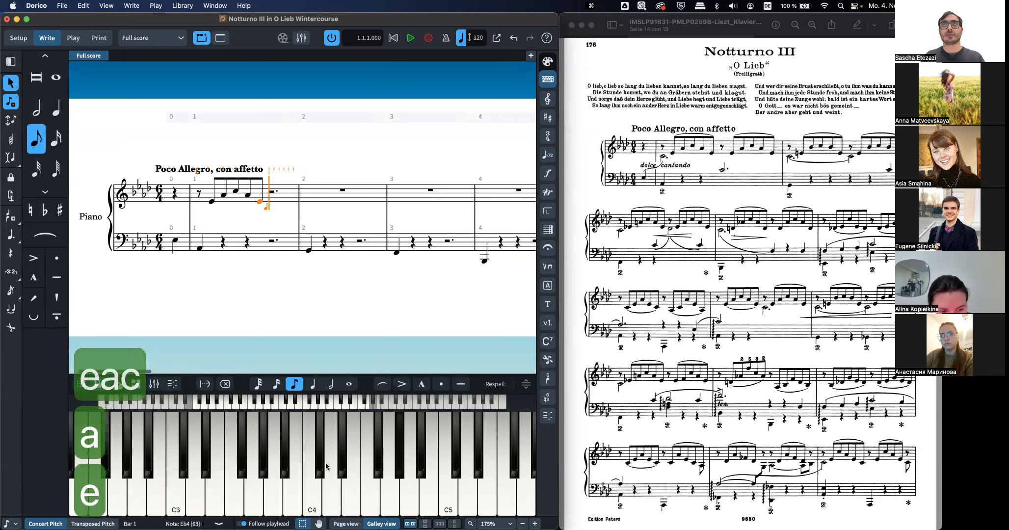
left_click(233, 180)
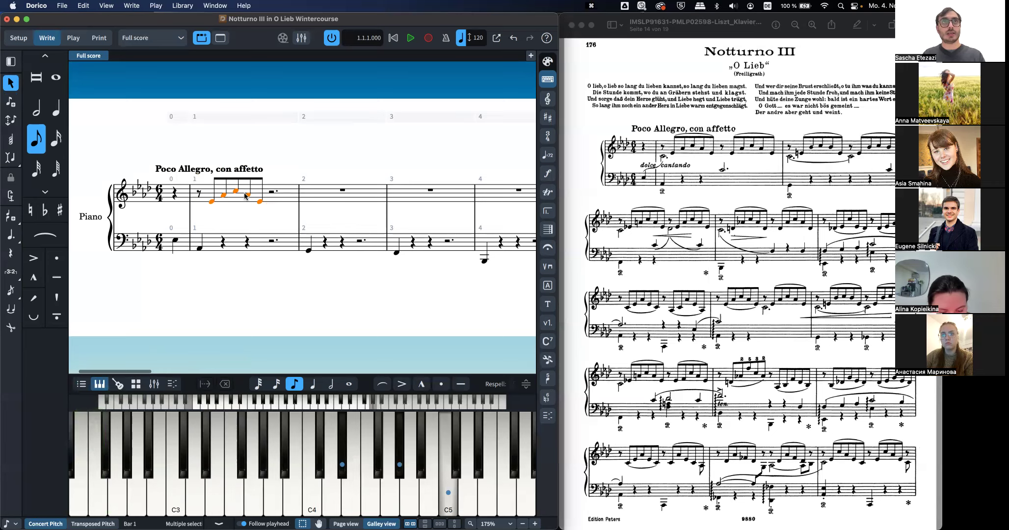
left_click(41, 237)
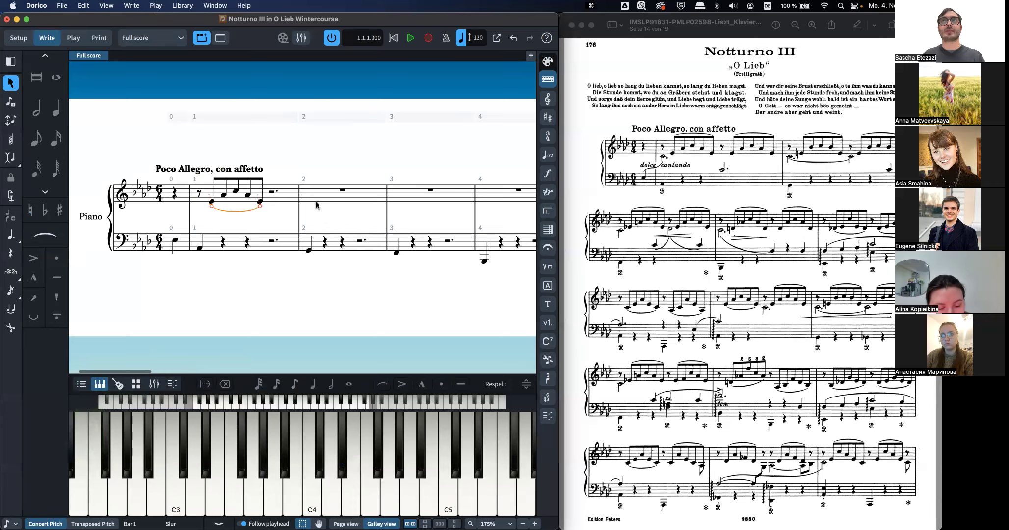
Step: Repeat bar 1's eighth rest and slurred five-note figure along the treble staff through bar 14
left_click(199, 196)
left_click(260, 205, "shift")
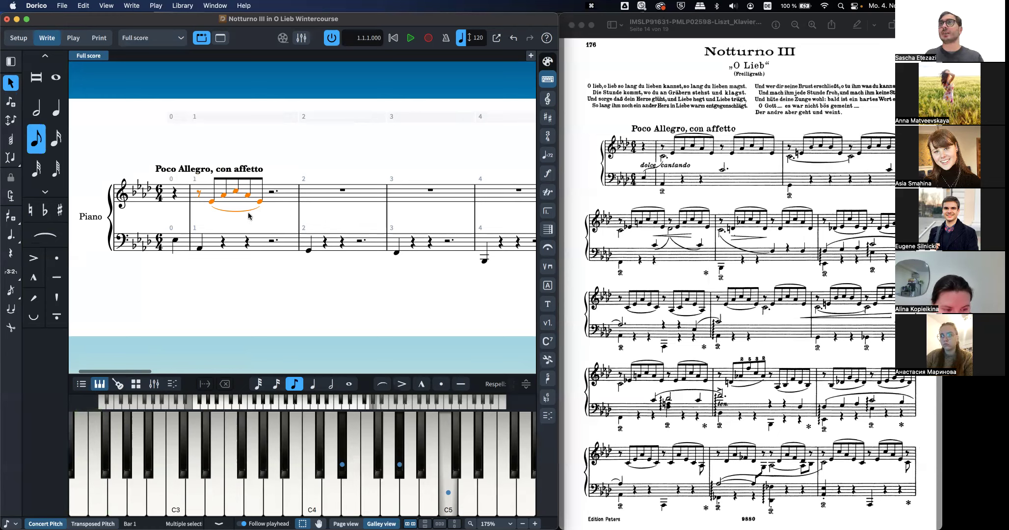
key("r")
key("r")
key("r")
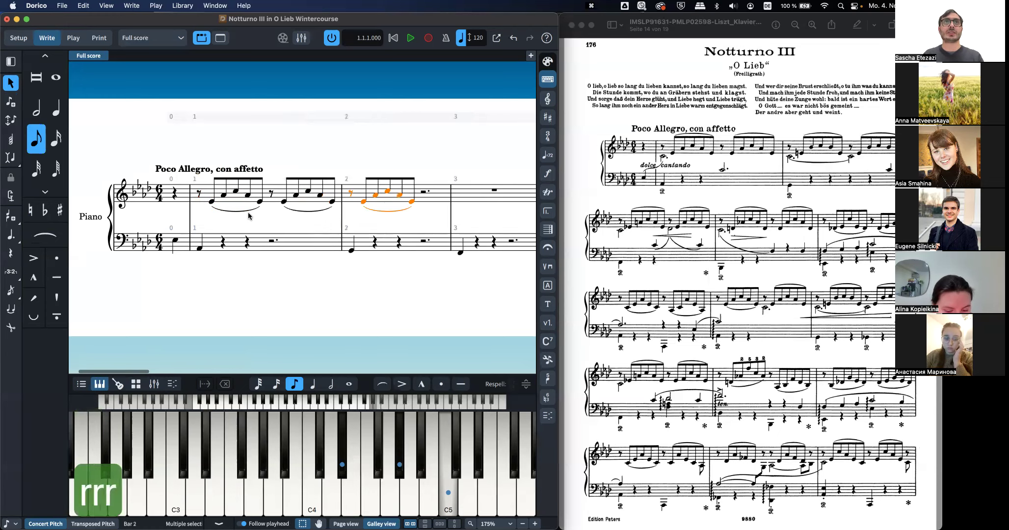
key("r")
key("r")
key("r")
key("r")
key("r")
key("r")
key("r")
key("r")
key("r")
key("r")
key("r")
key("r")
key("r")
key("r")
key("r")
key("r")
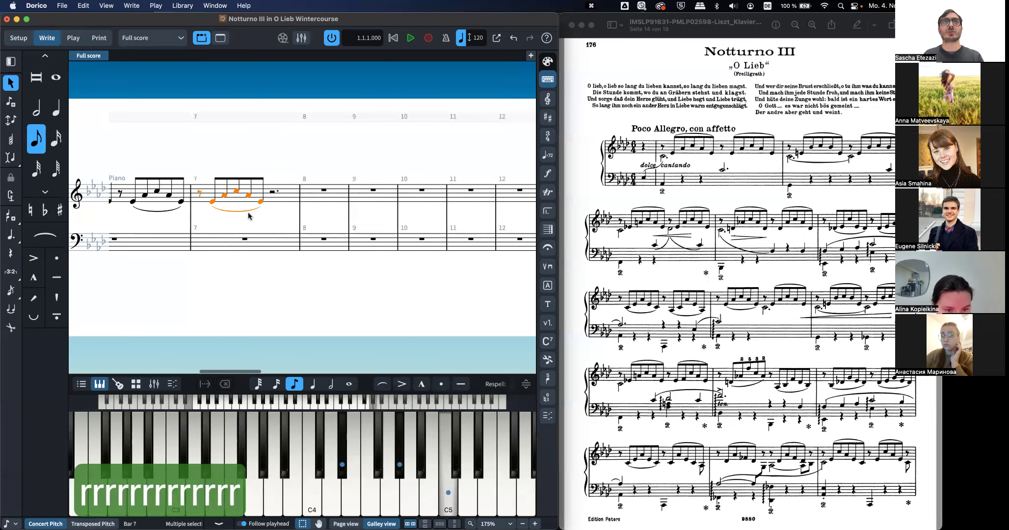
key("r")
key("r")
key("r")
key("r")
key("r")
key("r")
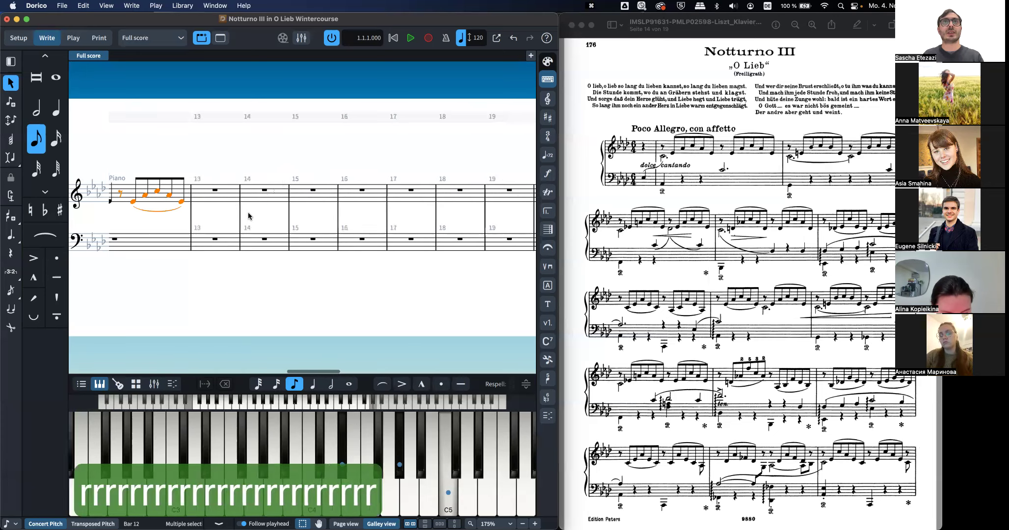
Step: Raise the first and last notes of the first five-note group in treble bar 2 by a semitone to F-flat 4
scroll(248, 216, "left", 10)
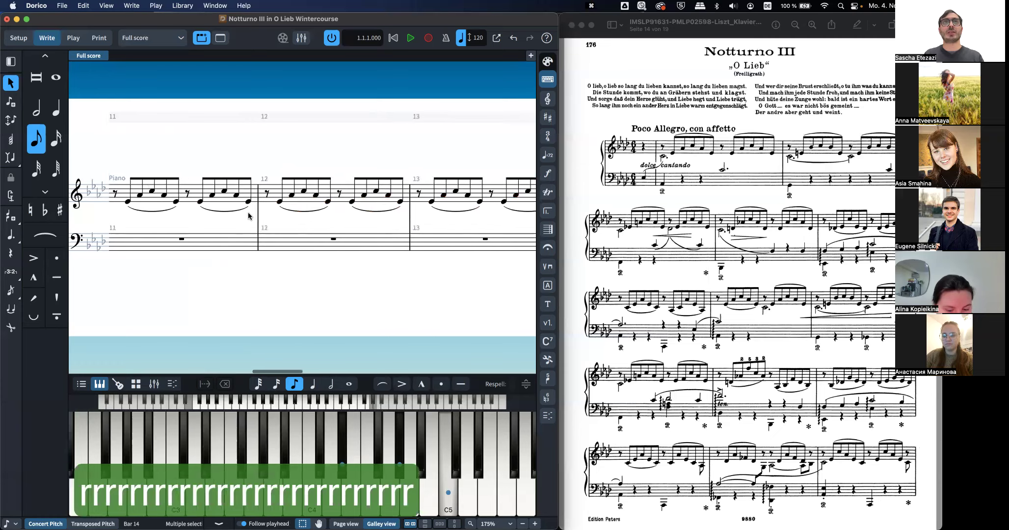
scroll(248, 216, "left", 15)
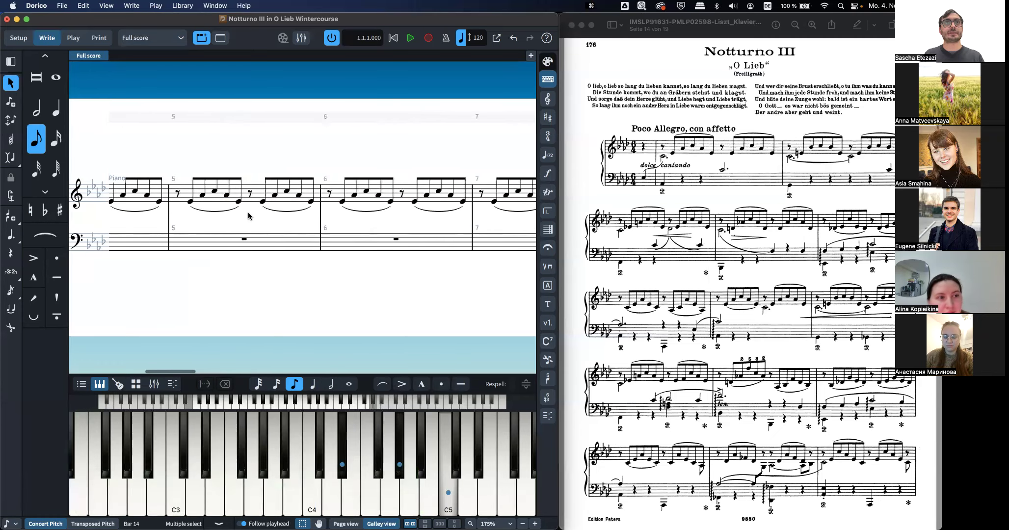
scroll(249, 216, "down", 5)
scroll(248, 216, "right", 10)
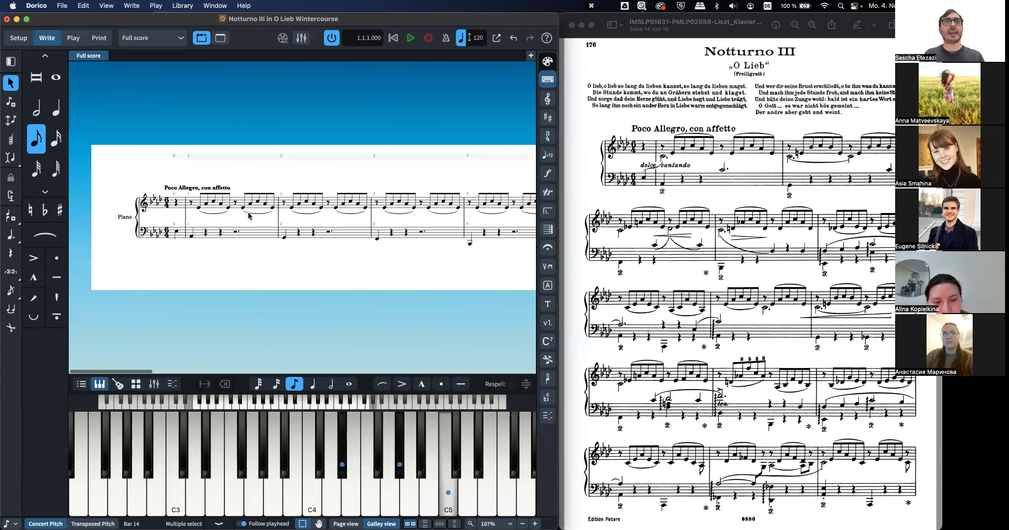
scroll(248, 216, "left", 10)
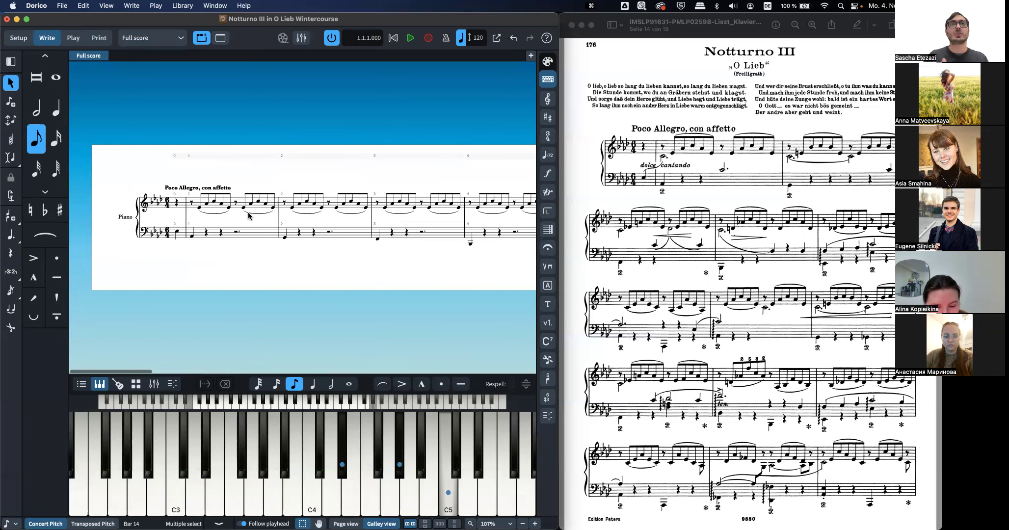
left_click(245, 211)
scroll(245, 209, "up", 5)
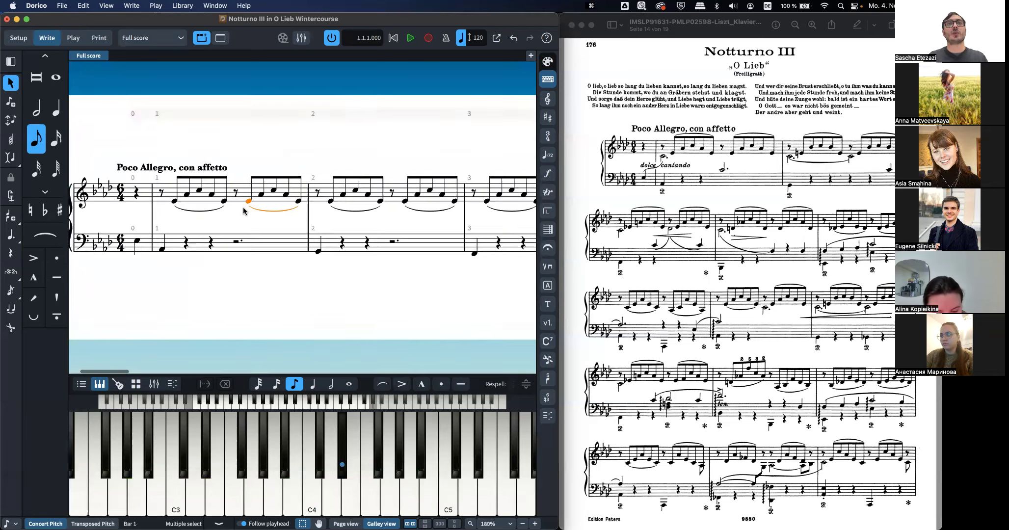
left_click(248, 202)
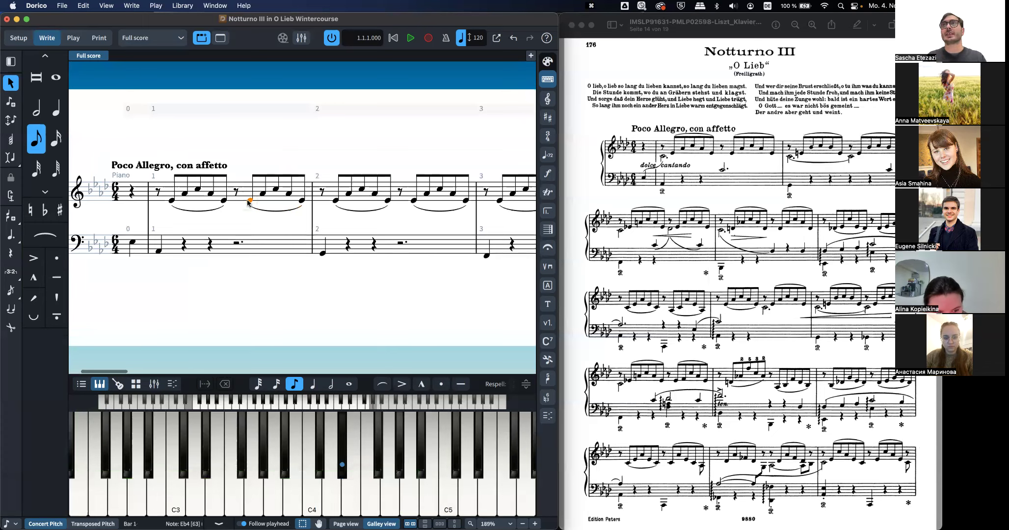
key("Right")
key("Right")
key("Right")
key("Right")
key("Right")
key("Right")
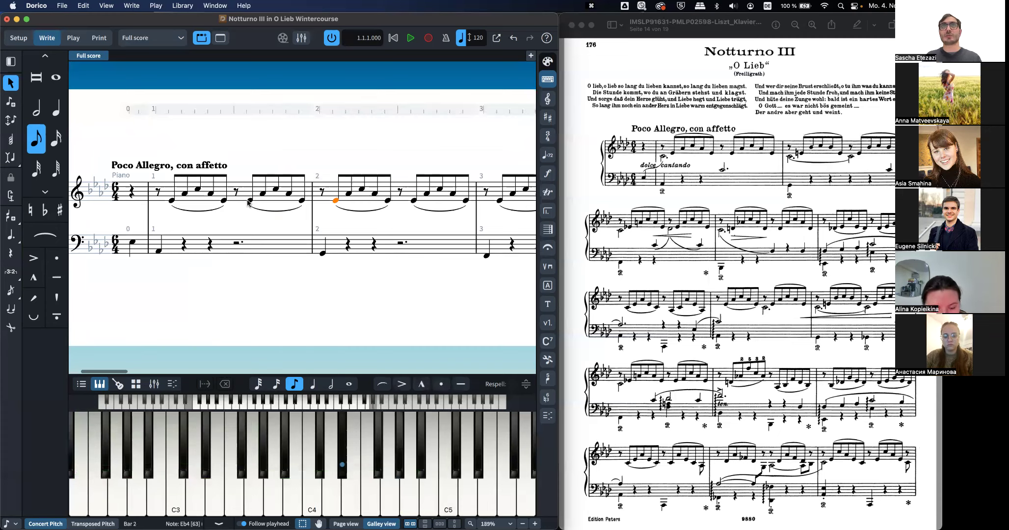
key("alt+shift+Up")
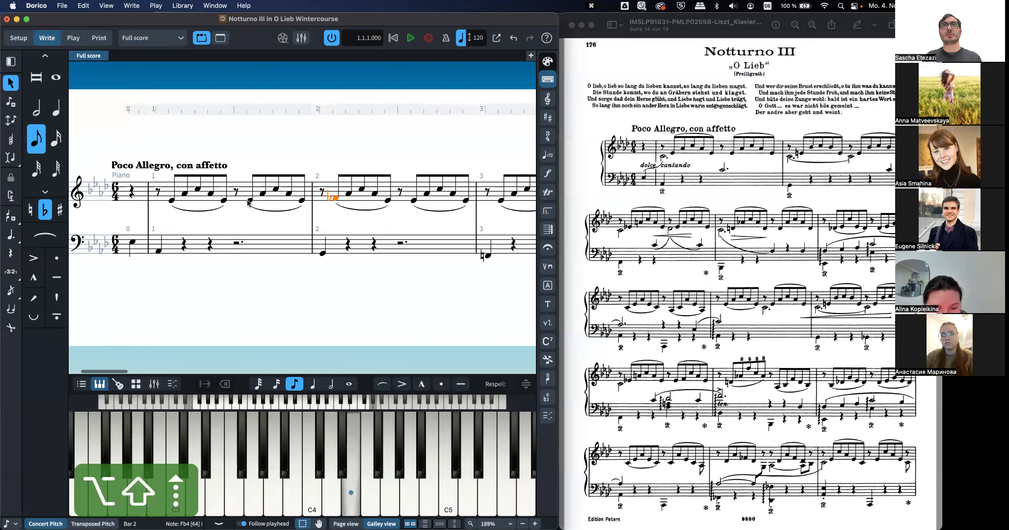
key("Right")
key("Right")
key("Right")
key("Right")
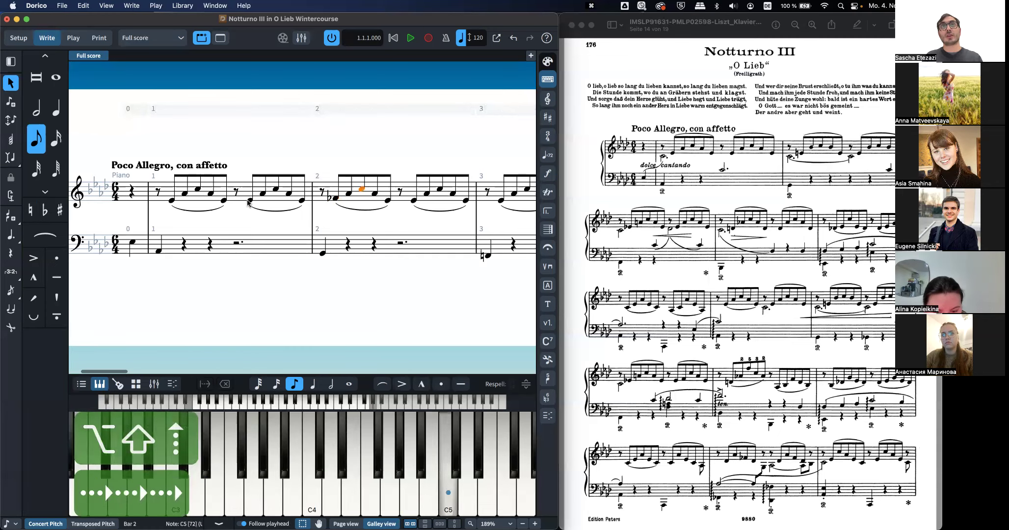
key("alt+shift+Up")
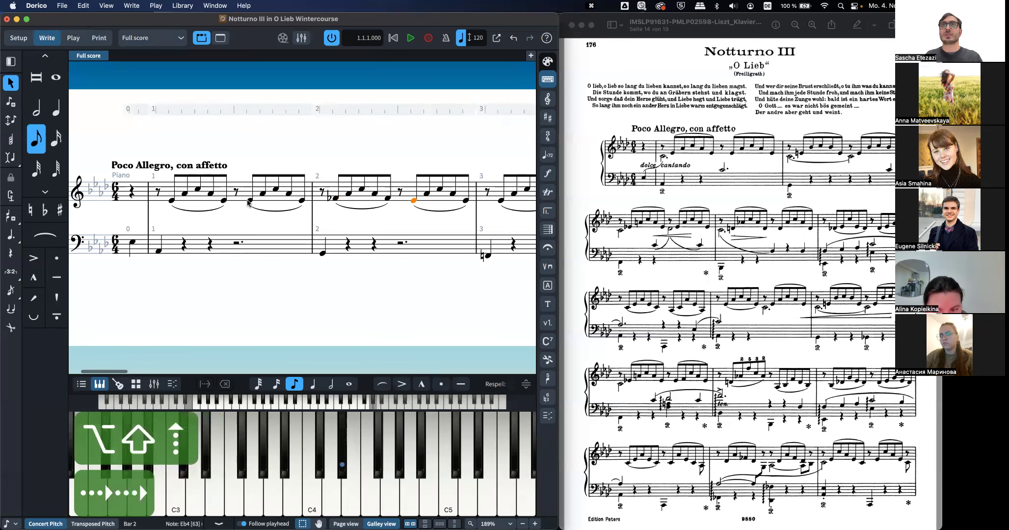
Step: Raise the outer notes of the second five-note group in treble bar 2 by a semitone to F-flat 4
key("Right")
key("Right")
key("Right")
key("Right")
key("Right")
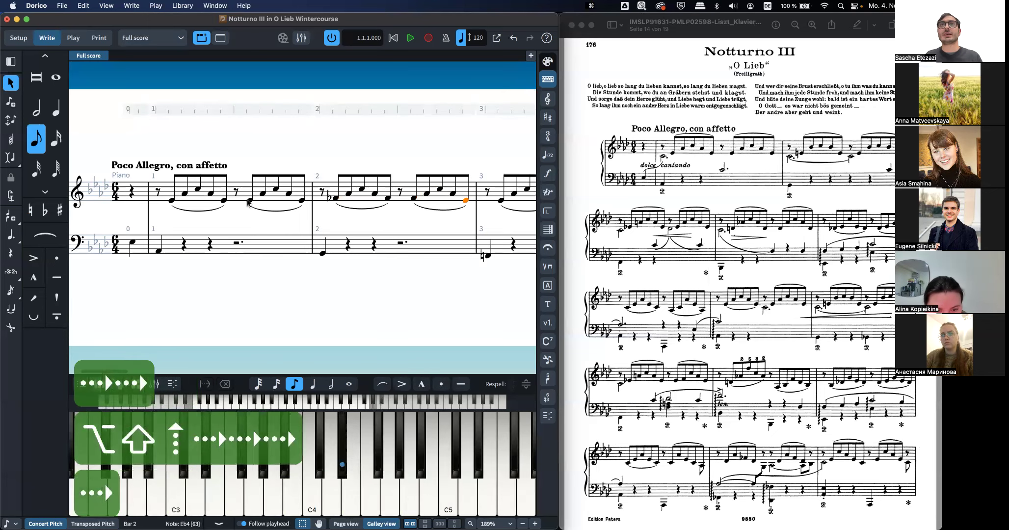
key("Left")
key("Left")
key("Left")
key("Left")
key("Left")
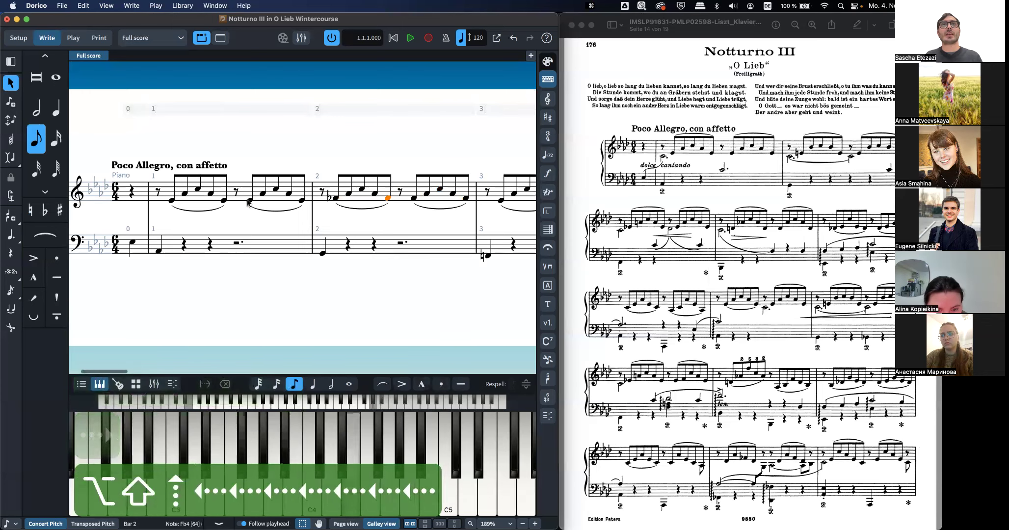
Step: Raise all four A-flats in treble bar 2 by one step to B-flat 4
key("Left")
key("Left")
key("Left")
left_click(375, 193, "super")
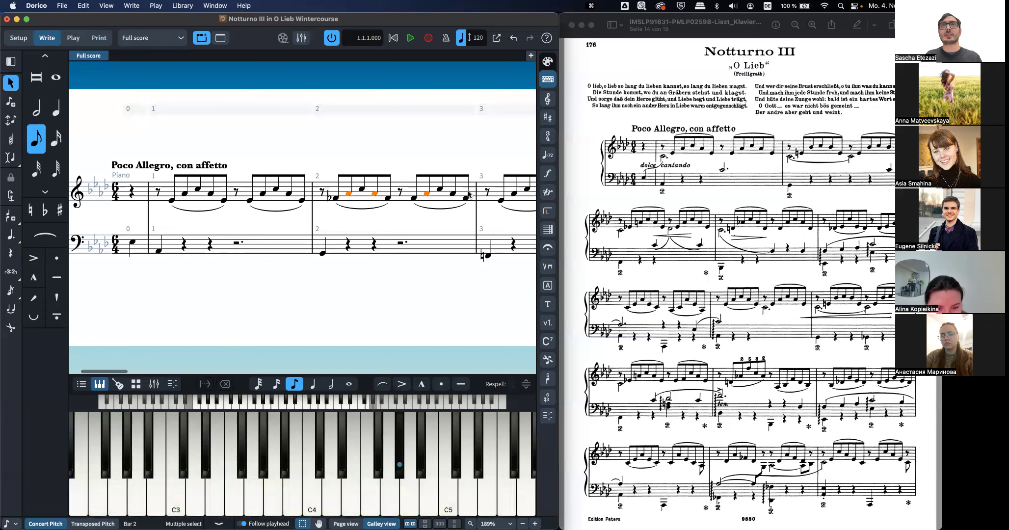
key("alt+Up")
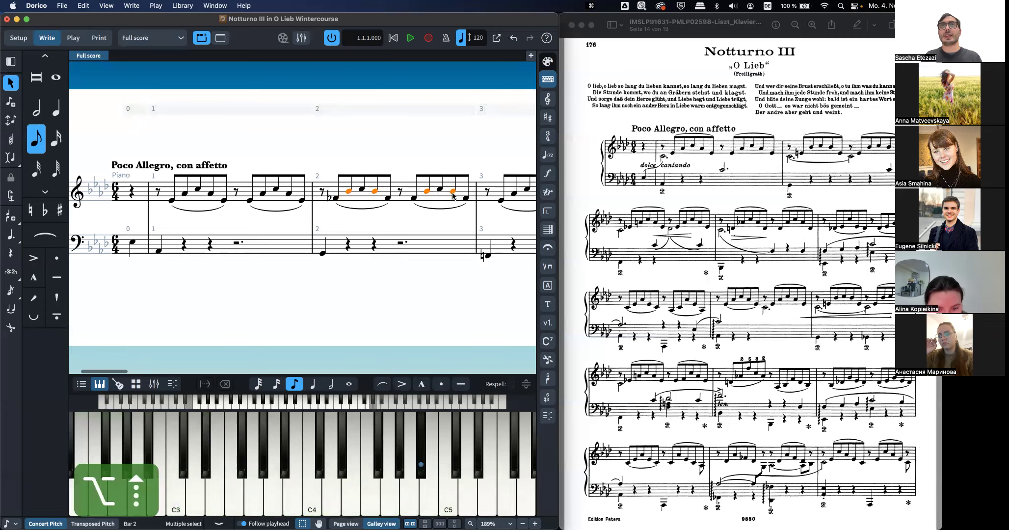
Step: Raise all four A-flats in treble bar 3 by a semitone to A-natural 4
scroll(447, 199, "right", 3)
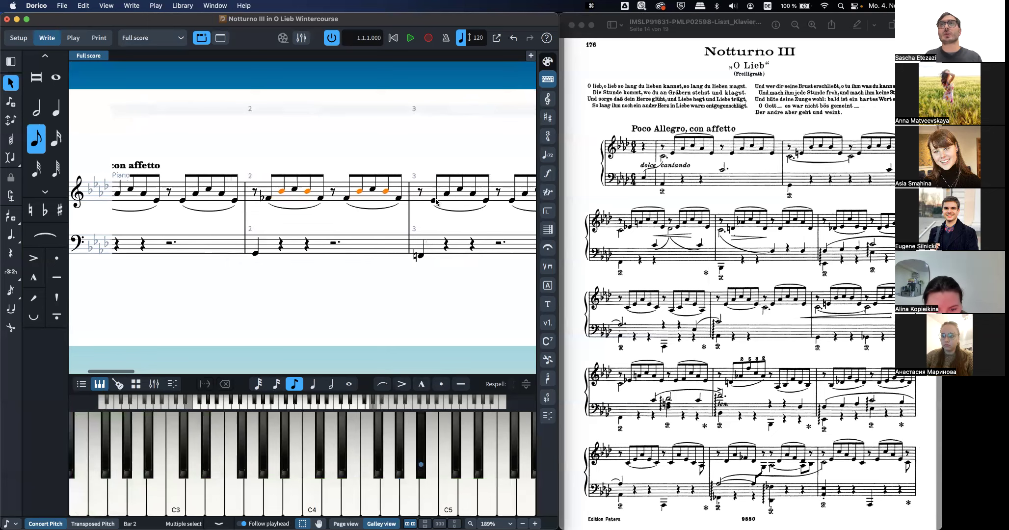
left_click(448, 196)
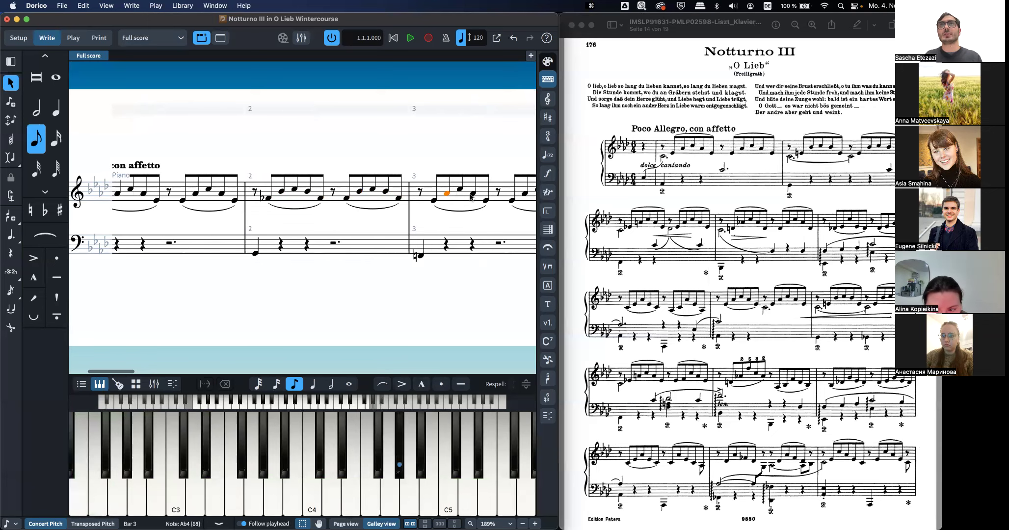
scroll(402, 200, "right", 7)
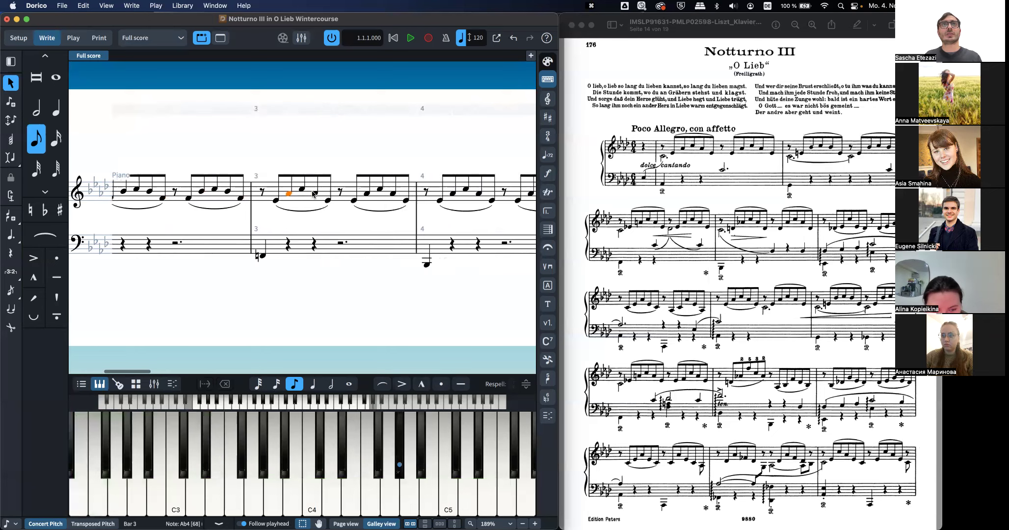
left_click(367, 193, "super")
left_click(393, 194, "super")
key("alt+shift+Up")
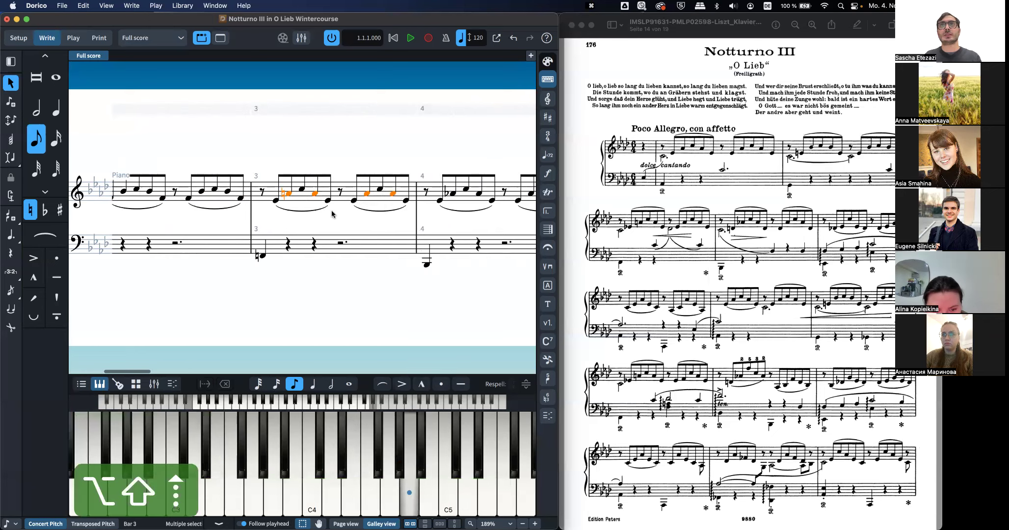
Step: Lower the outer notes of the first five-note group in treble bar 4 to D-natural 4
scroll(332, 214, "right", 1)
left_click(426, 202)
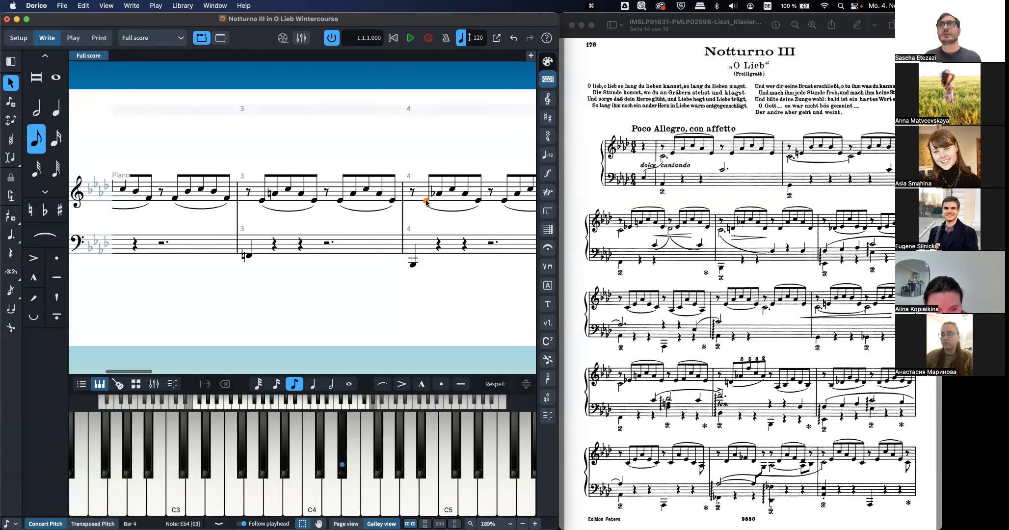
key("alt+Down")
key("alt+shift+Up")
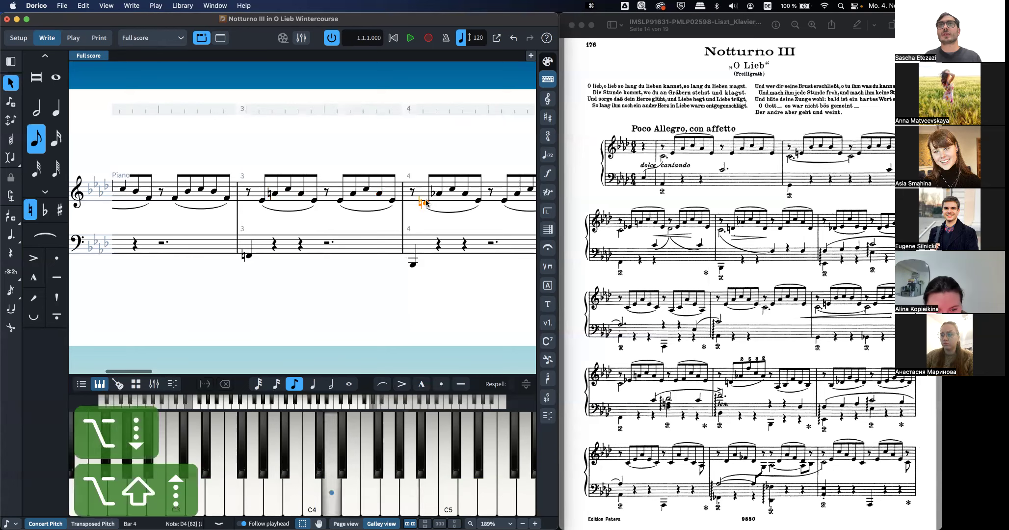
key("Right")
key("Right")
key("Right")
key("Right")
key("alt+Down")
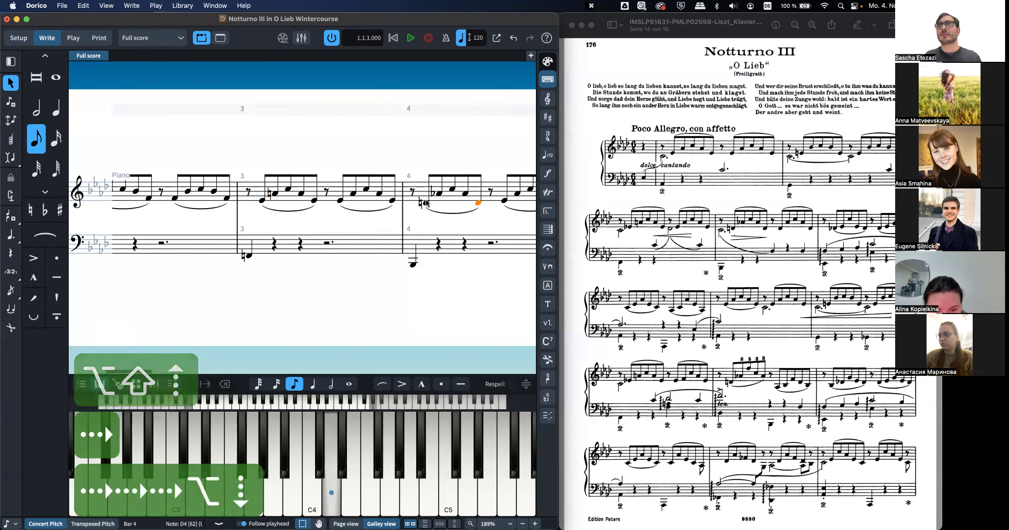
Step: Lower the first note of the second five-note group in treble bar 4 to D-natural 4
key("Right")
key("Right")
key("alt+Down")
key("Right")
key("Right")
key("Right")
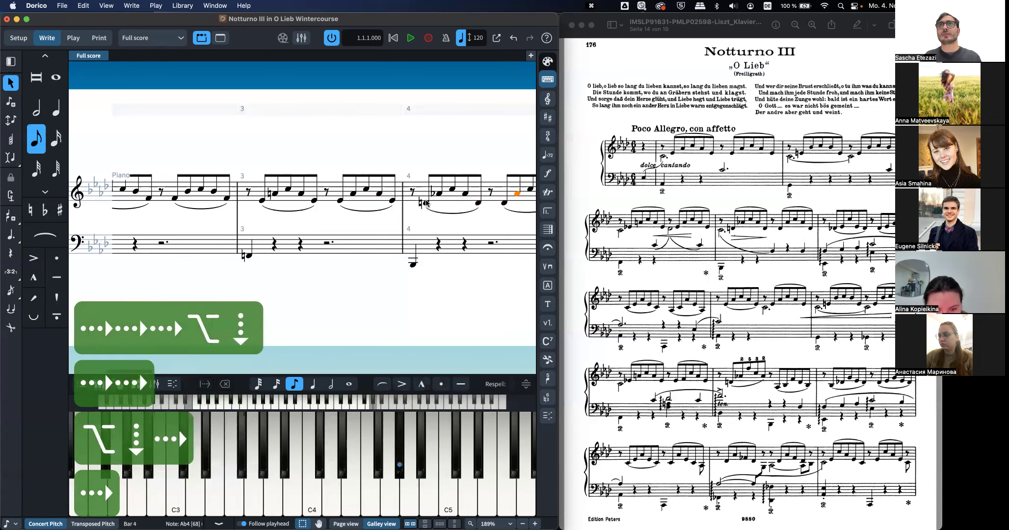
key("alt+Down")
key("Up")
key("alt+Right")
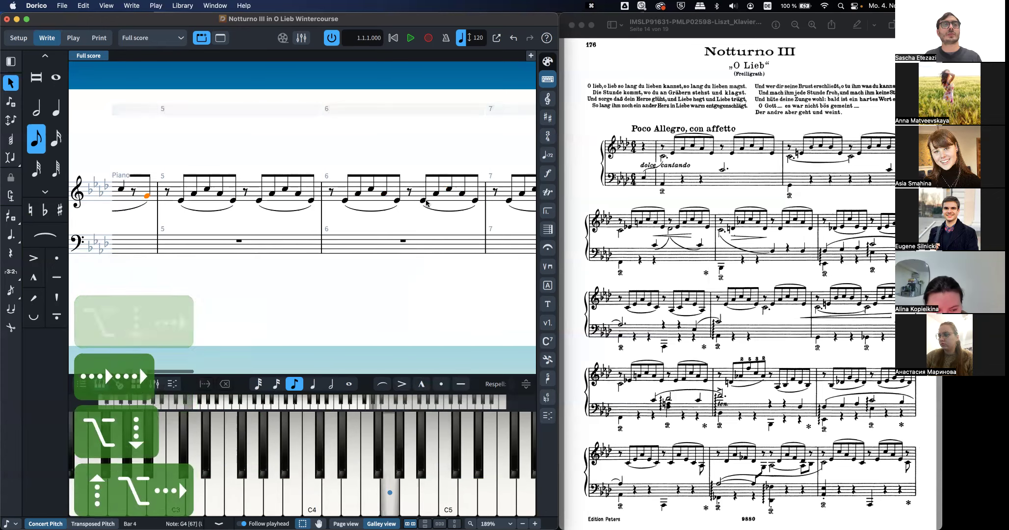
key("super+z")
key("super+z")
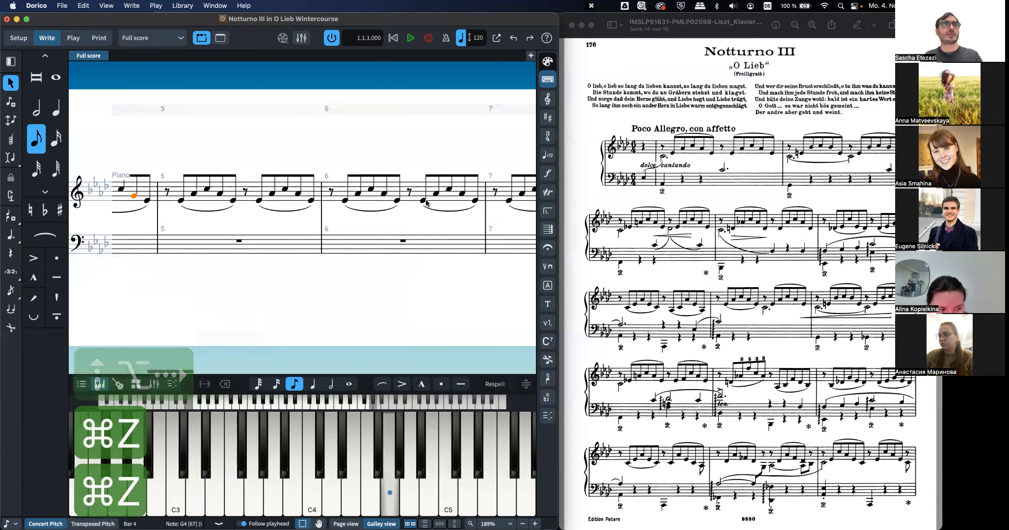
key("super+z")
Step: Lower the last note of the second five-note group in treble bar 4 to D-natural 4
key("Right")
key("alt+Down")
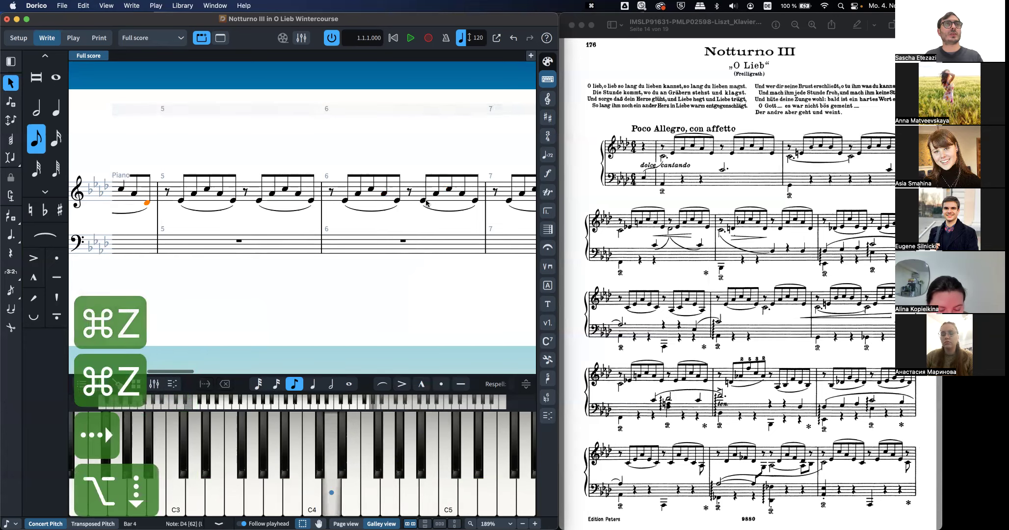
scroll(322, 223, "left", 8)
scroll(321, 223, "down", 3)
scroll(322, 223, "right", 3)
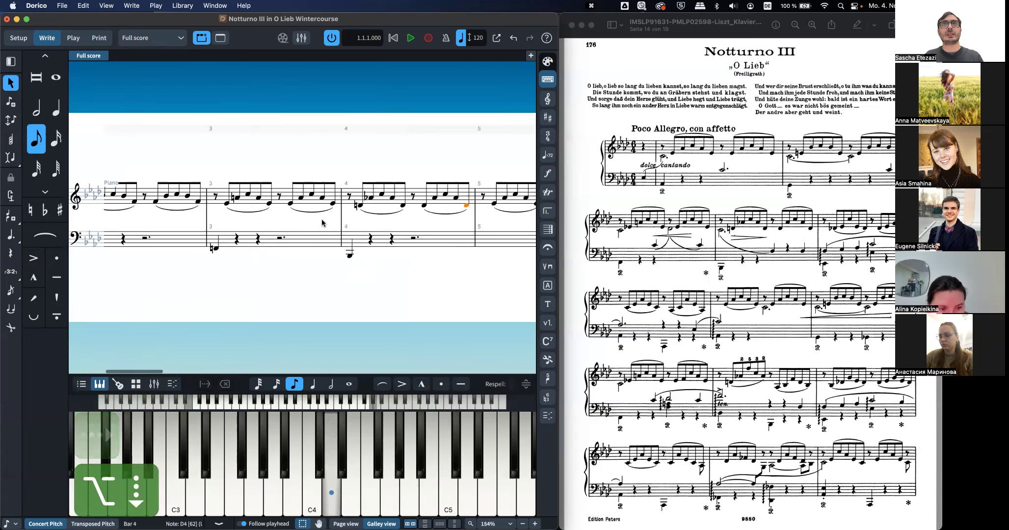
scroll(322, 223, "left", 3)
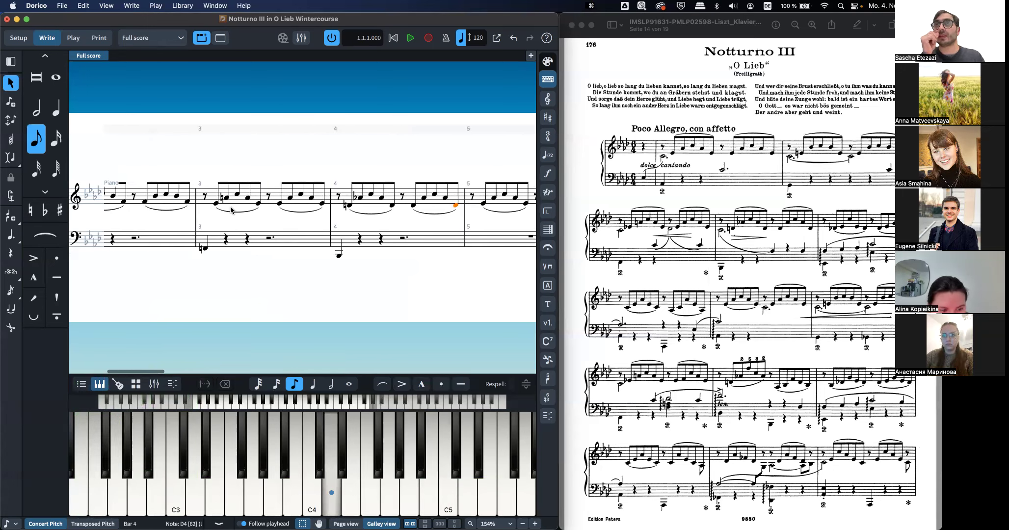
Step: Try respelling the first F-flat in treble bar 2 using the note below, and undo the respelling
scroll(245, 221, "left", 1)
scroll(245, 221, "left", 2)
scroll(261, 212, "left", 6)
left_click(261, 202)
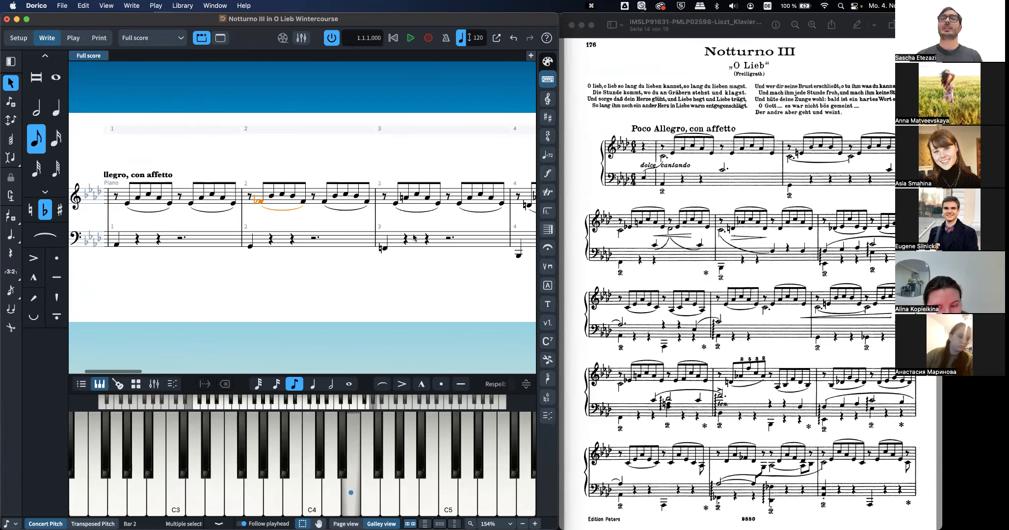
left_click(260, 201)
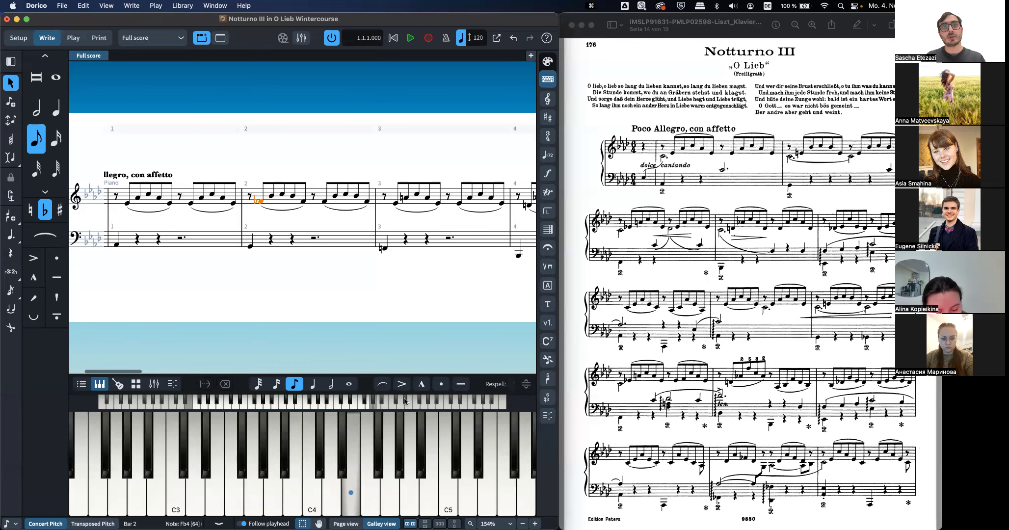
left_click_drag(559, 384, 627, 384)
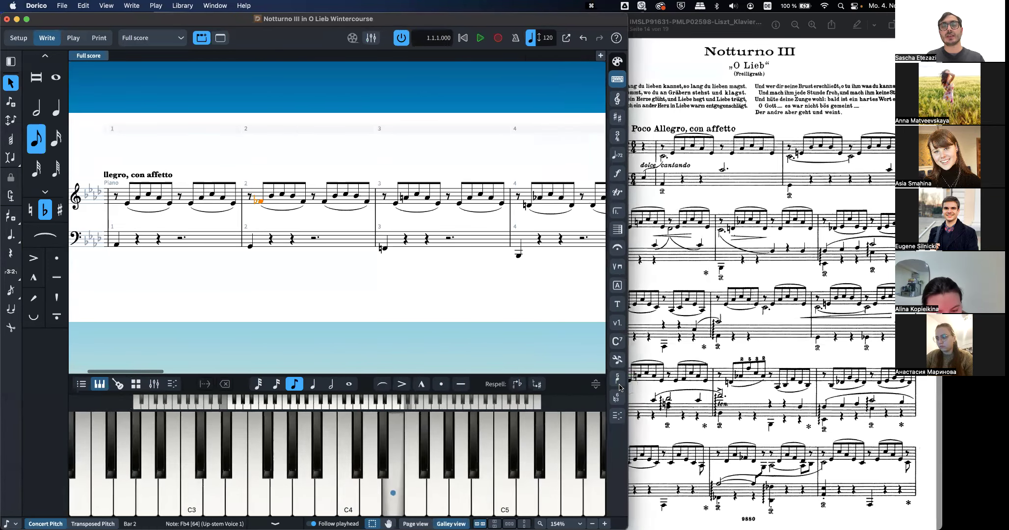
left_click(538, 387)
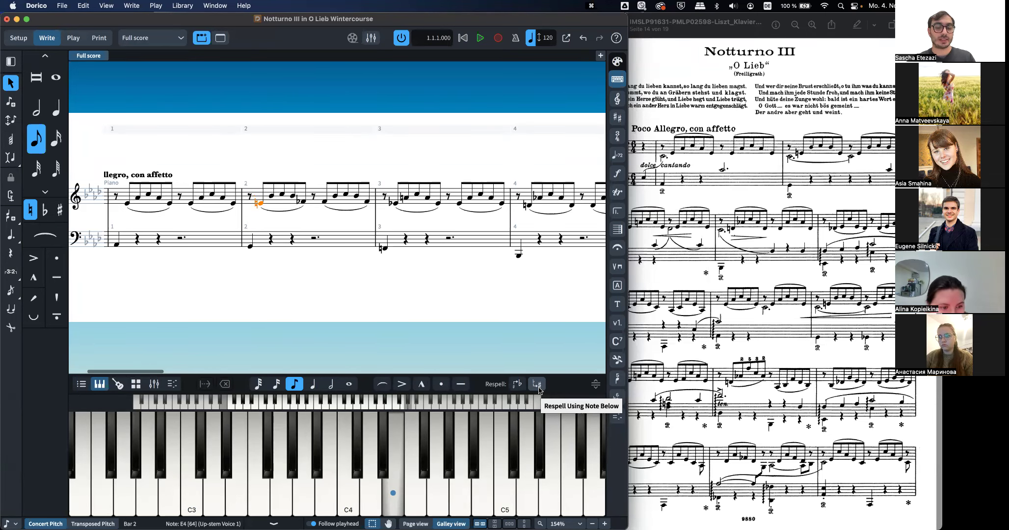
key("cmd+z")
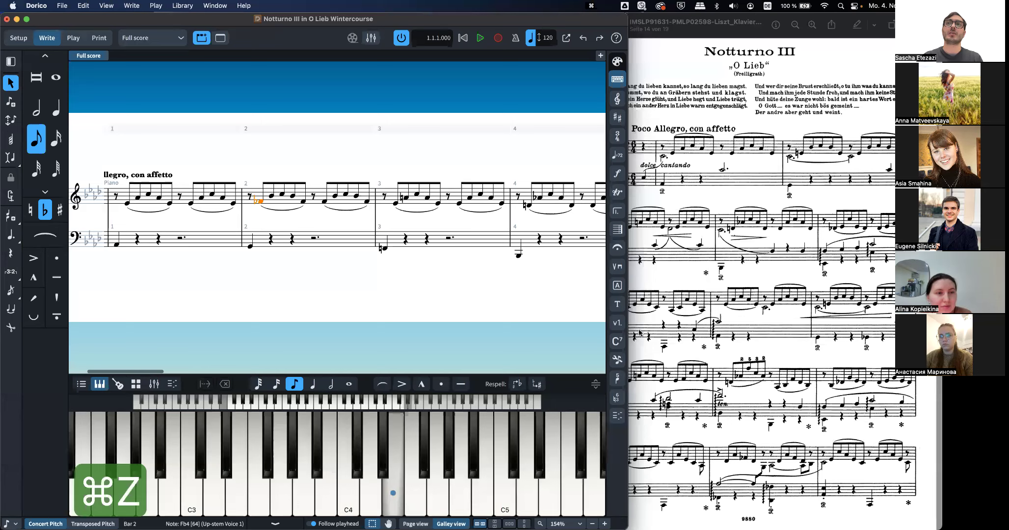
left_click_drag(630, 336, 545, 330)
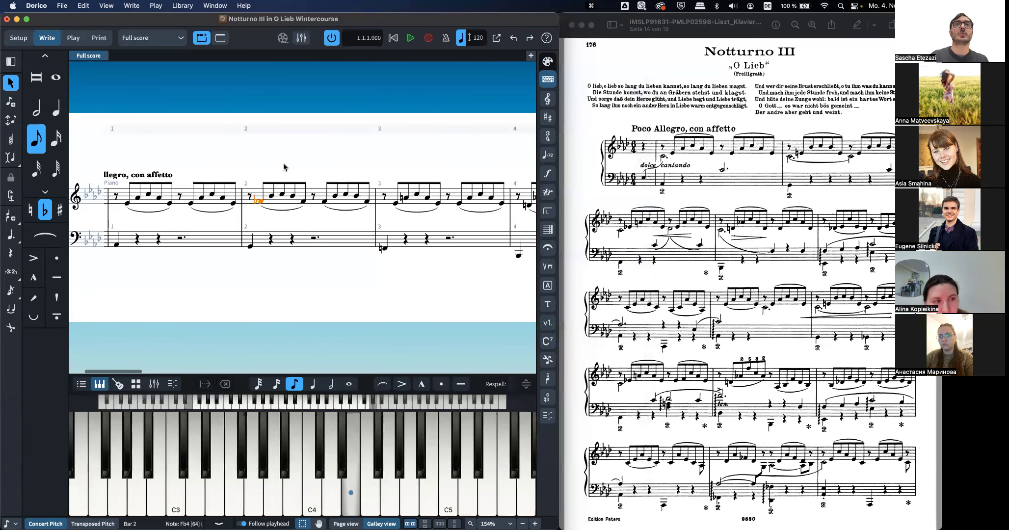
Step: Respell all four F-flats in treble bar 2 as E-naturals with the Respell Using Note Name Below command
left_click(303, 202, "super")
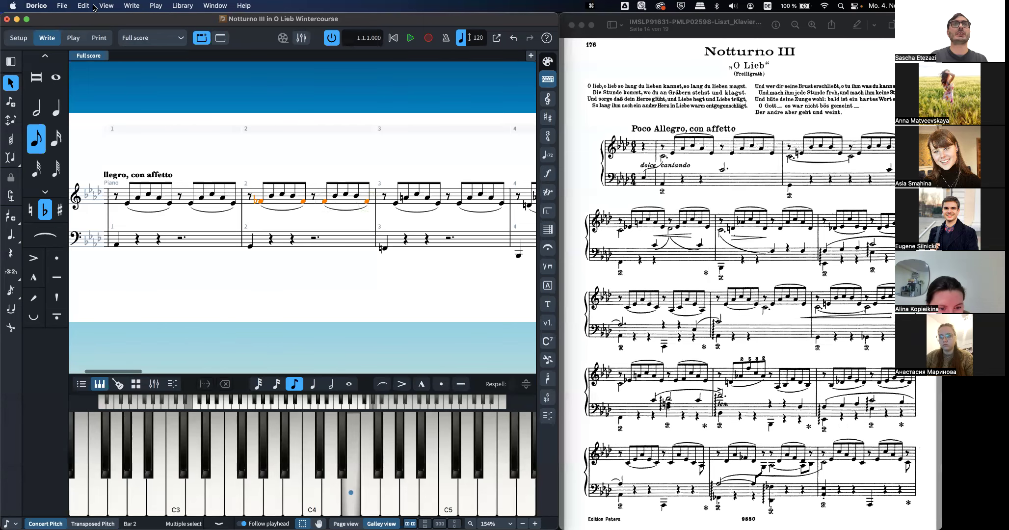
left_click(243, 6)
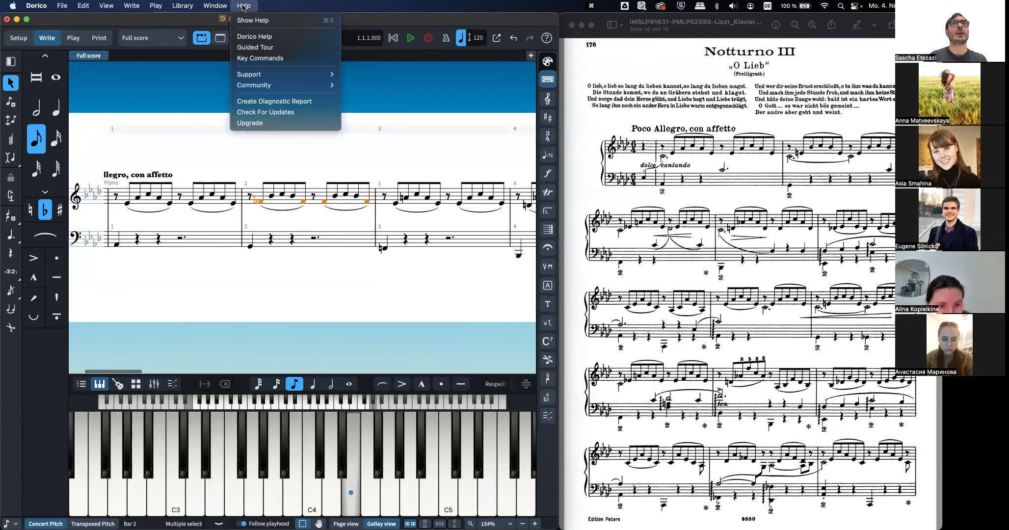
left_click(243, 6)
left_click(65, 6)
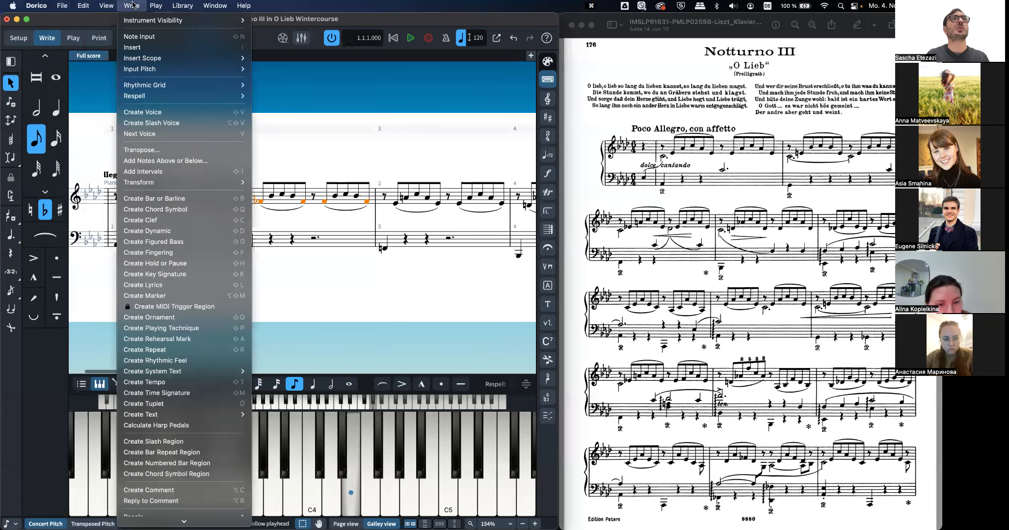
mouse_move(101, 5)
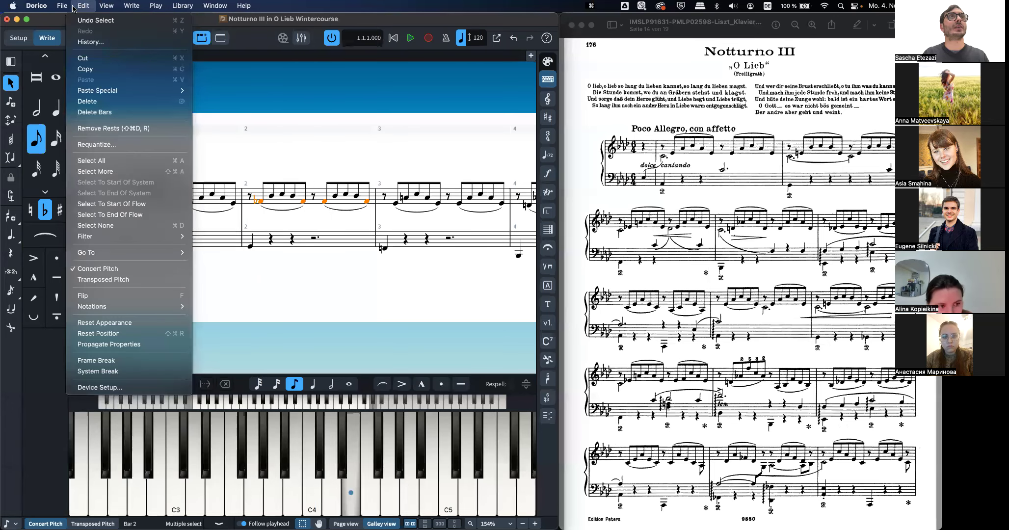
left_click(63, 6)
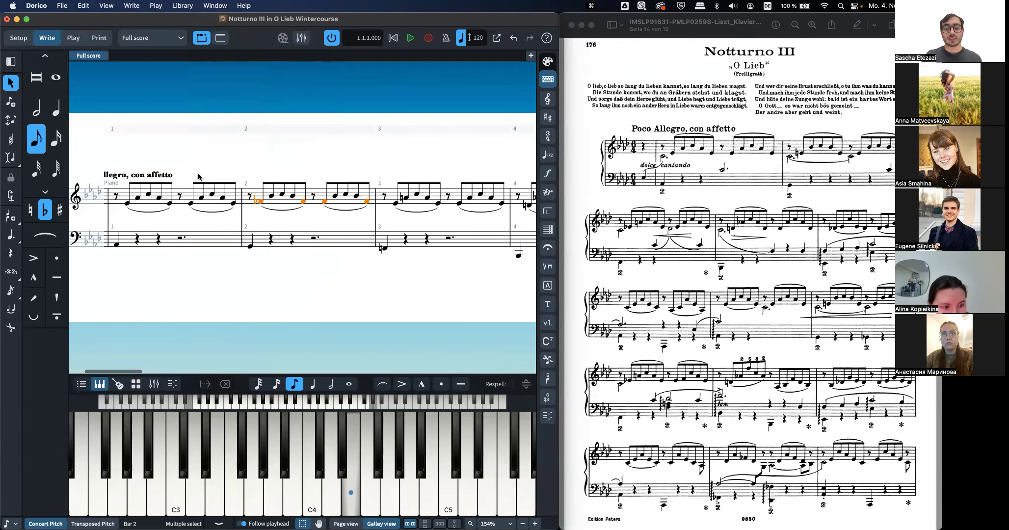
key("j")
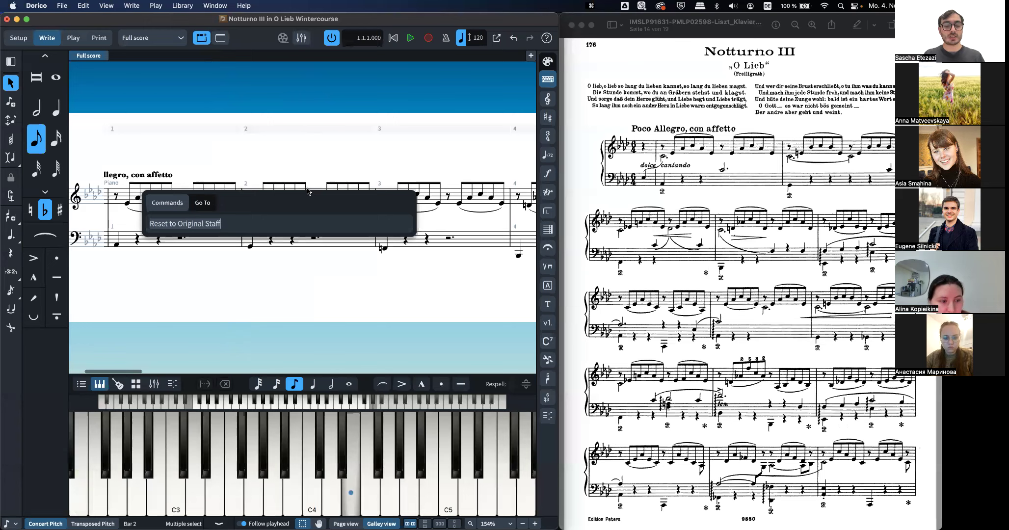
key("super+a")
type("respell")
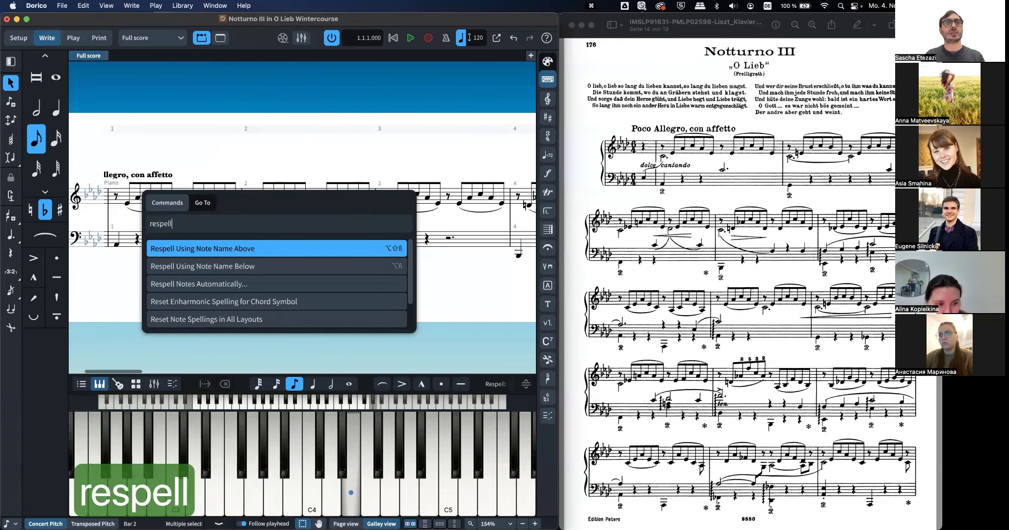
left_click(260, 267)
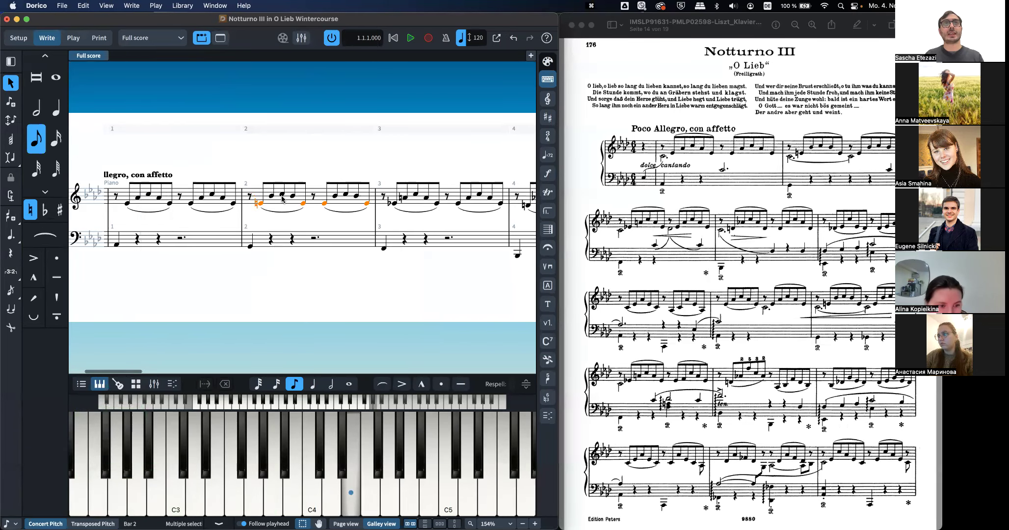
left_click(83, 5)
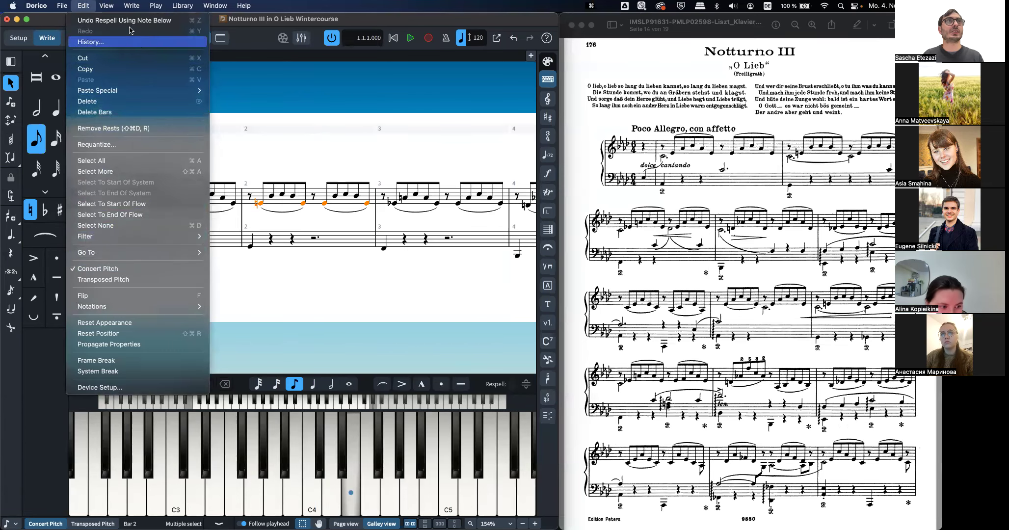
mouse_move(142, 304)
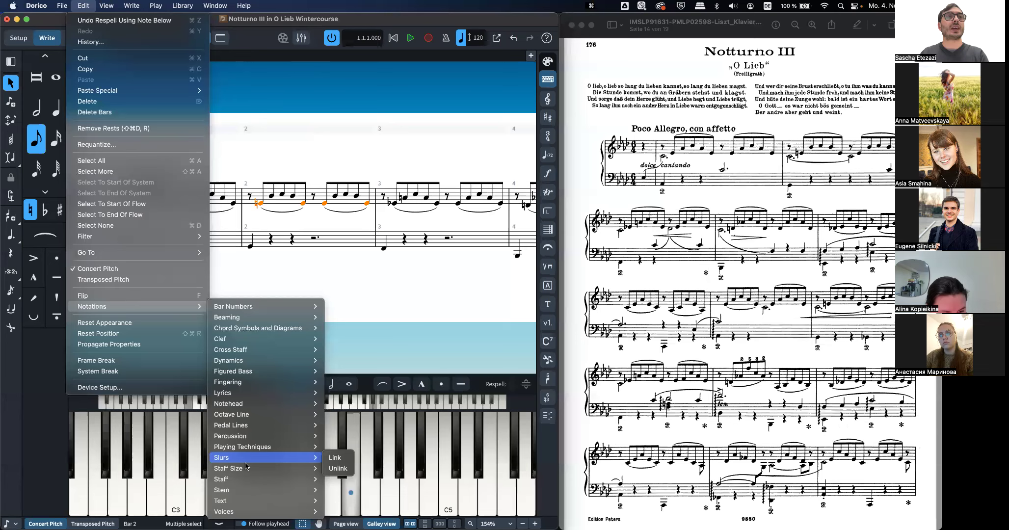
left_click(83, 5)
key("j")
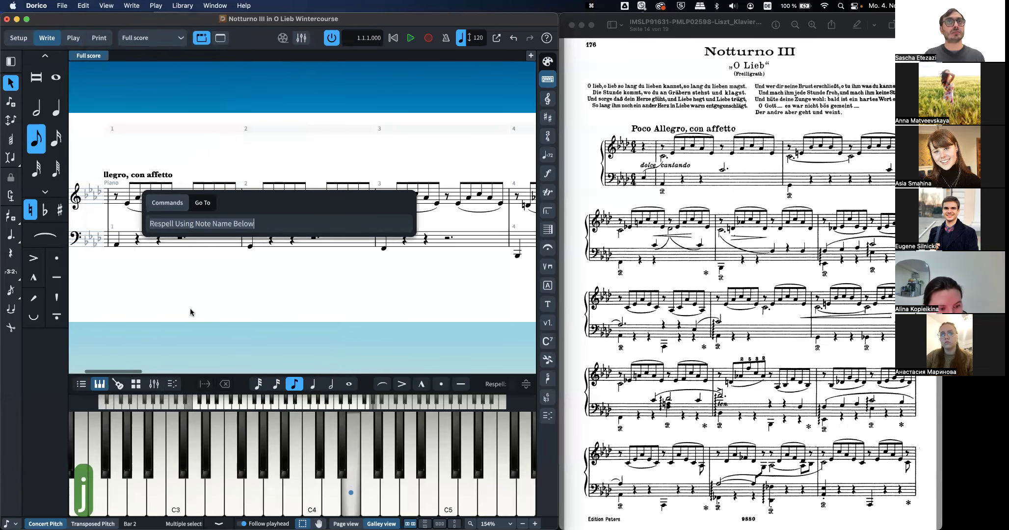
key("Return")
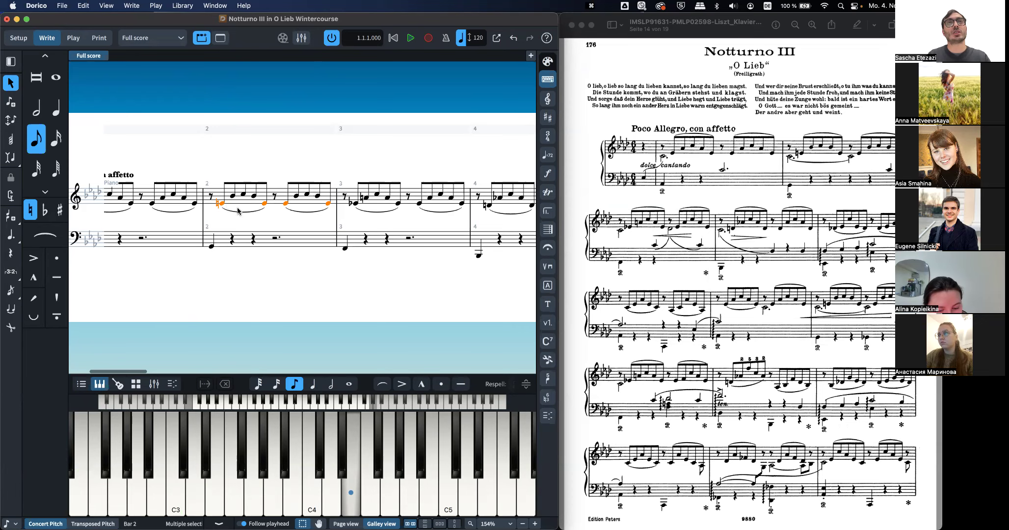
Step: In the first five-note group of treble bar 5, lower the outer notes to D-flat 4 and the second and fourth notes to E-flat 4
scroll(237, 211, "right", 5)
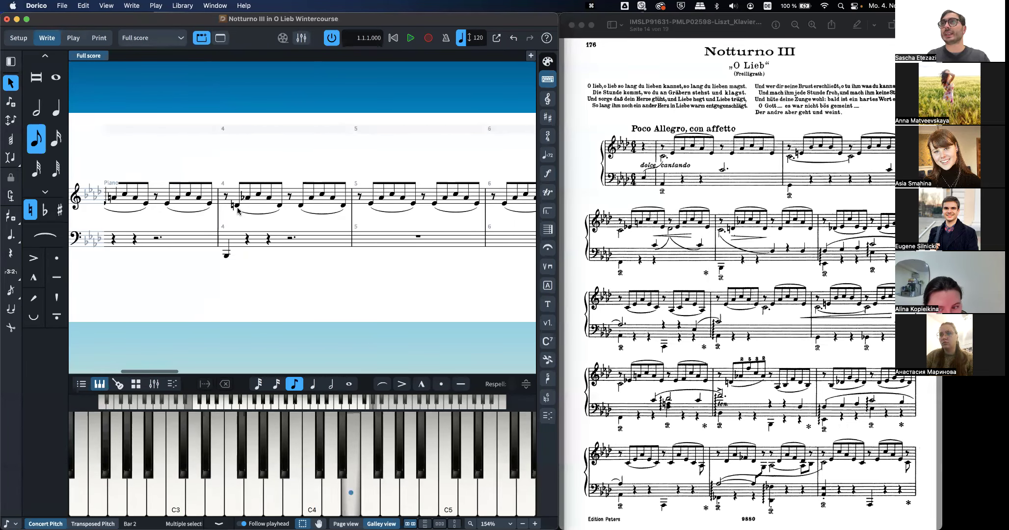
left_click(370, 204)
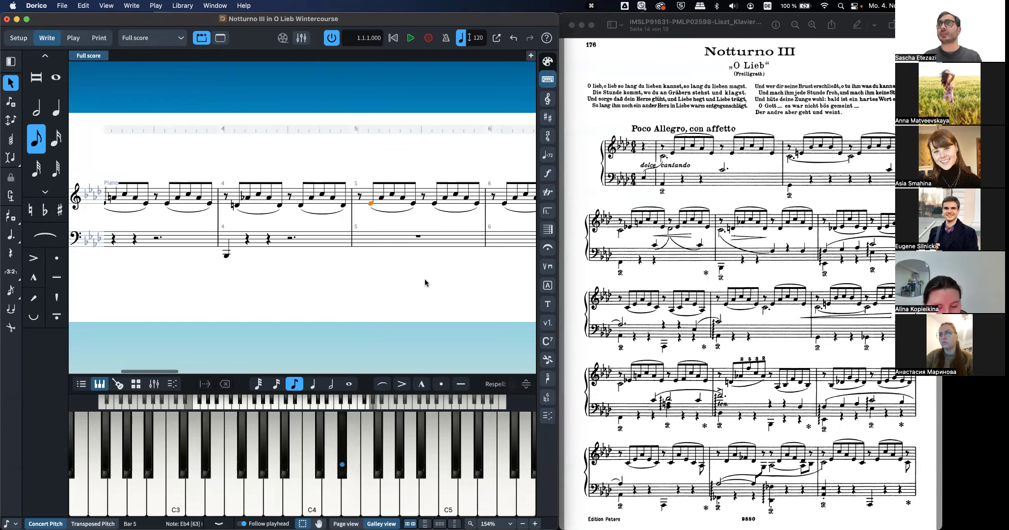
key("alt+Down")
key("Right")
key("alt+Down")
key("alt+Down")
key("alt+Down")
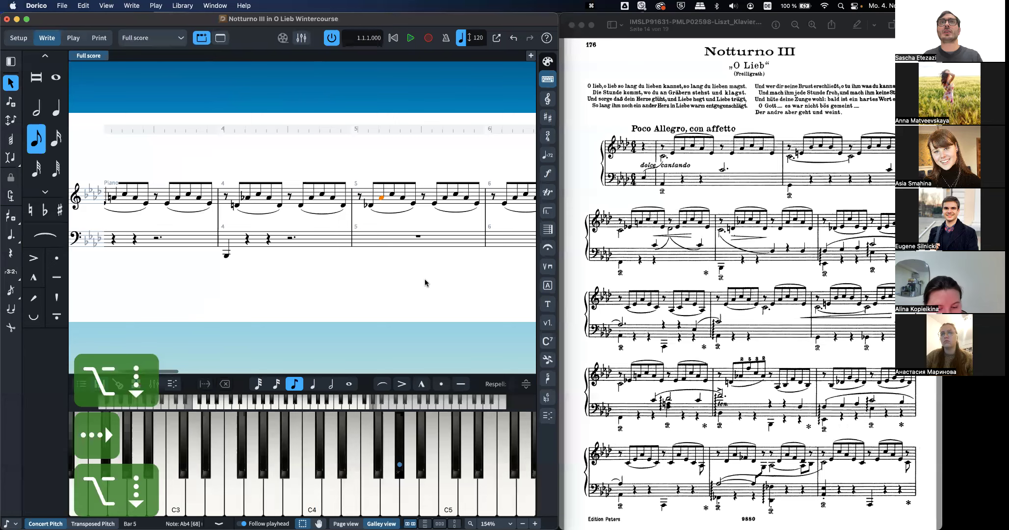
key("Right")
key("Right")
key("Right")
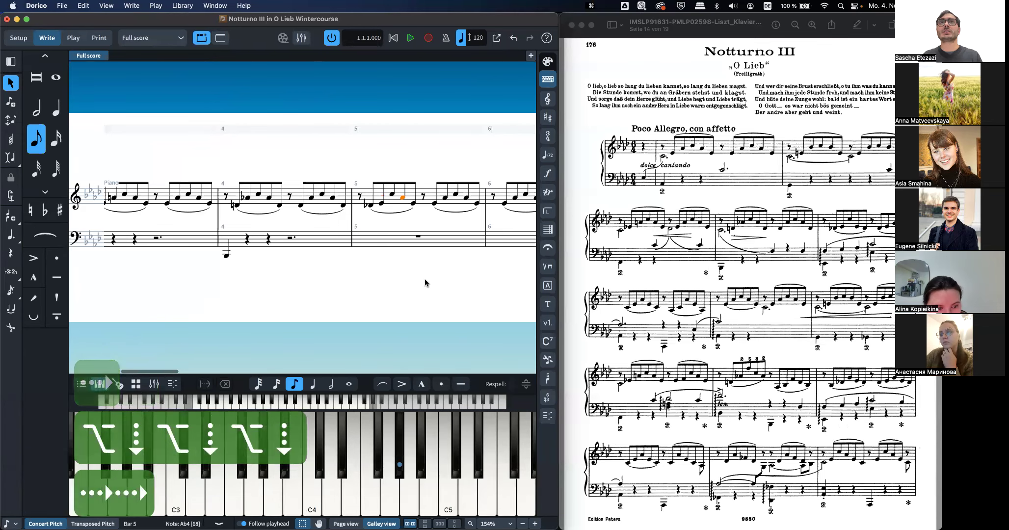
key("alt+Down")
Step: In the second group of treble bar 5, lower the outer notes to D-flat 4, the second and fourth to E-flat 4, and the middle to G4
key("Right")
key("Right")
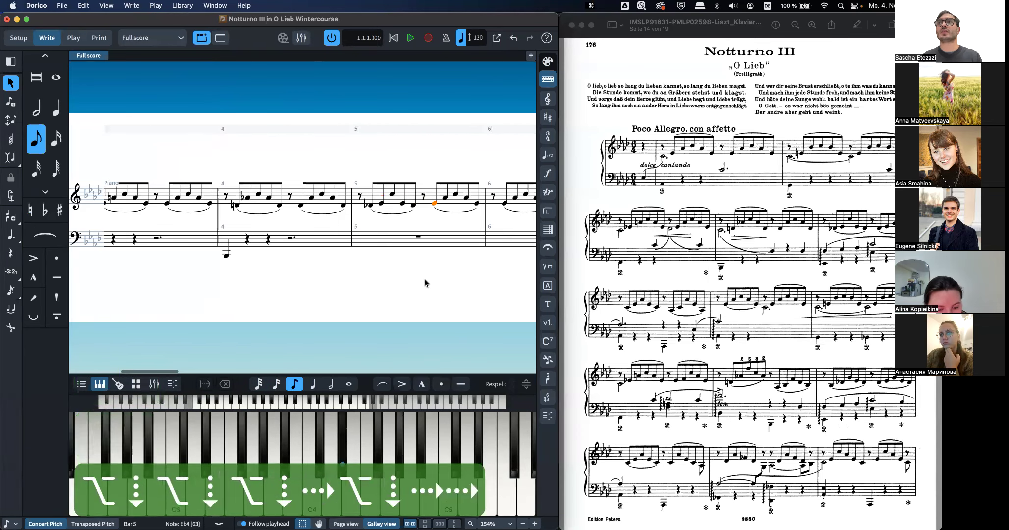
key("alt+Down")
key("Right")
key("Right")
key("alt+Down")
key("alt+Down")
key("alt+Down")
key("Right")
key("alt+Down")
key("alt+Down")
key("alt+Down")
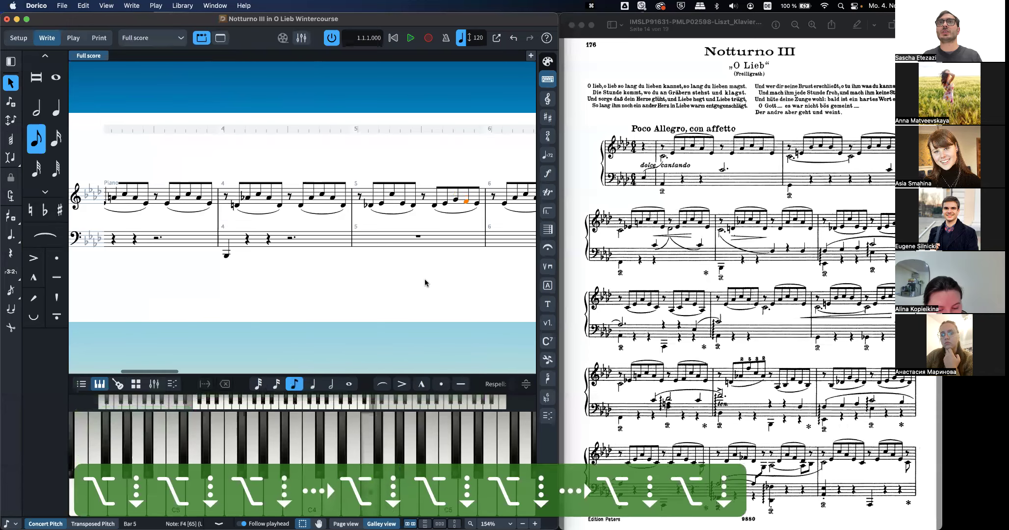
key("Right")
key("alt+Down")
Step: Lower both five-note groups in treble bar 6 by two staff steps so that each starts on C4
key("Right")
key("Right")
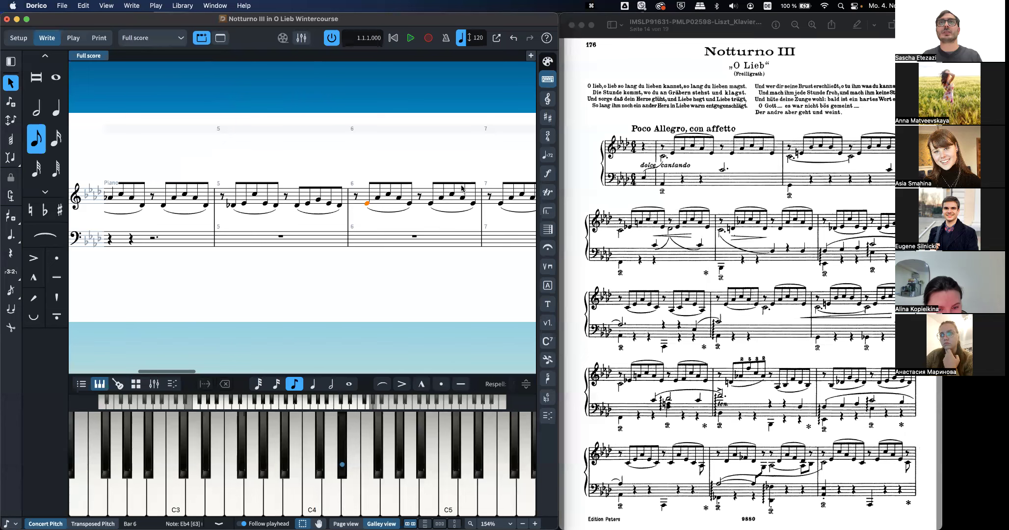
left_click(405, 184)
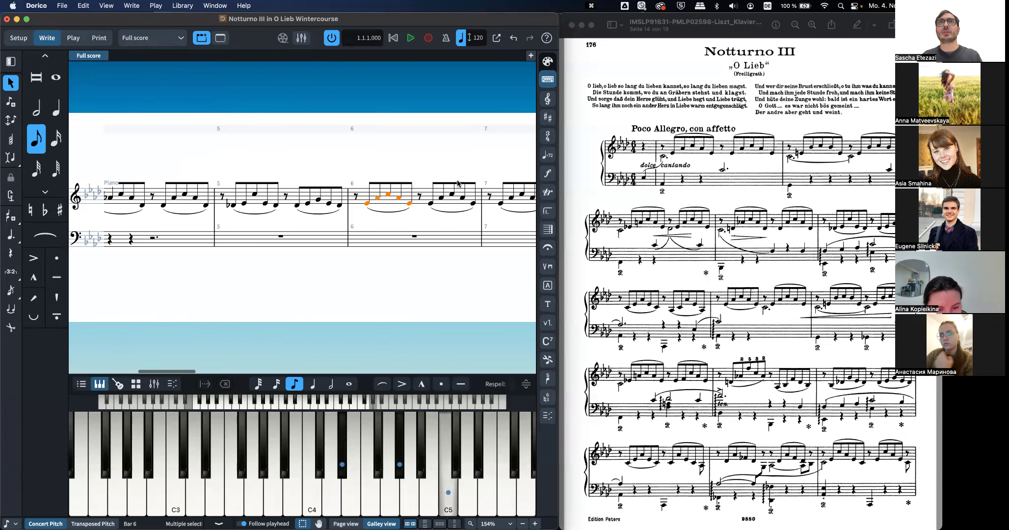
key("alt+Down")
key("alt+Down")
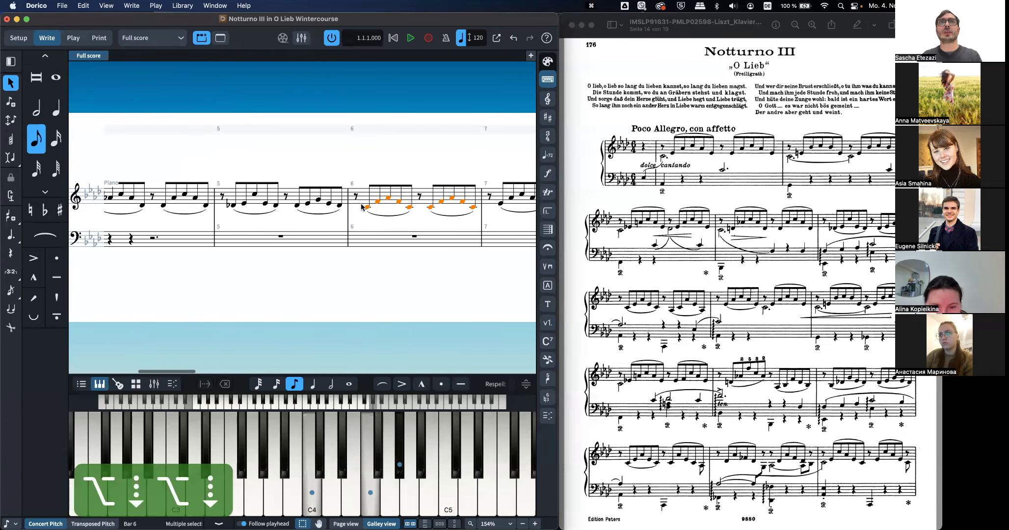
Step: Lower the second and fourth notes of both five-note groups in treble bar 6 to E-flat 4
left_click(377, 202)
left_click(399, 202, "super")
left_click(441, 202, "super")
left_click(462, 201, "super")
key("alt+Down")
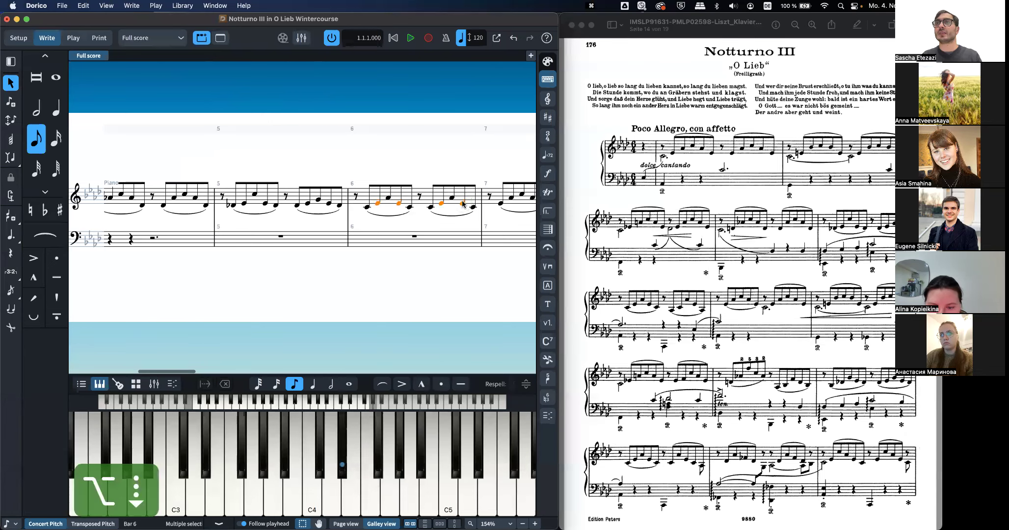
Step: In the second group of treble bar 6, lower the first and last notes to A-flat 3 and the second note to C4
left_click(439, 205)
key("alt+Down")
key("alt+Down")
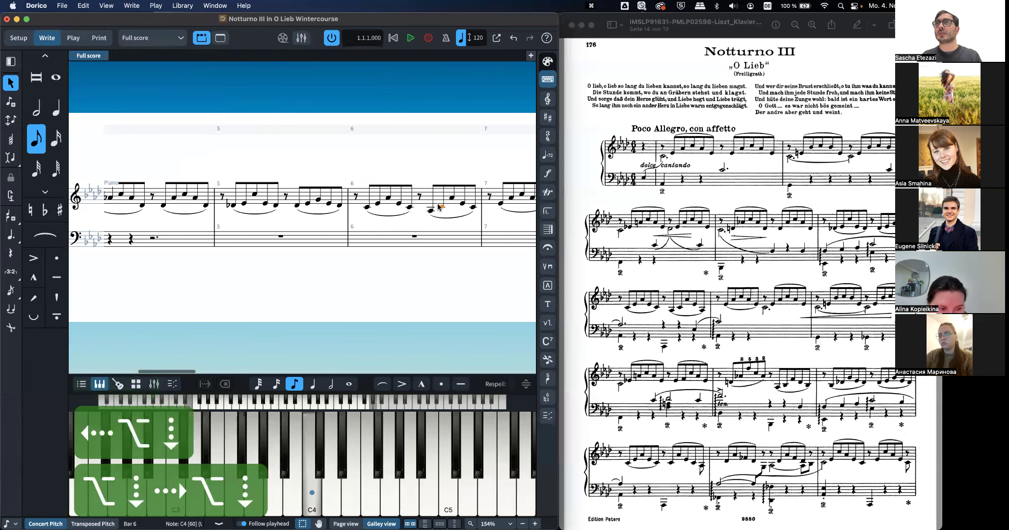
left_click(474, 210)
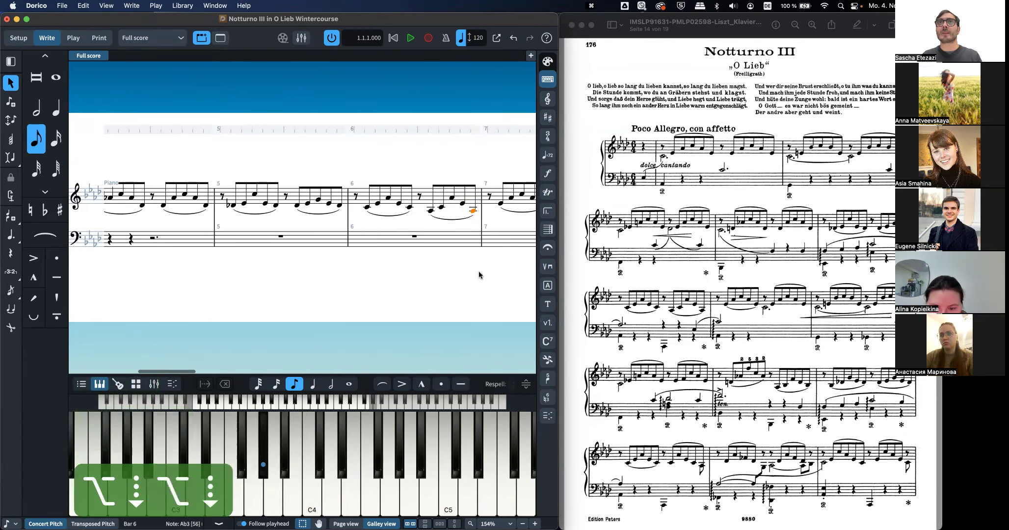
Step: Start half-note input at the first rest of treble bar 1, try entering C4 in the current voice, and undo that note
scroll(478, 271, "right", 5)
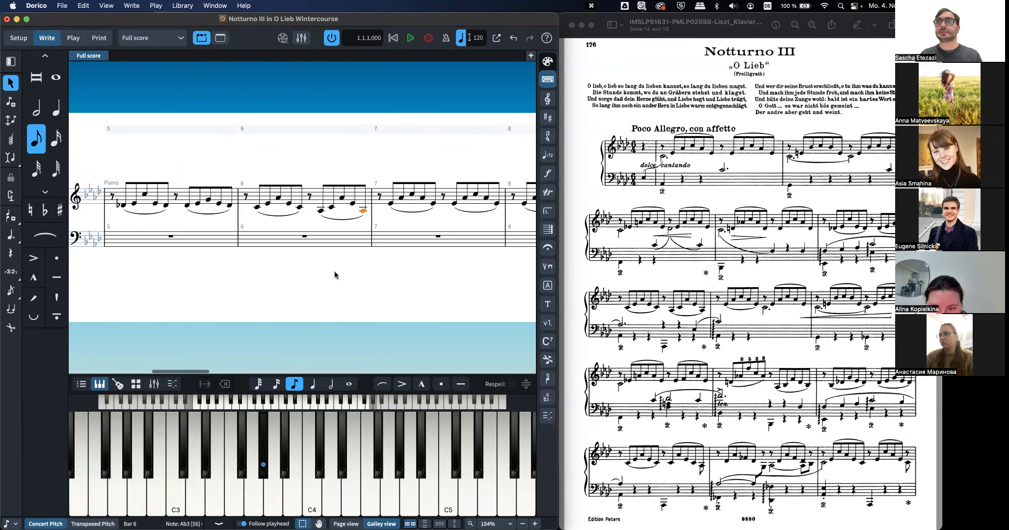
scroll(334, 272, "left", 5)
scroll(334, 274, "left", 6)
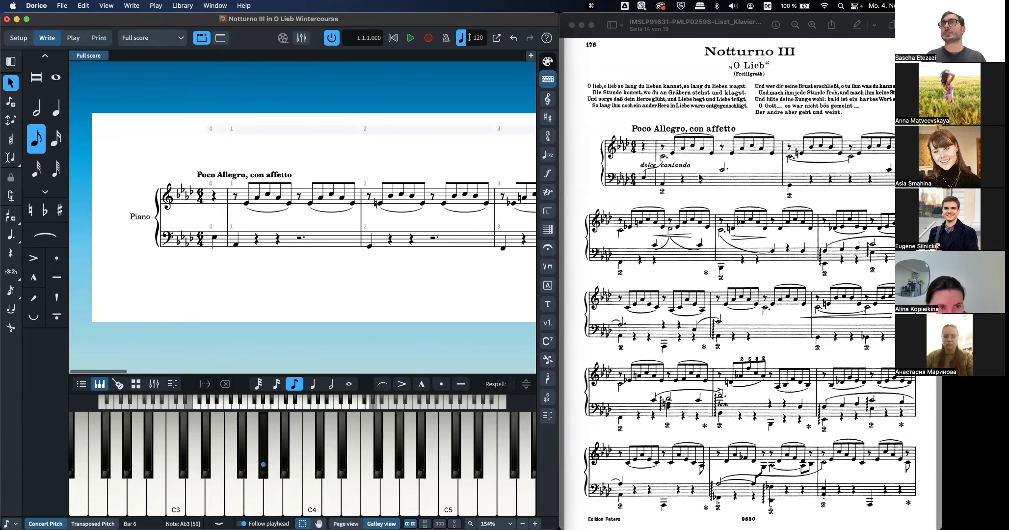
left_click(234, 197)
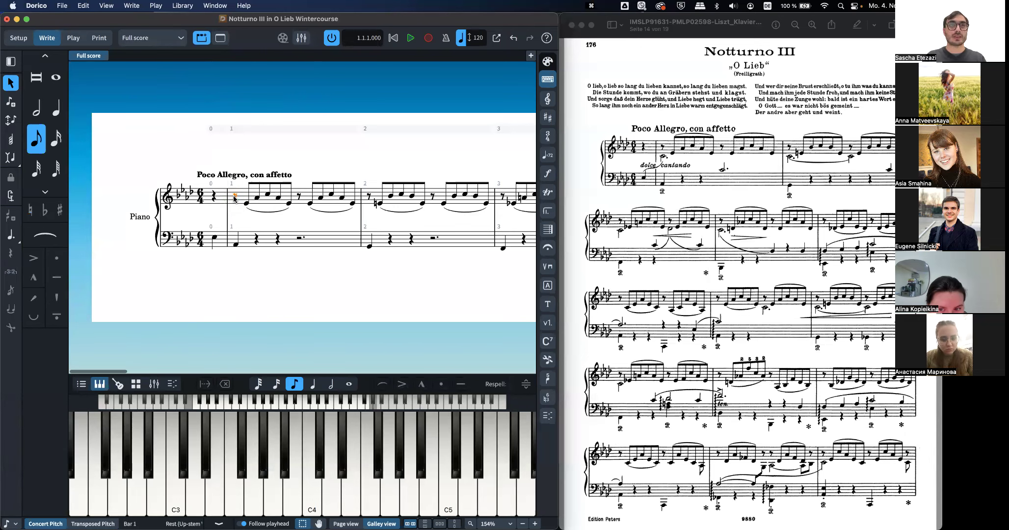
key("shift+n")
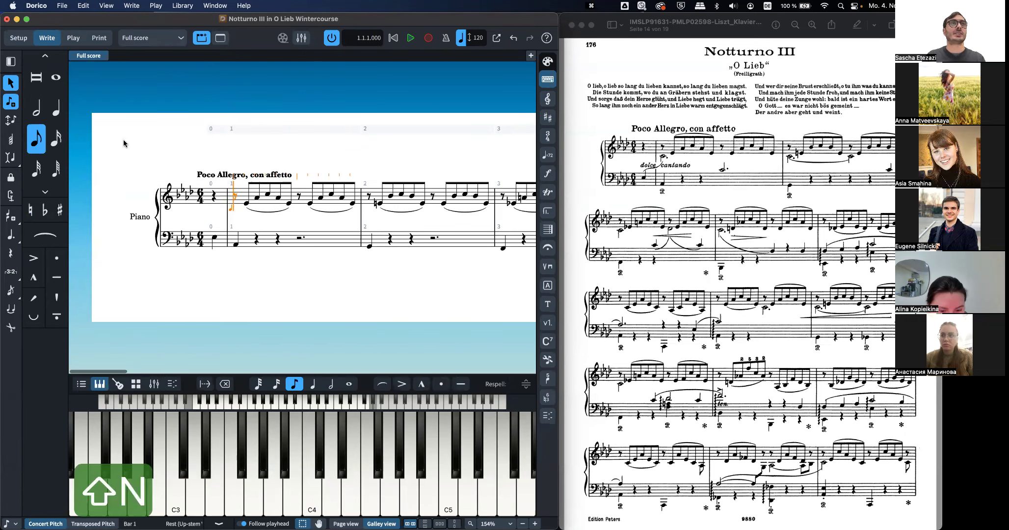
key("7")
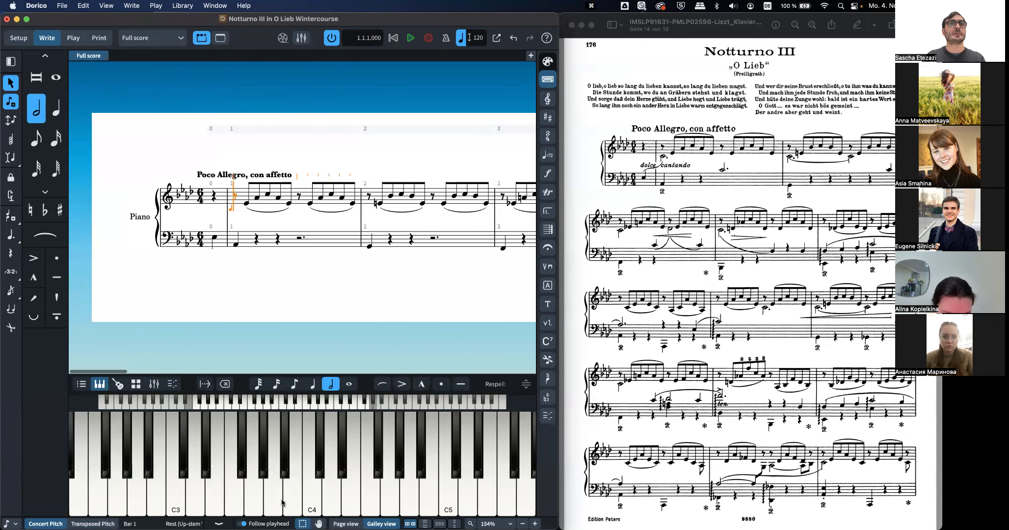
left_click(309, 499)
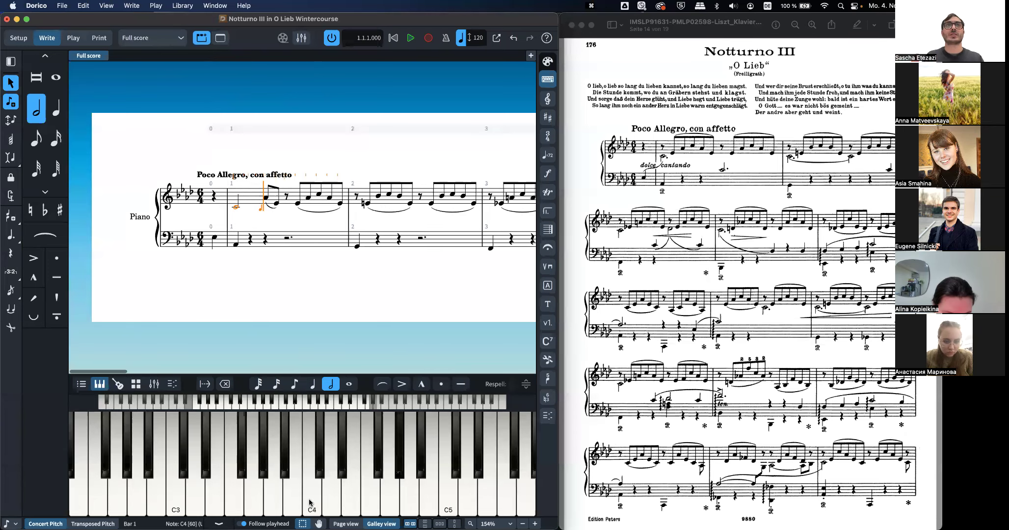
key("super+z")
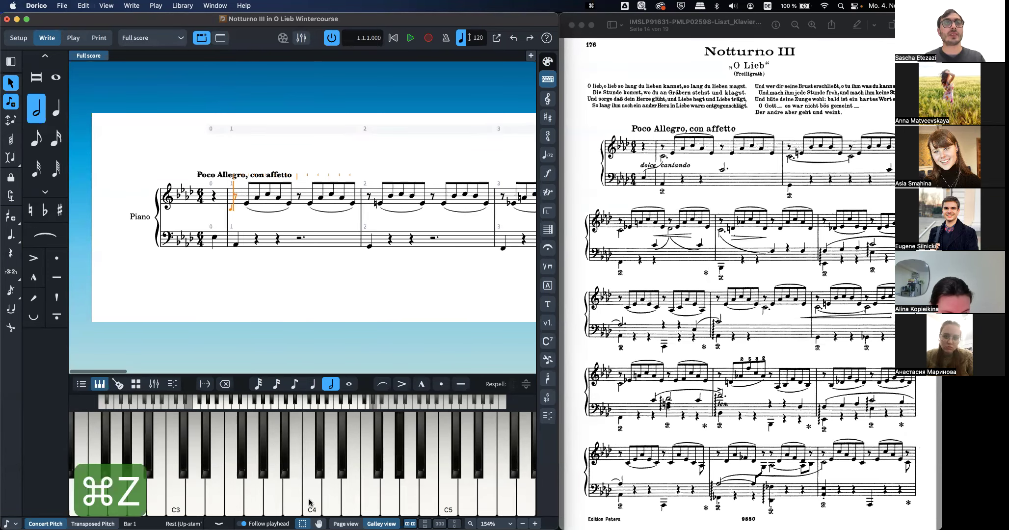
Step: Enter a dotted half-note C4 at the start of treble bar 1 in a new down-stem voice
scroll(214, 211, "up", 4)
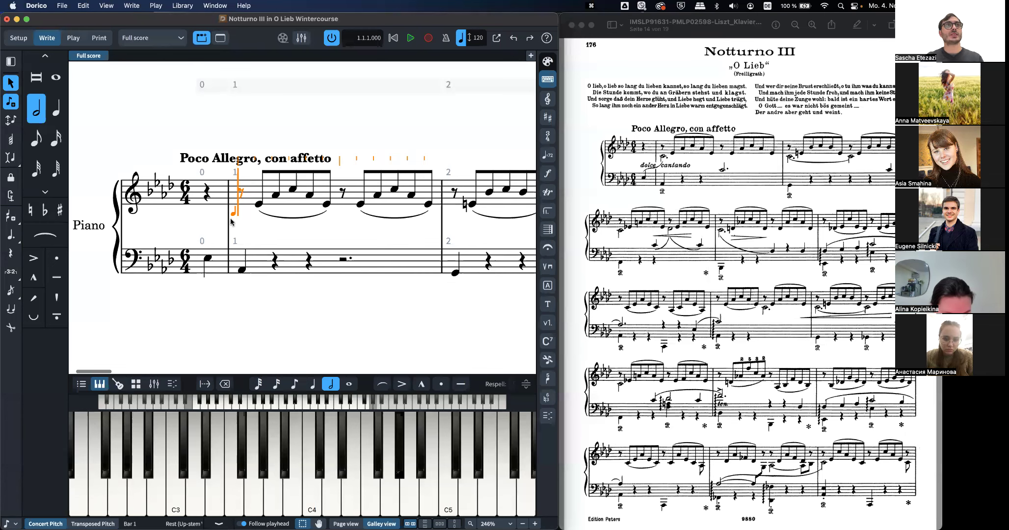
left_click(14, 220)
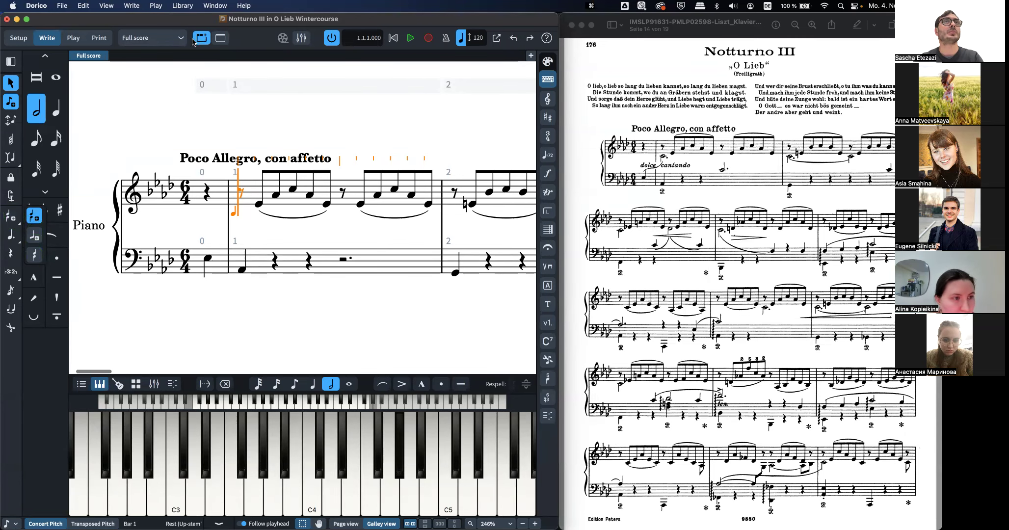
left_click(8, 219)
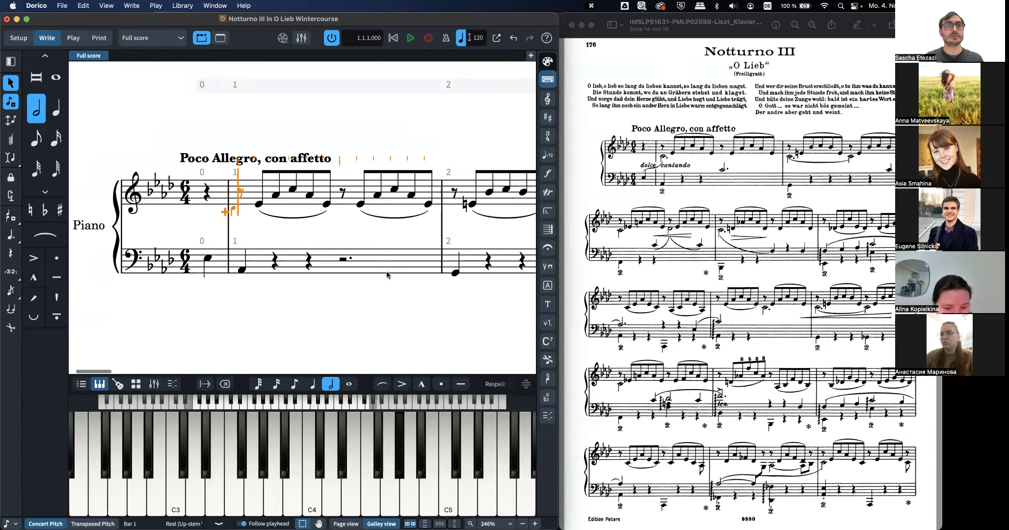
left_click(11, 235)
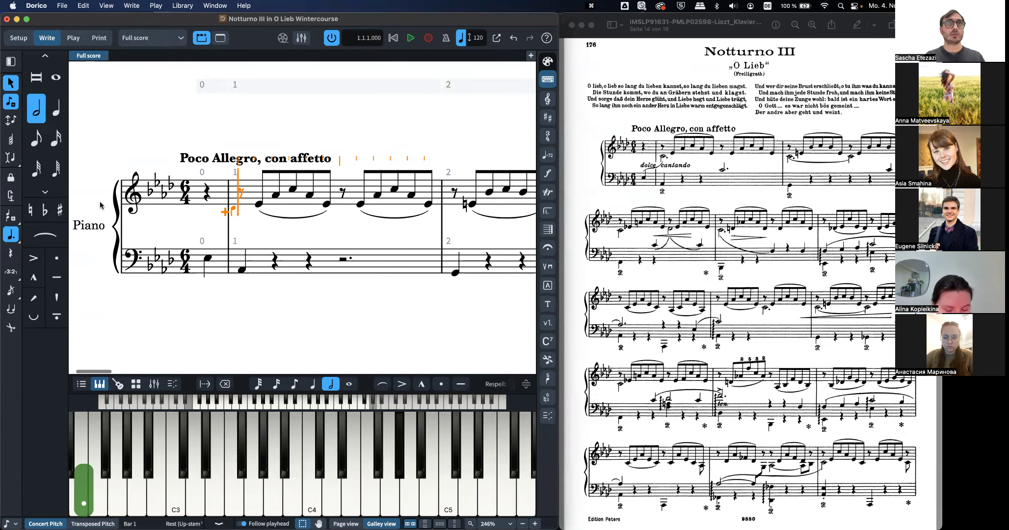
key("c")
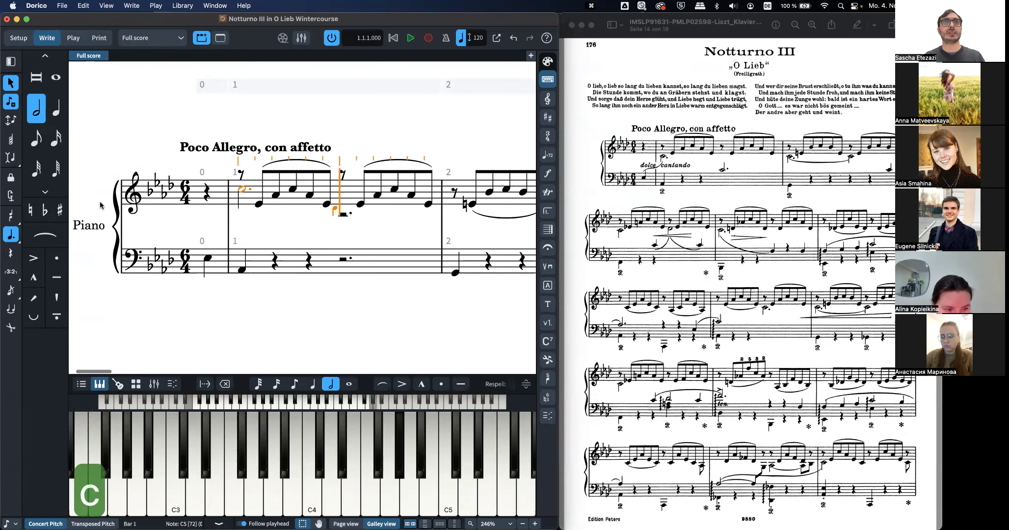
key("alt+super+Down")
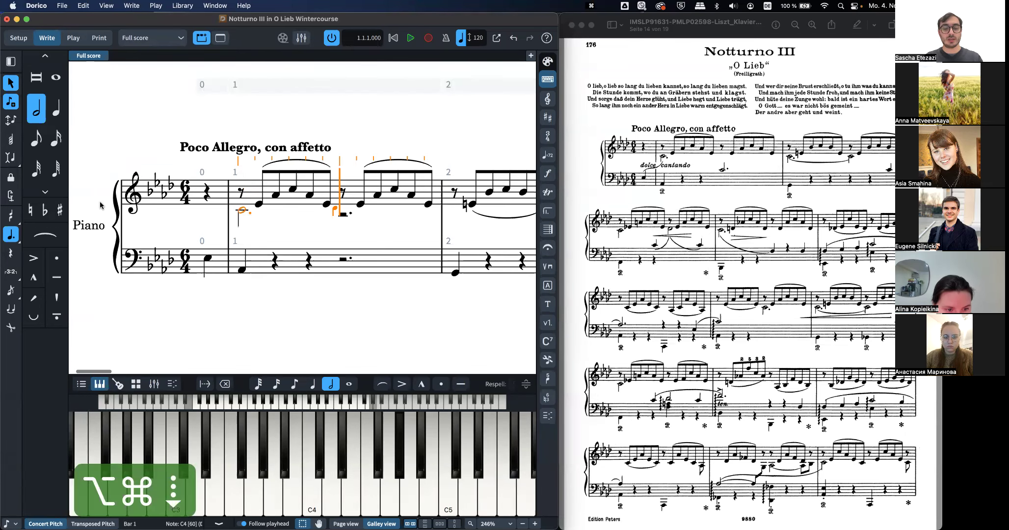
Step: Repeat the dotted half-note C4 in the second half of treble bar 1 and at the start of bar 2
key("r")
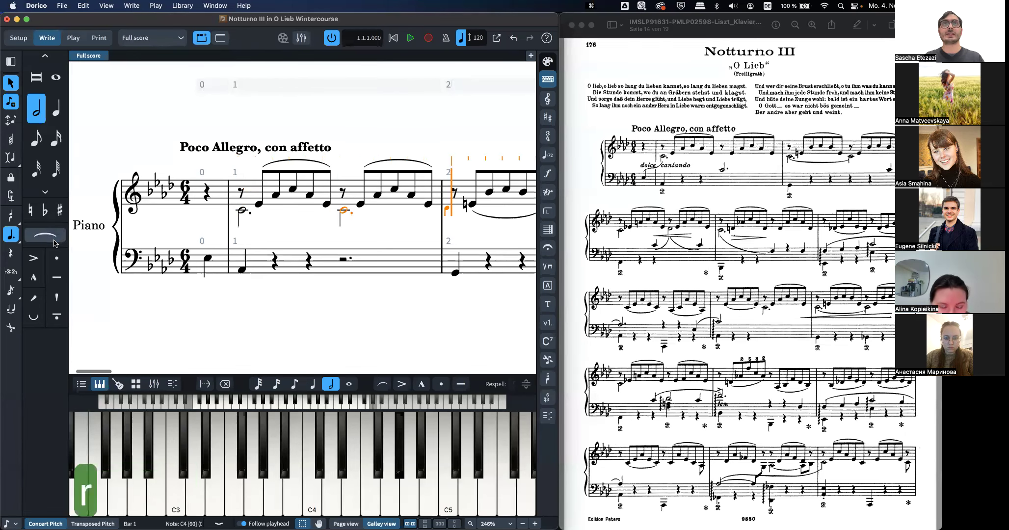
scroll(302, 249, "right", 5)
key("r")
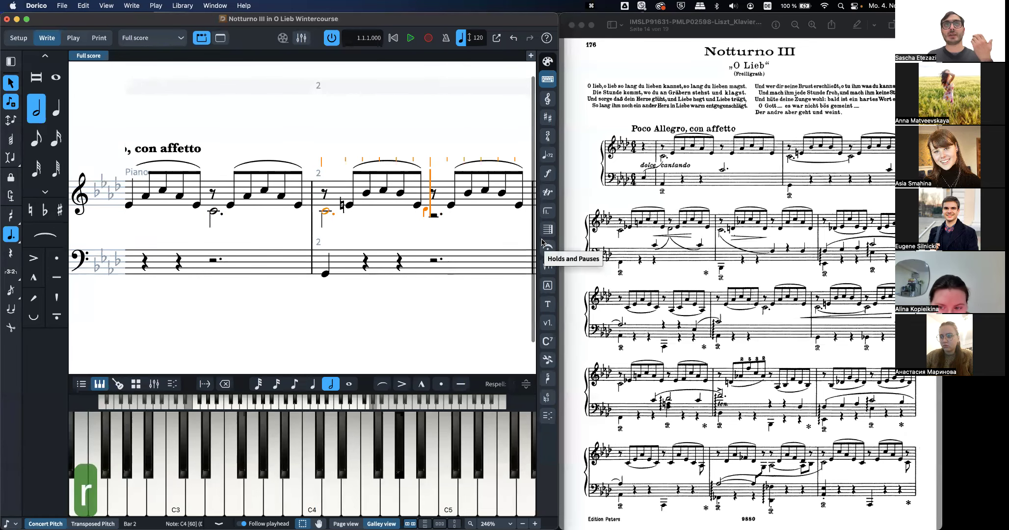
Step: Lengthen the C4 in treble bar 2 to a dotted half tied to a half note, and add a quarter-note C4 on the last beat
key("alt+shift+Right")
key("alt+shift+Right")
key("alt+shift+Right")
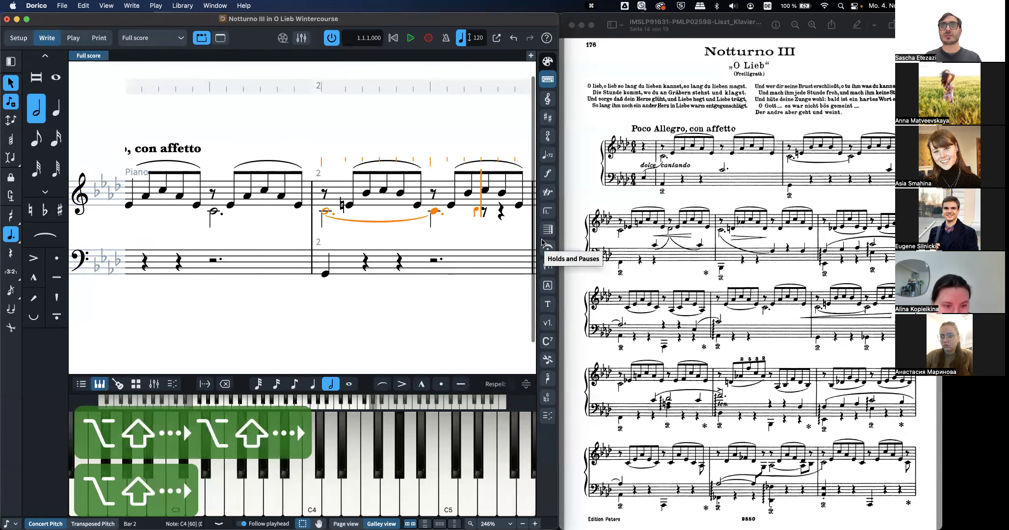
key("alt+shift+Right")
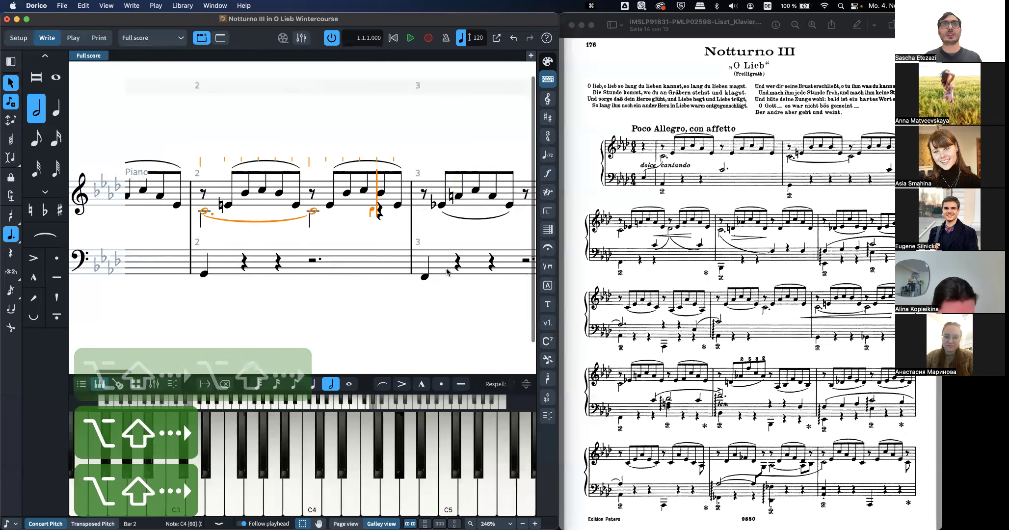
key("6")
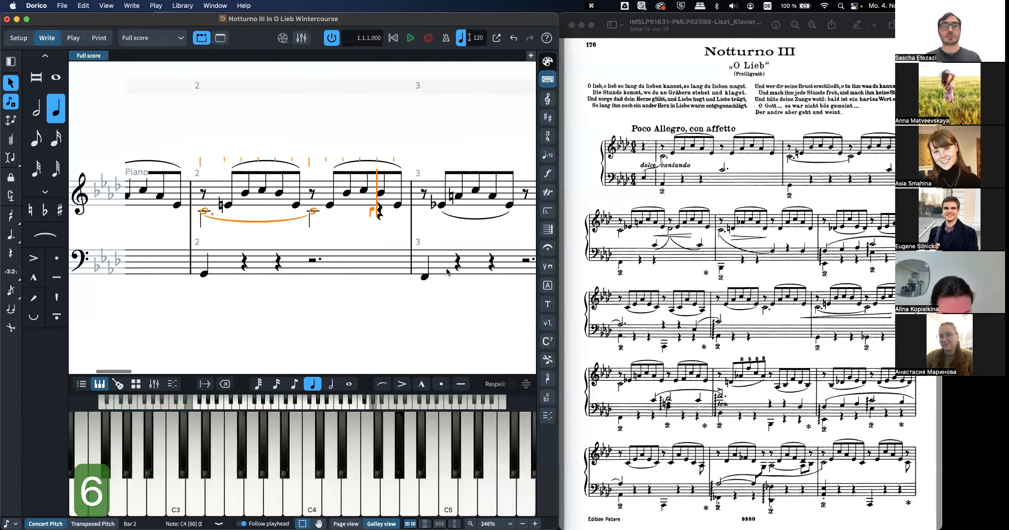
key("c")
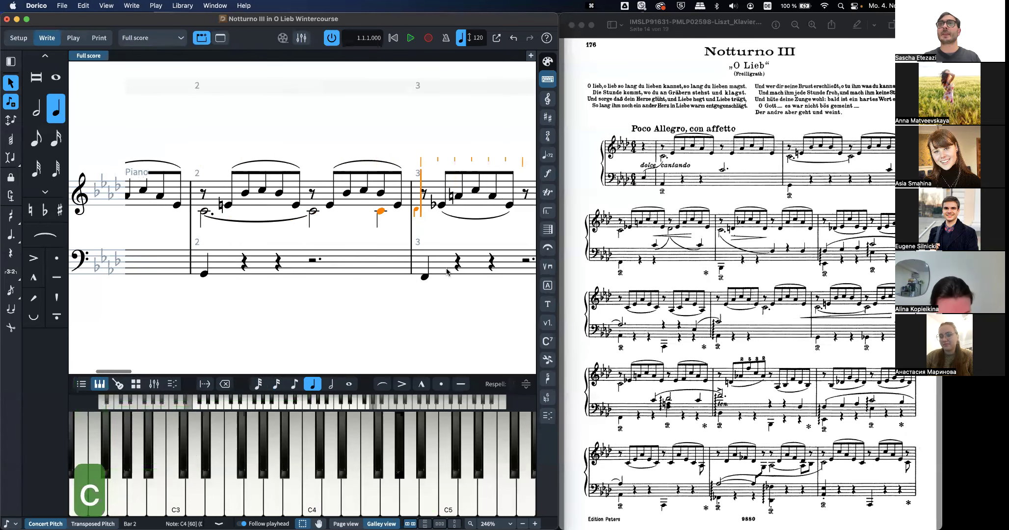
Step: Set the note value to a half note for input in the down-stem voice at the start of treble bar 3
key("7")
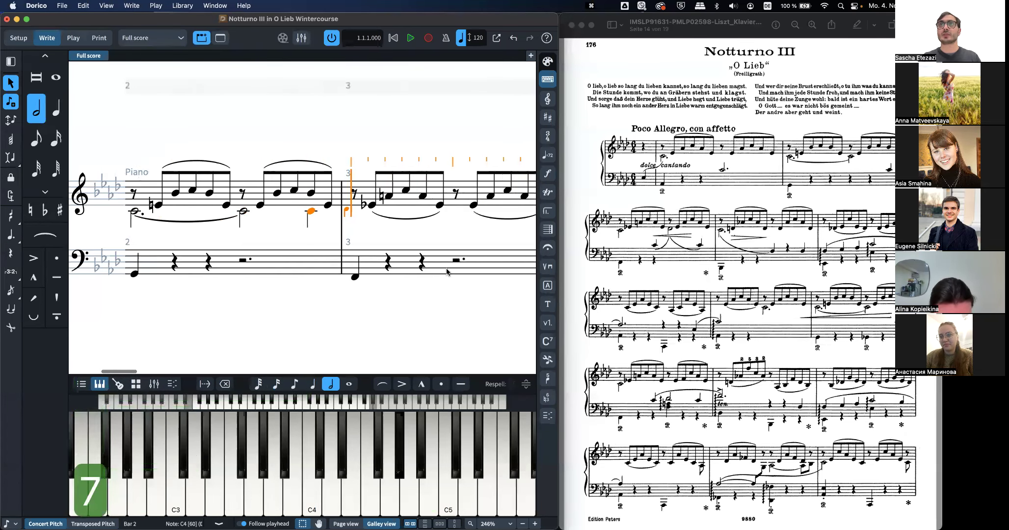
Step: Enter a half-note C, quarter-note C, half-note D-flat and quarter-note C in the upper staff's lower voice in bar 3
key("c")
key("6")
key("c")
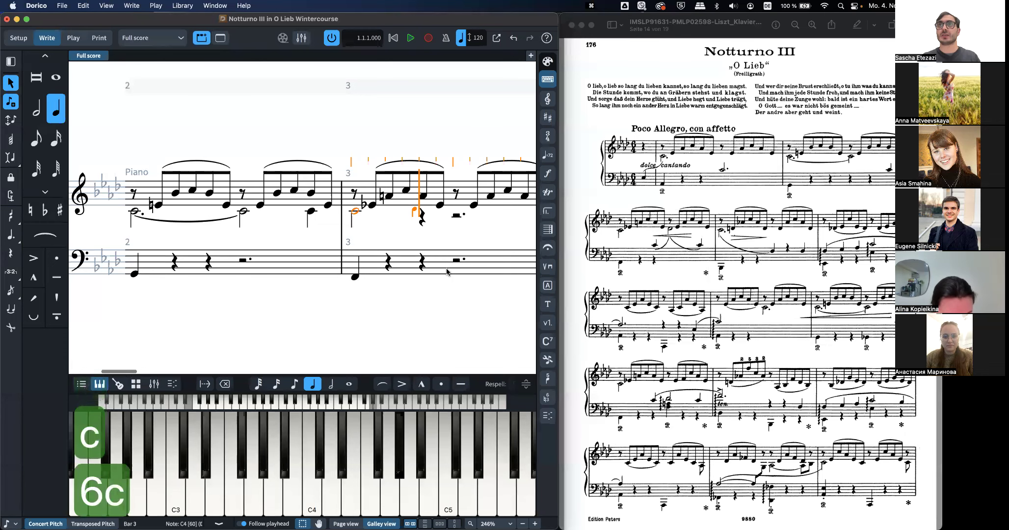
key("7")
key("d")
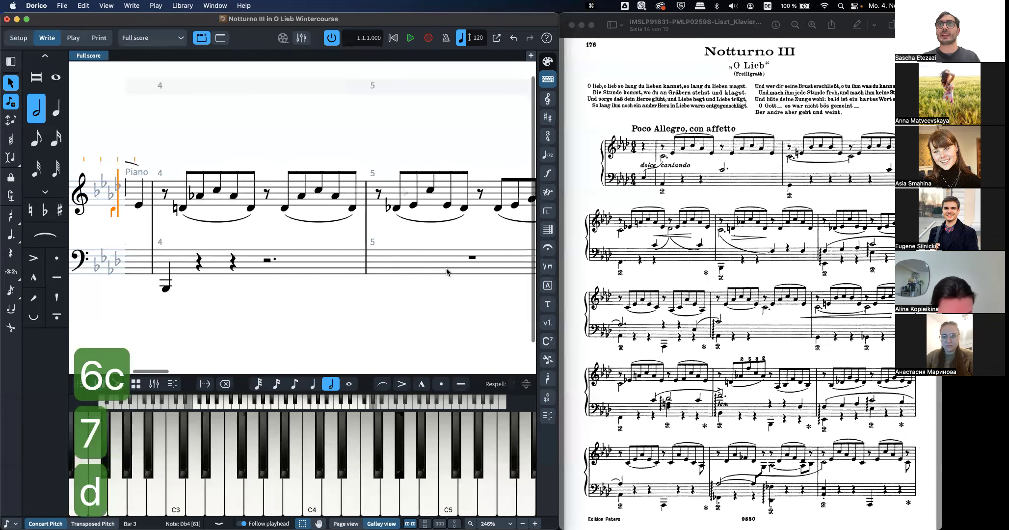
key("6")
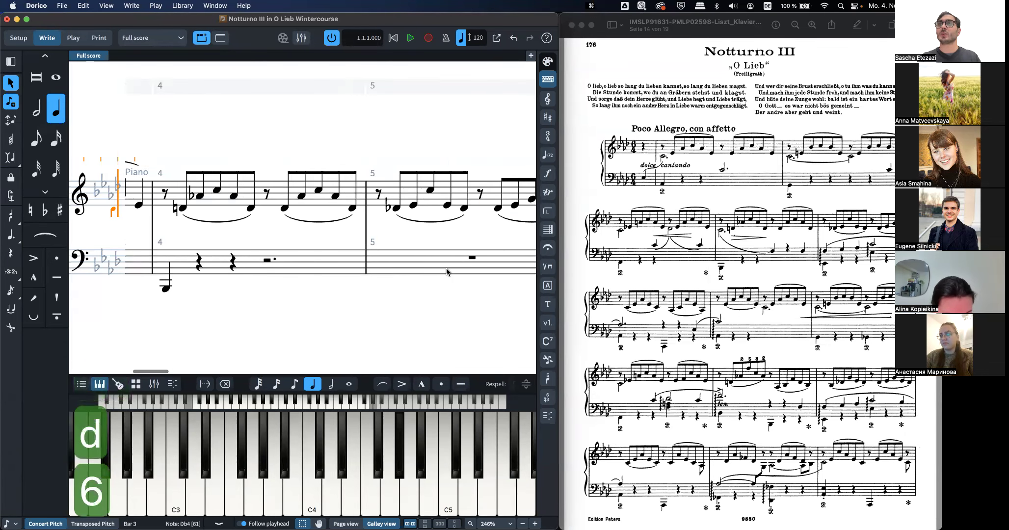
key("c")
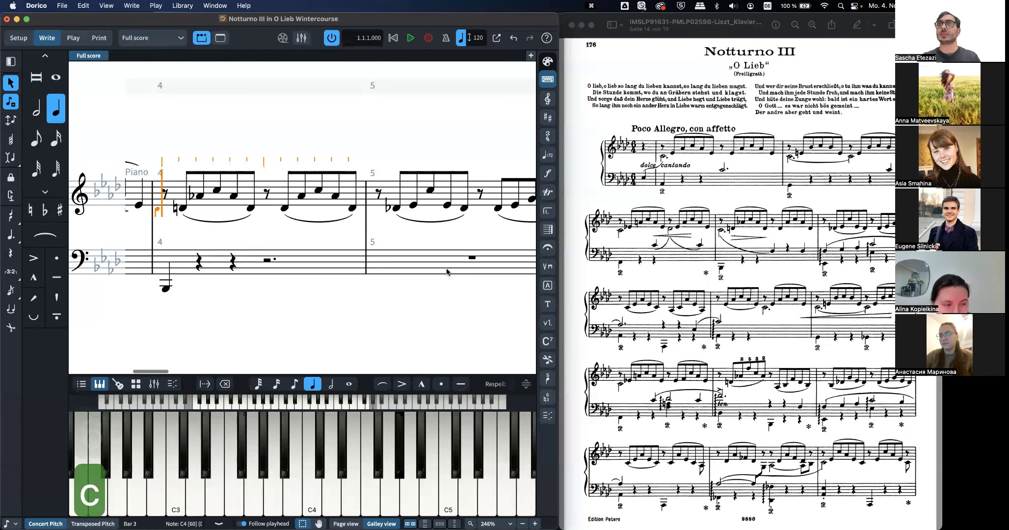
Step: Enter a dotted half-note C followed by a dotted half-note F in the upper staff's lower voice in bar 4
key("7")
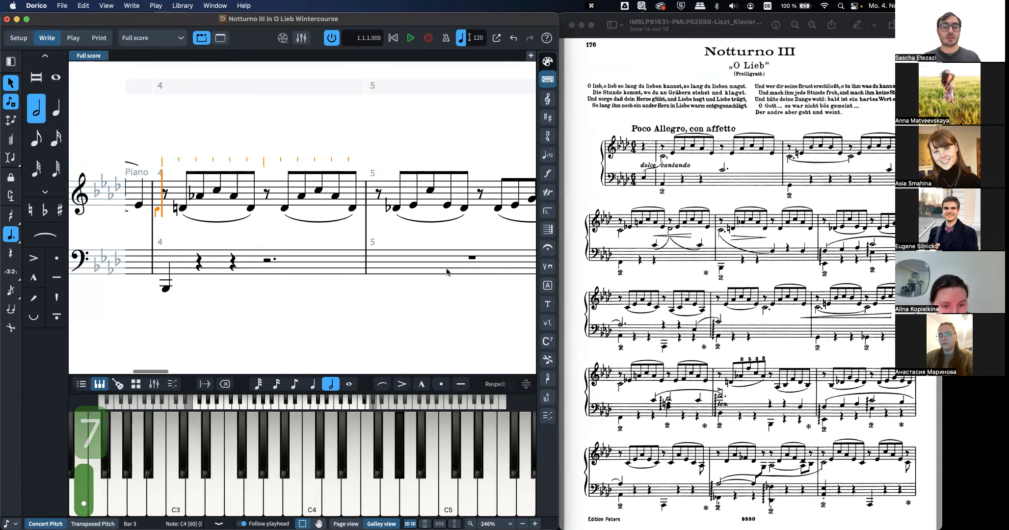
key("period")
key("c")
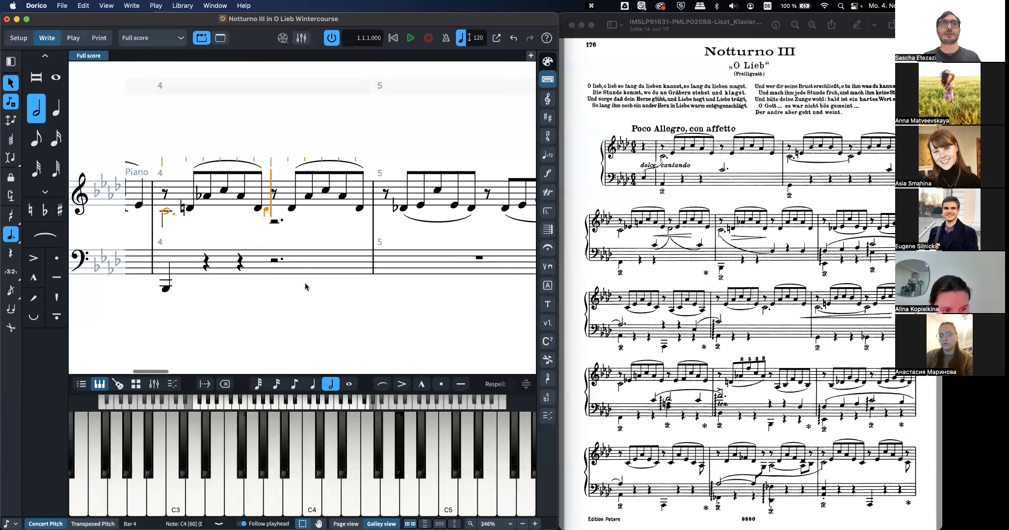
key("f")
key("Escape")
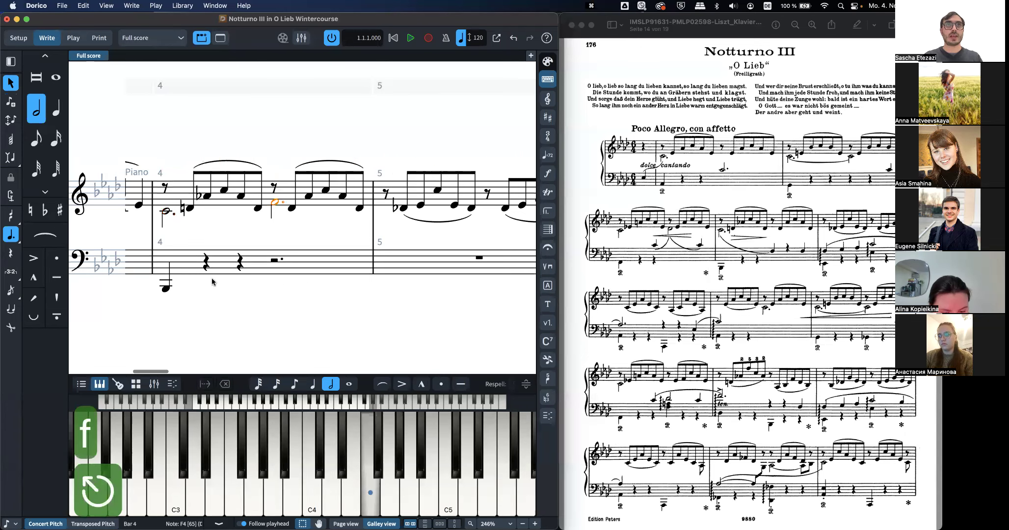
Step: Shorten the lower-voice F in bar 4 to a quarter note and transpose it down an octave
key("alt+shift+Left")
key("alt+shift+Left")
key("alt+shift+Left")
key("alt+shift+Left")
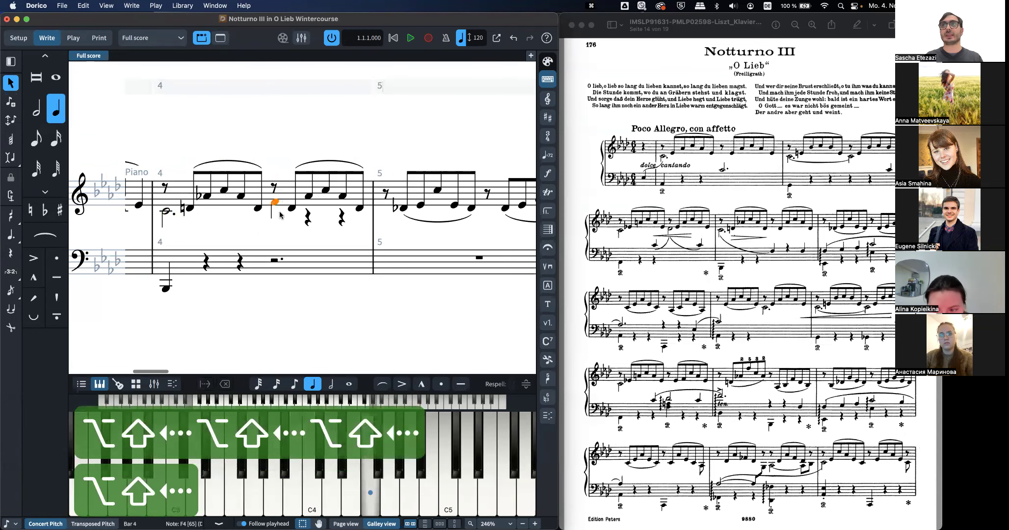
key("alt+super+Down")
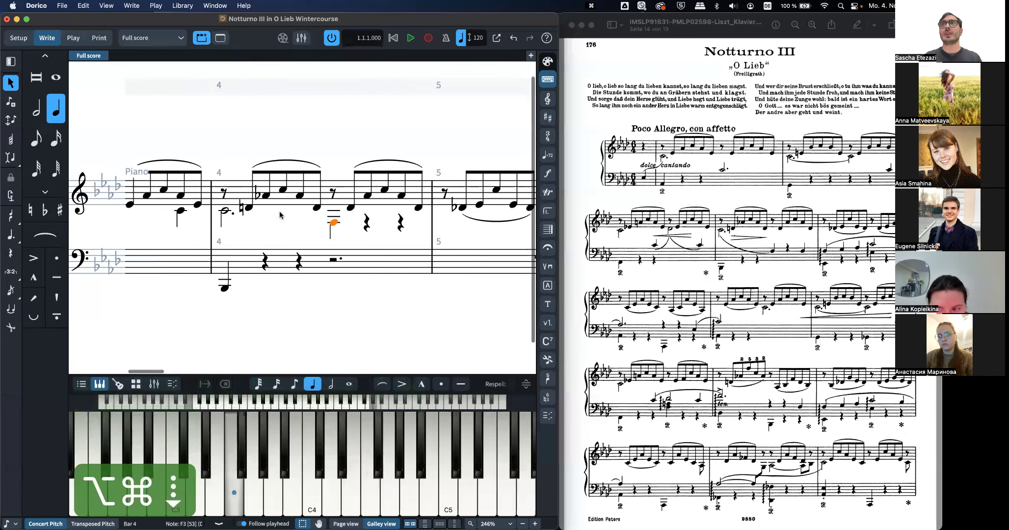
Step: Move the second dotted half-note C in bar 1 from the upper staff to the staff below
scroll(328, 235, "left", 4)
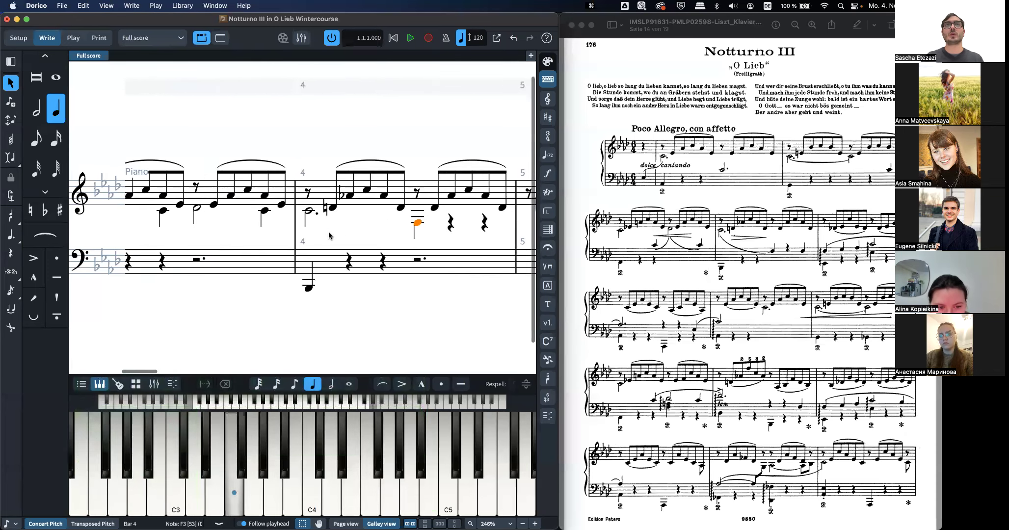
scroll(328, 236, "down", 2)
scroll(328, 236, "down", 1)
scroll(329, 236, "left", 10)
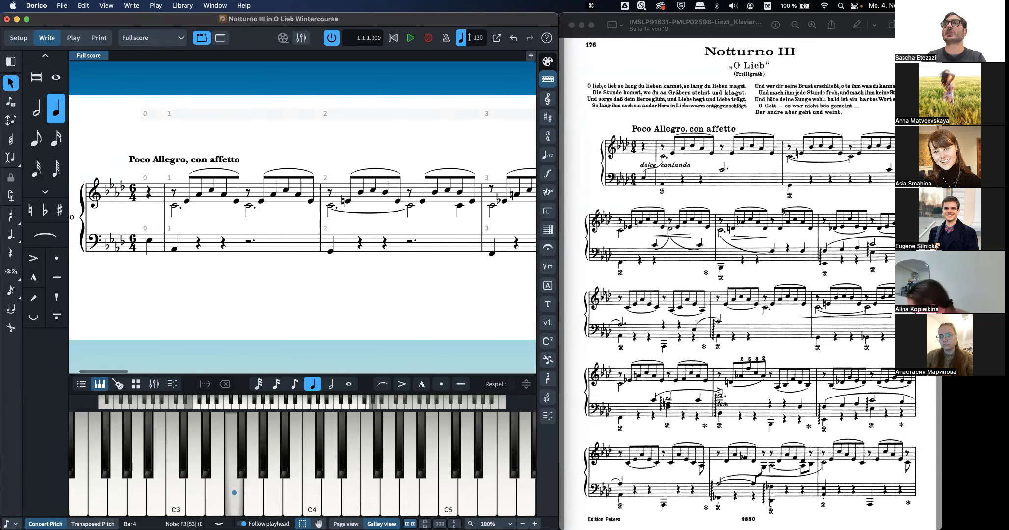
scroll(480, 289, "right", 3)
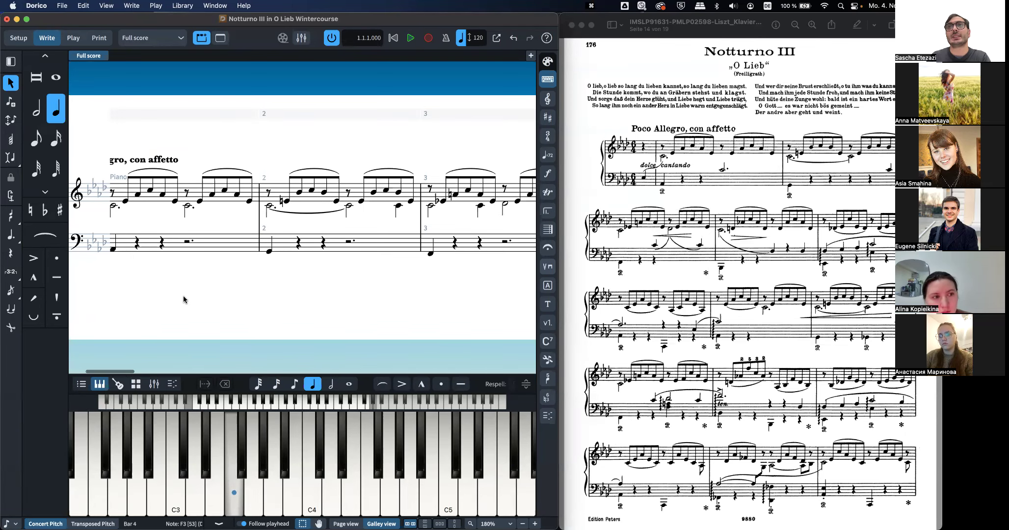
scroll(183, 296, "left", 5)
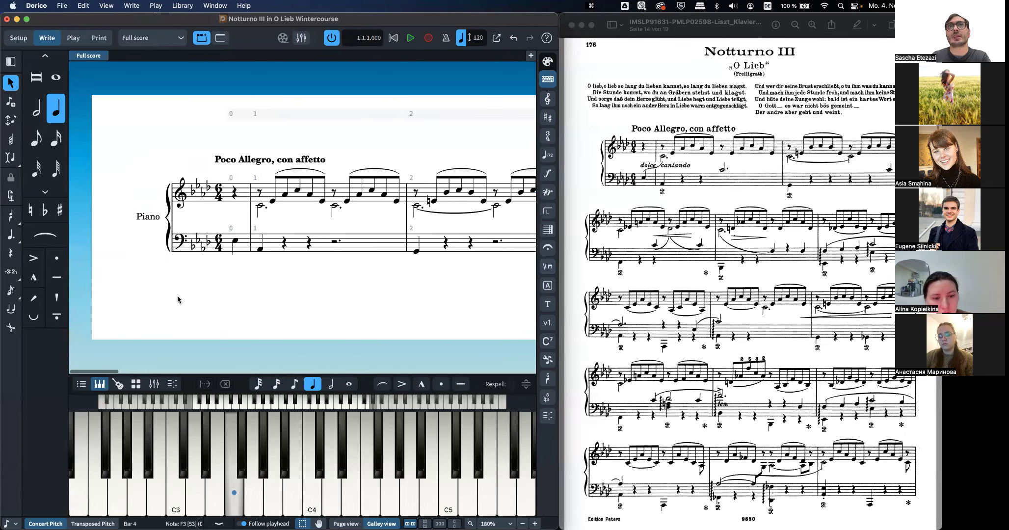
left_click(333, 206)
right_click(333, 207)
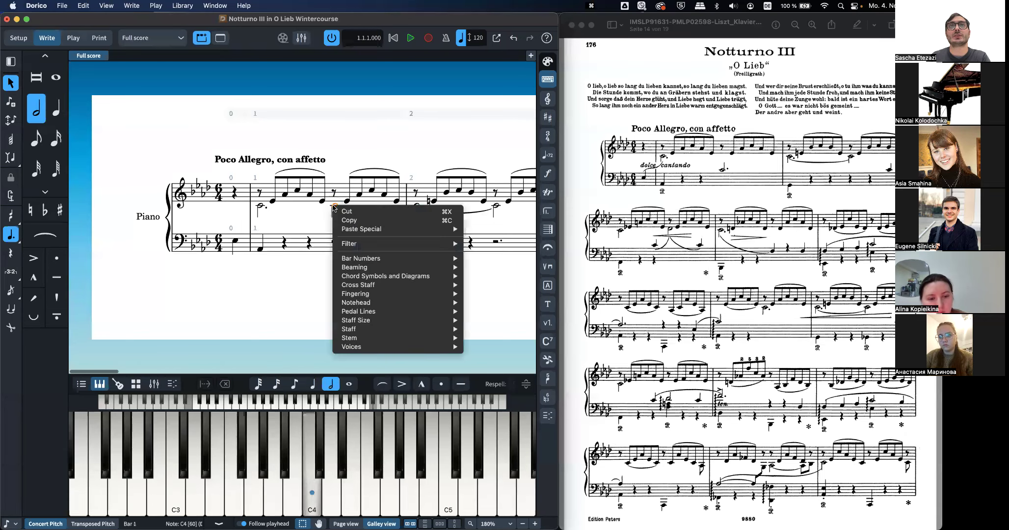
mouse_move(415, 231)
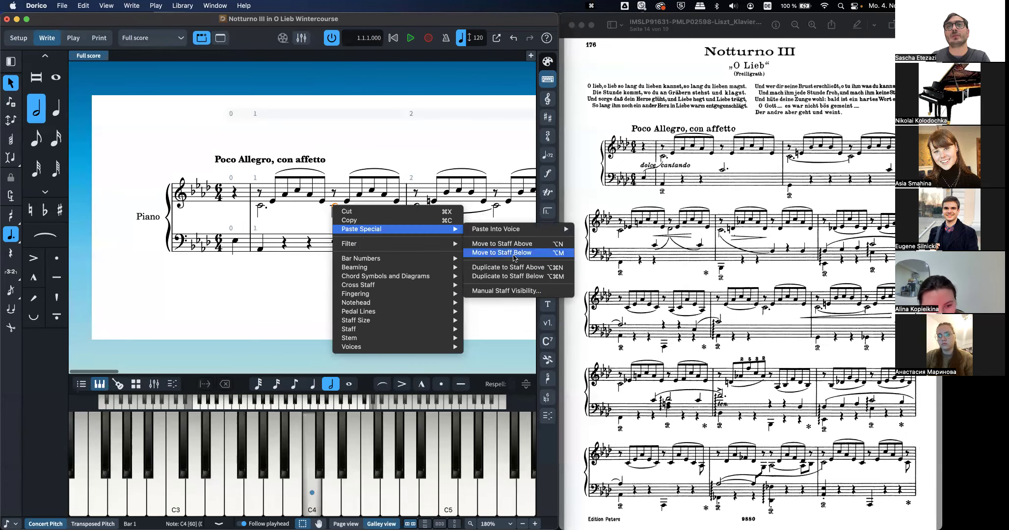
left_click(492, 254)
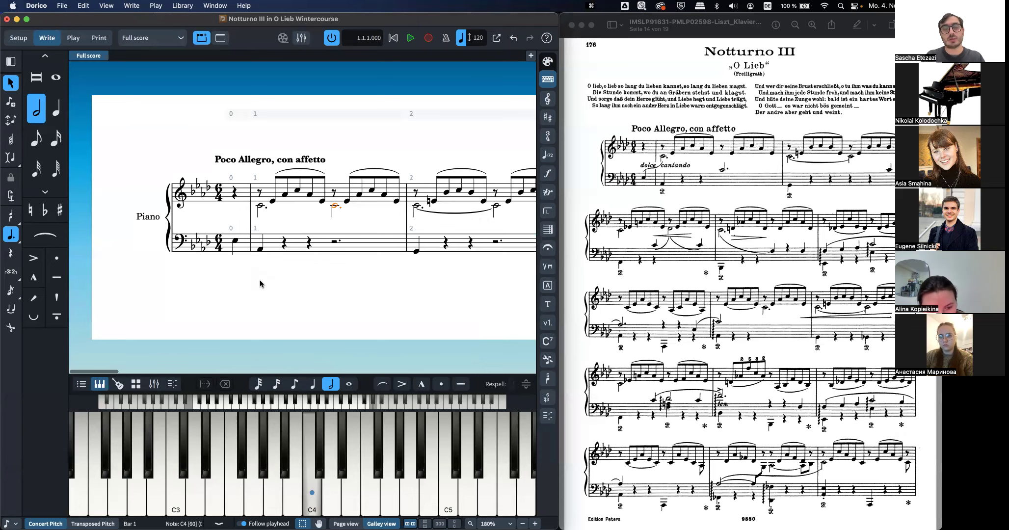
type("j")
type("move")
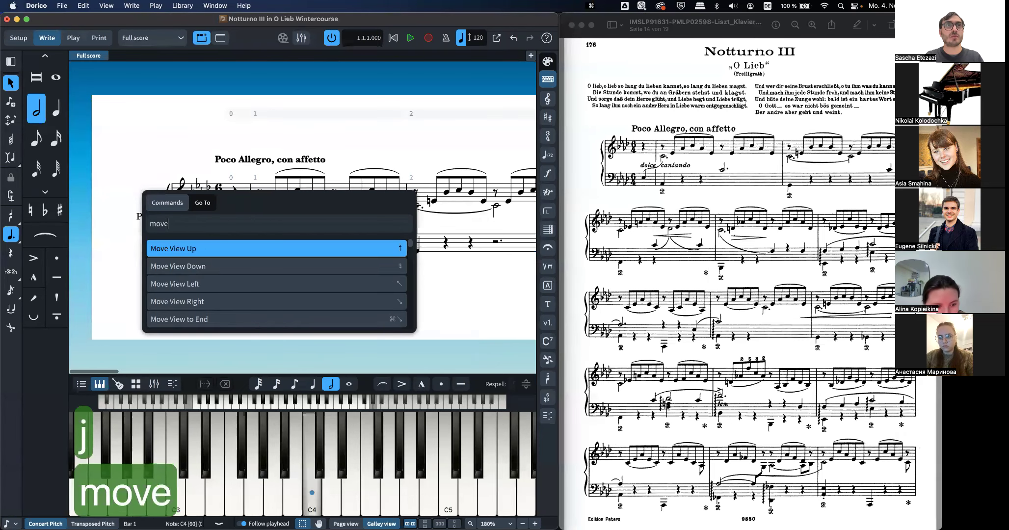
type(" to the")
key("BackSpace")
key("BackSpace")
key("BackSpace")
key("BackSpace")
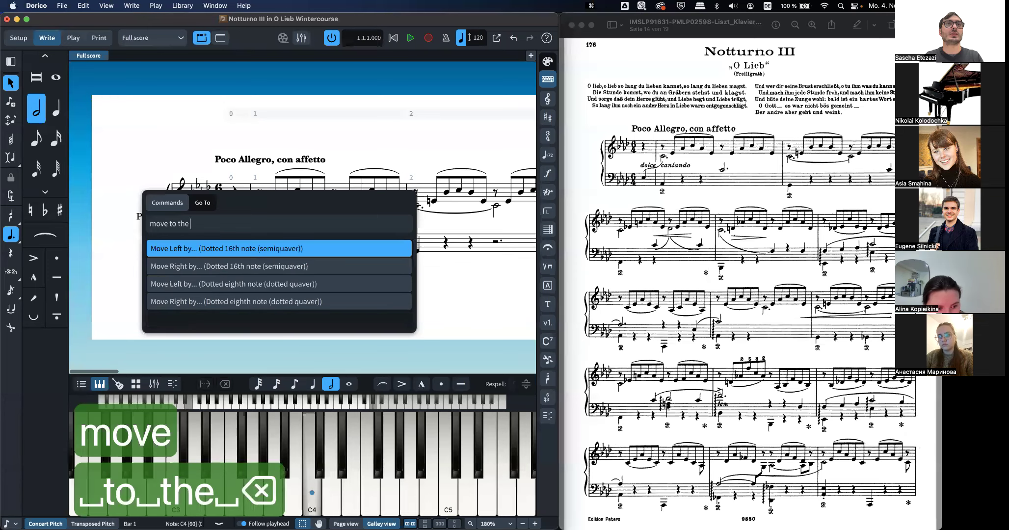
type("sta")
key("Down")
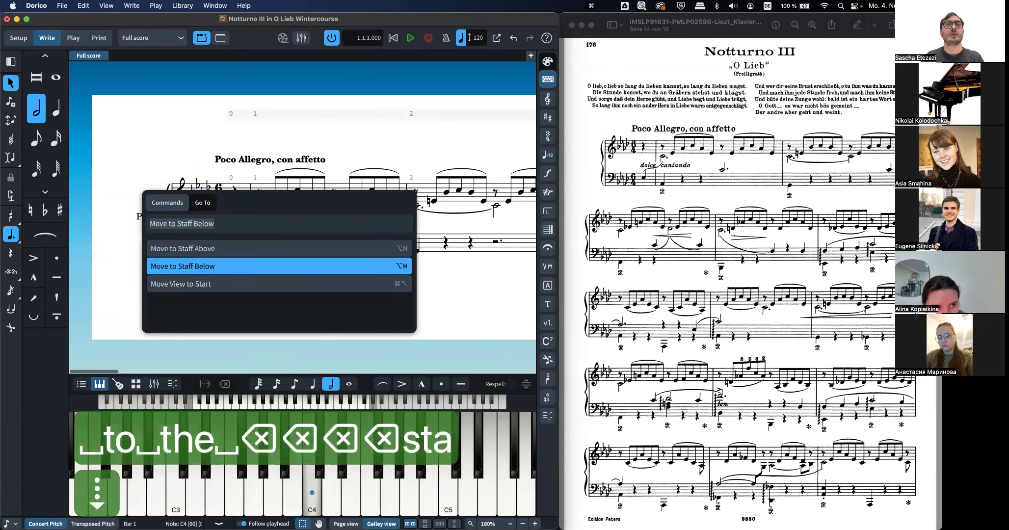
key("Return")
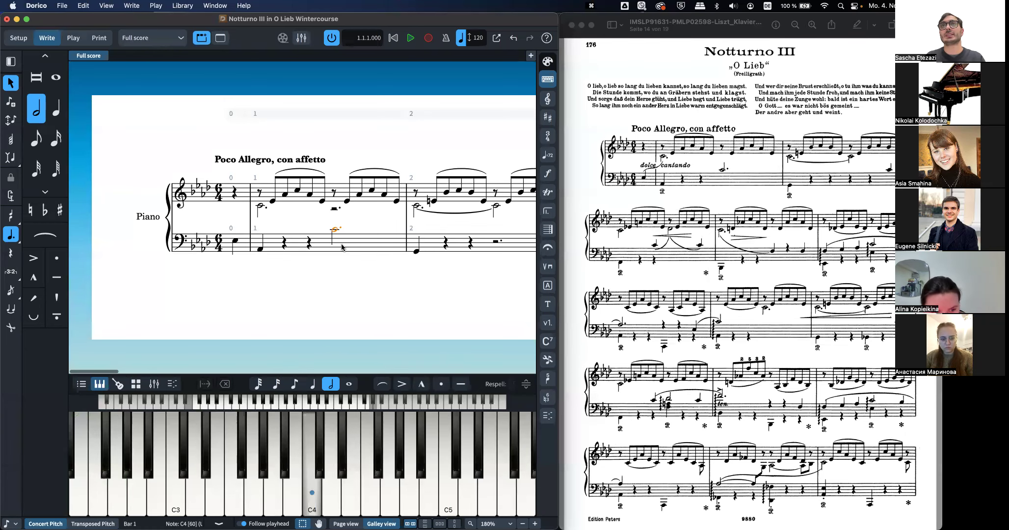
Step: Move the lower-voice quarter-note Cs in bars 2 and 3 and the quarter-note F in bar 4 to the staff below
scroll(342, 247, "right", 5)
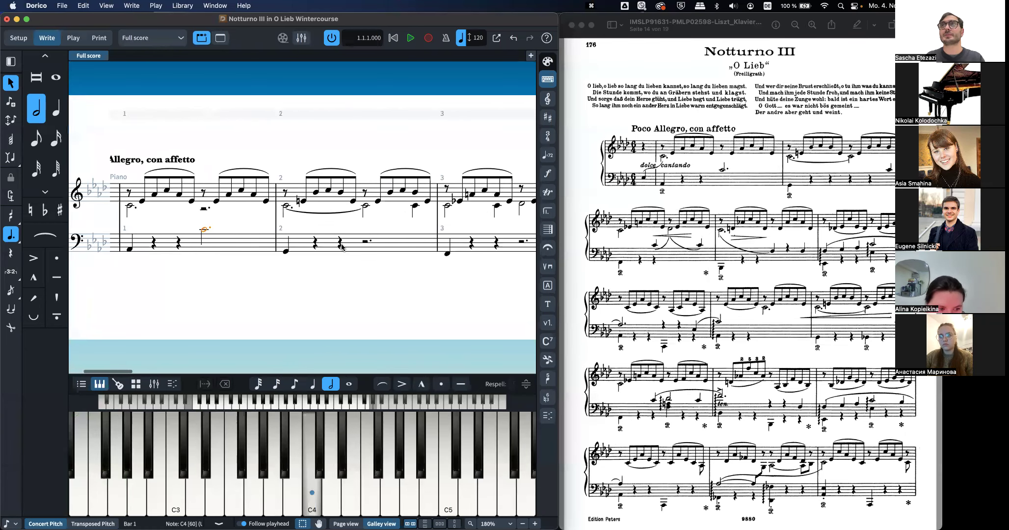
left_click(415, 207)
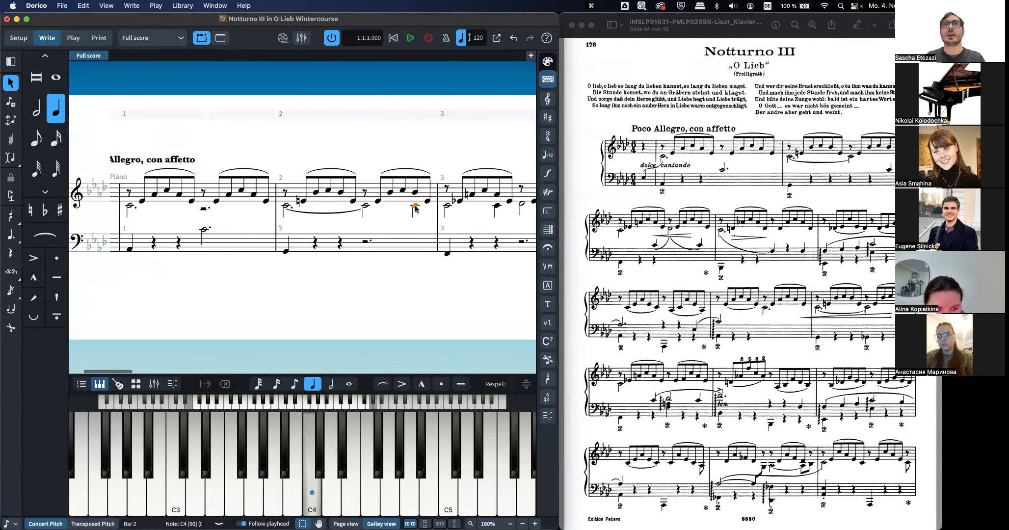
scroll(414, 208, "right", 3)
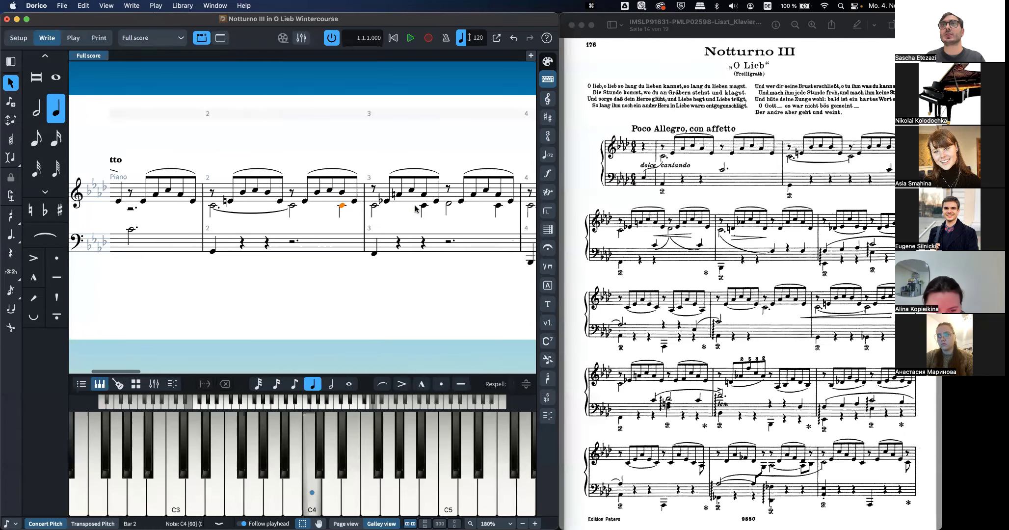
left_click(424, 207, "super")
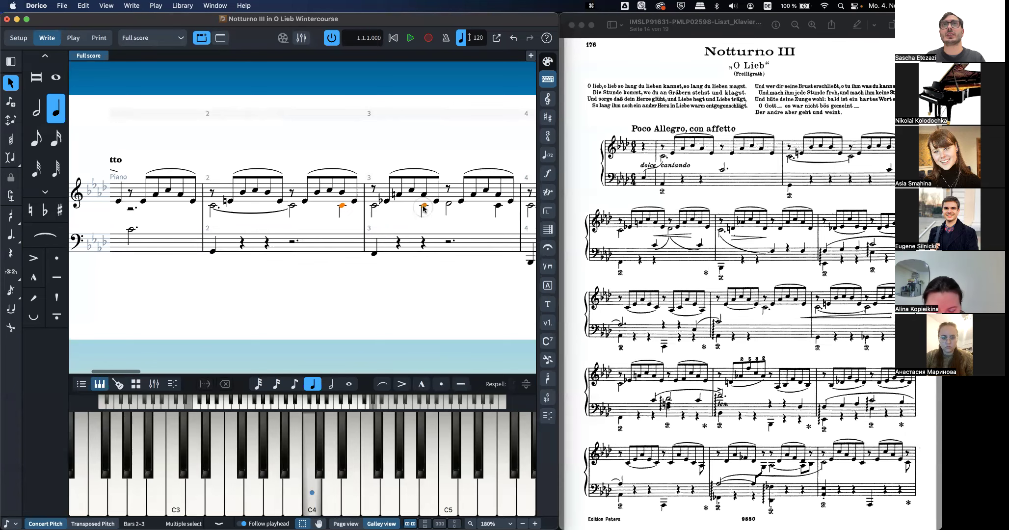
left_click(496, 207, "super")
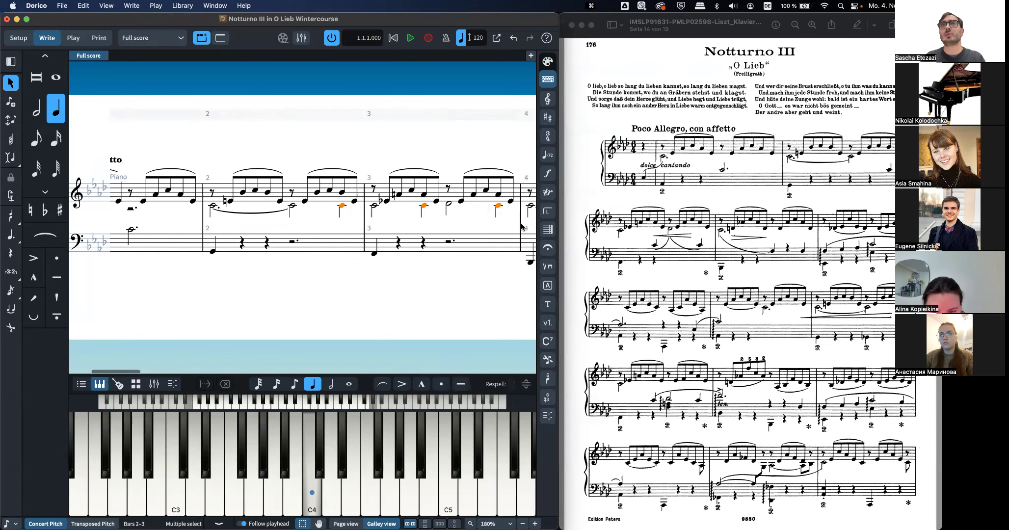
scroll(521, 226, "right", 3)
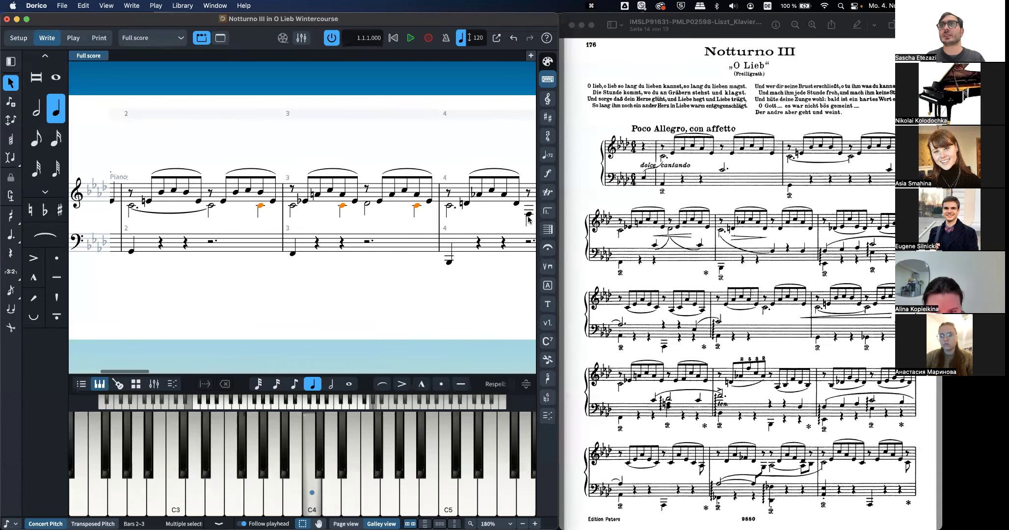
left_click(528, 215, "super")
scroll(470, 251, "left", 5)
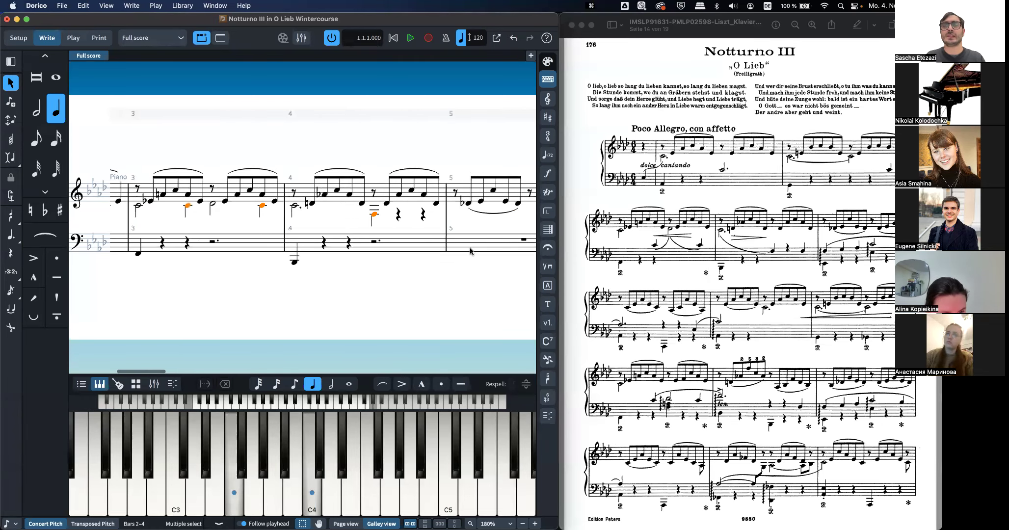
key("j")
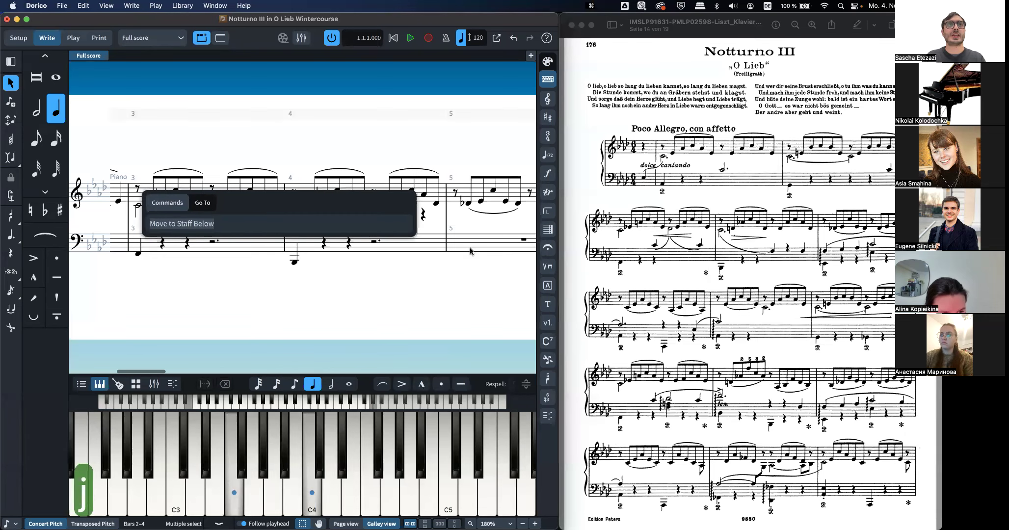
key("Return")
Step: Move the half-note D-flat in bar 3 to the staff below
scroll(271, 280, "left", 4)
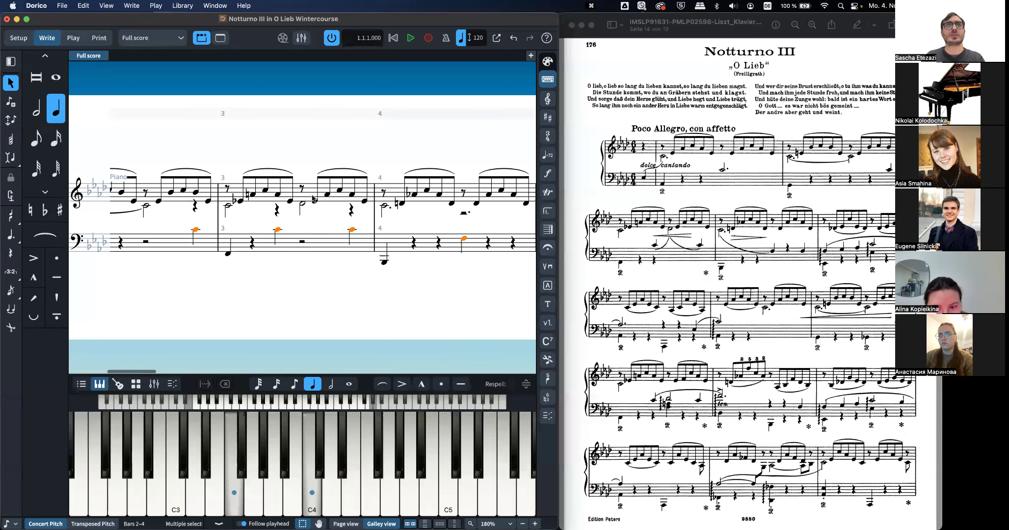
left_click(302, 205)
scroll(317, 288, "left", 5)
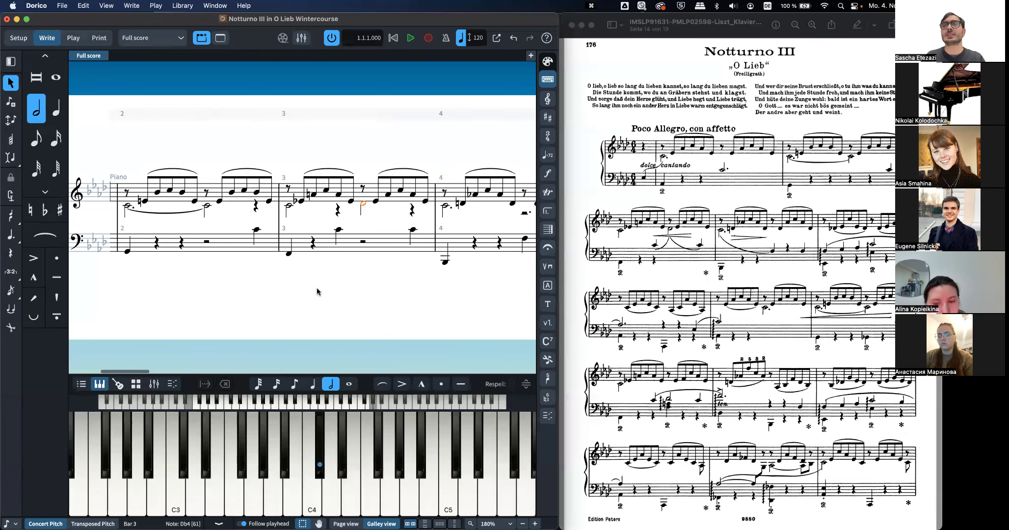
scroll(317, 287, "left", 3)
scroll(317, 287, "right", 5)
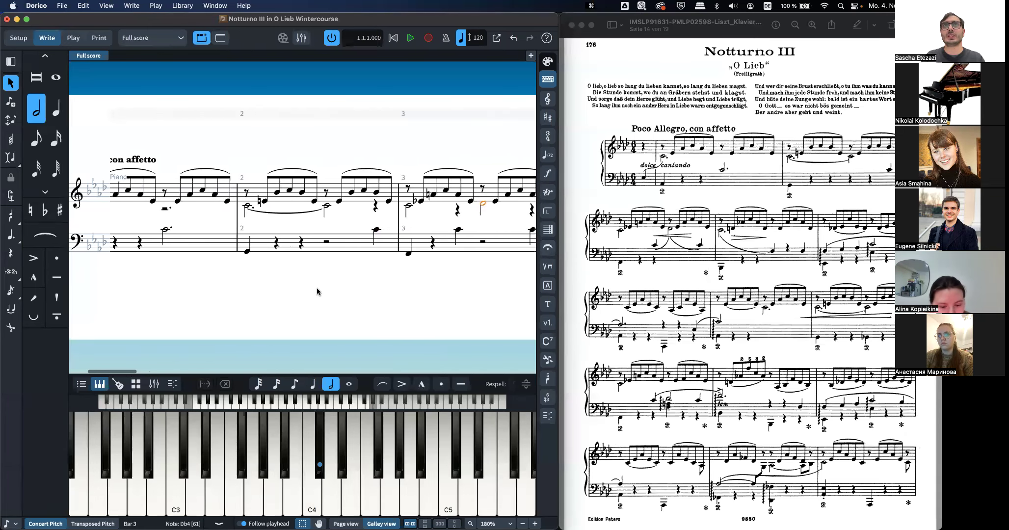
key("j")
key("Return")
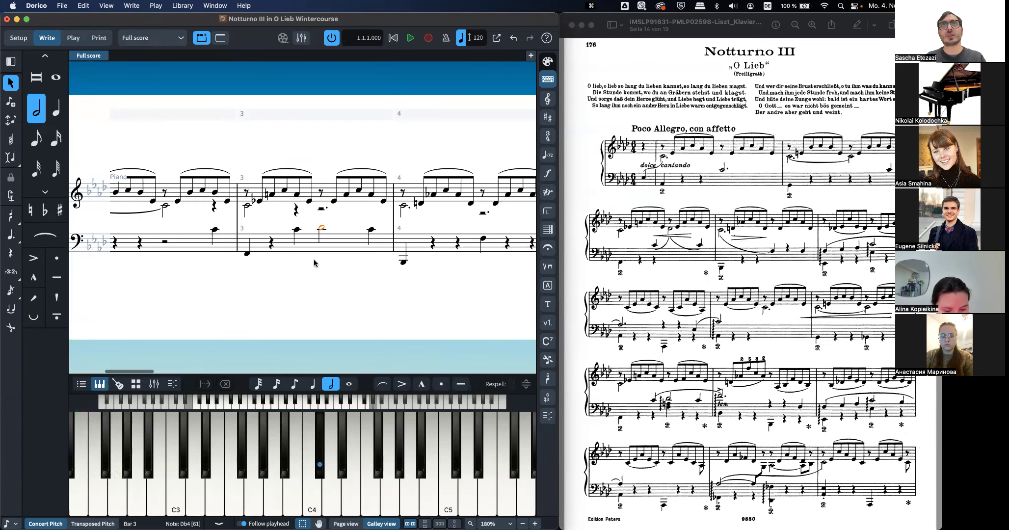
Step: Cross the last beamed eighth-note D of bar 4 over to the staff below
scroll(313, 259, "right", 5)
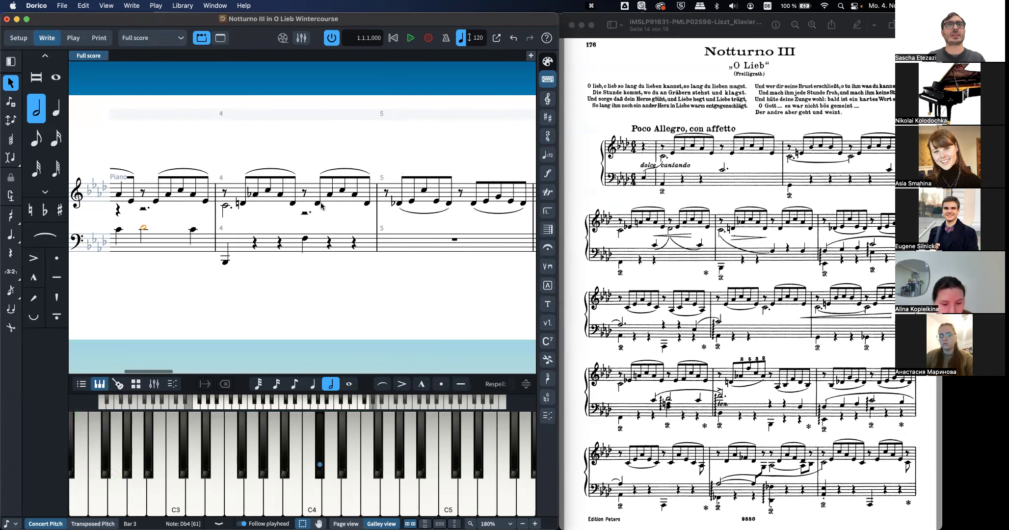
left_click(366, 202)
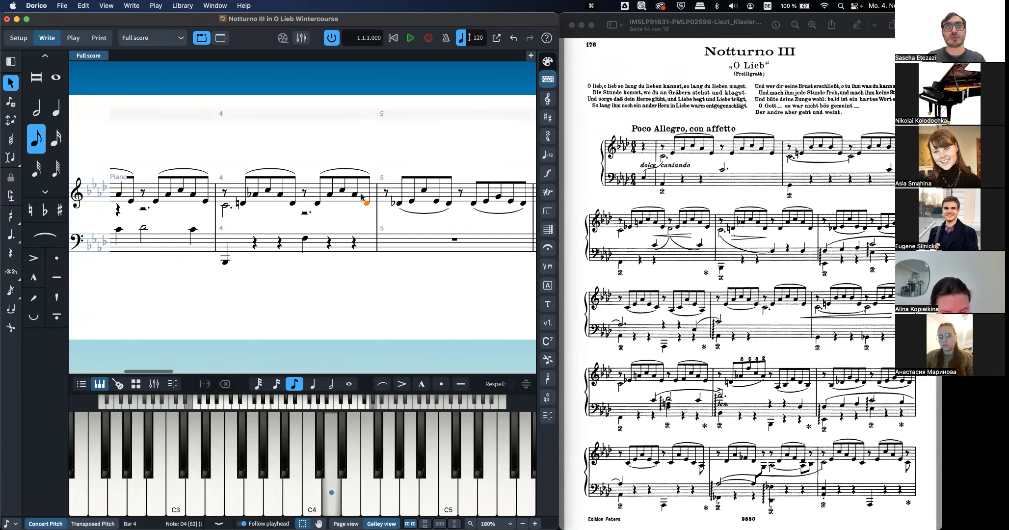
key("m")
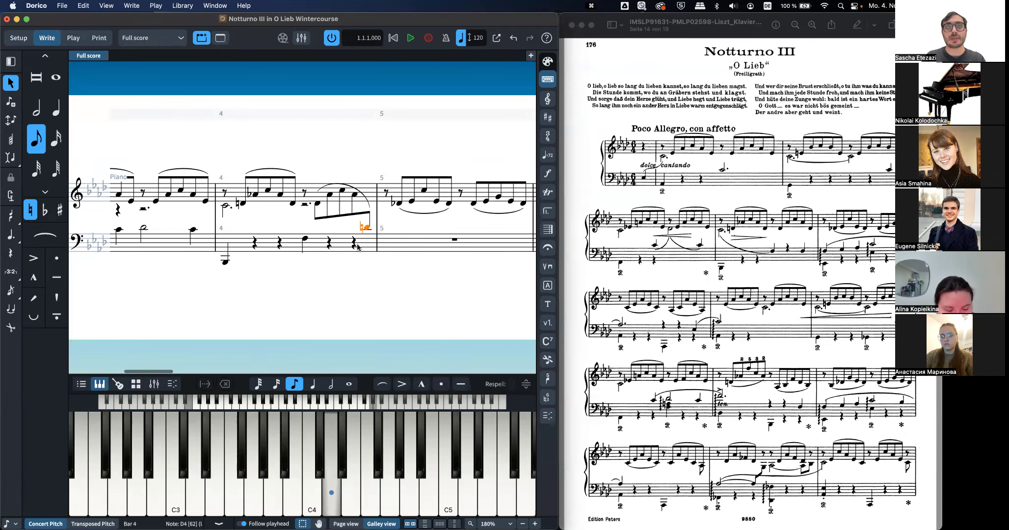
Step: Undo the staff crossing of the last beamed eighth-note D in bar 4
key("super+z")
key("super+z")
key("super+z")
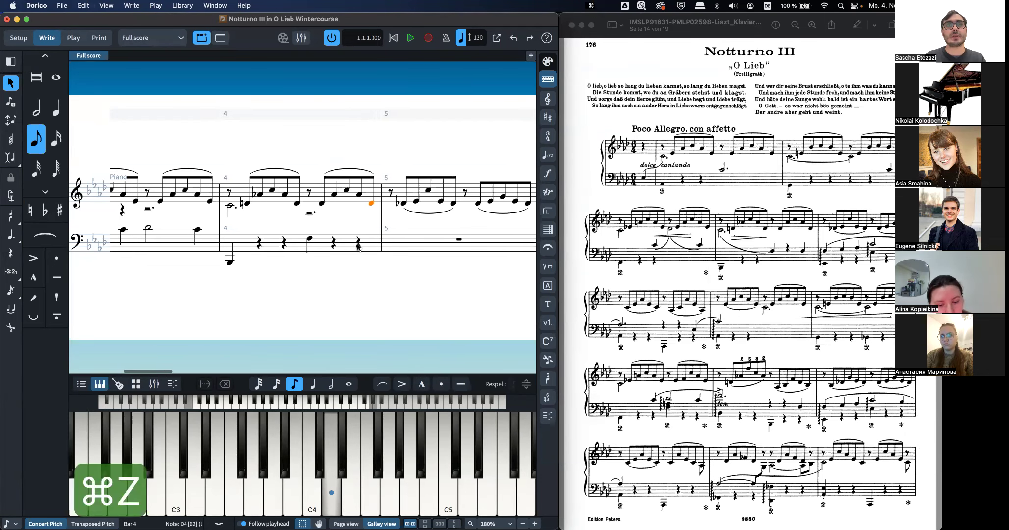
Step: Cross the half-note D-flat in bar 3 over to the staff above
left_click(437, 227)
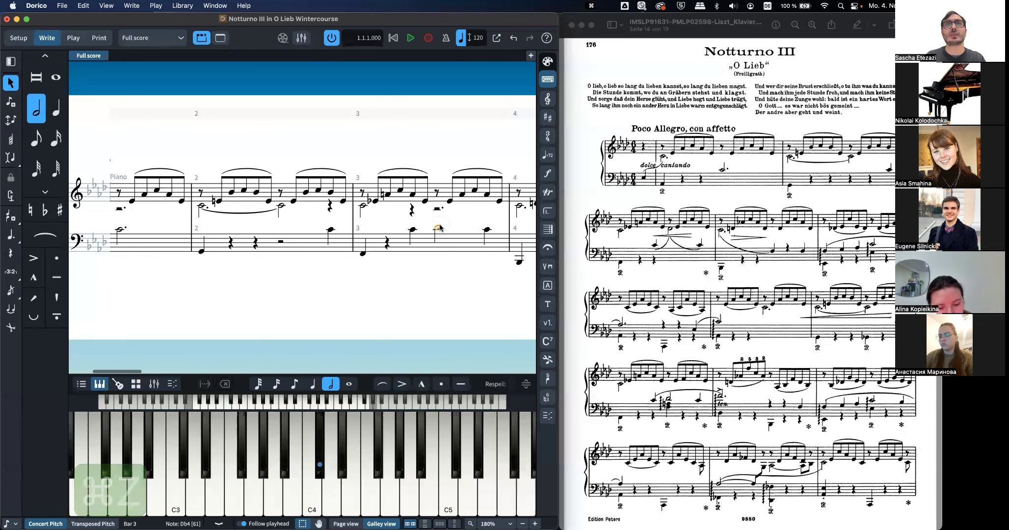
right_click(438, 228)
mouse_move(559, 305)
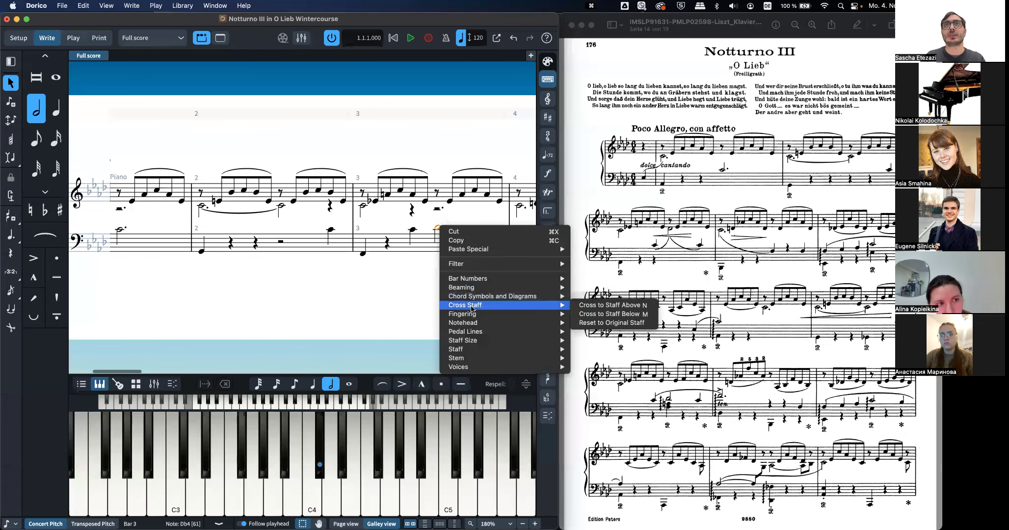
left_click(597, 305)
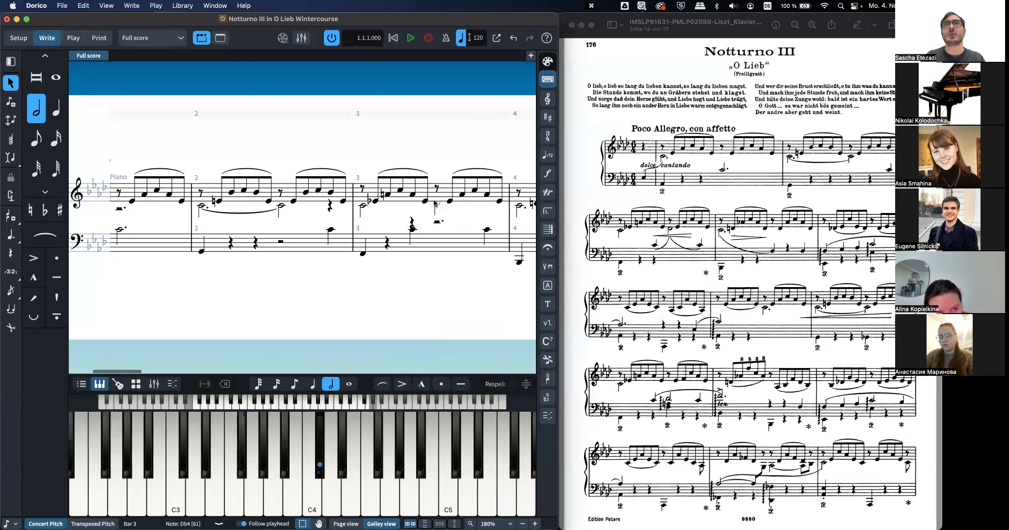
Step: Enter a quarter-note F on the last beat of bar 4 in the lower staff
scroll(417, 231, "right", 3)
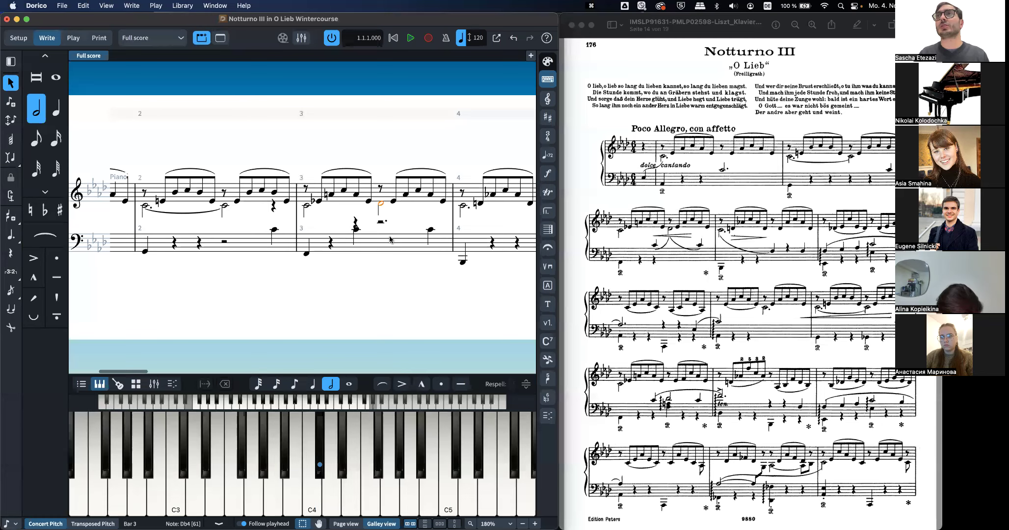
scroll(390, 239, "right", 6)
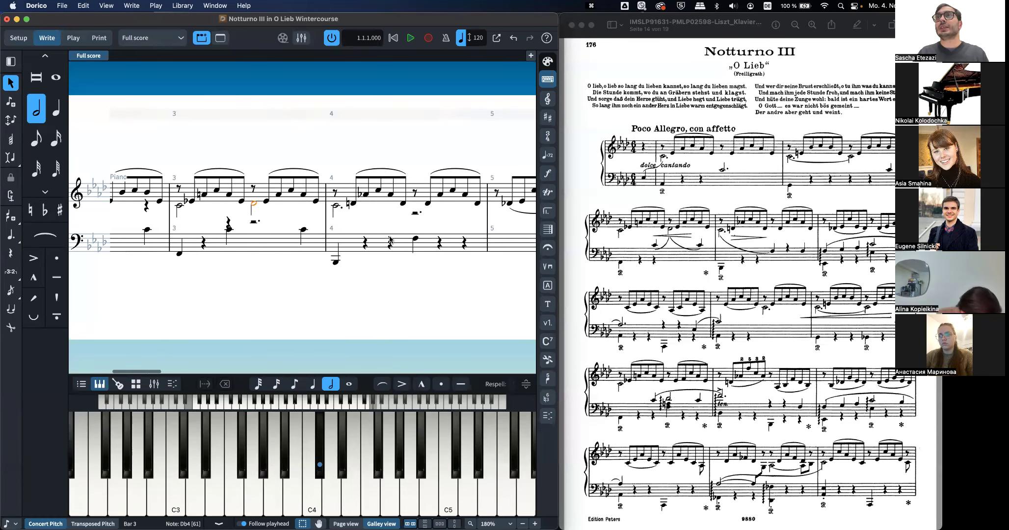
scroll(390, 240, "right", 2)
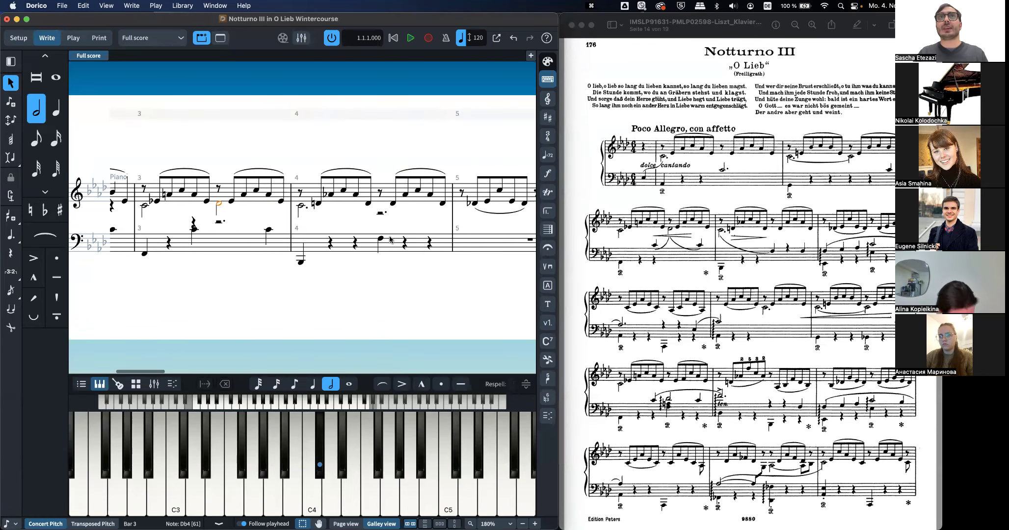
left_click(429, 244)
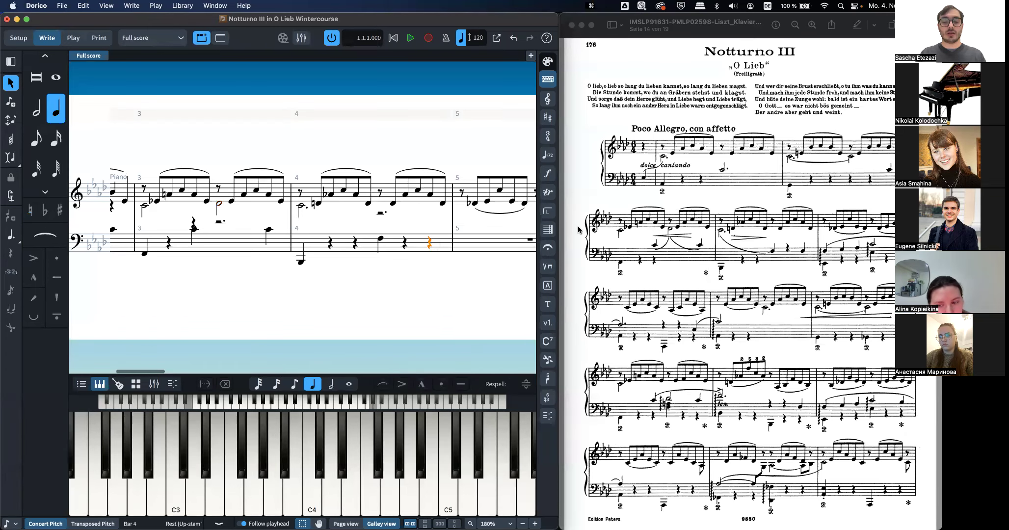
key("shift+n")
scroll(439, 268, "right", 3)
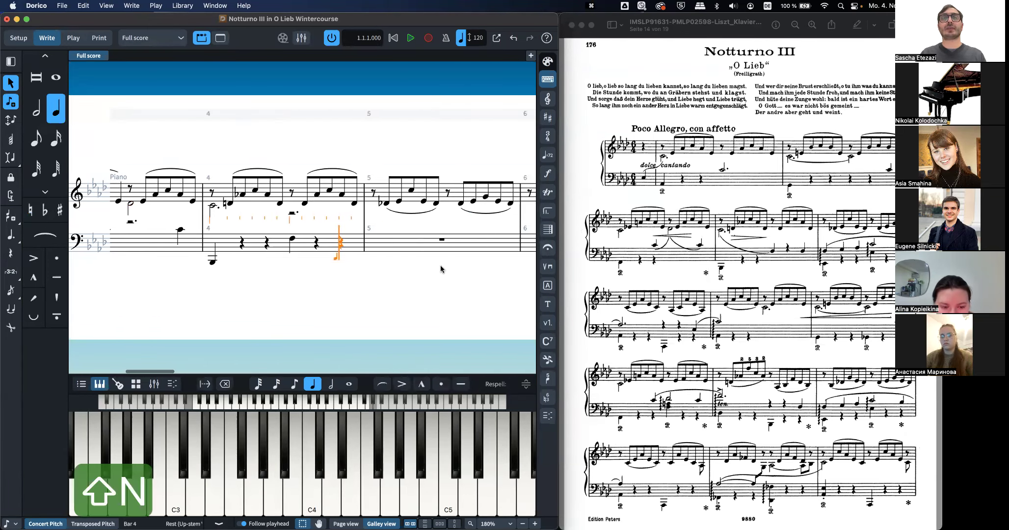
key("f")
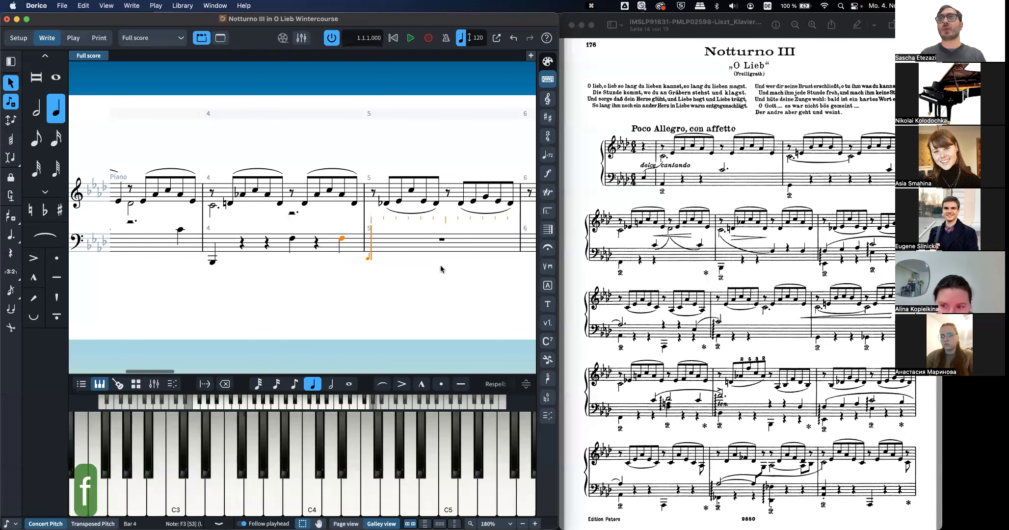
Step: Fill bar 5 of the lower staff with quarter notes F, G and A-flat, a half-note C and a quarter-note B-flat
key("f")
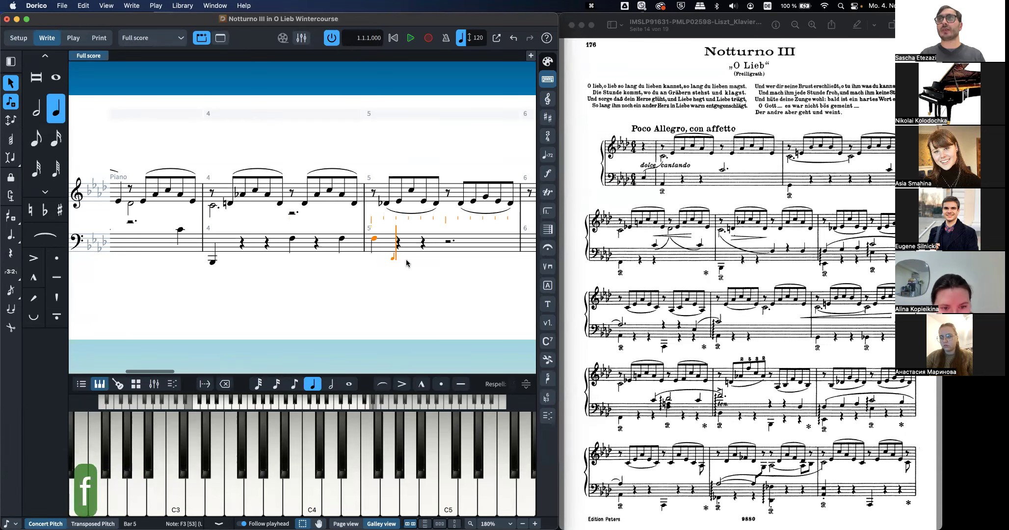
key("g")
key("a")
key("7")
key("c")
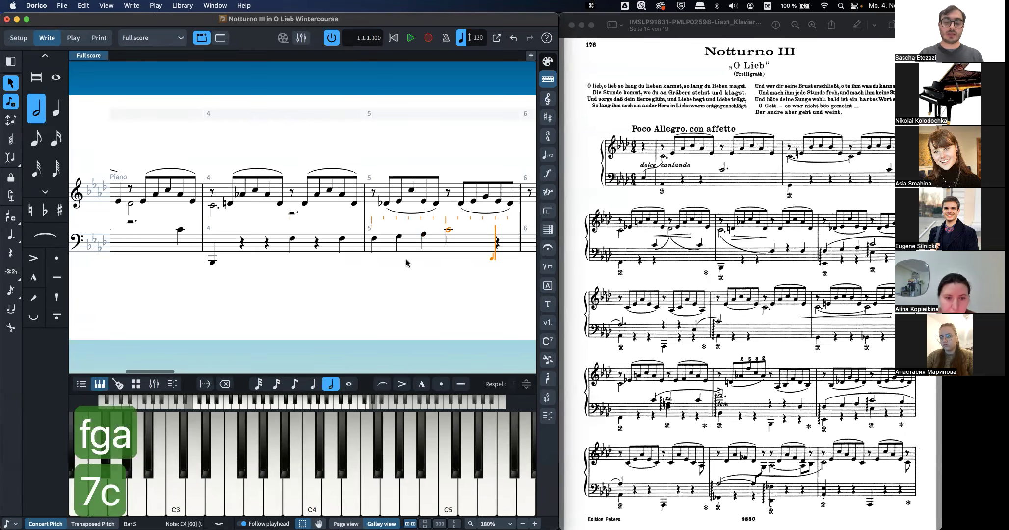
key("6")
key("v")
key("b")
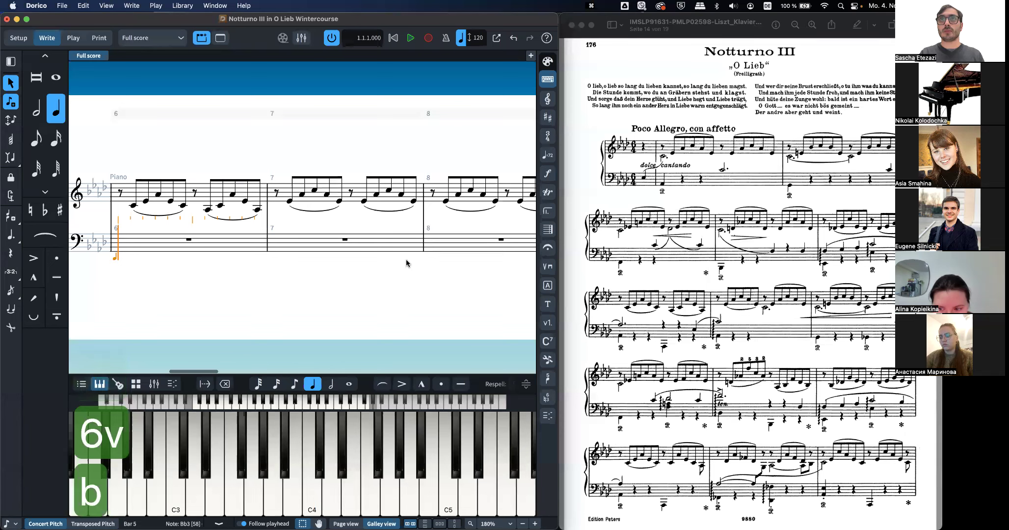
Step: Enter a dotted half-note A-flat at the start of bar 6 in the lower staff and a quarter-note E-flat on its last beat
key("7")
key("period")
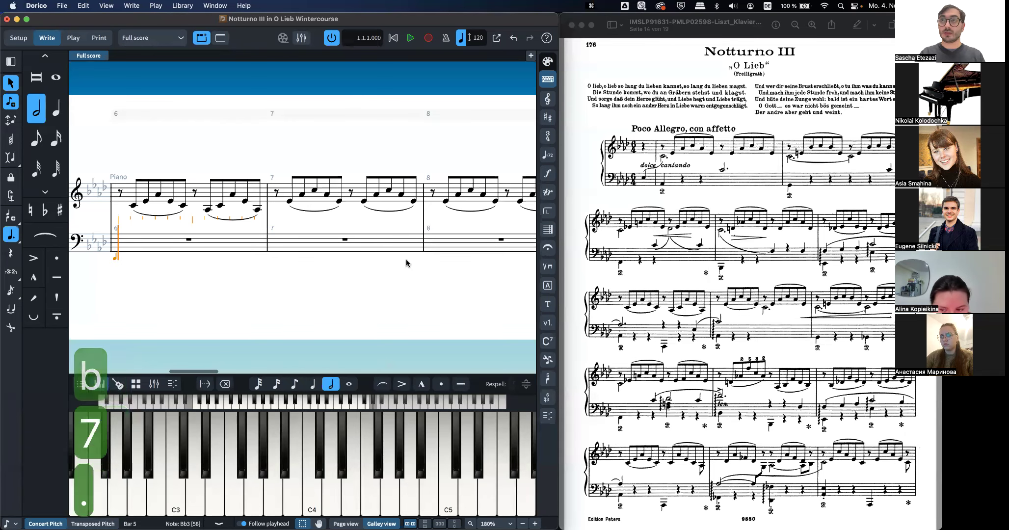
key("a")
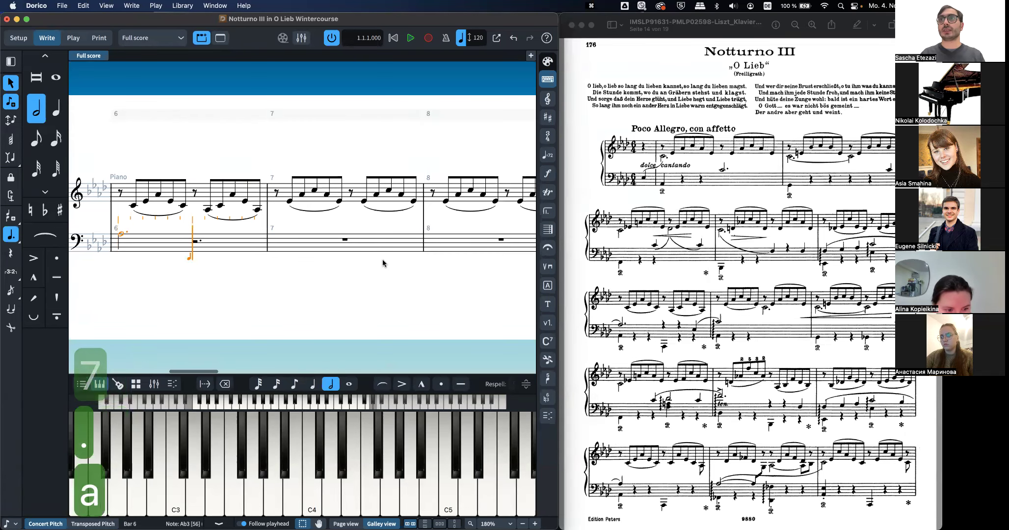
key("Right")
key("Right")
key("Right")
key("Right")
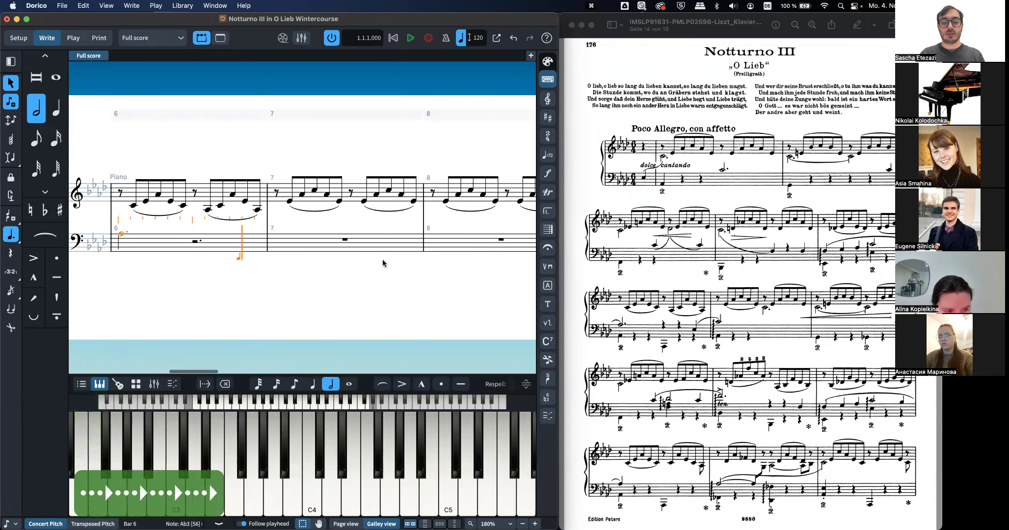
key("6")
key("e")
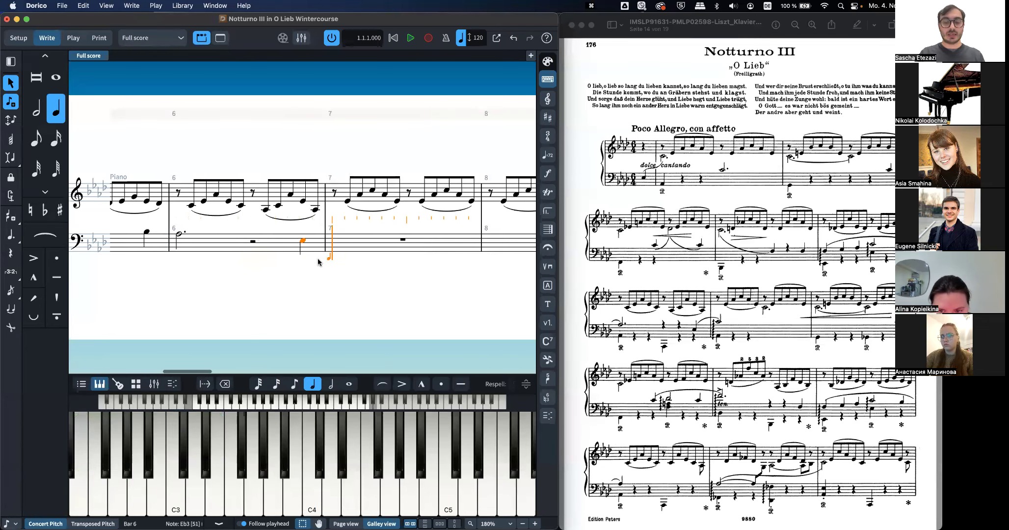
Step: Enter a half-note C at the start of bar 7 in the lower staff and raise it one octave
key("7")
key("c")
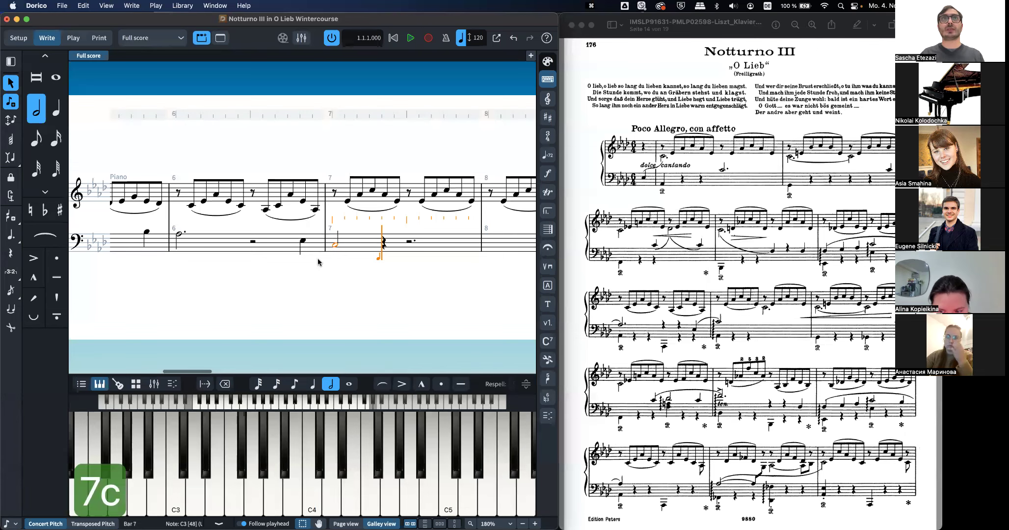
key("alt+super+Up")
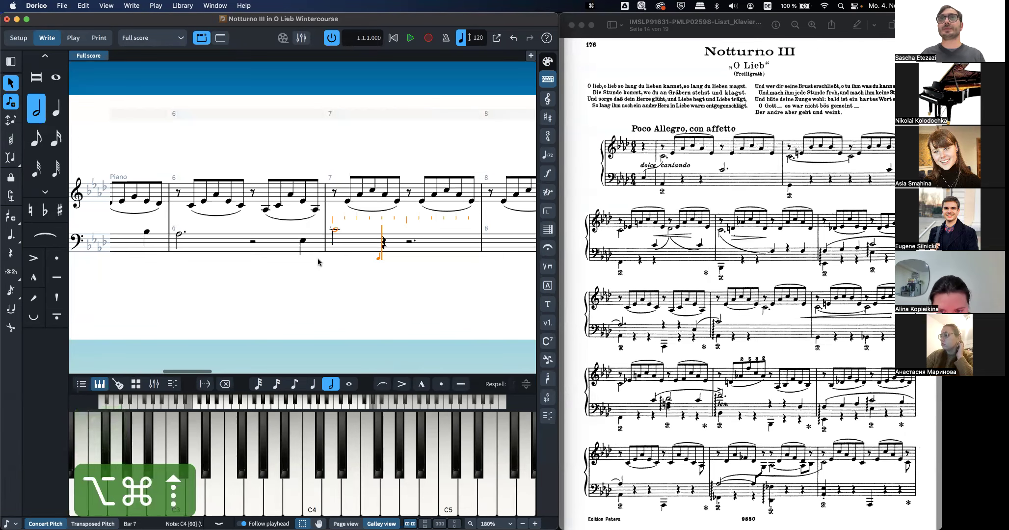
key("Right")
key("Right")
key("Up")
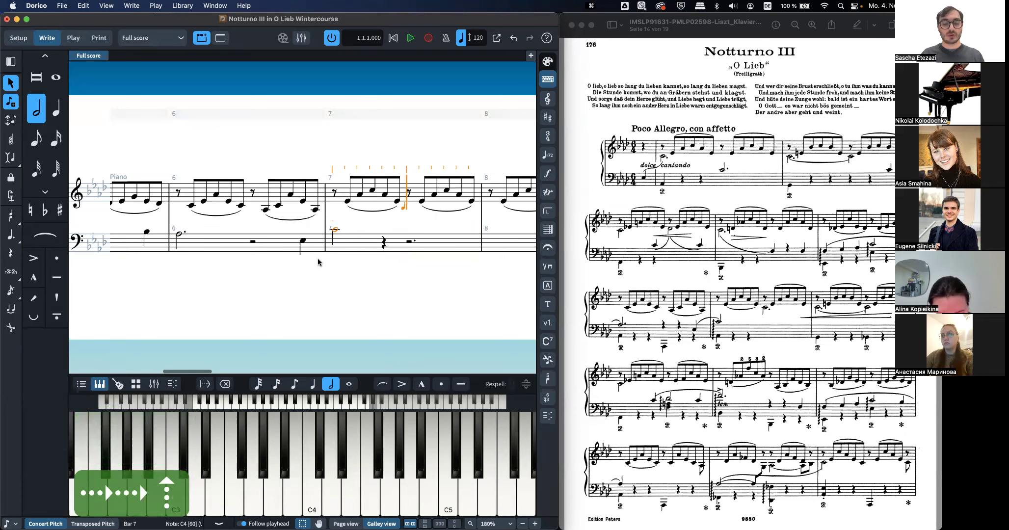
Step: Create a new down-stem voice in the lower staff and enter a quarter-note E-flat on bar 4's last beat, lowered one octave
scroll(334, 269, "left", 3)
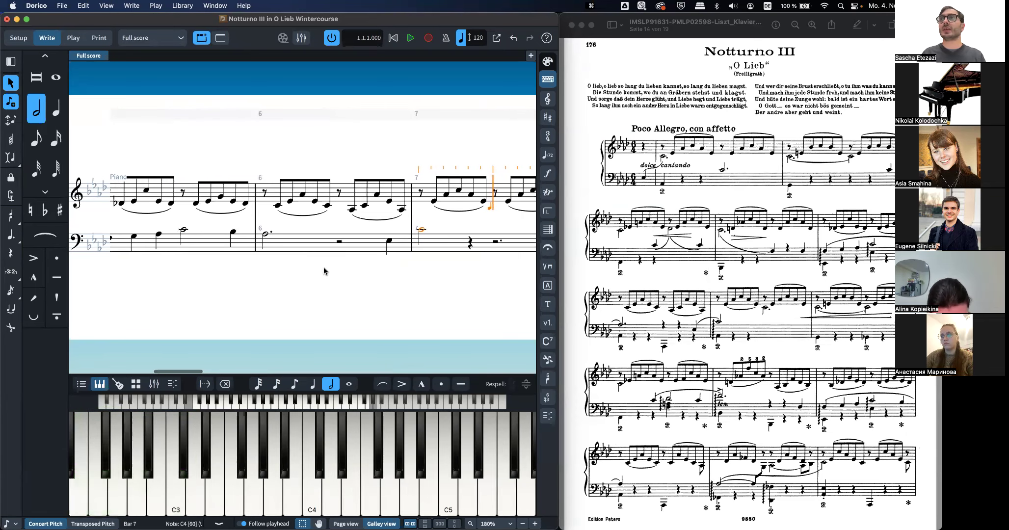
scroll(324, 271, "left", 5)
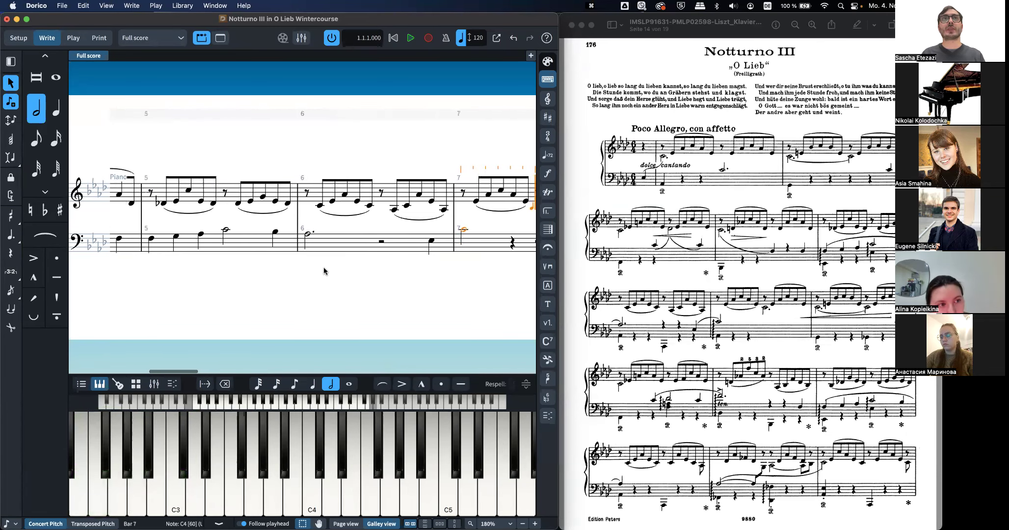
scroll(324, 271, "left", 6)
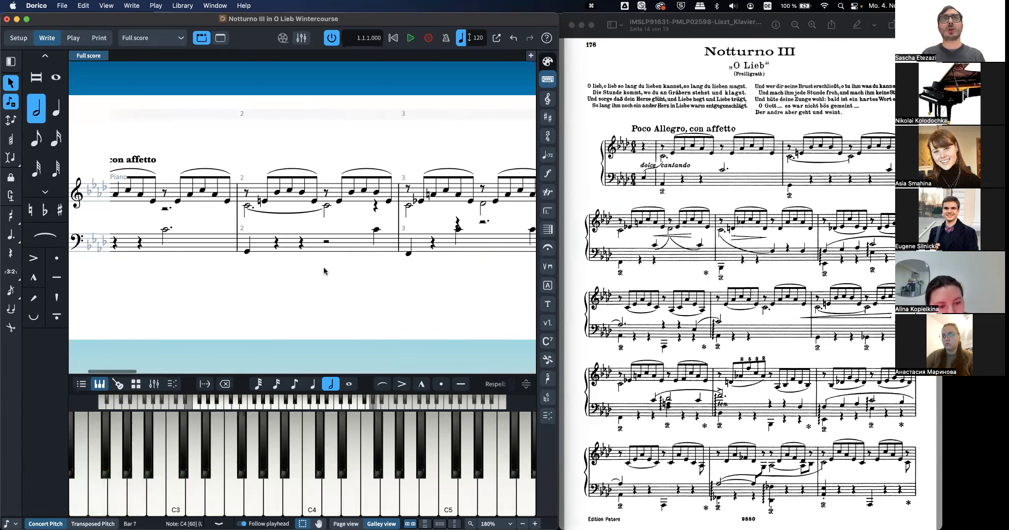
scroll(324, 270, "right", 6)
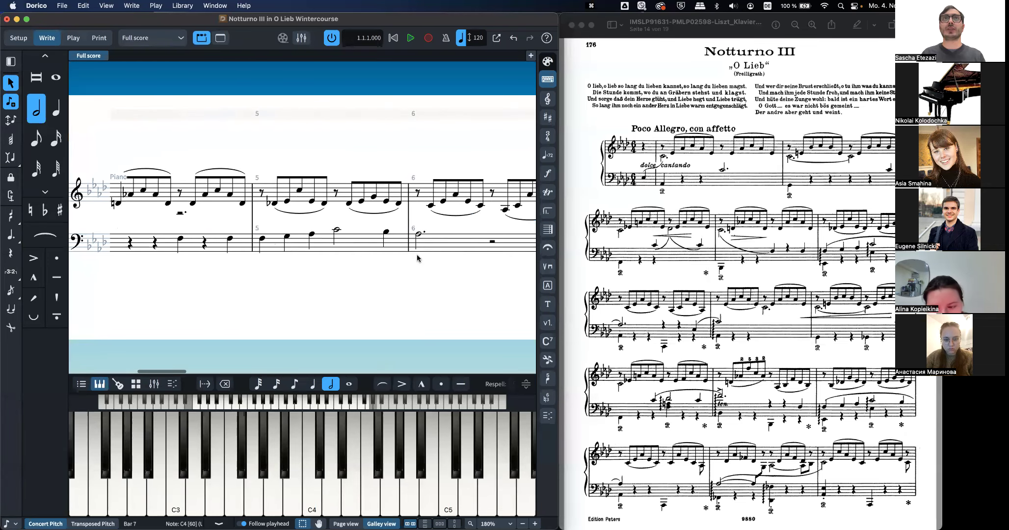
scroll(388, 258, "left", 3)
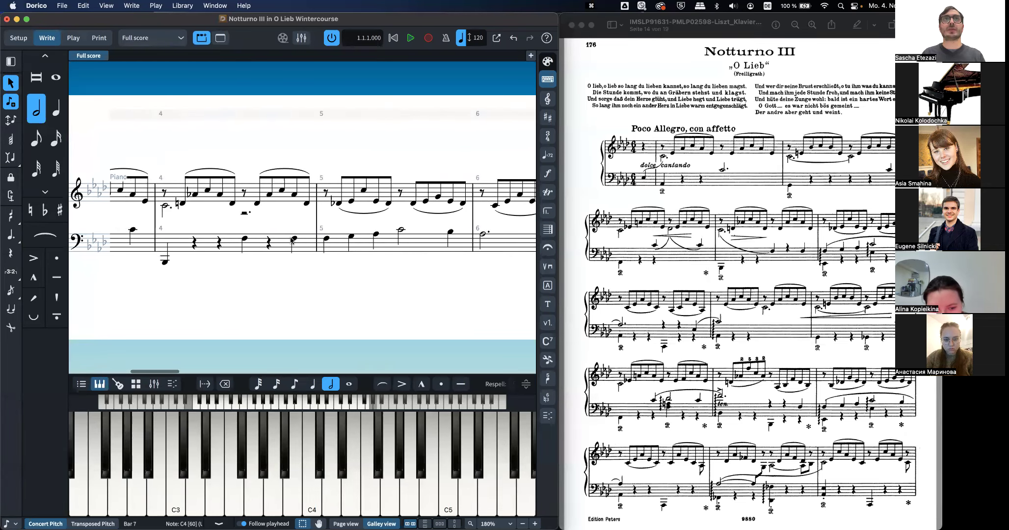
left_click(293, 239)
key("shift+n")
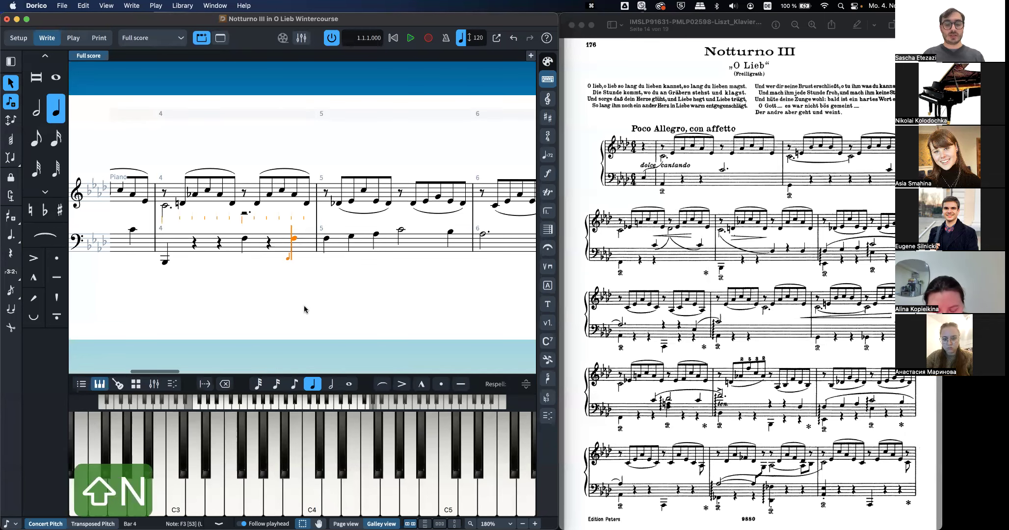
key("shift+v")
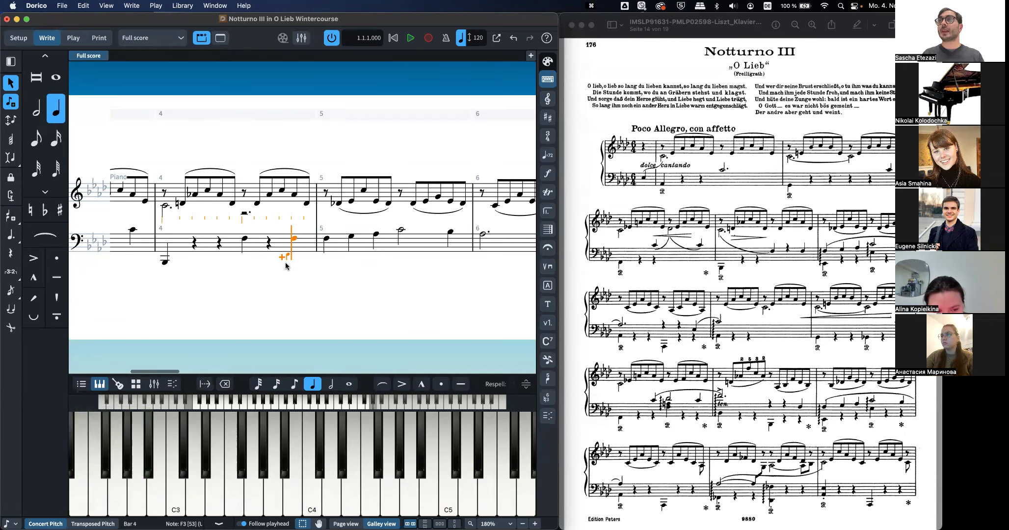
key("e")
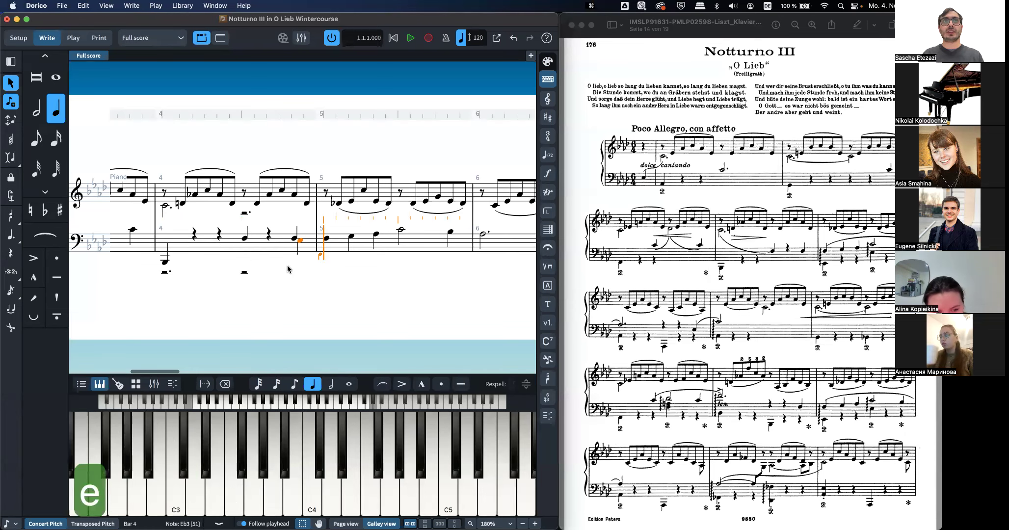
key("super+alt+Down")
Step: Enter a quarter-note E-flat below the half-note C in bar 5 in the down-stem voice, raised one octave
key("Right")
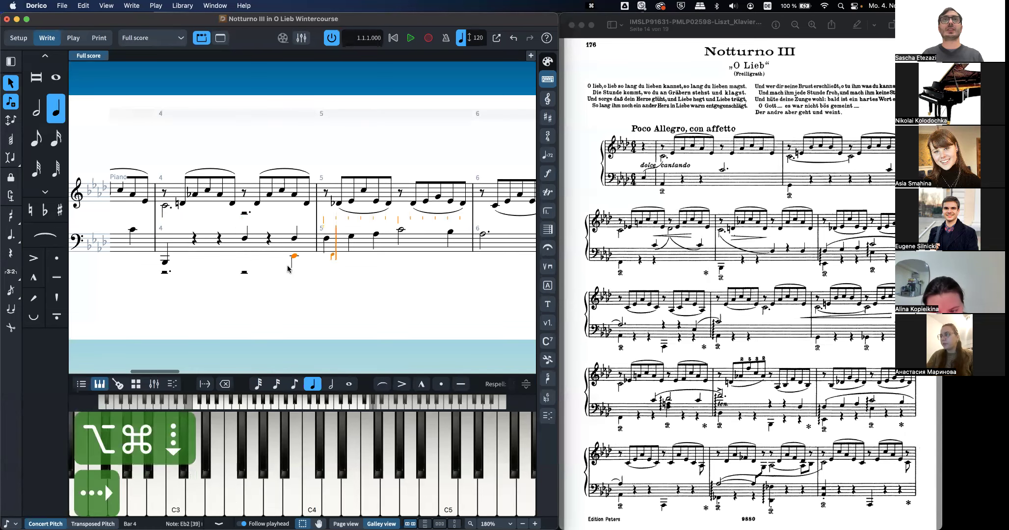
key("Right")
key("Right")
key("Right")
key("Right")
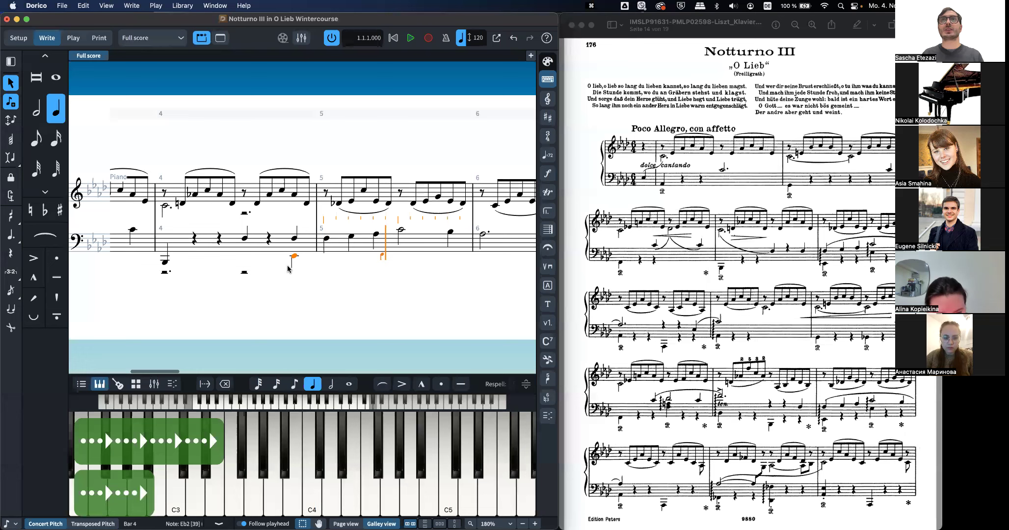
key("e")
key("super+alt+Up")
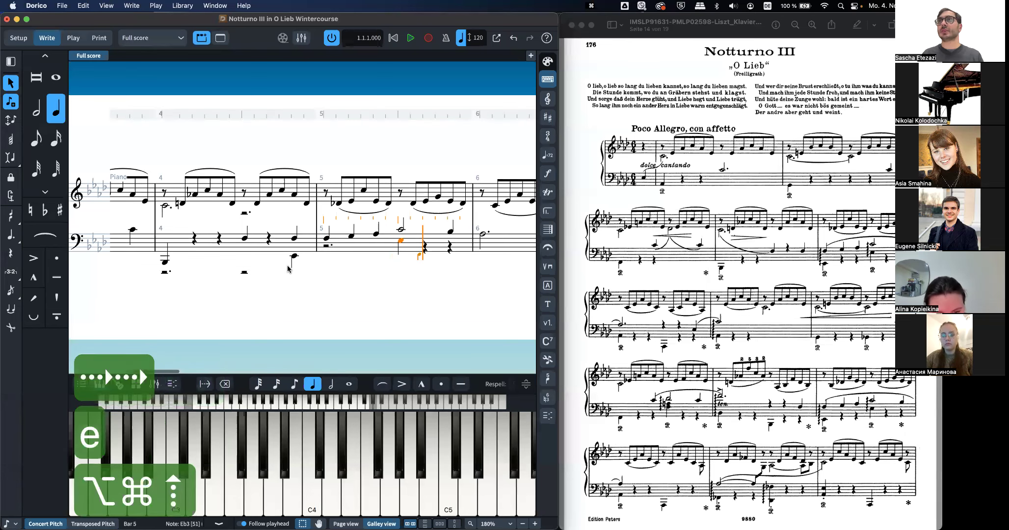
Step: Shift the low E-flat from the last beat of bar 4 to the first beat of bar 5
left_click(295, 255)
key("alt+Right")
key("alt+Right")
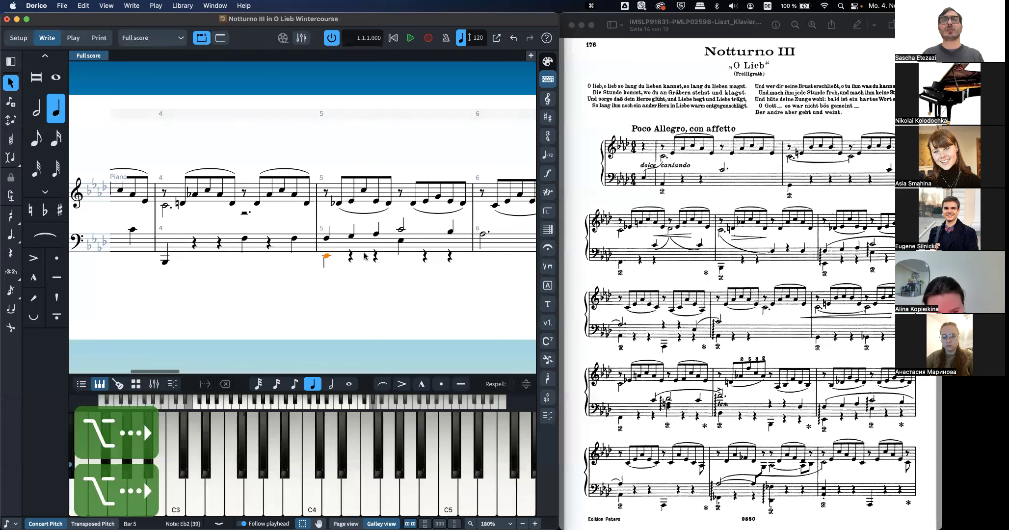
Step: Enter a quarter-note A-flat at the start of bar 6 in the lower staff's down-stem voice, lowered one octave
left_click(400, 241)
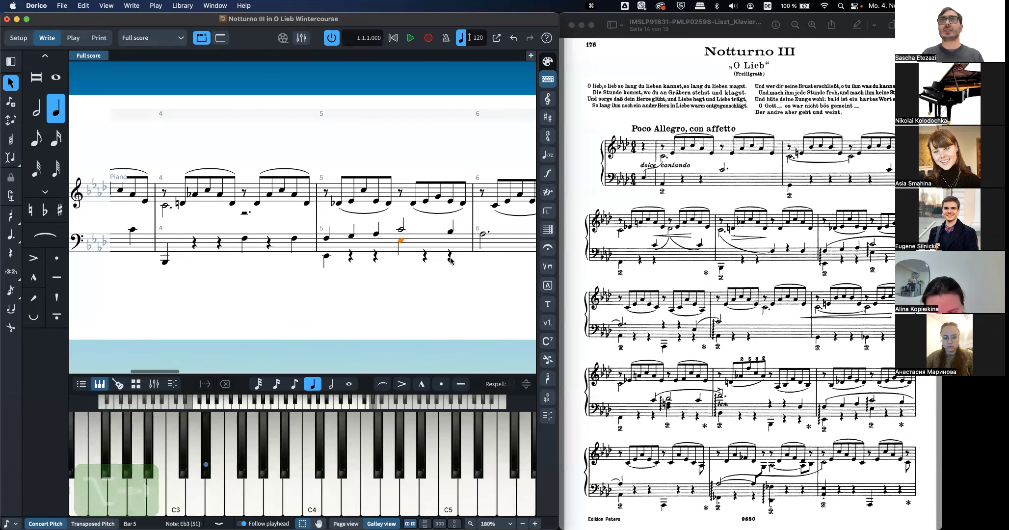
scroll(465, 255, "right", 2)
scroll(465, 255, "right", 2)
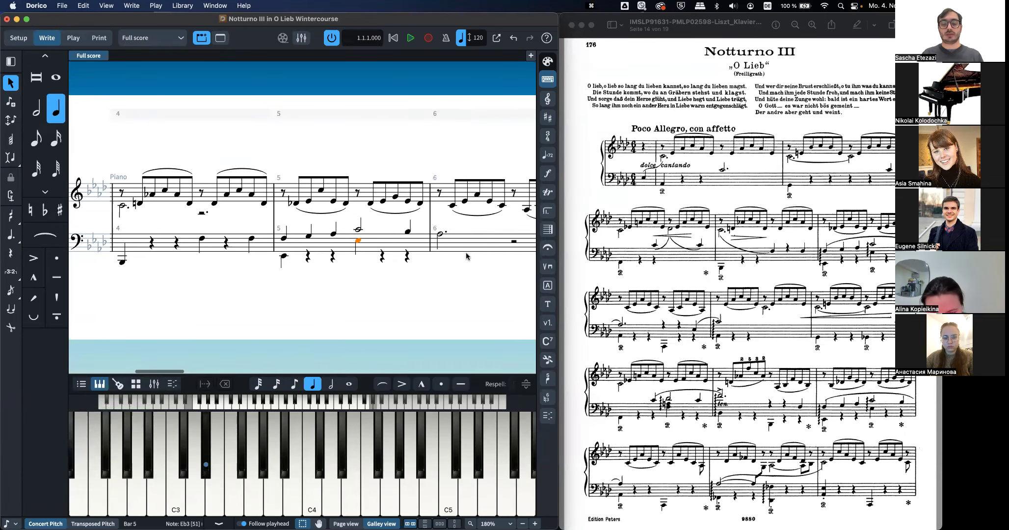
key("shift+n")
key("Right")
key("Right")
key("Right")
key("Right")
key("Right")
key("Right")
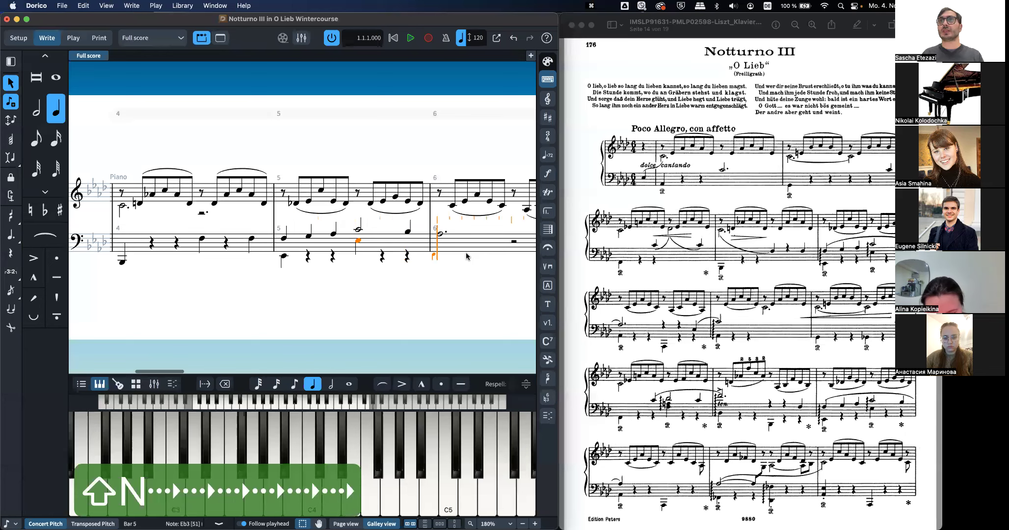
key("a")
key("alt+super+Down")
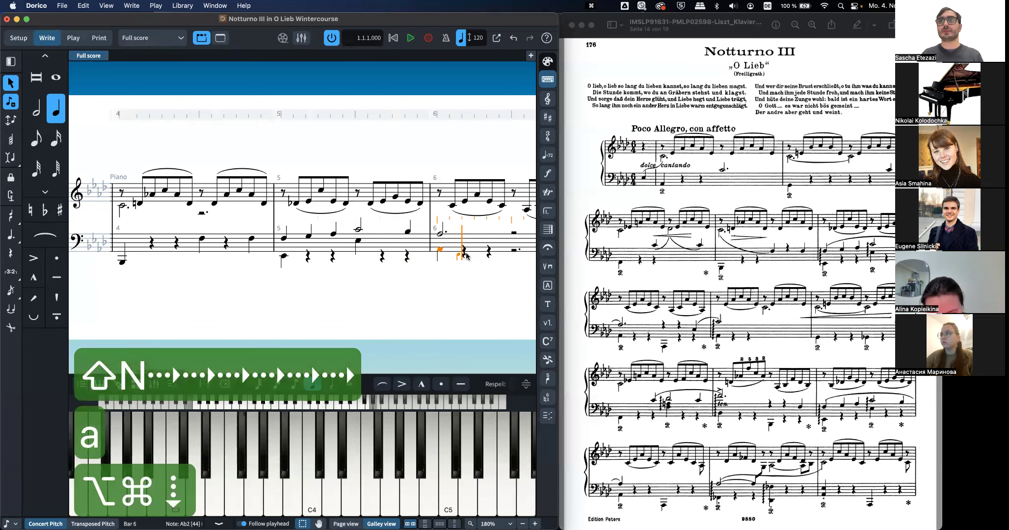
Step: Enter a quarter-note A-flat on bar 6's fourth beat in the lower staff's down-stem voice, lowered one octave
key("Right")
key("Right")
key("Right")
key("Right")
key("a")
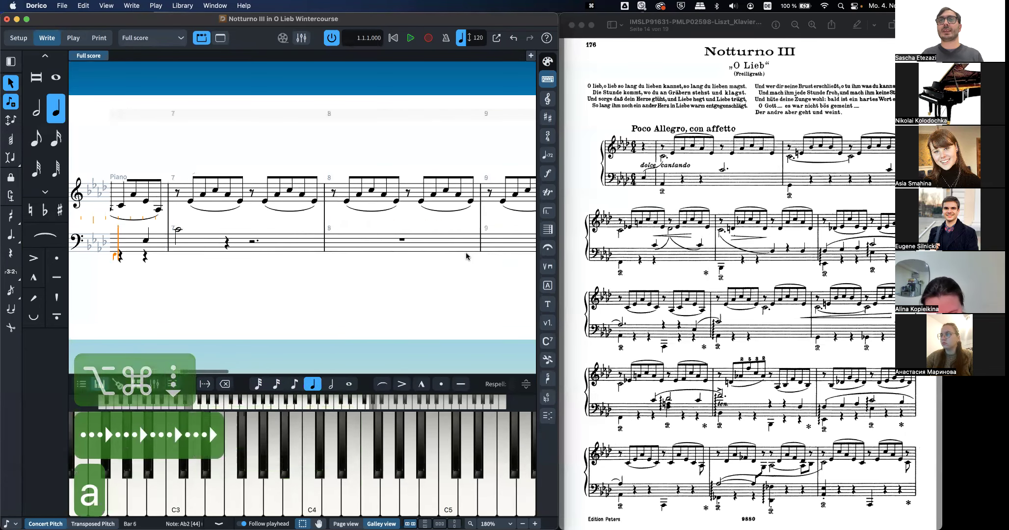
scroll(351, 264, "left", 5)
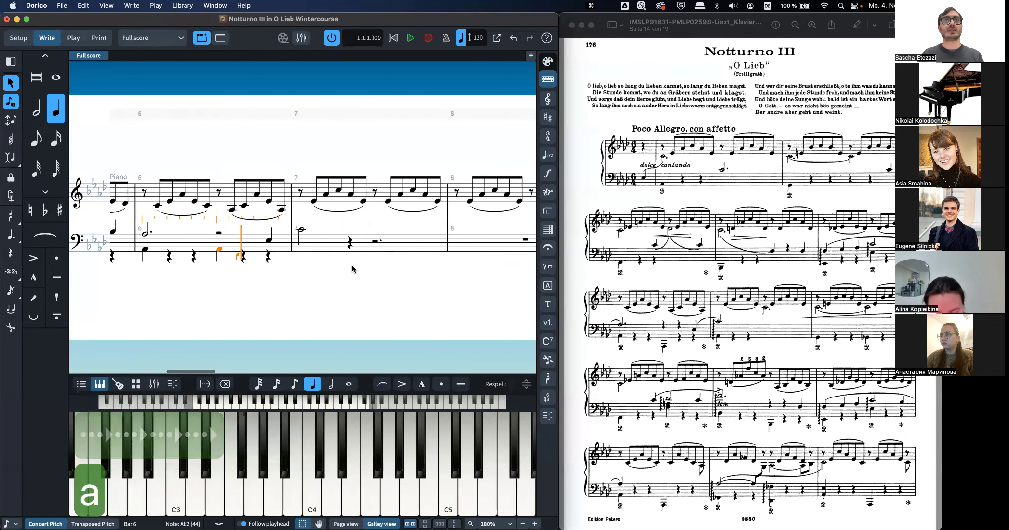
key("alt+super+Down")
Step: Enter a quarter-note A-flat at the start of bar 7 in the lower staff's down-stem voice, raised one octave
key("Right")
key("Right")
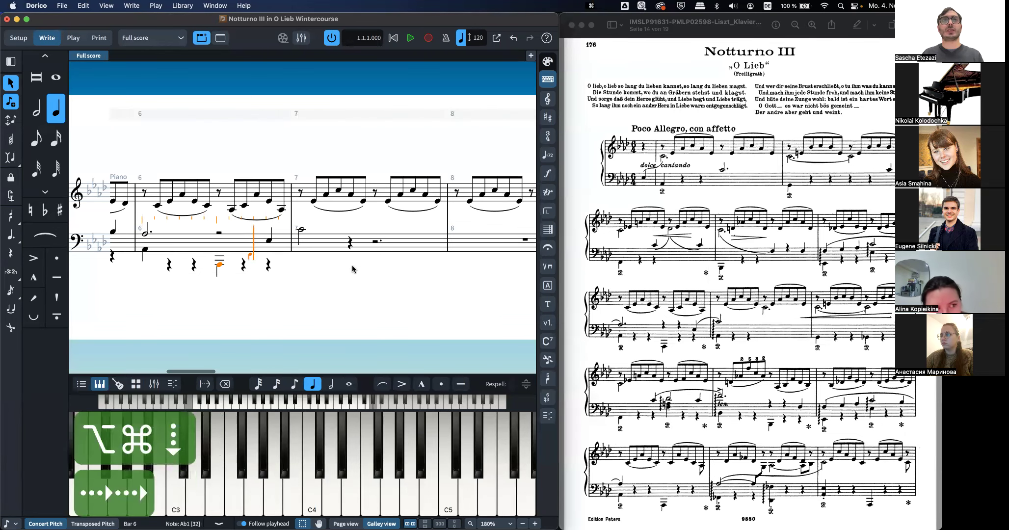
key("Right")
key("Right")
key("a")
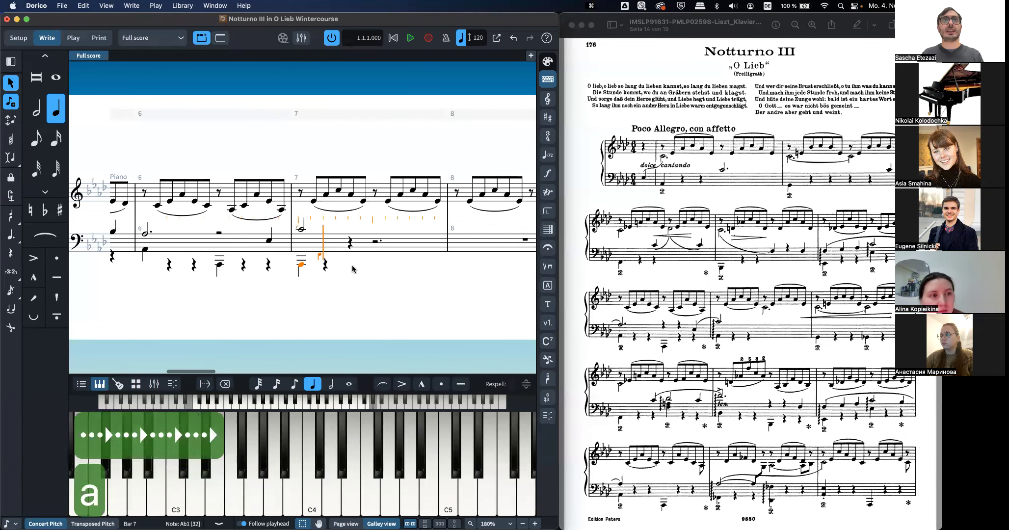
key("alt+super+Up")
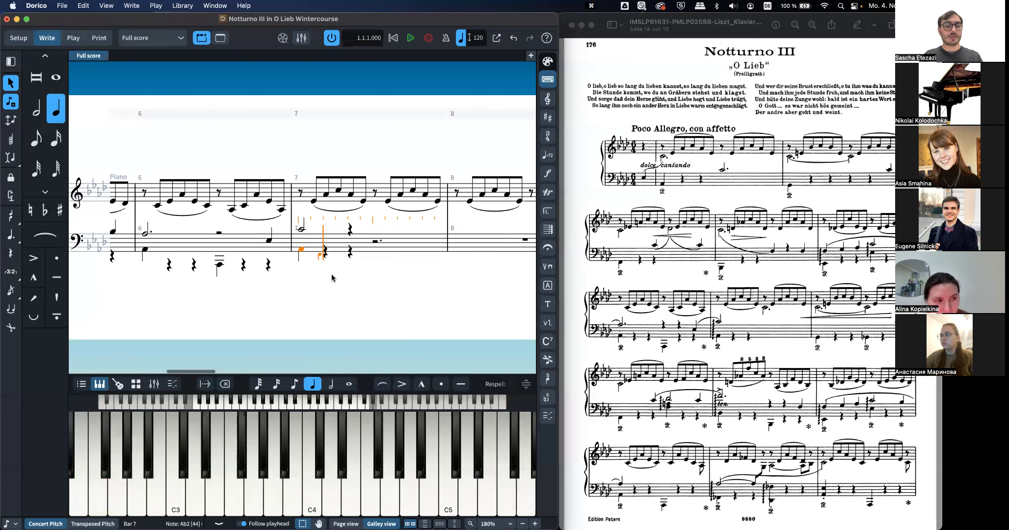
key("Escape")
Step: Remove the down-stem voice's dotted half rest in the second half of bar 1 in the upper staff with Remove Rests
scroll(317, 281, "left", 15)
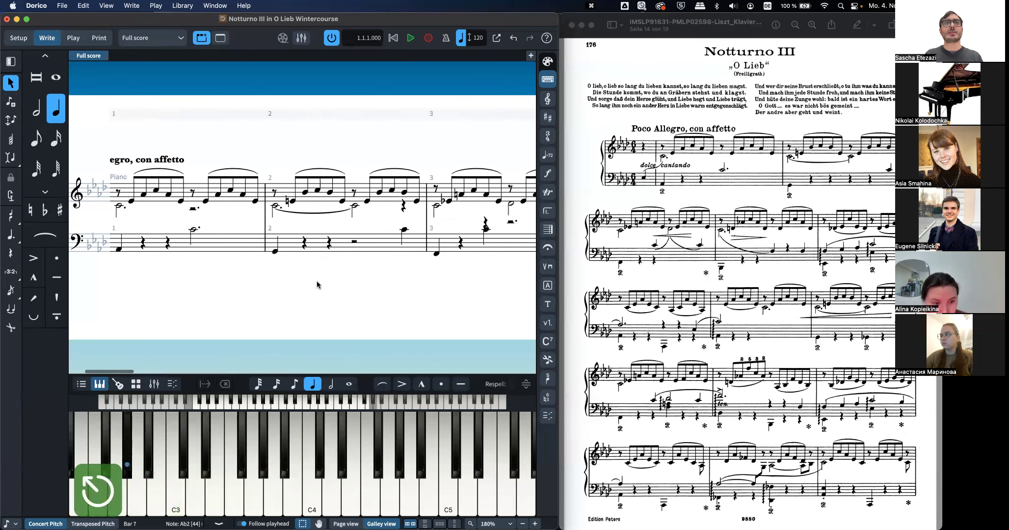
scroll(310, 283, "down", 3)
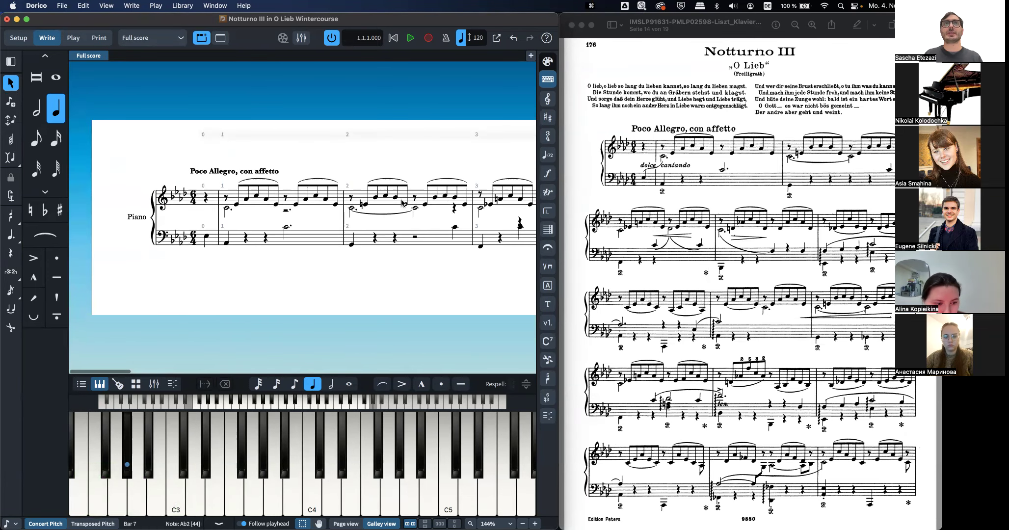
left_click(285, 212)
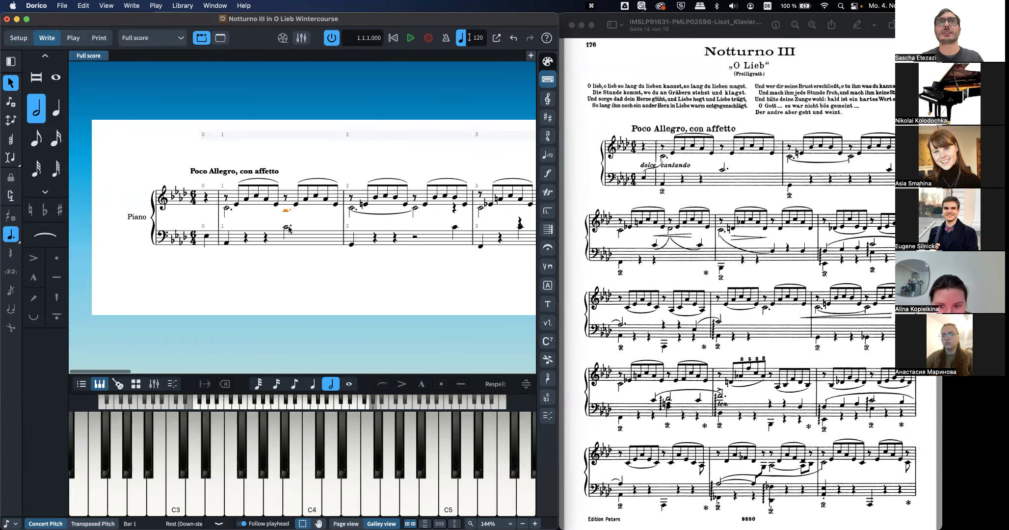
scroll(288, 228, "right", 3)
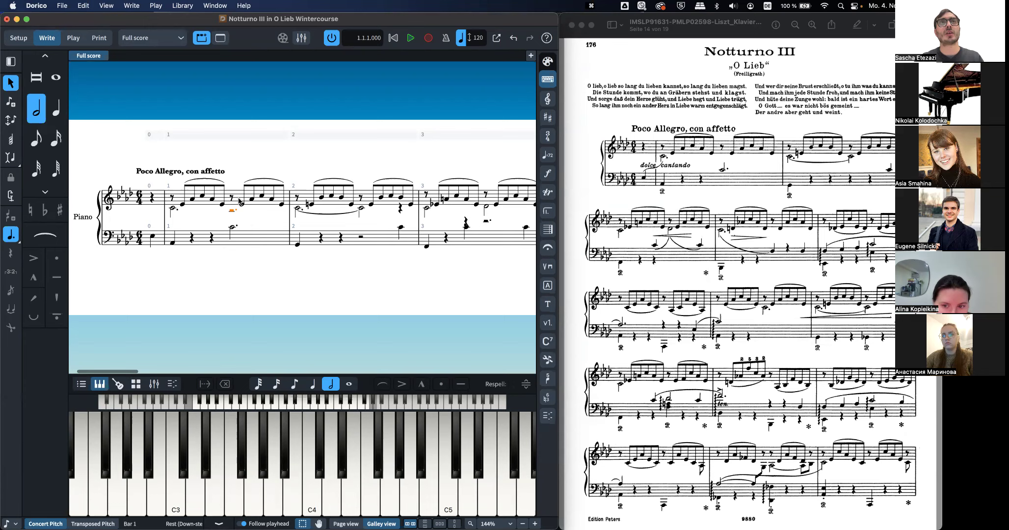
scroll(234, 227, "up", 1)
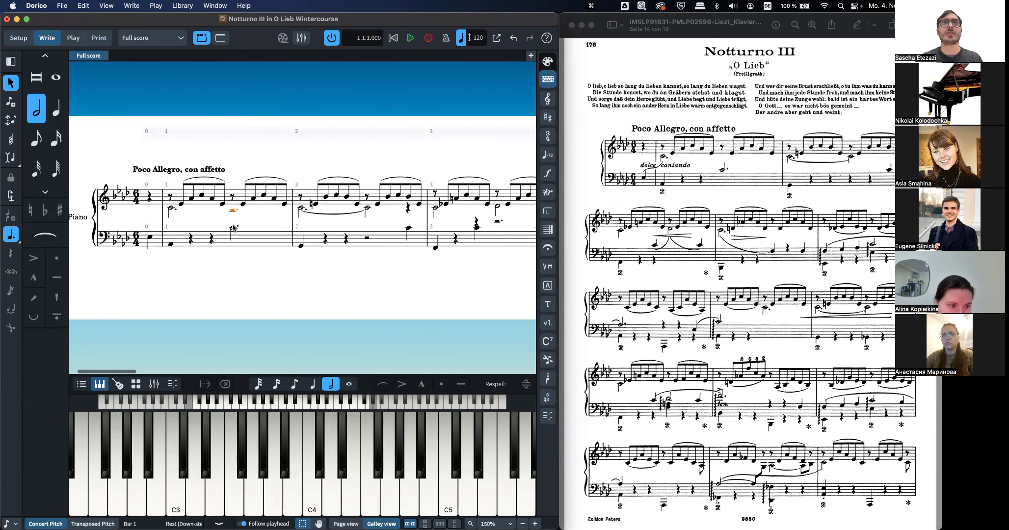
left_click(79, 6)
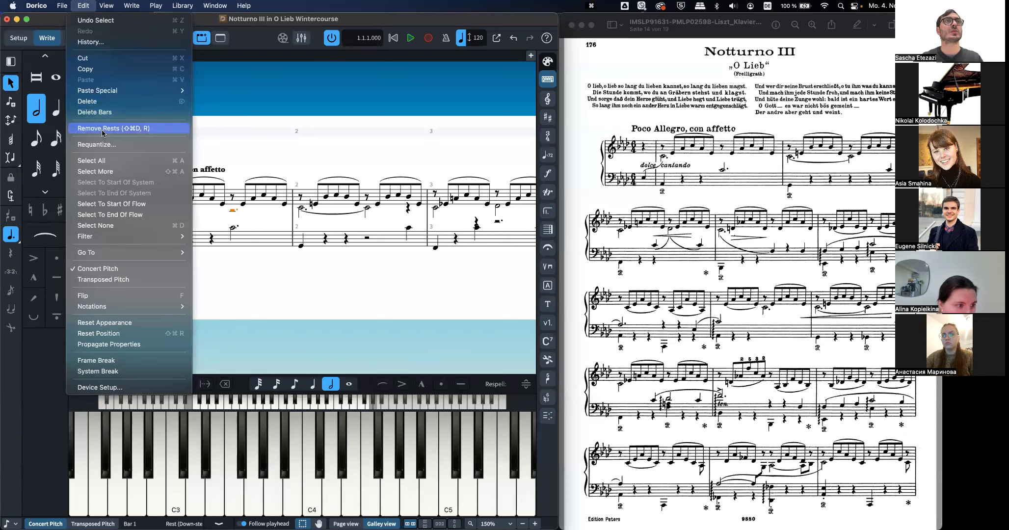
left_click(82, 6)
type("jremove")
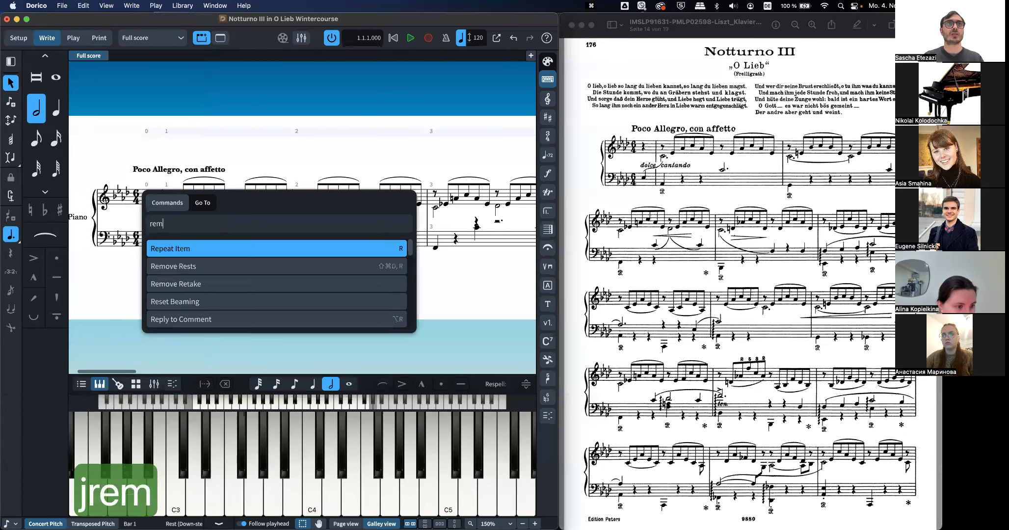
key("Return")
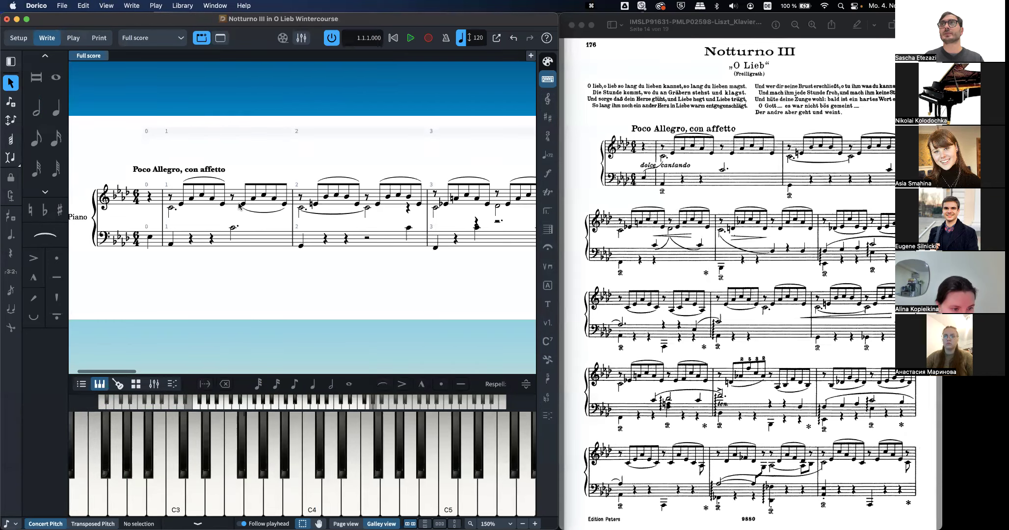
Step: Remove the down-stem voice's quarter rest on the last beat of bar 2 in the upper staff
scroll(294, 211, "right", 3)
left_click(357, 208)
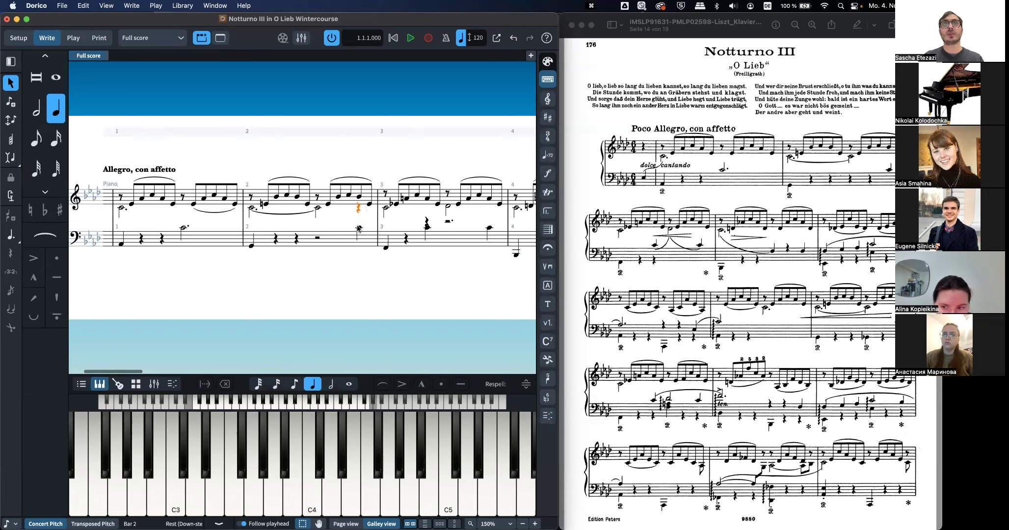
key("j")
key("Return")
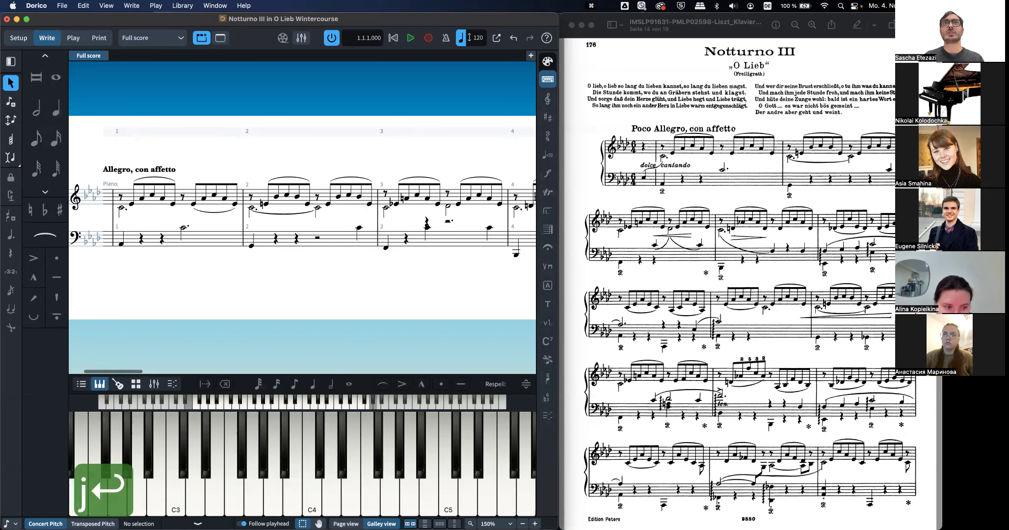
Step: Remove the dotted half rest between the staves in the second half of bar 3
scroll(359, 228, "right", 3)
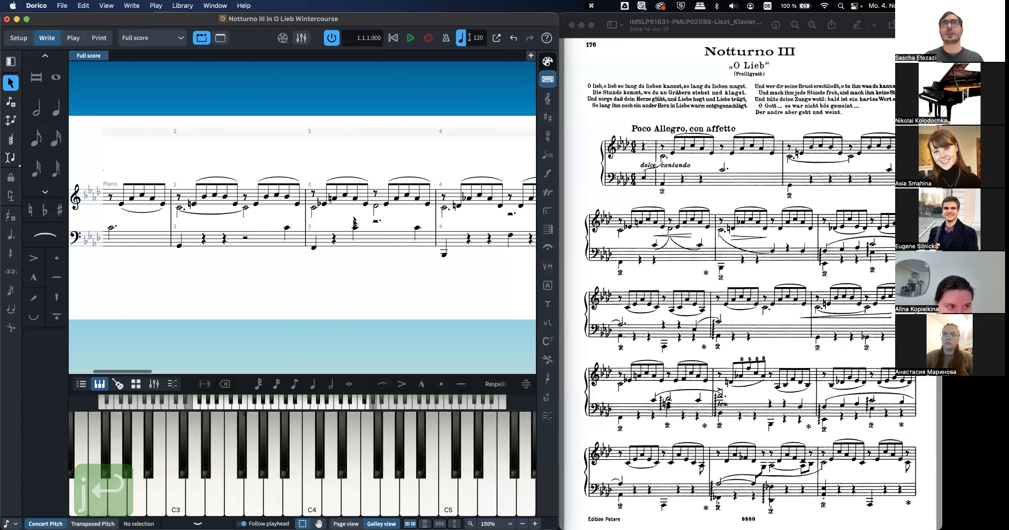
left_click(376, 221)
key("j")
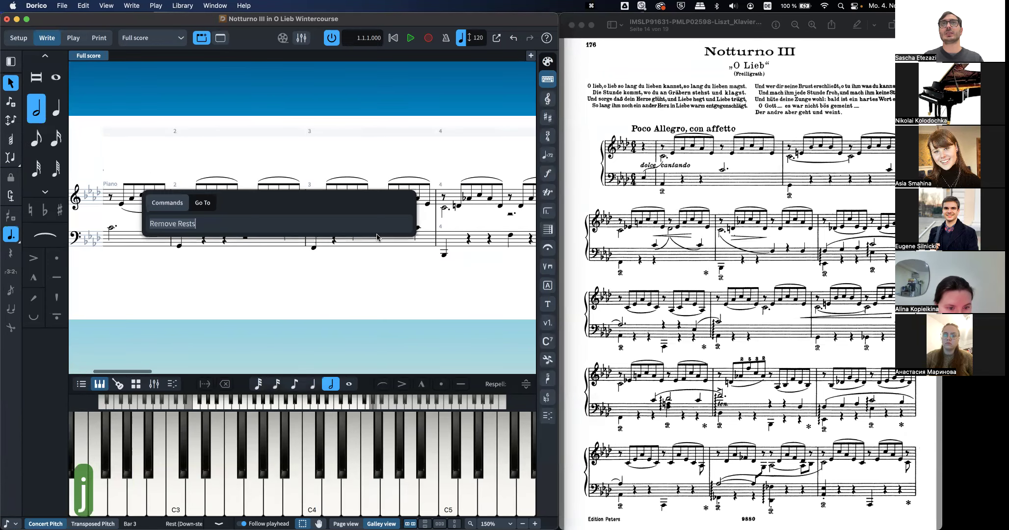
key("Return")
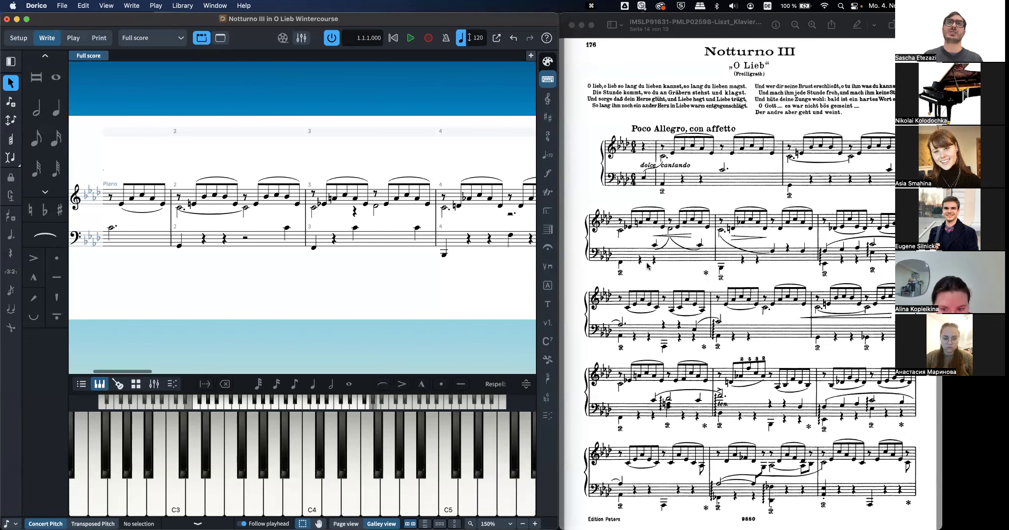
Step: Move the quarter-note C on bar 3's third beat to the staff above and change its voice
left_click(353, 228)
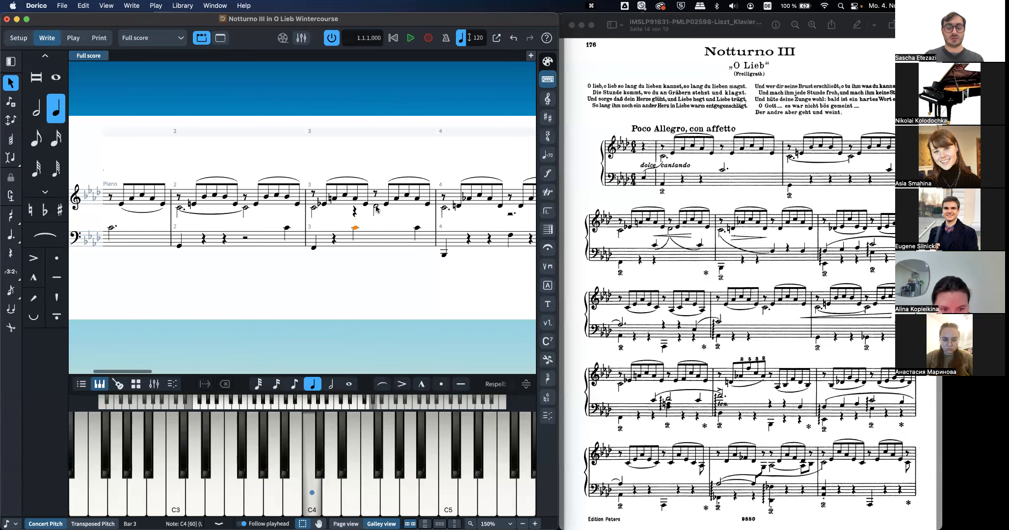
right_click(353, 229)
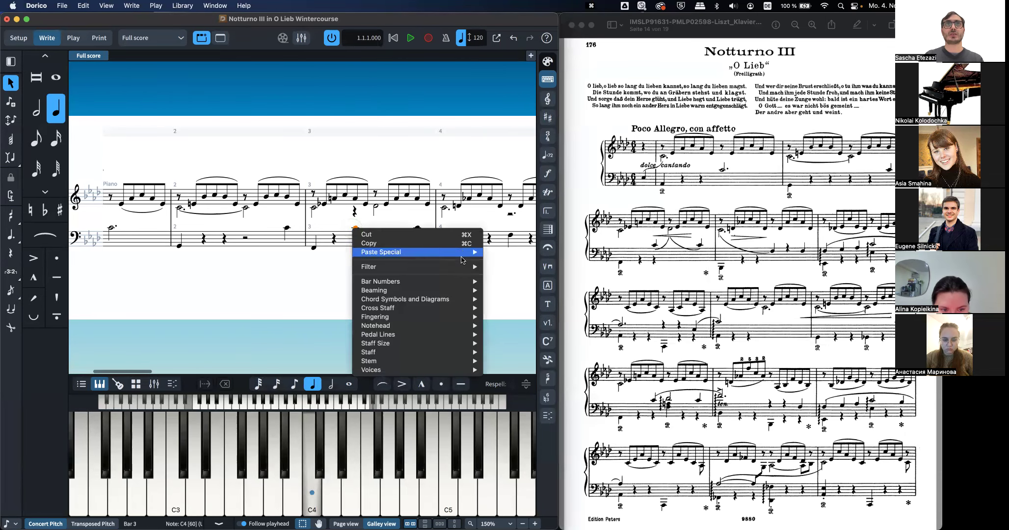
mouse_move(474, 255)
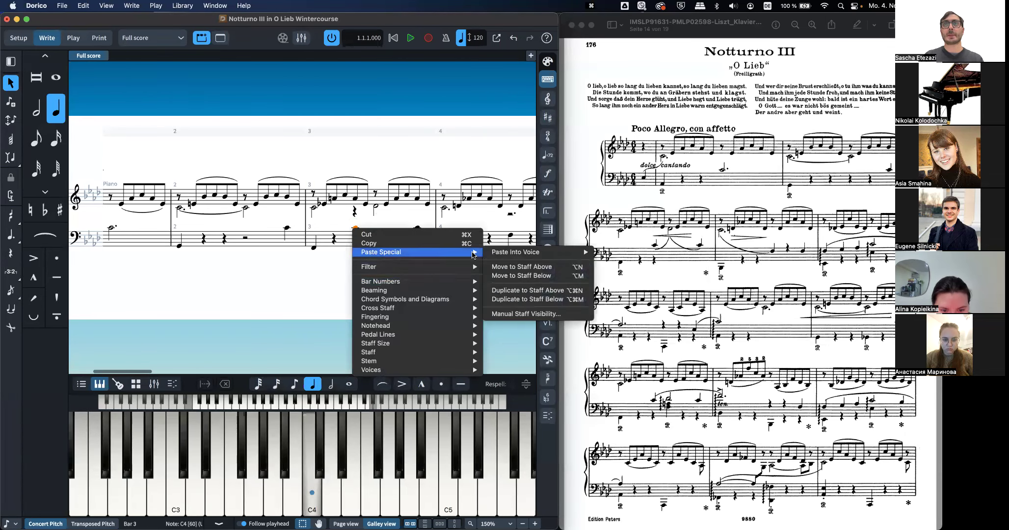
left_click(513, 267)
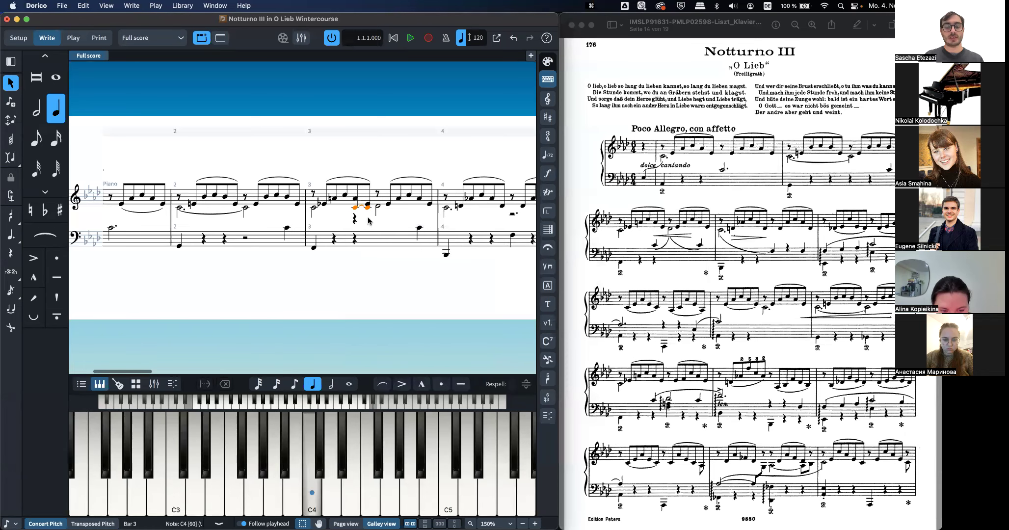
key("v")
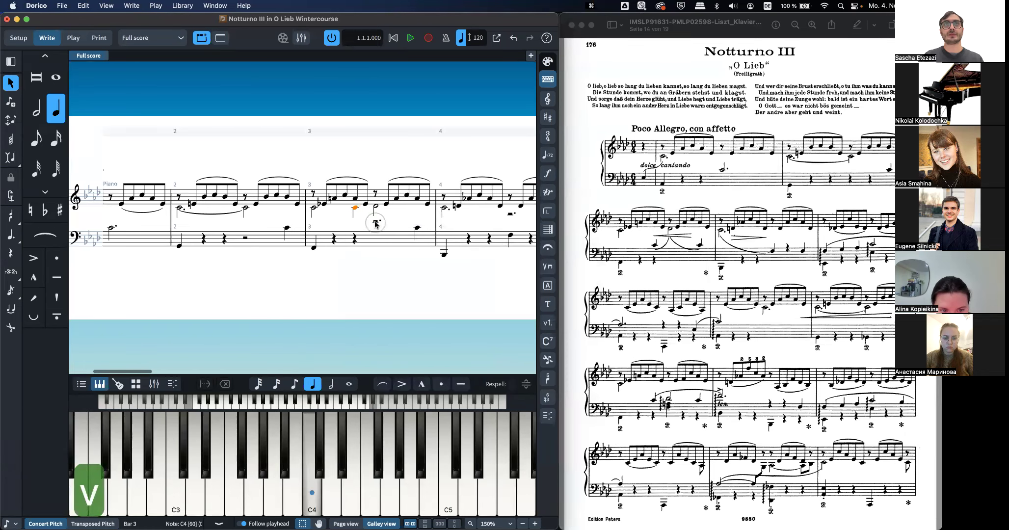
Step: Remove the remaining dotted half rest in bar 3 and cross the third-beat quarter-note C to the staff below
left_click(376, 221)
key("Return")
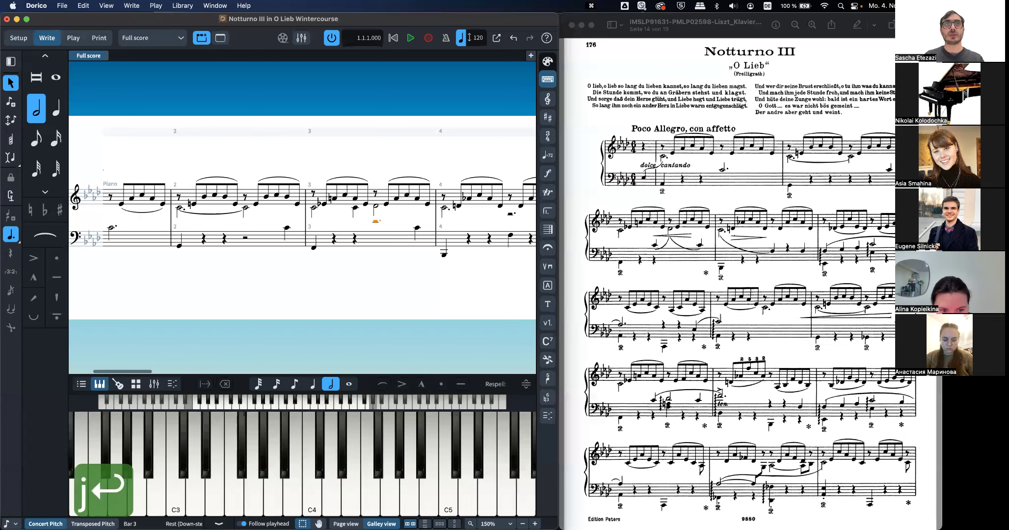
left_click(354, 208)
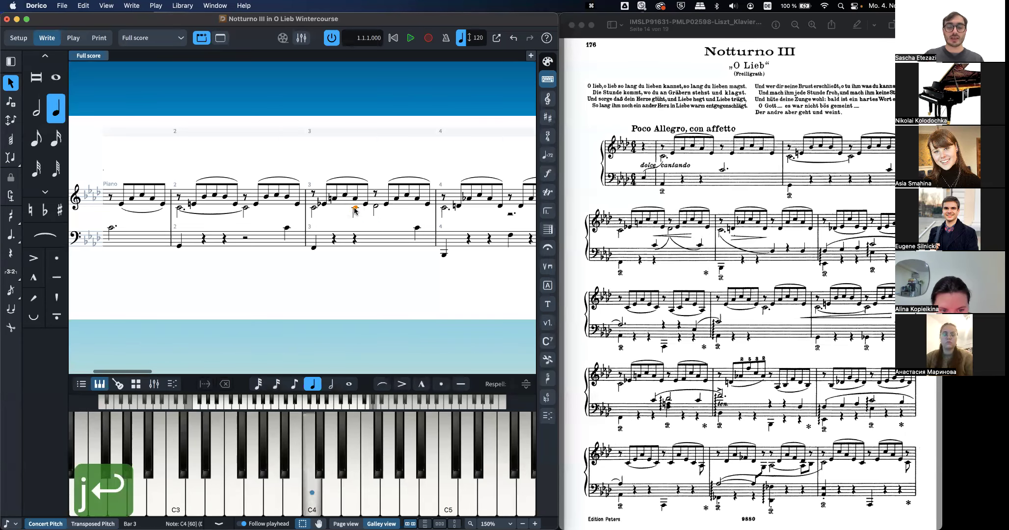
right_click(355, 210)
mouse_move(441, 288)
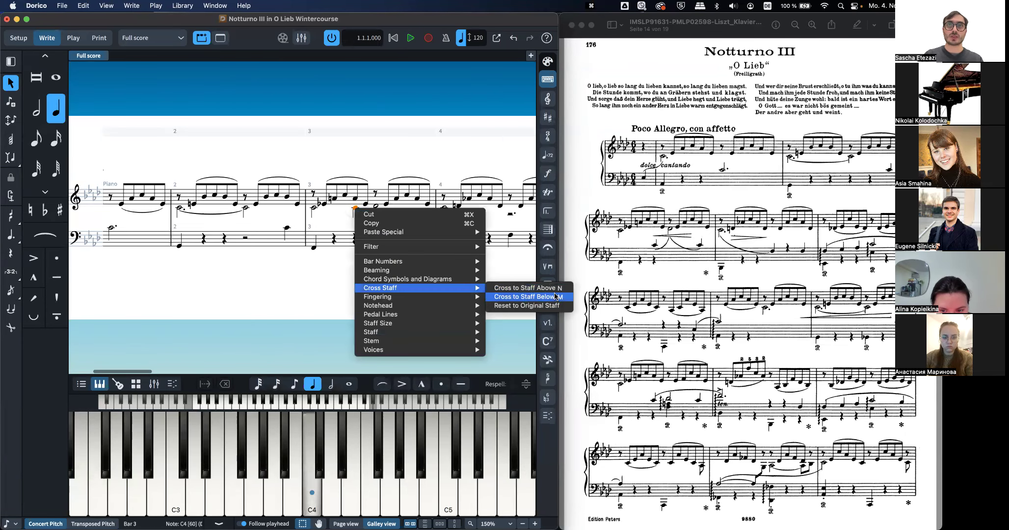
left_click(562, 297)
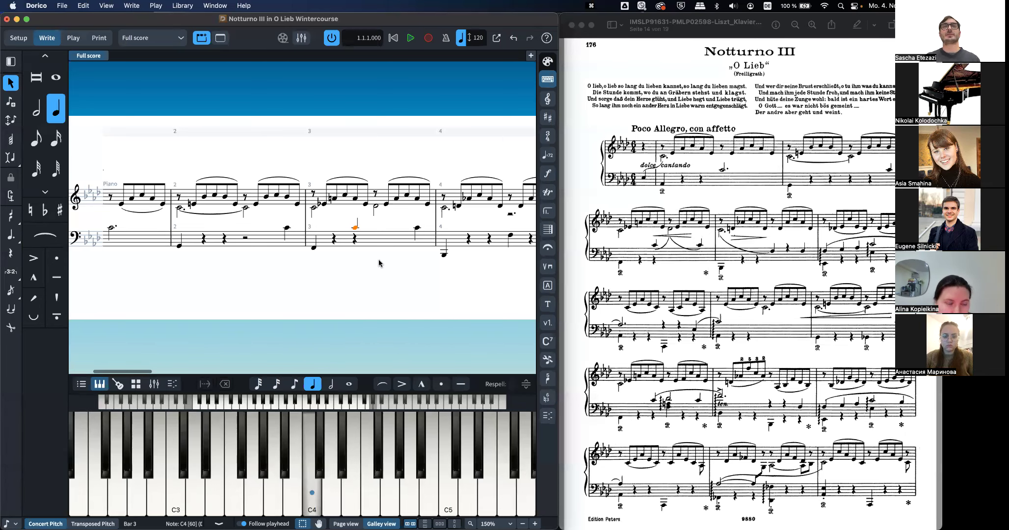
Step: Remove the down-stem voice's dotted half rest in the second half of bar 4 in the upper staff
scroll(370, 229, "up", 3)
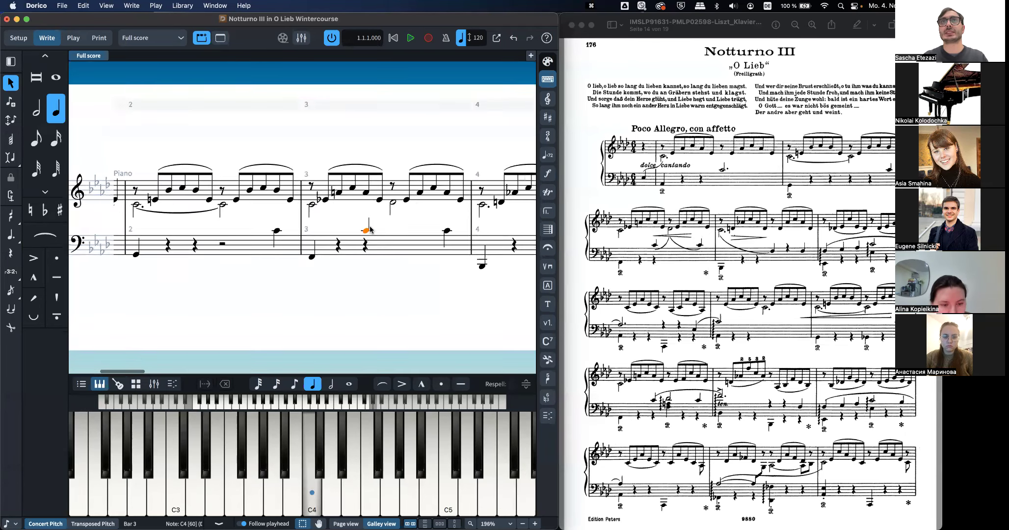
scroll(317, 263, "right", 5)
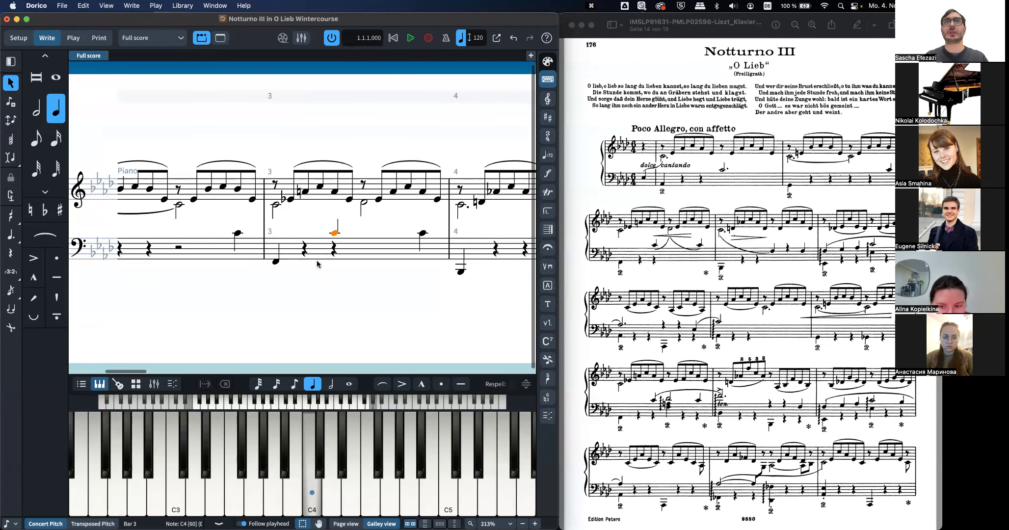
scroll(357, 288, "right", 2)
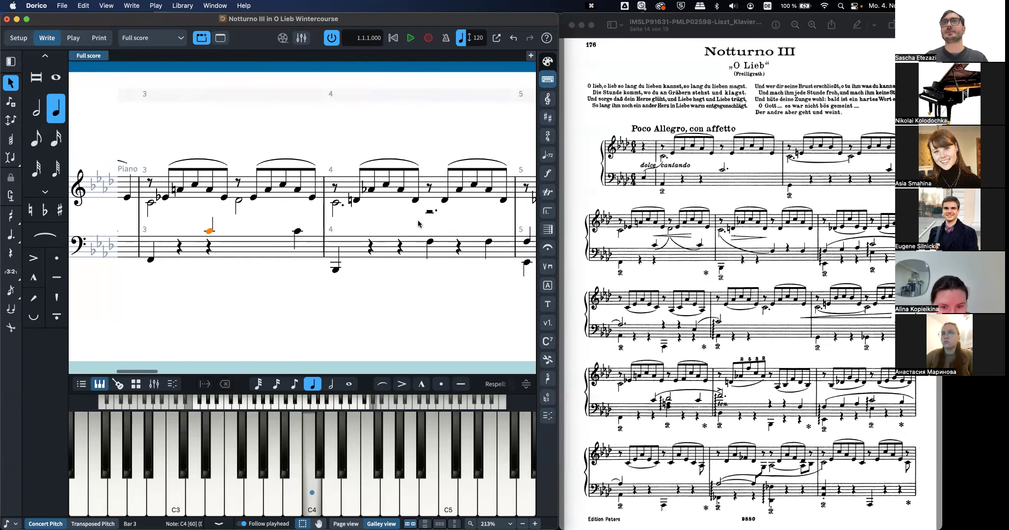
left_click(429, 212)
key("j")
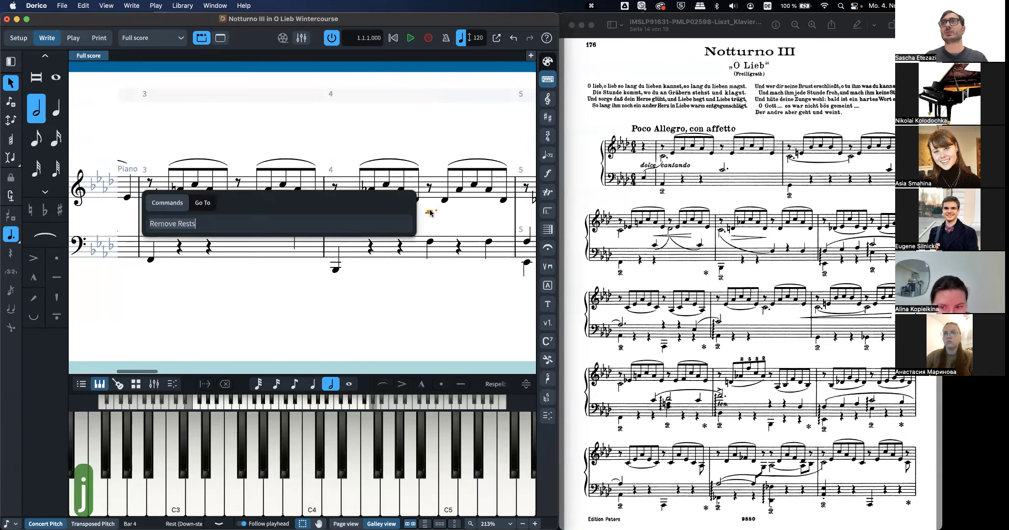
key("Return")
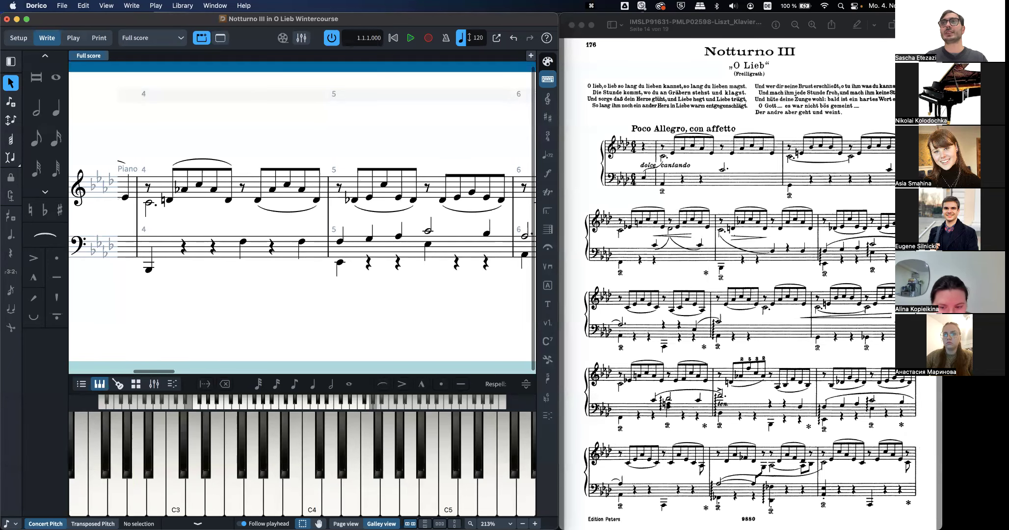
Step: Lengthen the half-note C at the start of bar 7 in the bass staff to a dotted half note
scroll(302, 220, "right", 5)
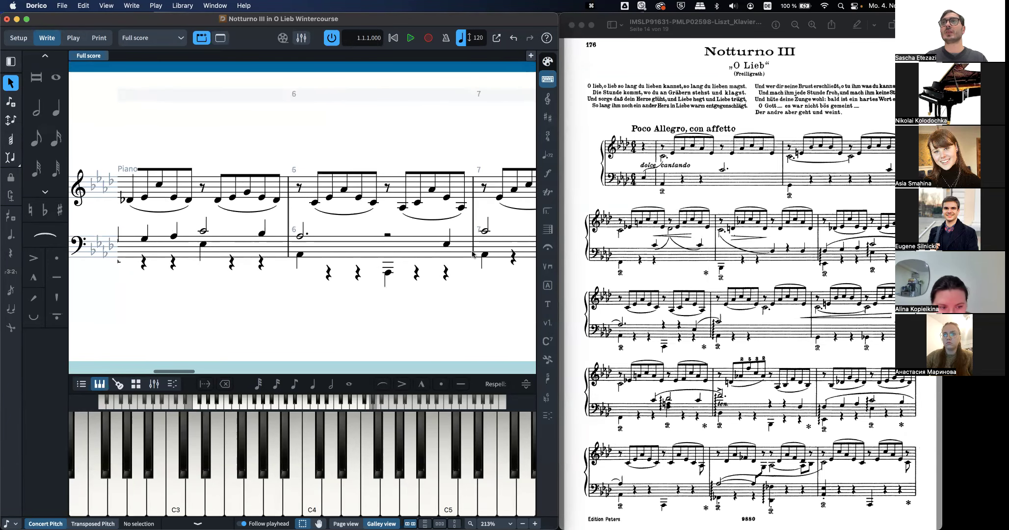
scroll(474, 250, "right", 2)
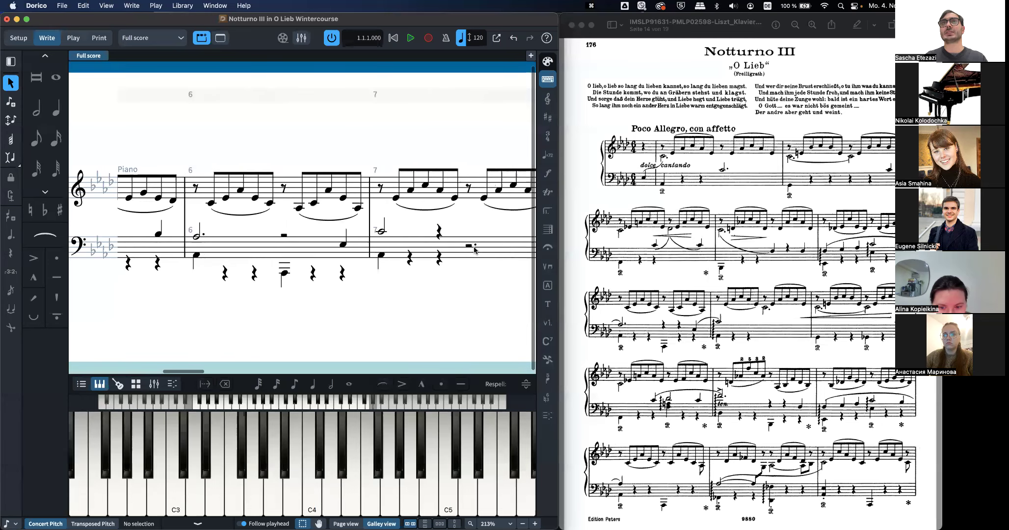
left_click(380, 232)
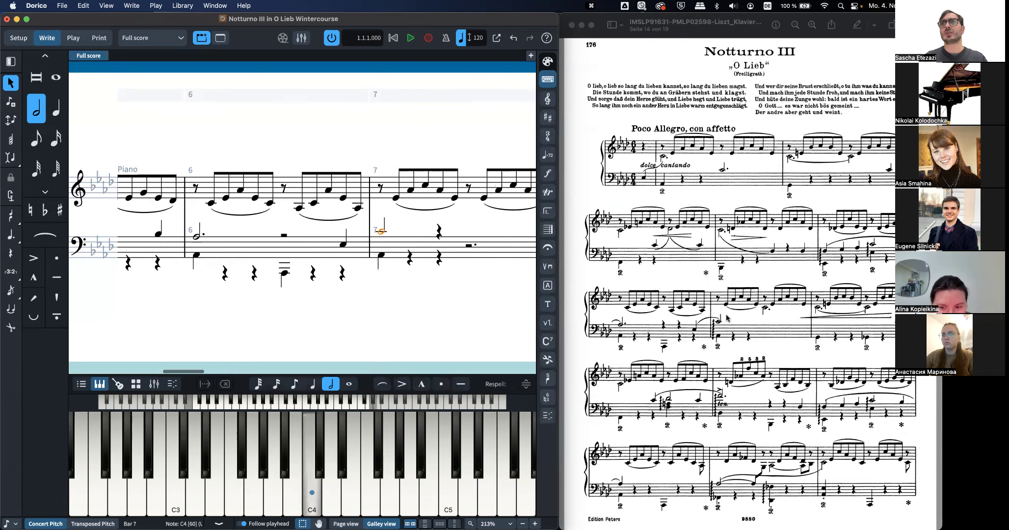
key("period")
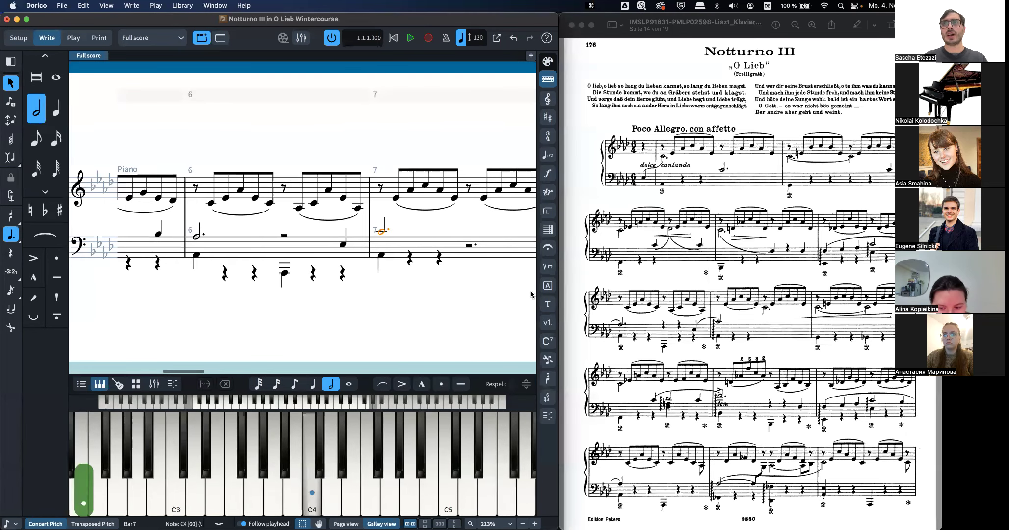
Step: Flip the stems of bar 1's dotted half-note C and bar 2's last-beat quarter-note C in the lower staff
scroll(351, 276, "down", 5)
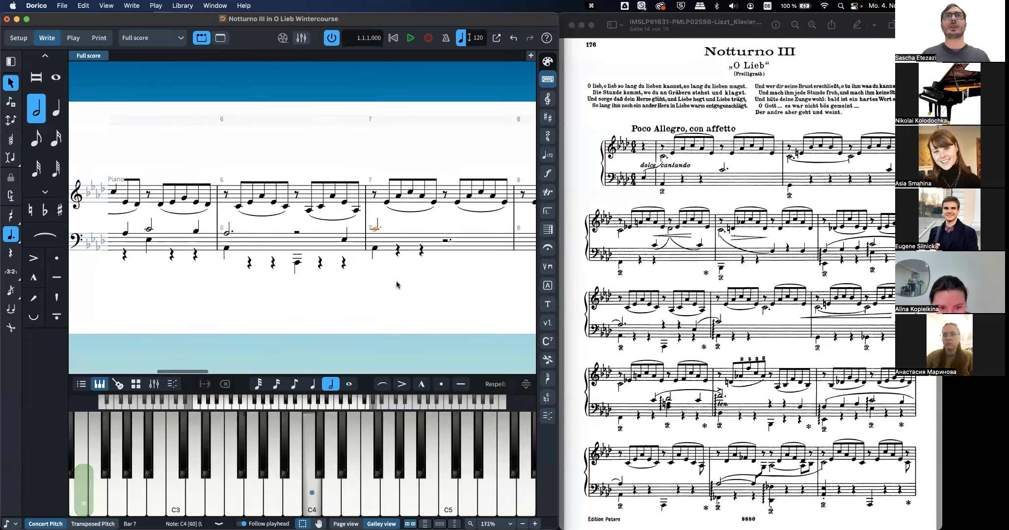
left_click(350, 276)
scroll(350, 275, "left", 12)
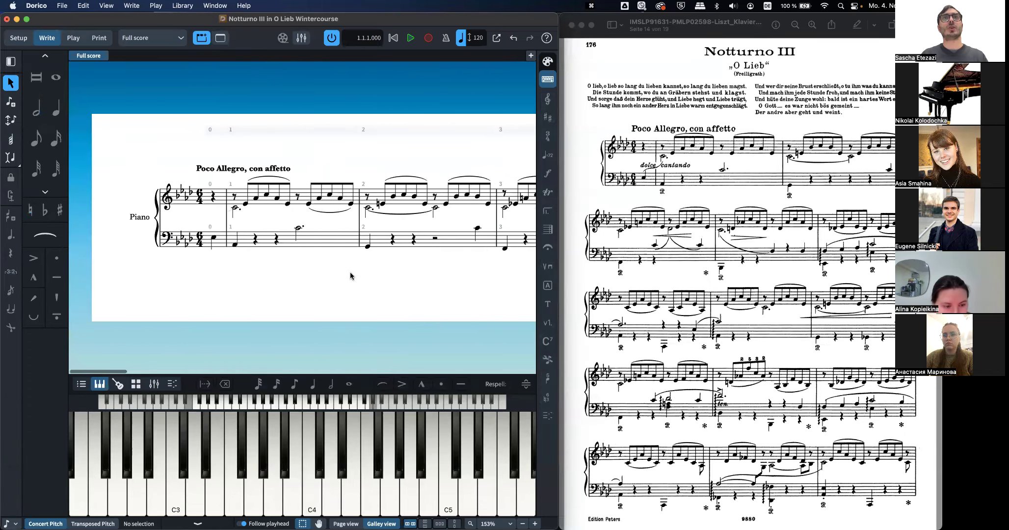
scroll(319, 270, "right", 3)
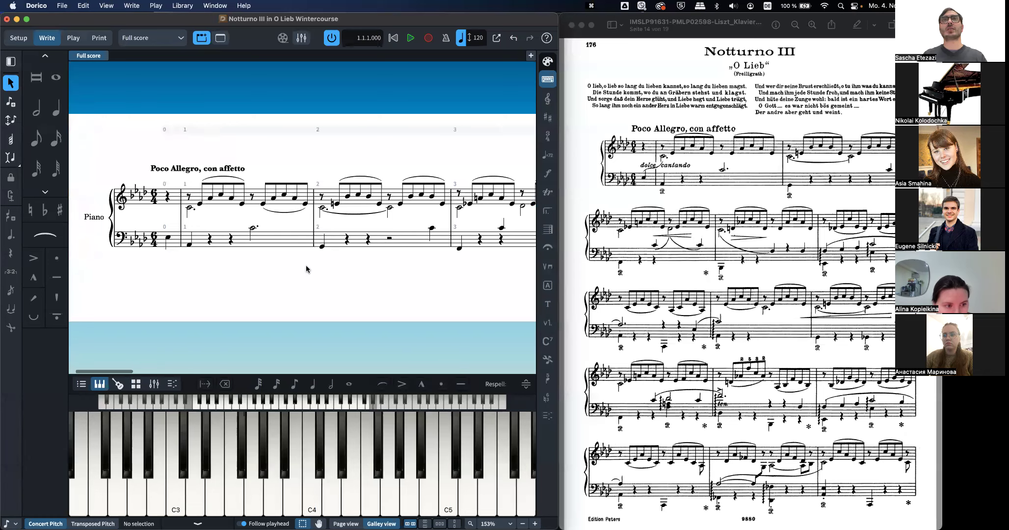
left_click(252, 233)
scroll(272, 237, "right", 3)
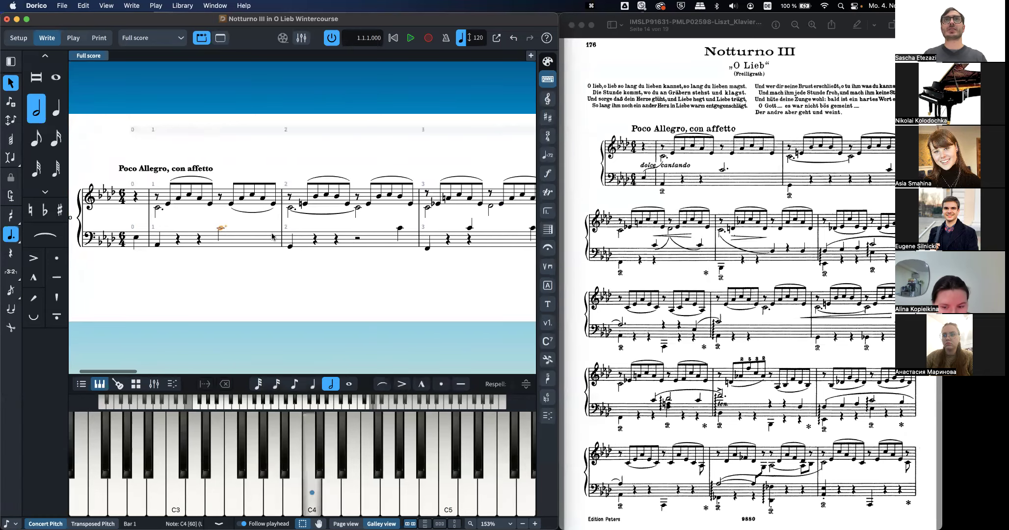
left_click(394, 227, "super")
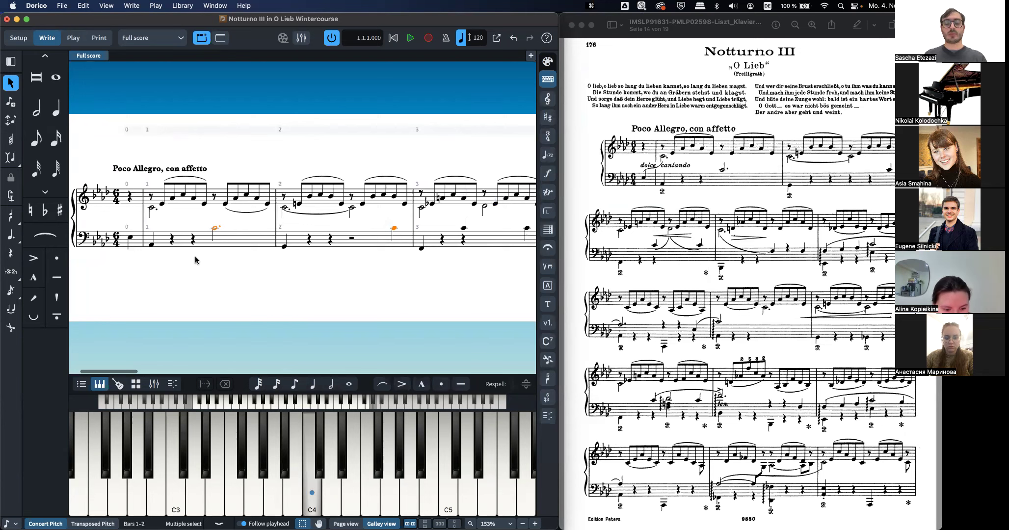
key("f")
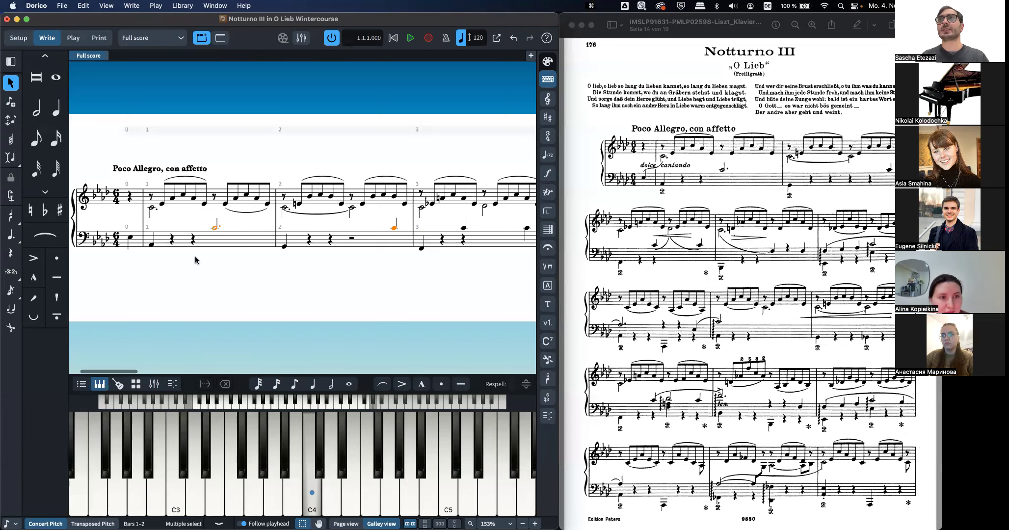
Step: Flip the slur in the second half of bar 1 so it curves above the upper staff's eighth notes
scroll(251, 255, "right", 10)
scroll(252, 258, "left", 10)
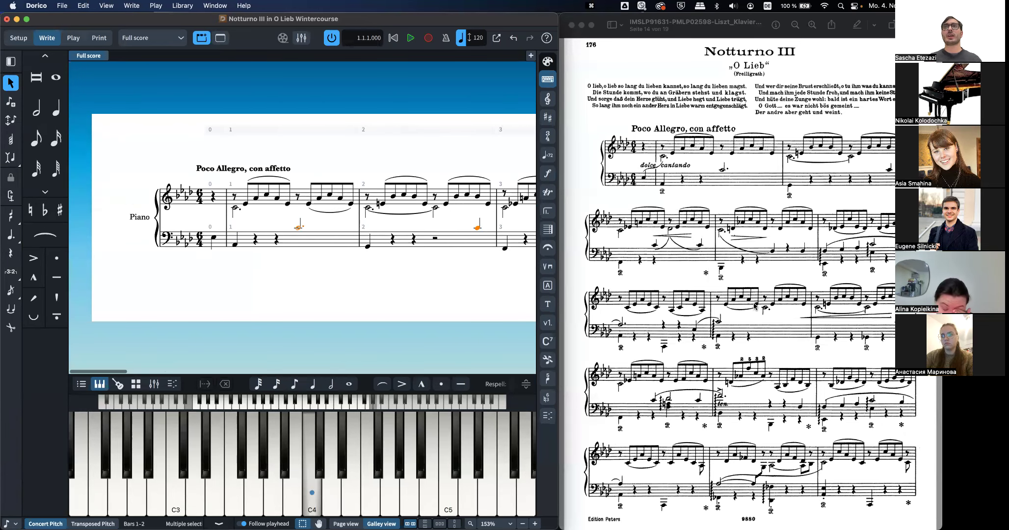
left_click(336, 214)
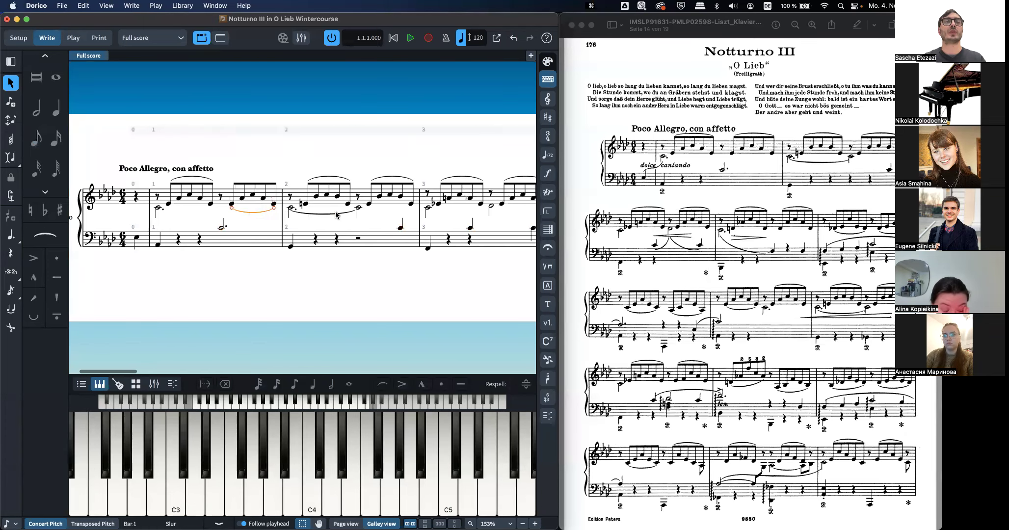
key("f")
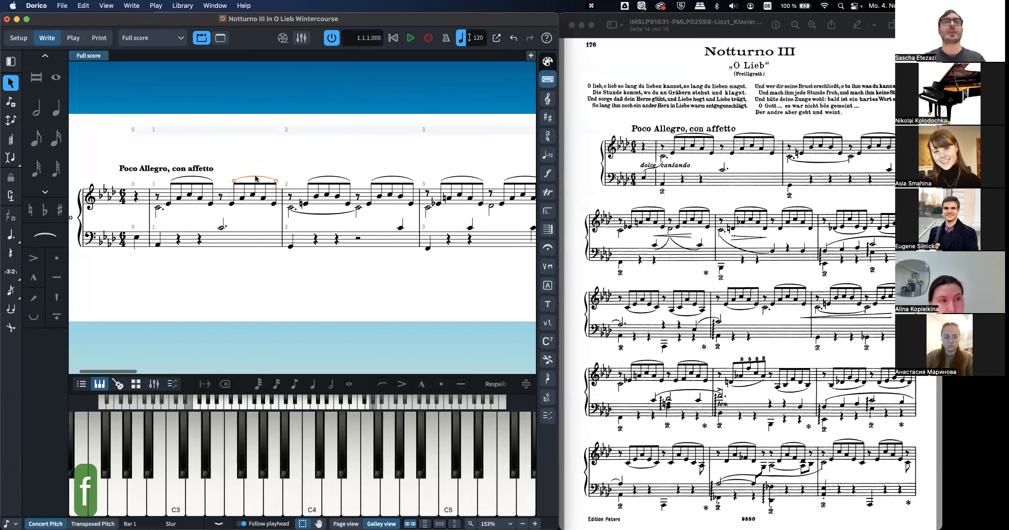
scroll(255, 180, "right", 10)
left_click(382, 215)
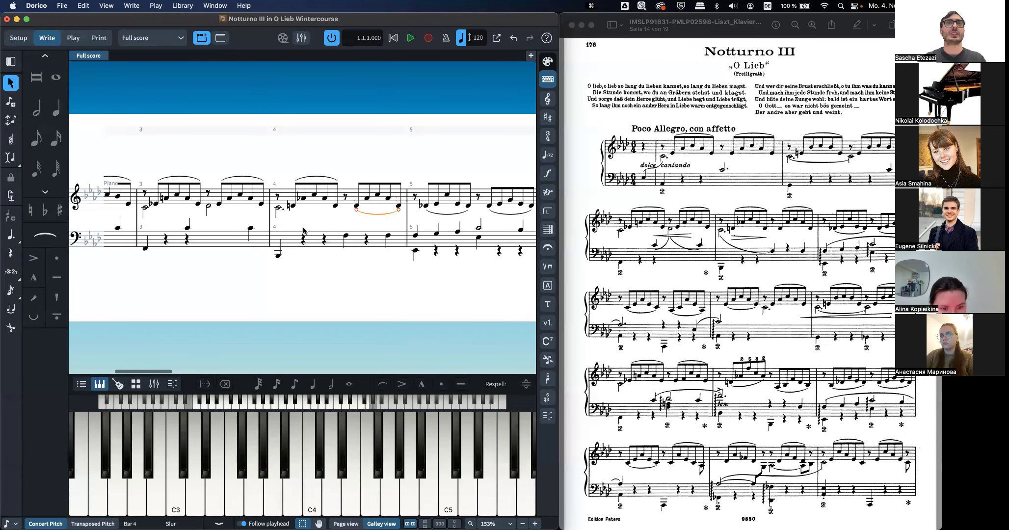
left_click(346, 236)
key("f")
key("f")
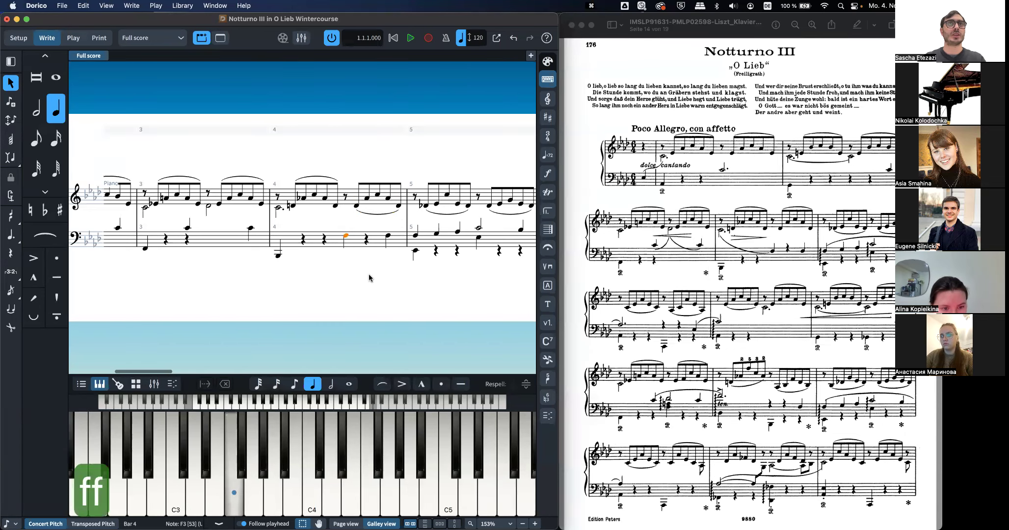
Step: Flip the slur in the second half of bar 4 so it curves above the upper staff's eighth notes
left_click(378, 213)
key("f")
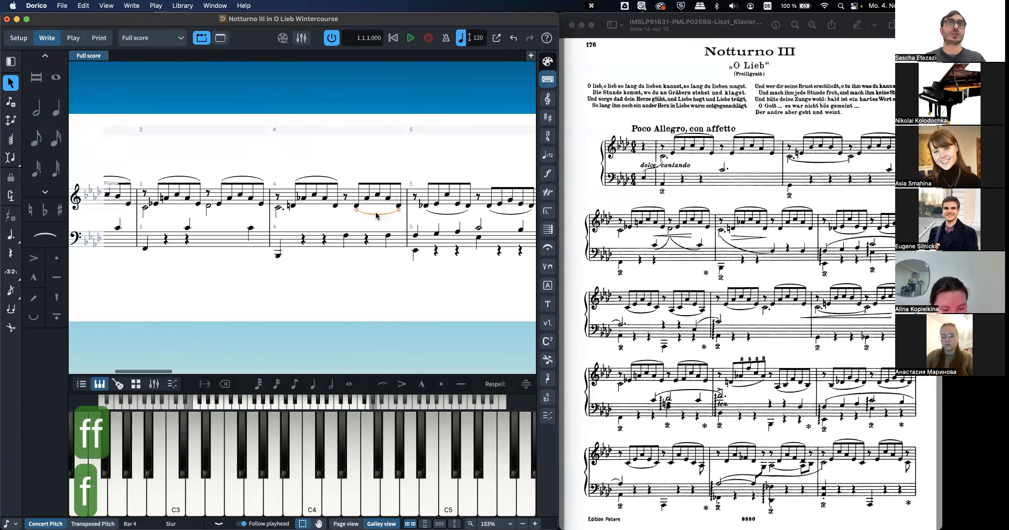
scroll(376, 215, "right", 10)
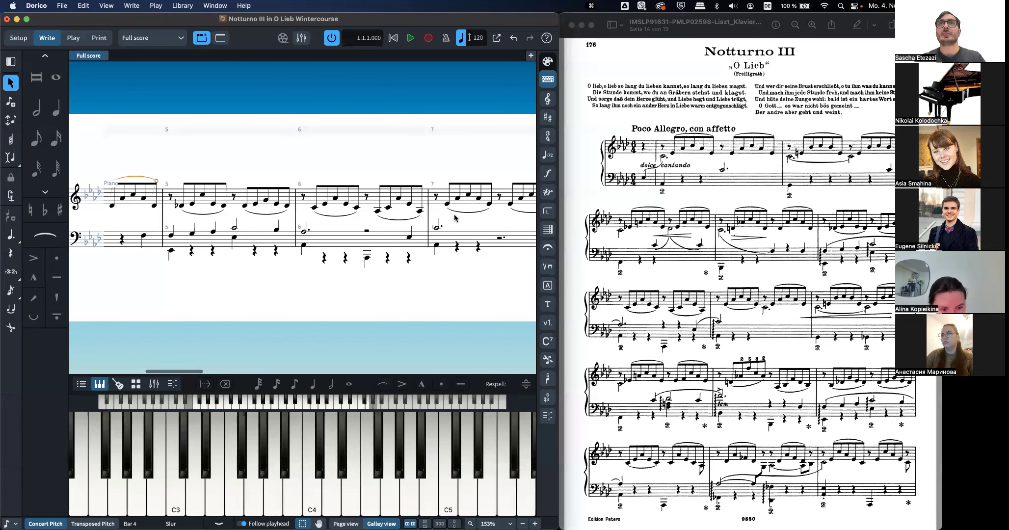
Step: Add a slur from the lower staff's pickup quarter note to the dotted half-note C opening bar 1 in the upper staff
scroll(454, 221, "left", 10)
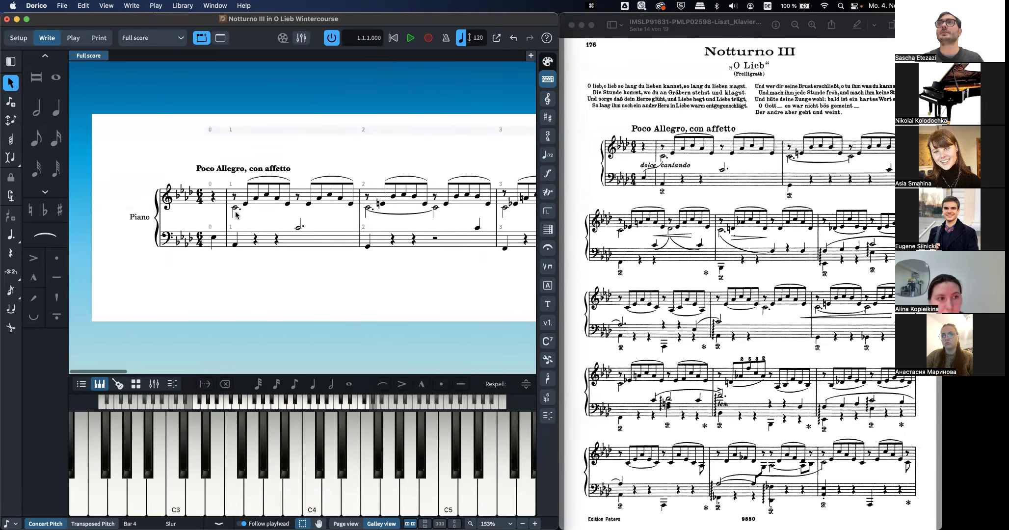
left_click(213, 239)
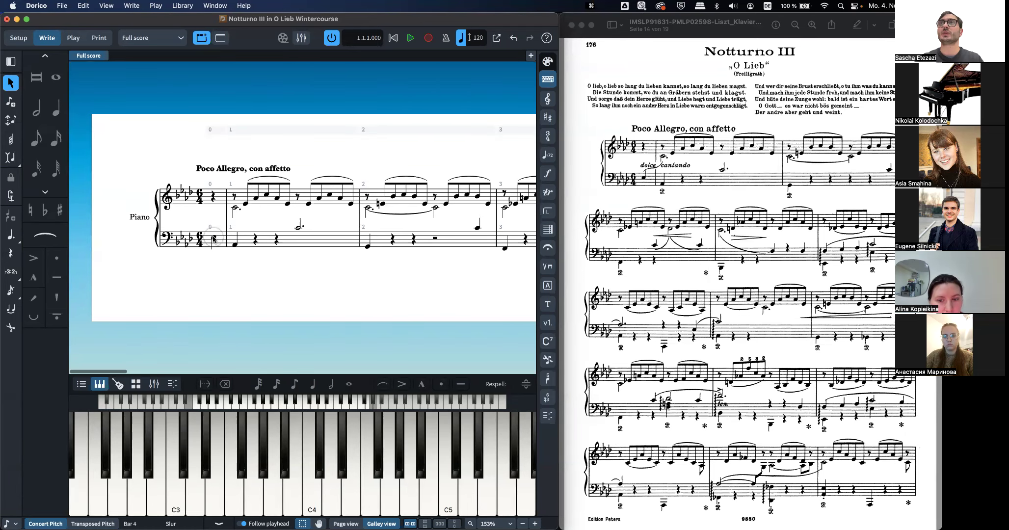
left_click(234, 210, "super")
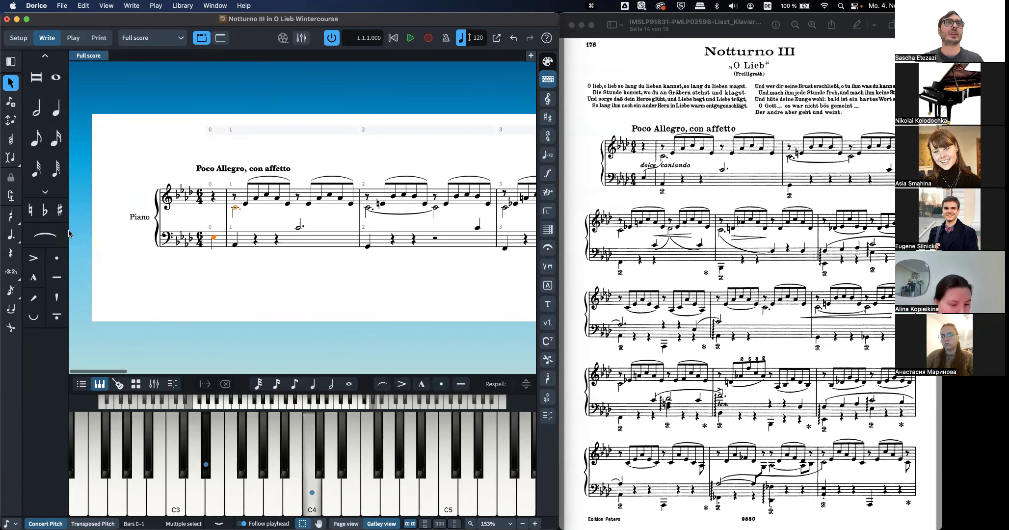
left_click(46, 235)
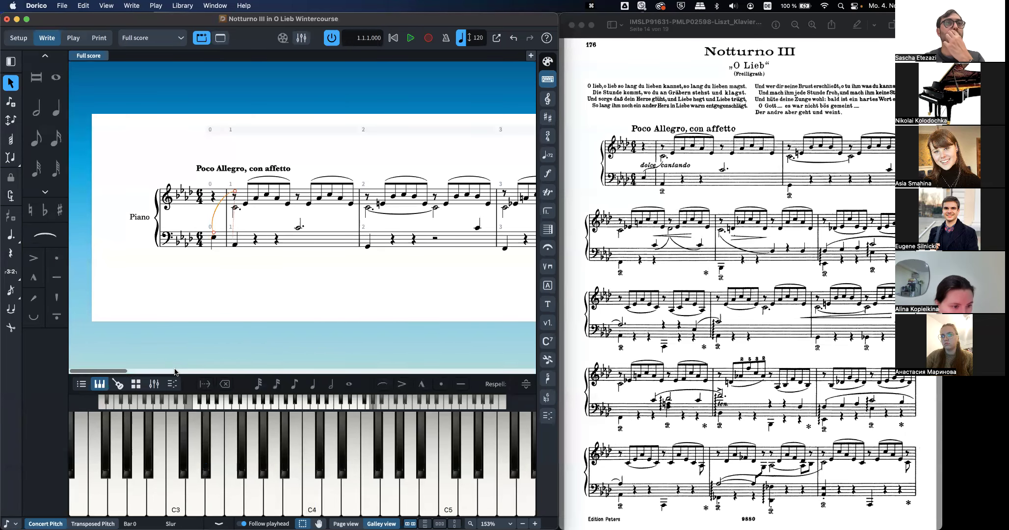
Step: Override the pickup slur's direction with the S-shaped curve that arches up first and then down
left_click(82, 384)
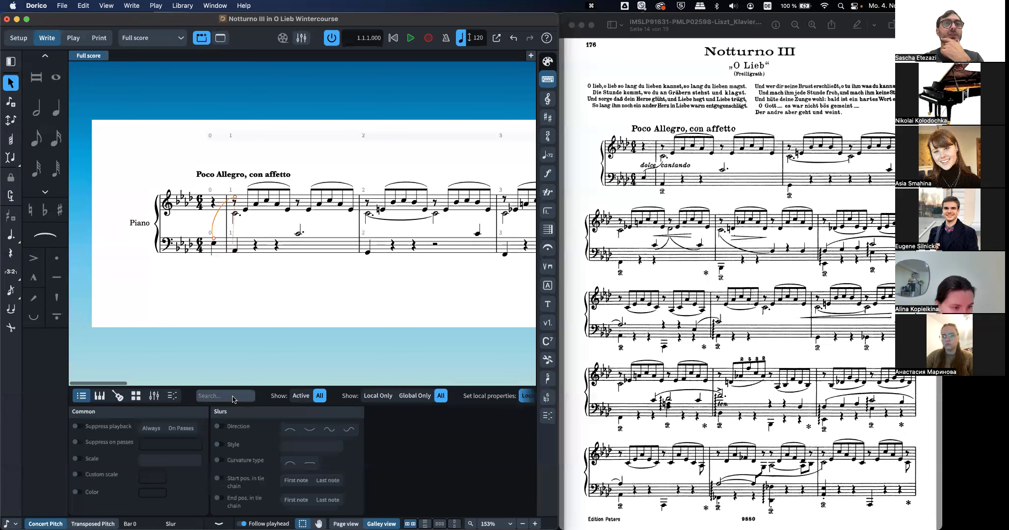
left_click(219, 426)
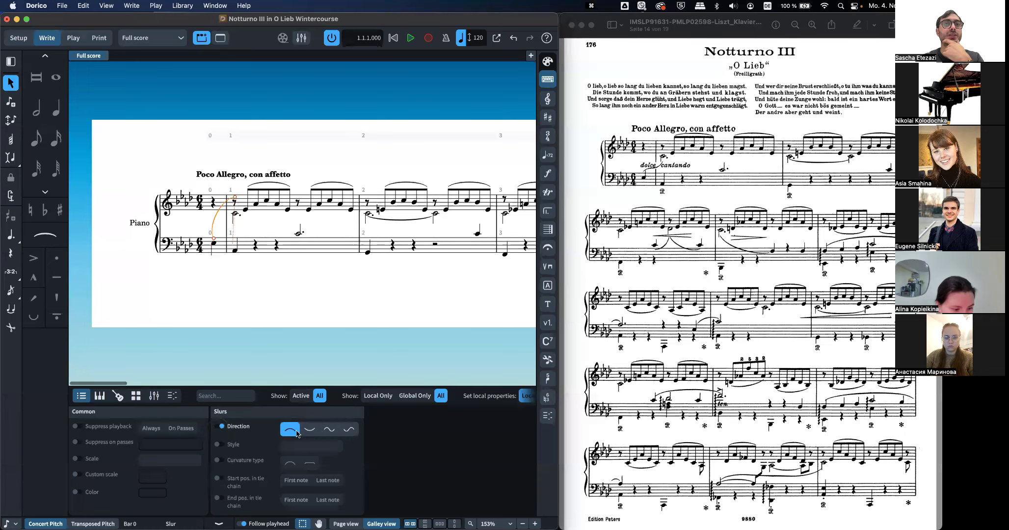
left_click(329, 431)
left_click(346, 431)
left_click(333, 433)
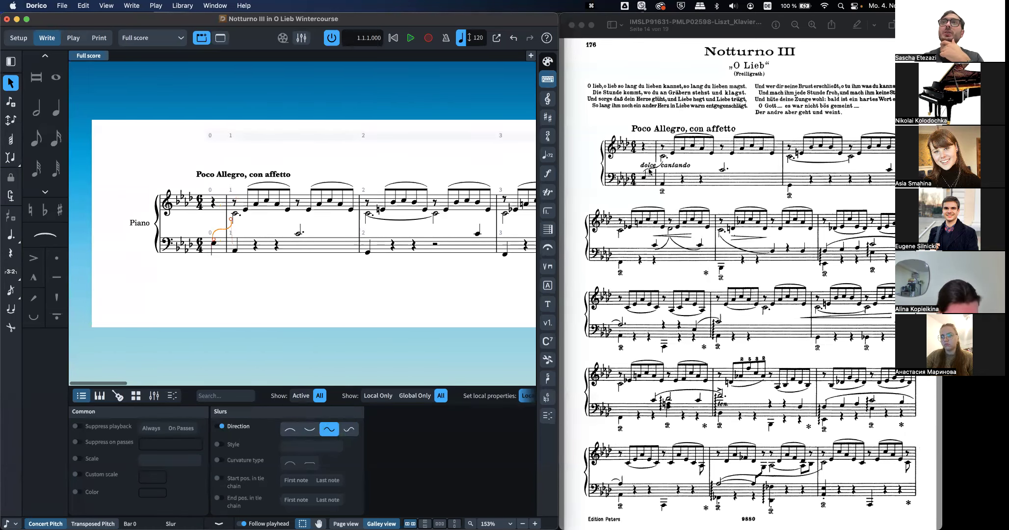
left_click(260, 232)
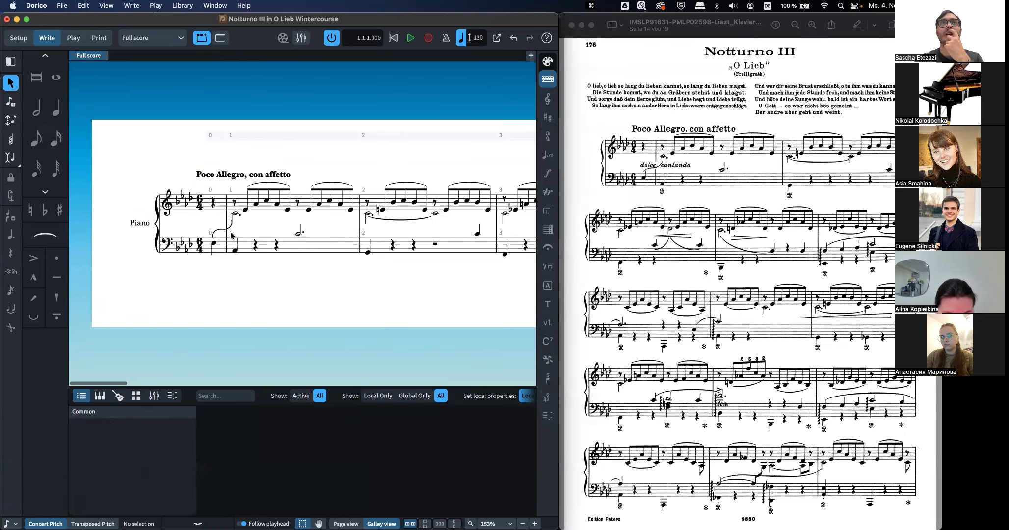
Step: Add a slur in bar 3 from the third-beat quarter-note C in the lower staff to the half note D in the upper staff
scroll(231, 235, "right", 3)
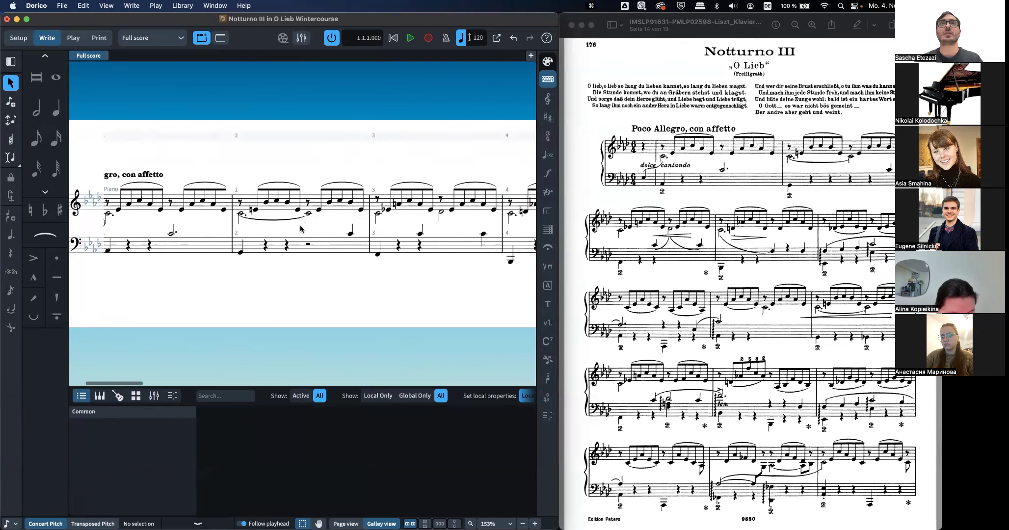
scroll(300, 229, "right", 5)
left_click(349, 234)
left_click(370, 211, "super")
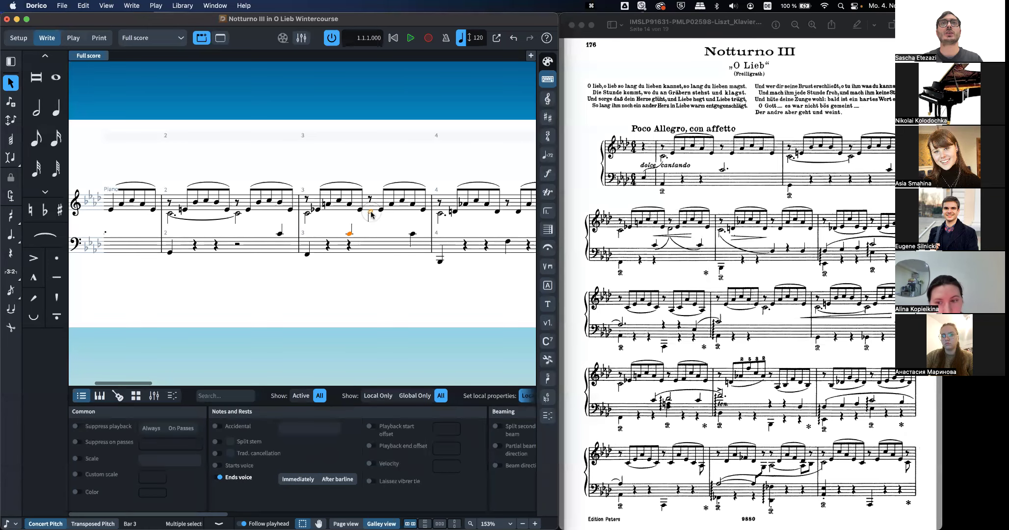
key("s")
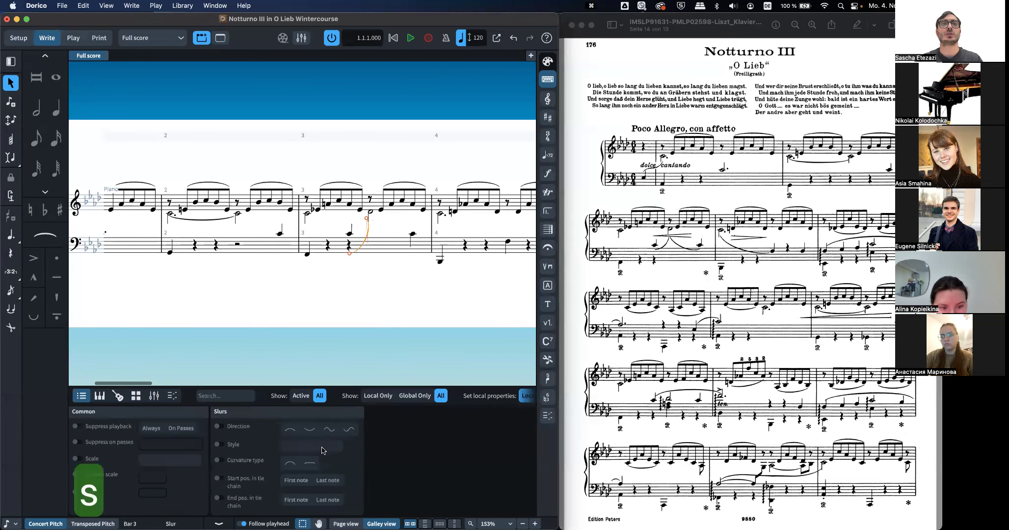
left_click(219, 426)
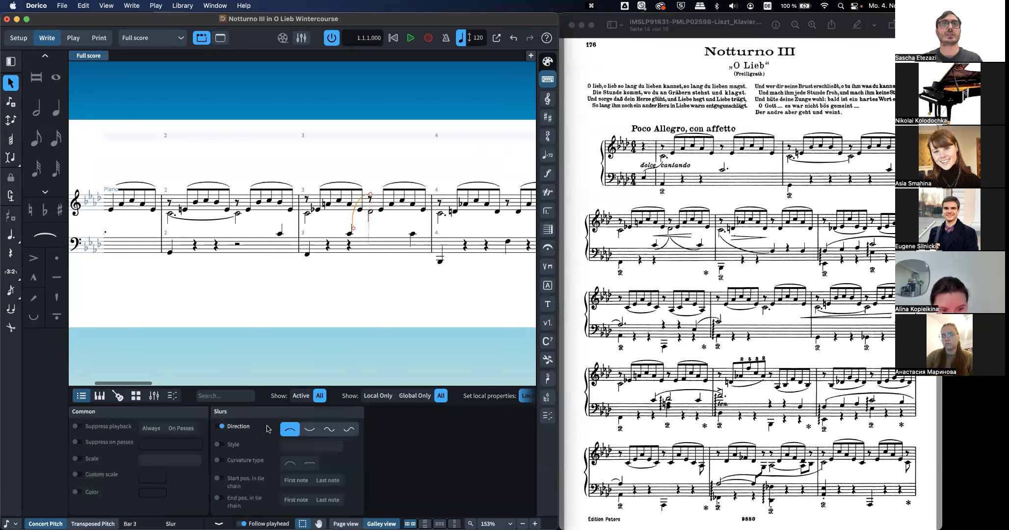
left_click(329, 429)
left_click(220, 428)
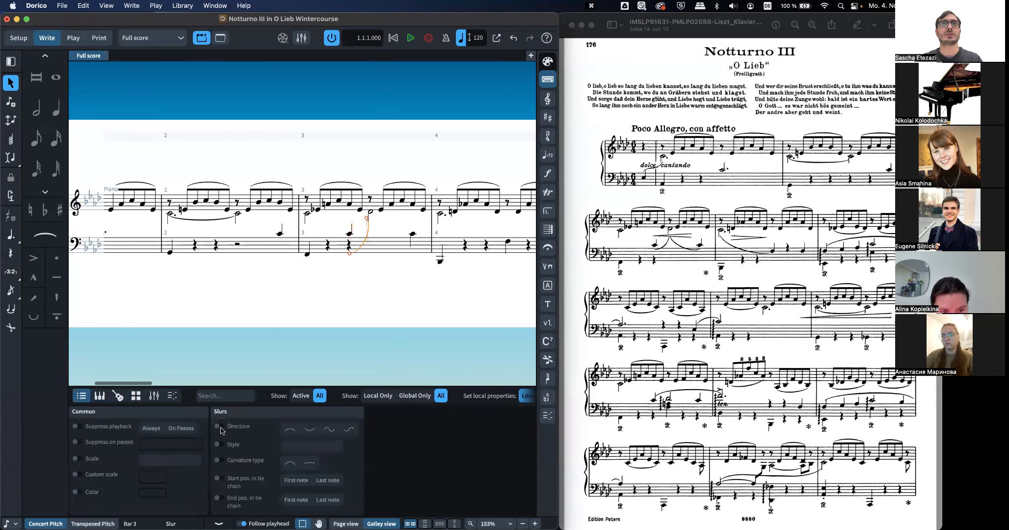
Step: Delete the third-beat quarter-note C in bar 3's lower staff and re-enter it in the upper staff's down-stem voice
left_click(349, 239)
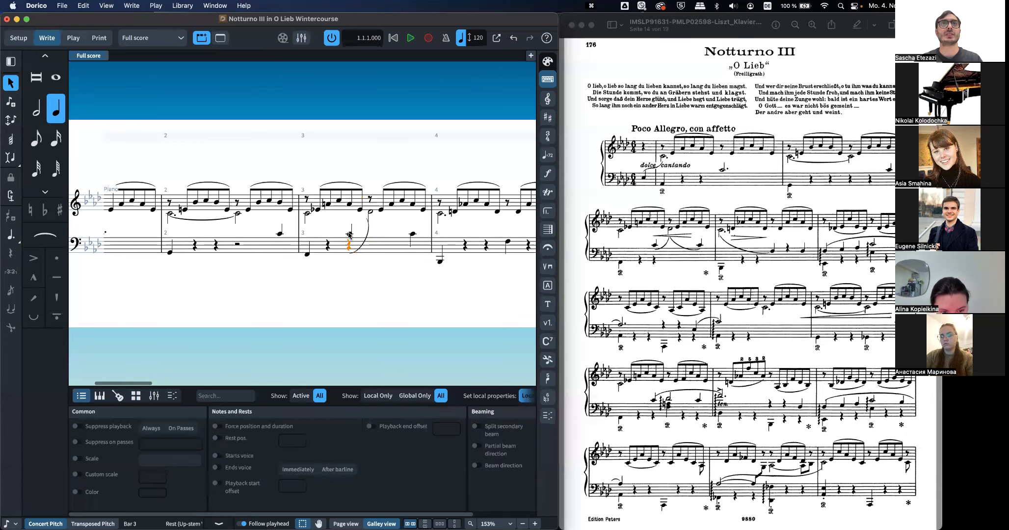
left_click(350, 239)
key("BackSpace")
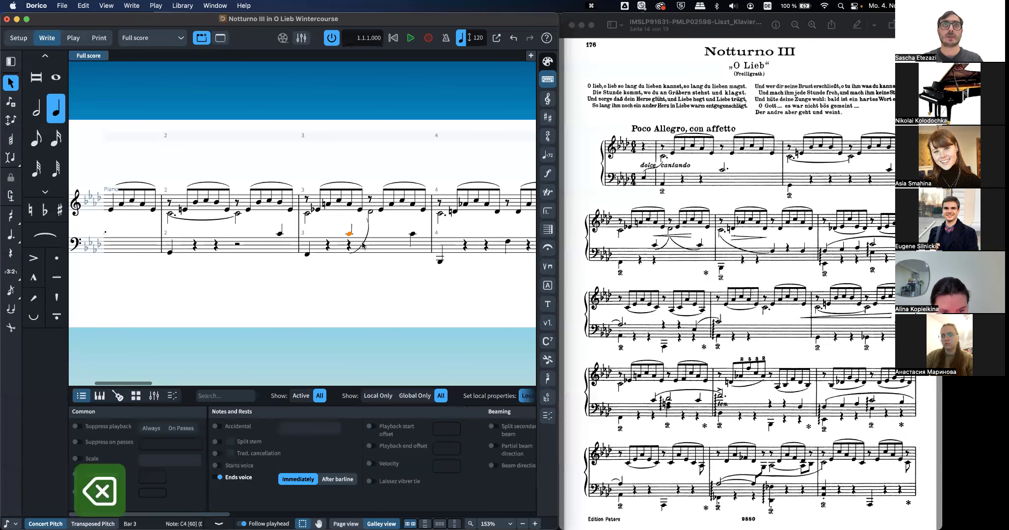
key("shift+n")
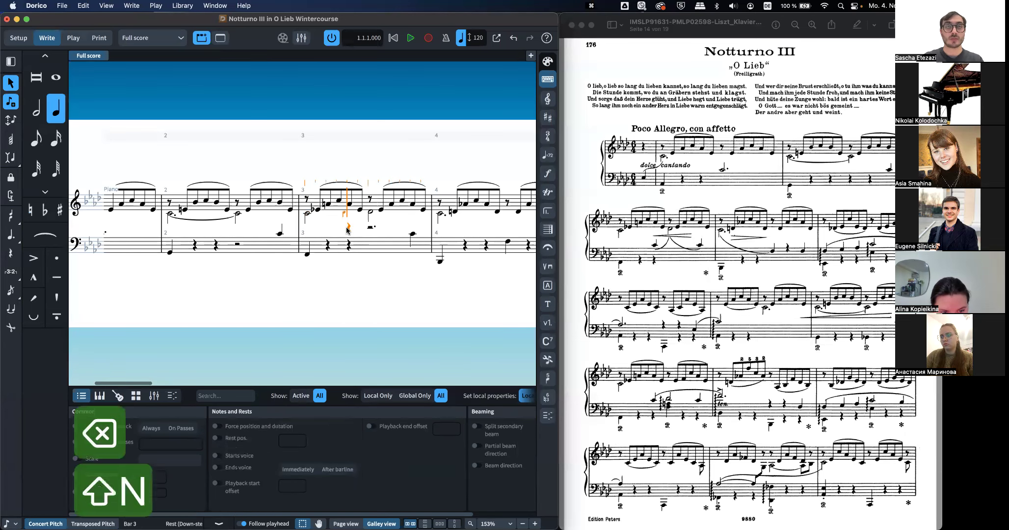
key("c")
key("Escape")
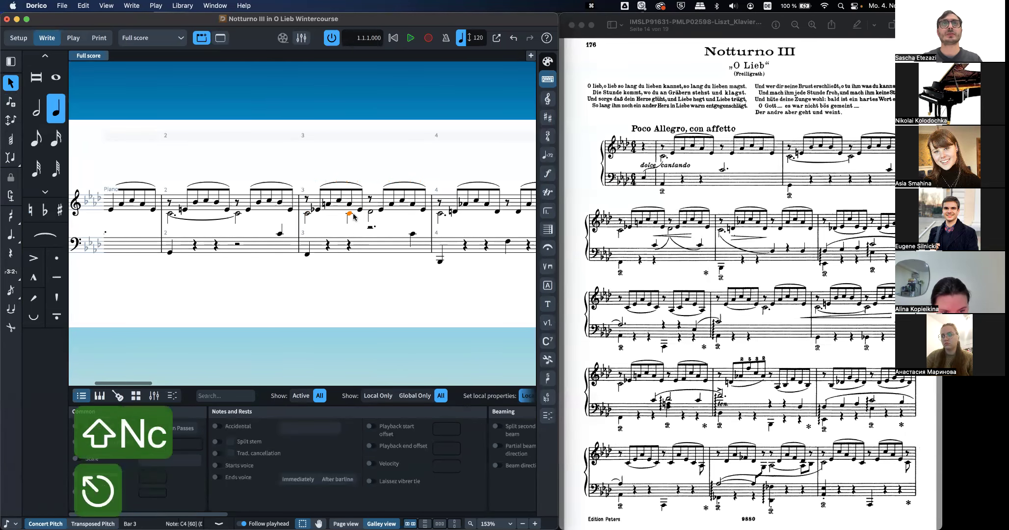
Step: Slur the third-beat C to the half note D in bar 3, curving upward, and cross the C to the lower staff
key("s")
key("super+z")
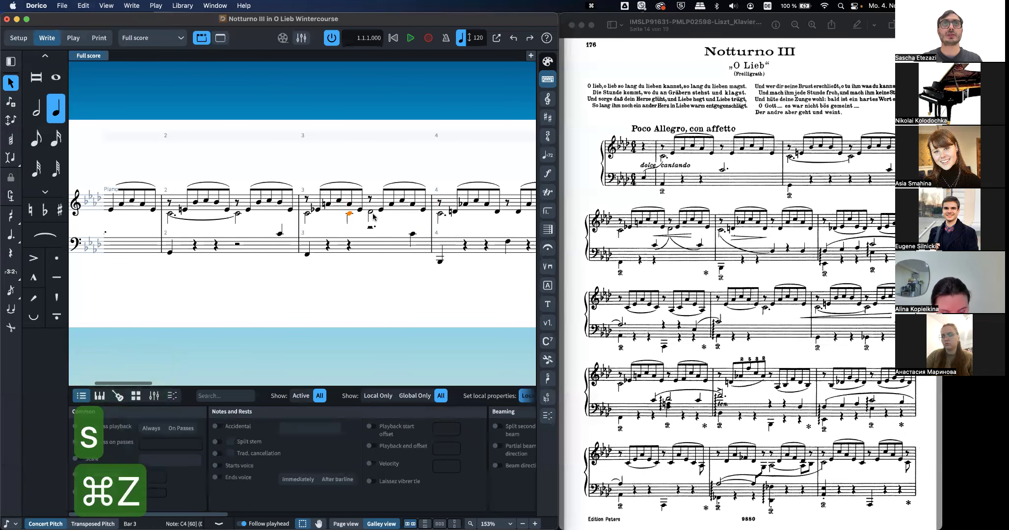
key("s")
left_click(349, 214)
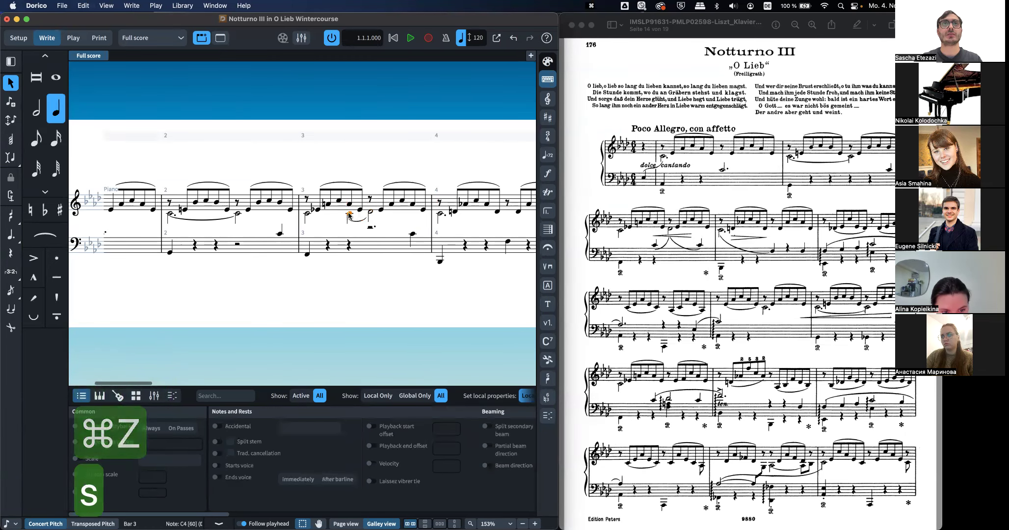
key("m")
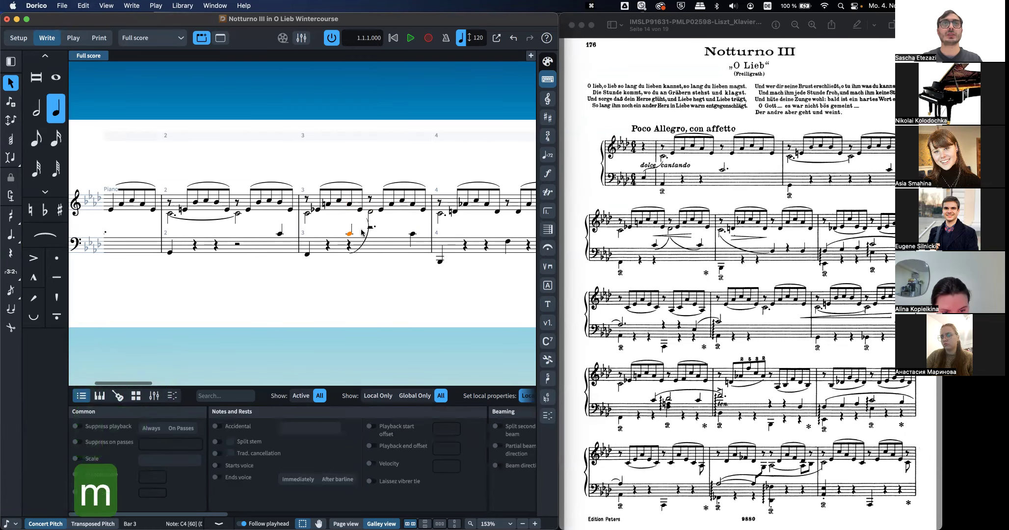
left_click(361, 247)
key("f")
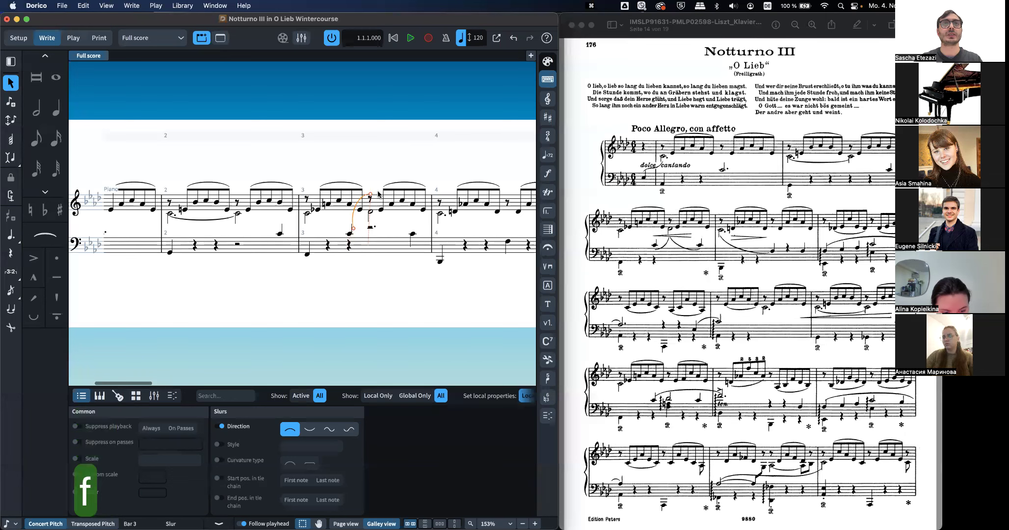
Step: Move the half note D in bar 3 into the same upper-staff down-stem voice as the third-beat C
left_click(370, 212)
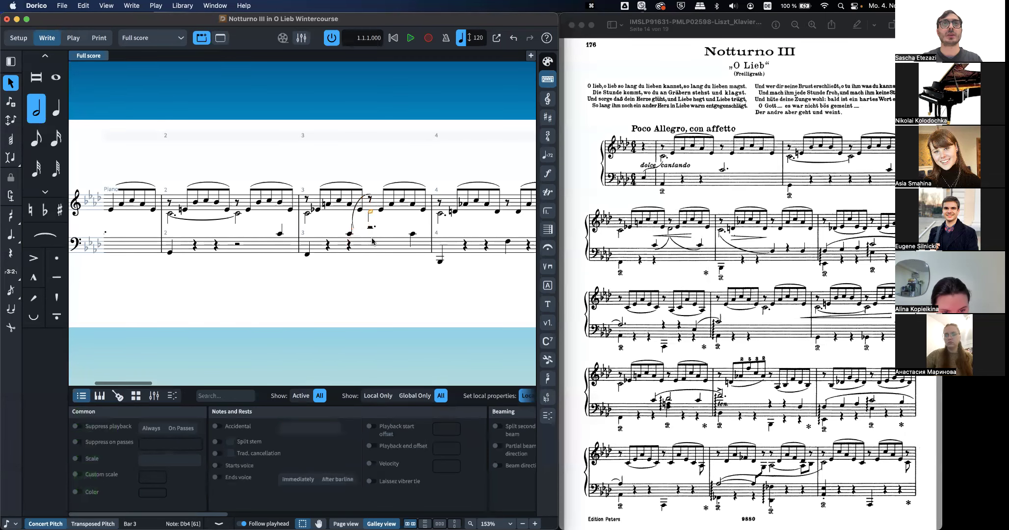
key("alt+m")
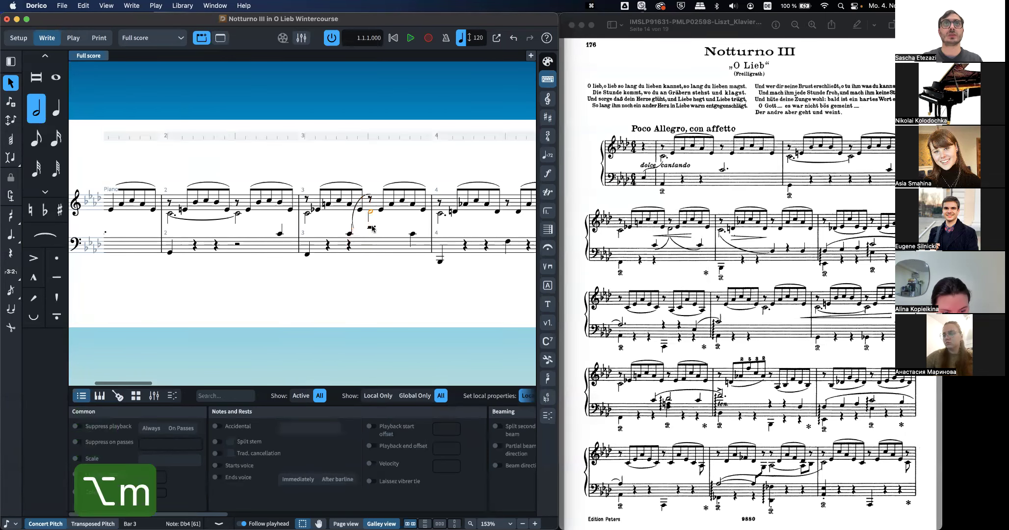
key("alt+n")
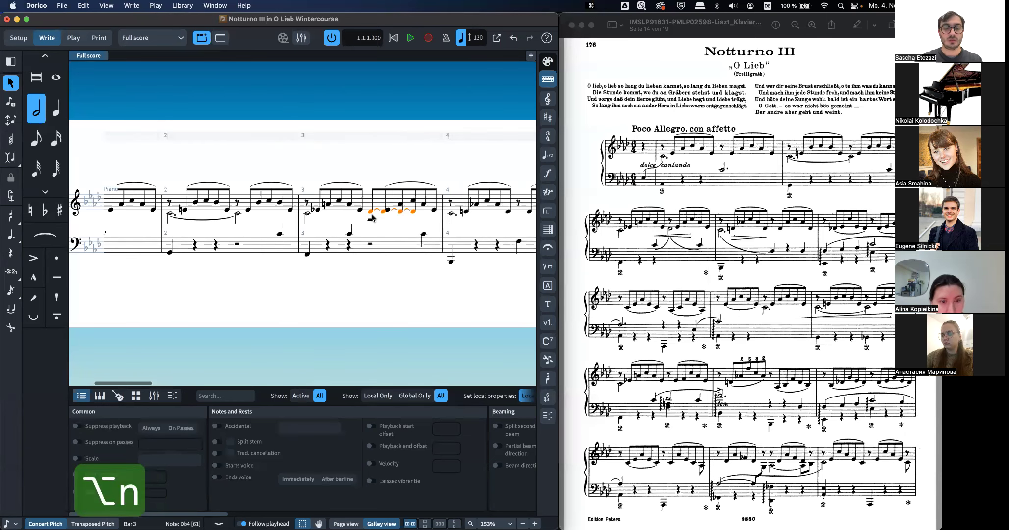
key("v")
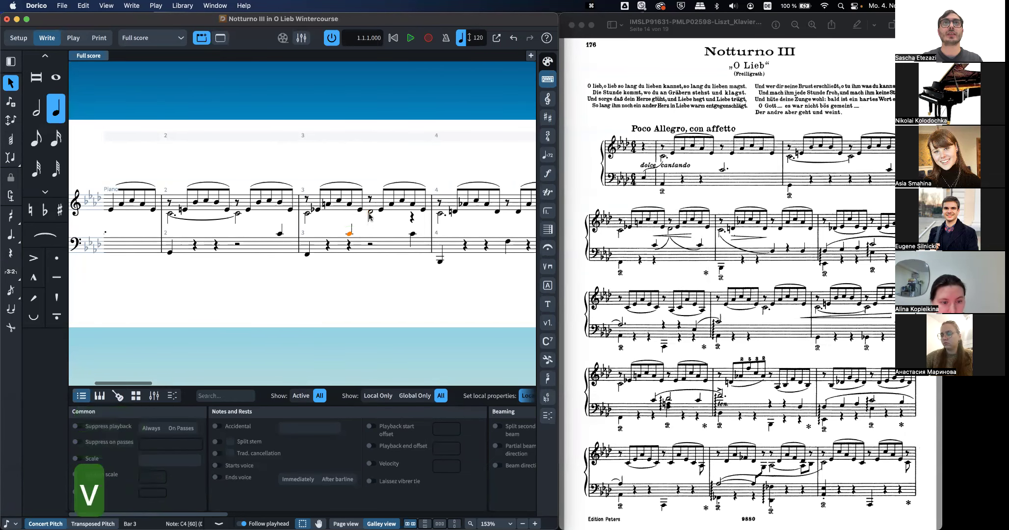
Step: Add a slur from the third-beat C to the half note D in bar 3, using the S-curve that arches up first
key("s")
key("f")
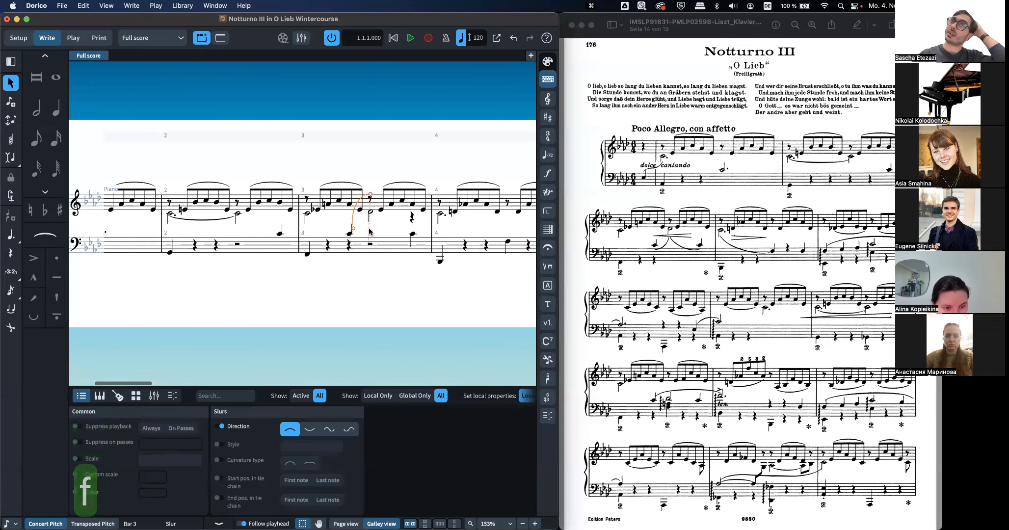
left_click(329, 430)
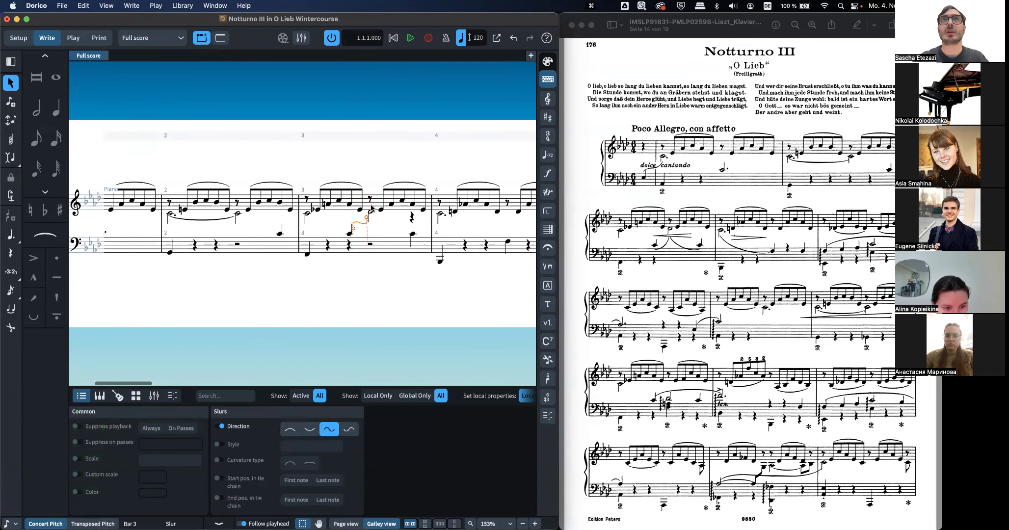
Step: Slur the half note D in bar 3 to the lower staff's last C and remove the quarter rest above that C
left_click(412, 235)
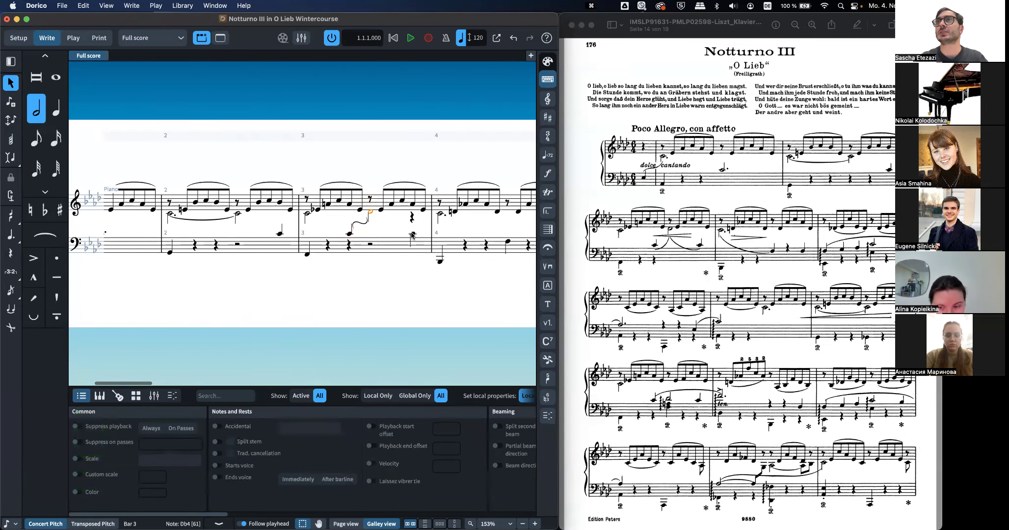
key("s")
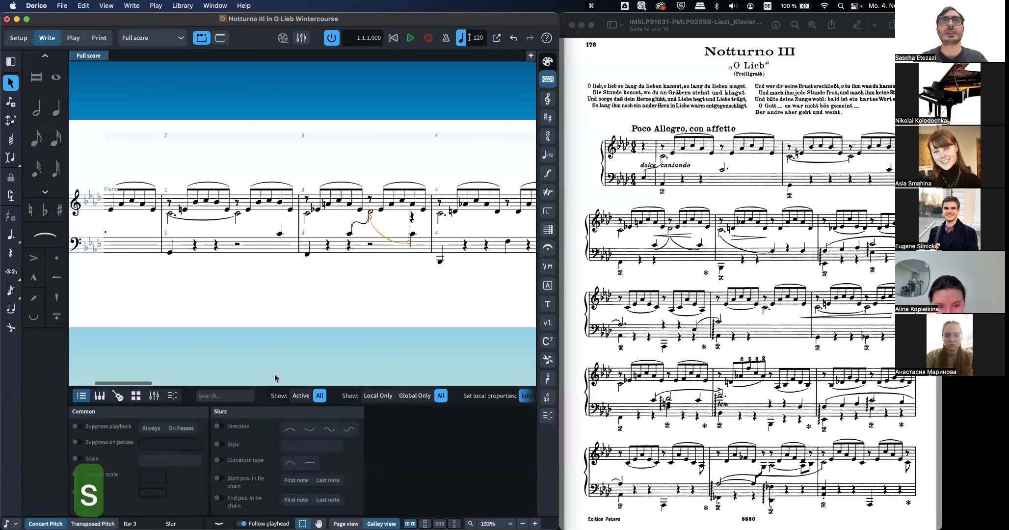
scroll(363, 305, "right", 3)
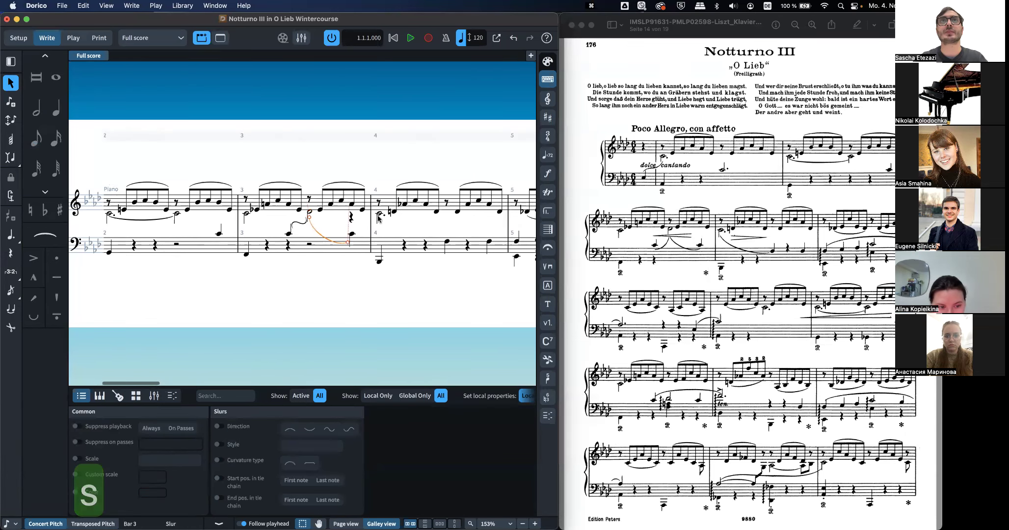
left_click(350, 217)
key("shift+super+d")
key("r")
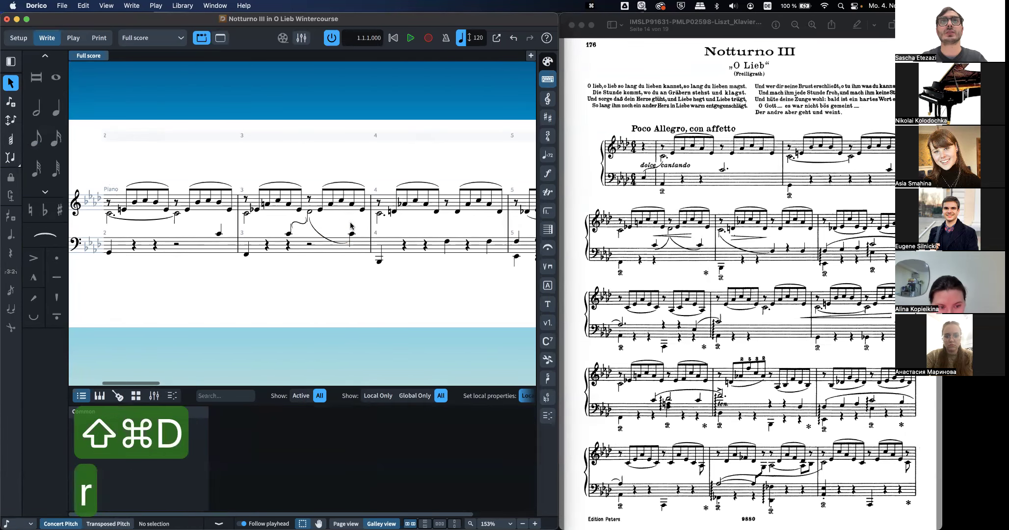
Step: Try to slur the upper staff's dotted half-note C in bar 4 to the fourth-beat F in the lower staff
left_click(380, 215)
left_click(447, 244, "super")
key("s")
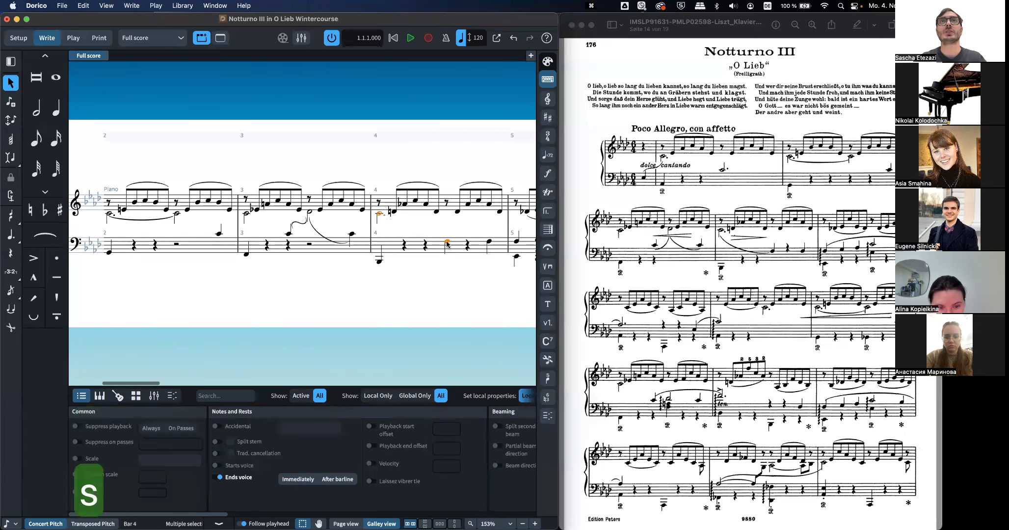
key("f")
key("f")
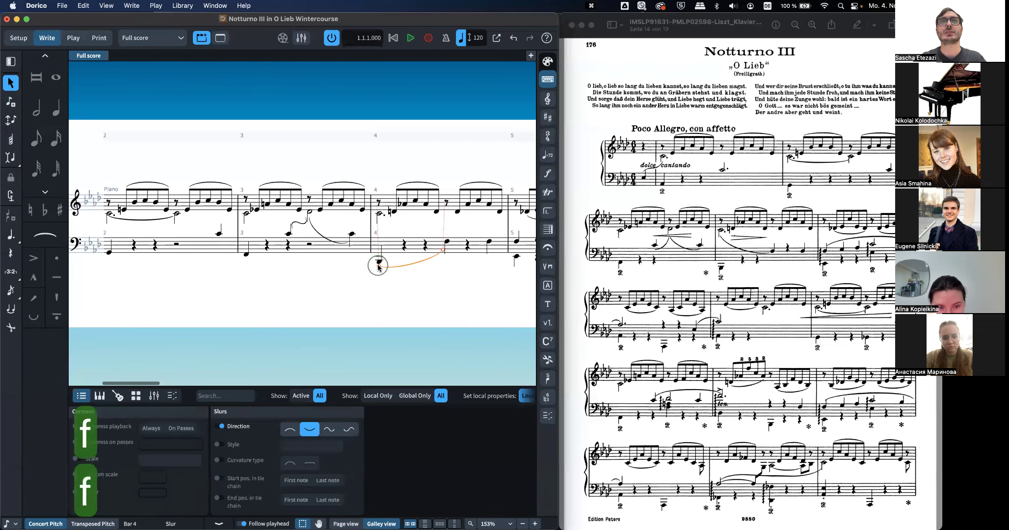
left_click(381, 215)
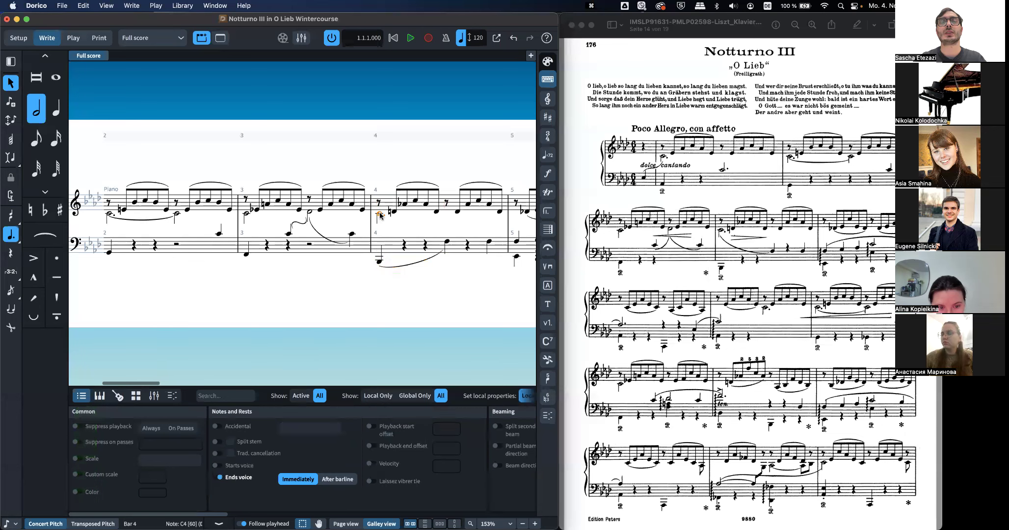
key("BackSpace")
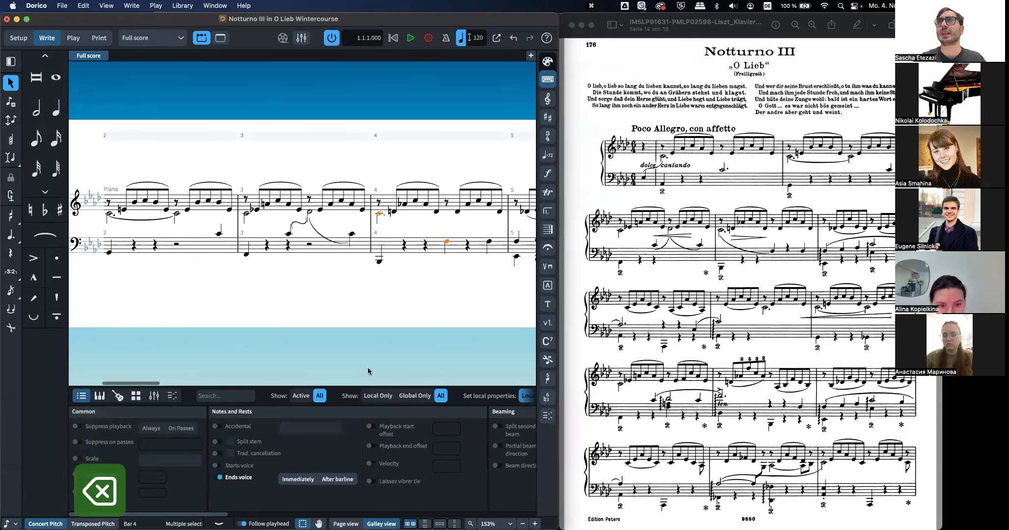
scroll(402, 324, "right", 2)
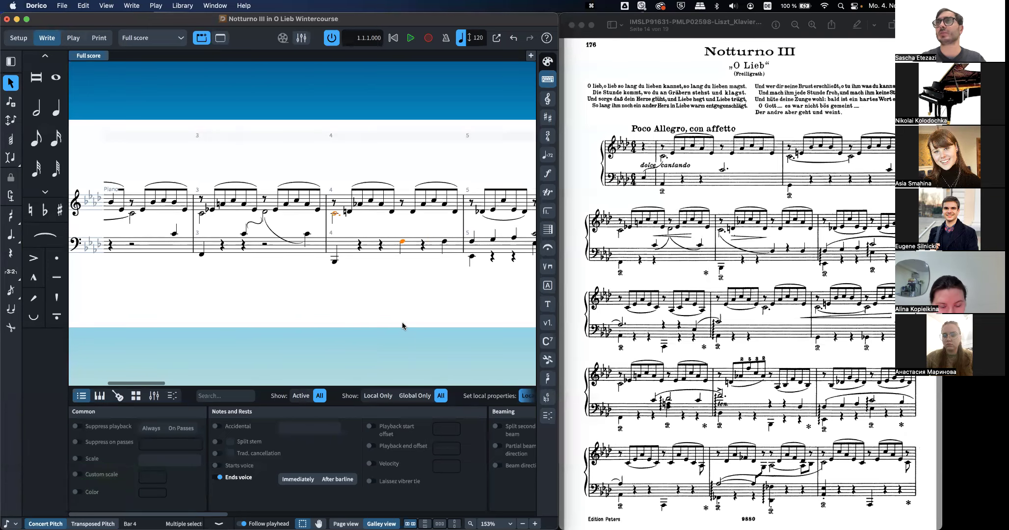
key("s")
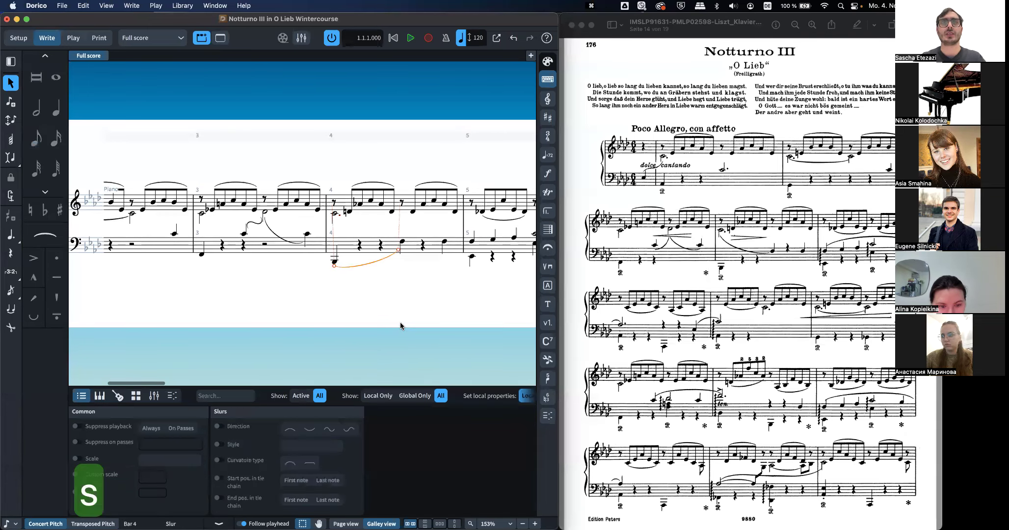
key("super+z")
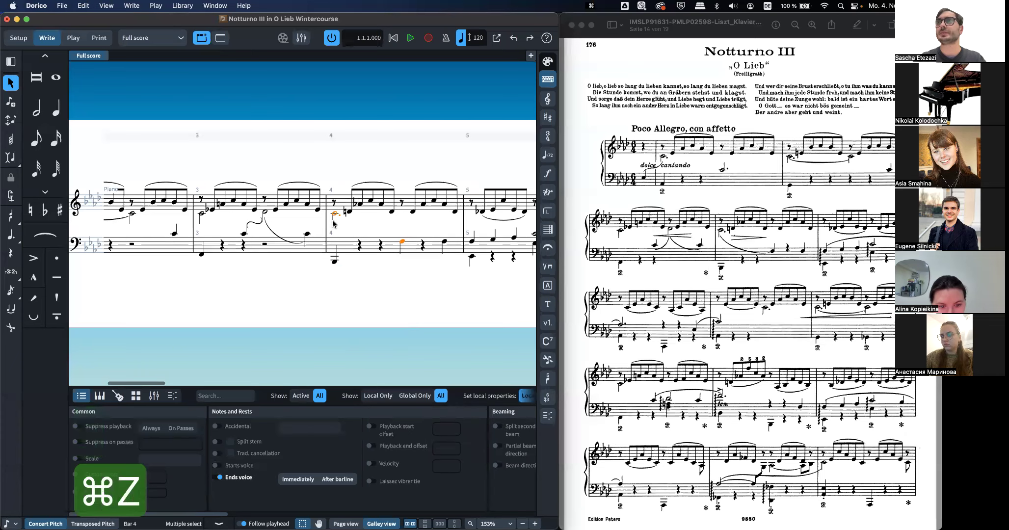
Step: Move bar 4's dotted half-note C to the lower staff and put the low B-flat into a separate down-stem voice
key("alt+m")
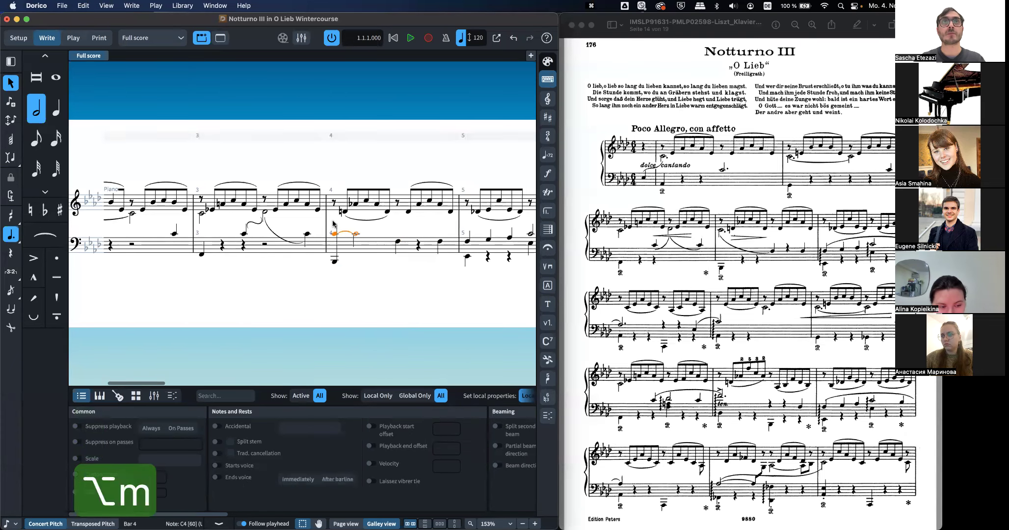
key("v")
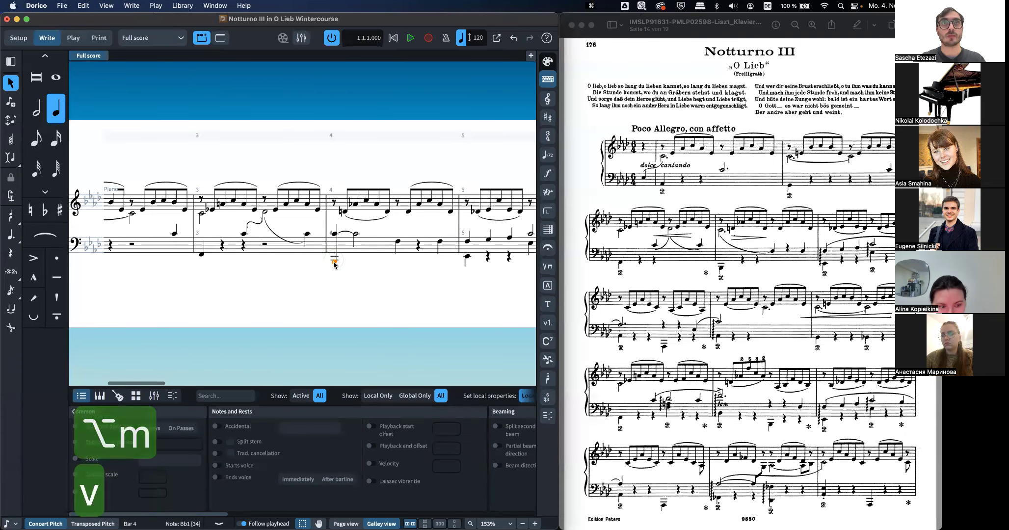
Step: Slur bar 4's dotted half-note C to the fourth-beat F, curving below, and cross the C to the upper staff
key("s")
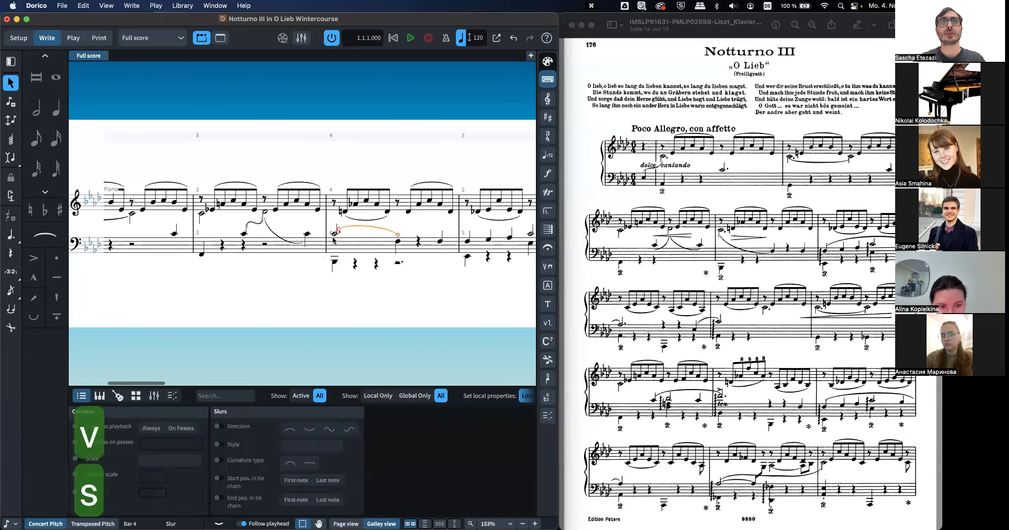
left_click(333, 234)
key("n")
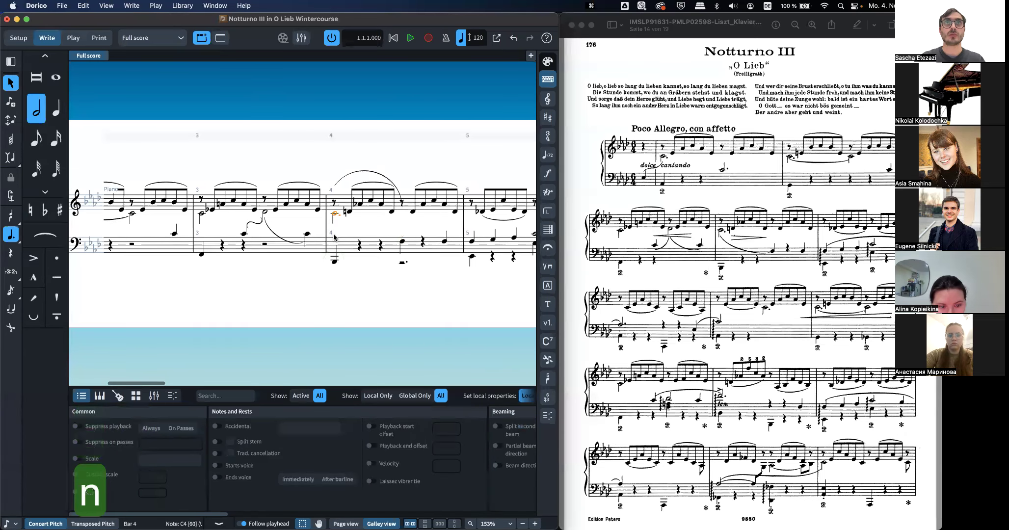
left_click(350, 173)
key("f")
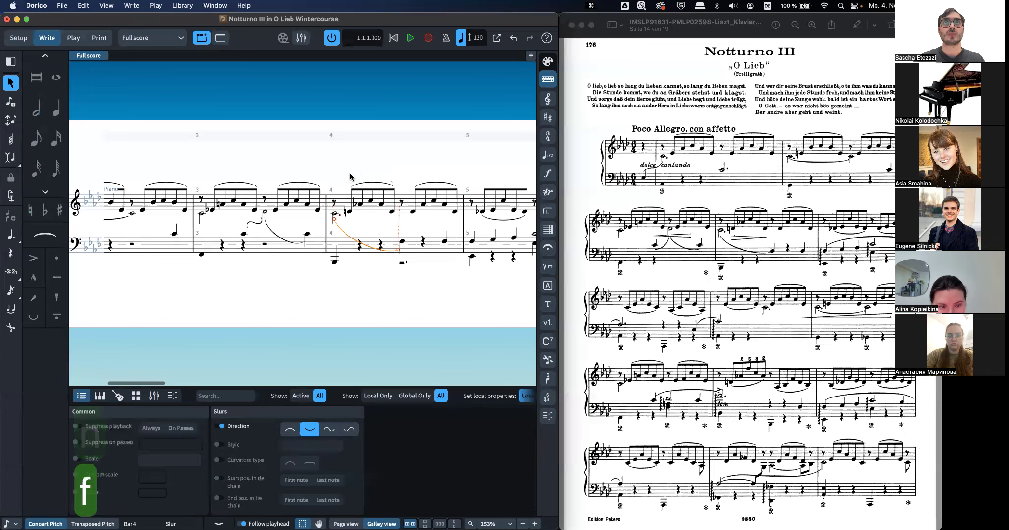
Step: Remove the dotted half rest below the lower staff in the second half of bar 4
left_click(400, 264)
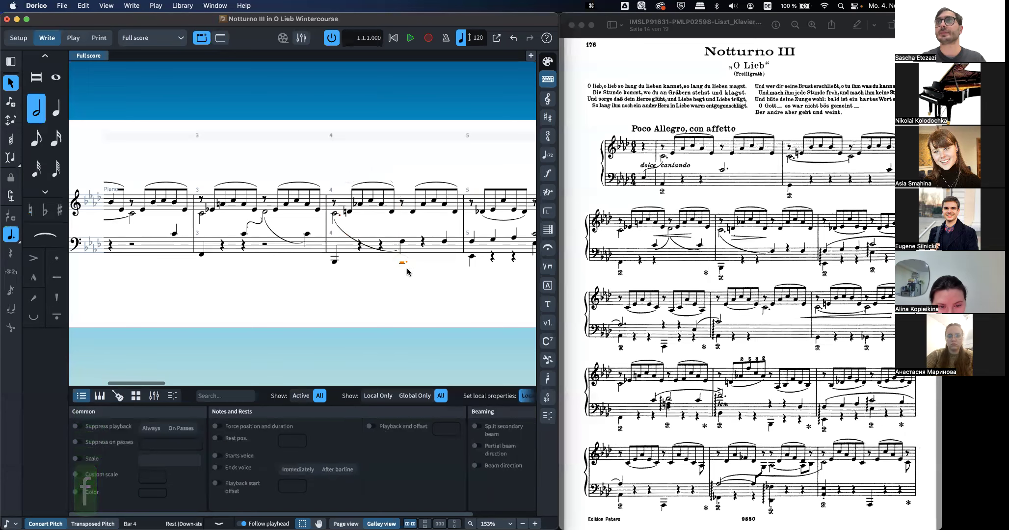
key("shift+super+Delete")
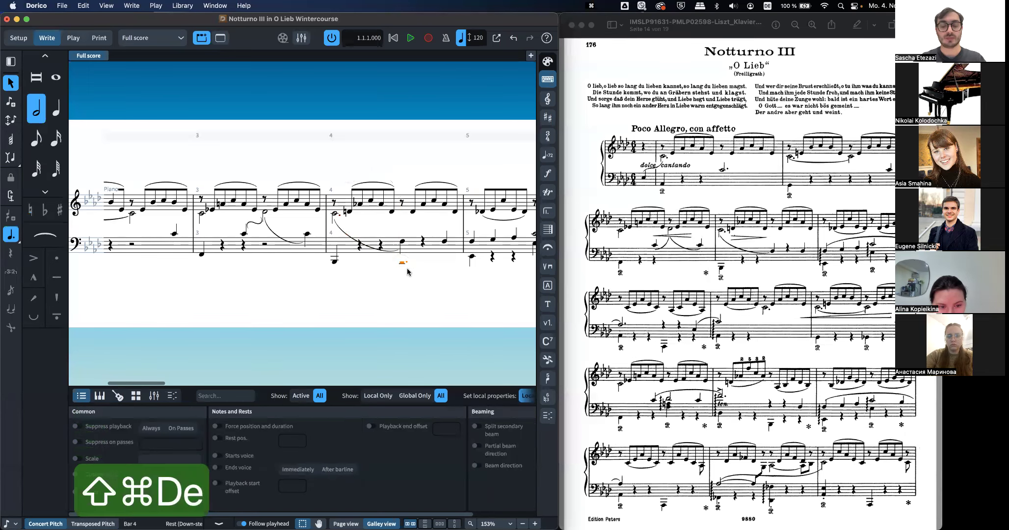
key("shift+super+d")
key("r")
Step: Flip the stems of the two F quarter notes in the second half of bar 4's lower staff
left_click(402, 240)
left_click(444, 241, "super")
key("f")
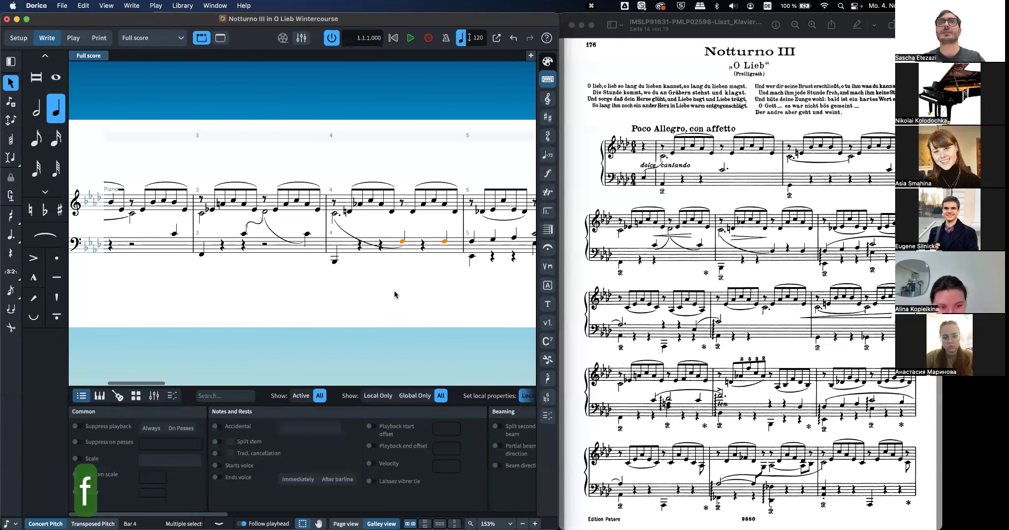
Step: Slur the lower staff's upper voice from bar 5's first F to the dotted half note opening bar 6
scroll(386, 281, "right", 3)
scroll(386, 282, "right", 2)
scroll(386, 282, "right", 2)
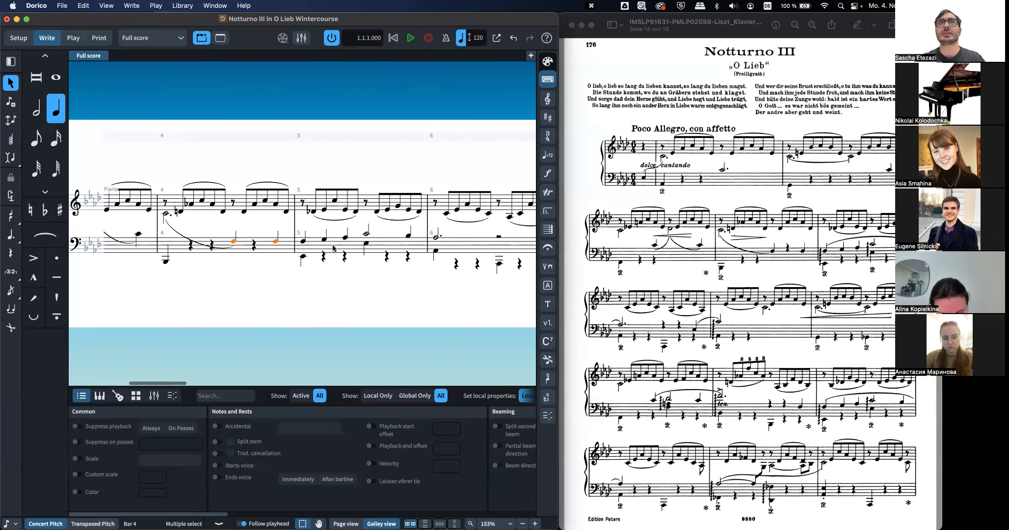
left_click(300, 240)
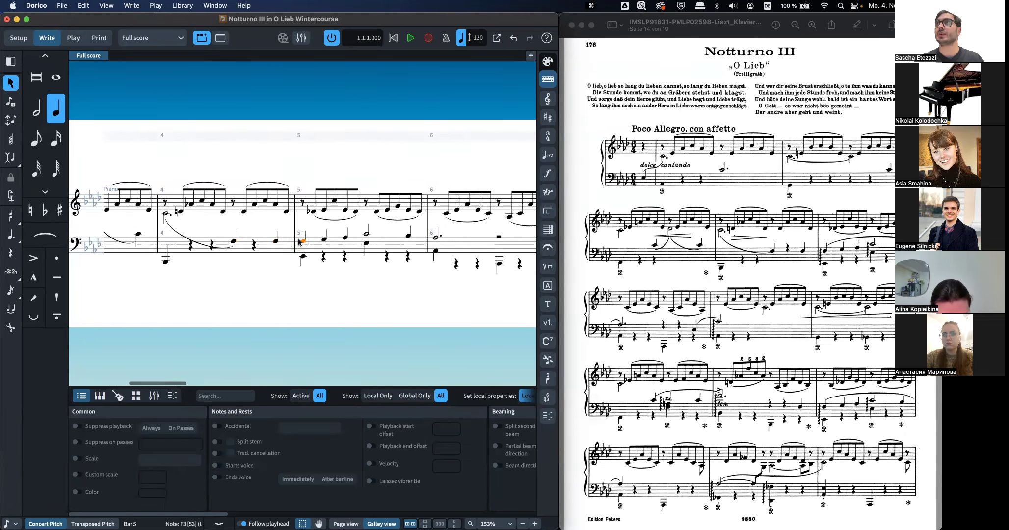
left_click(436, 238, "shift")
key("s")
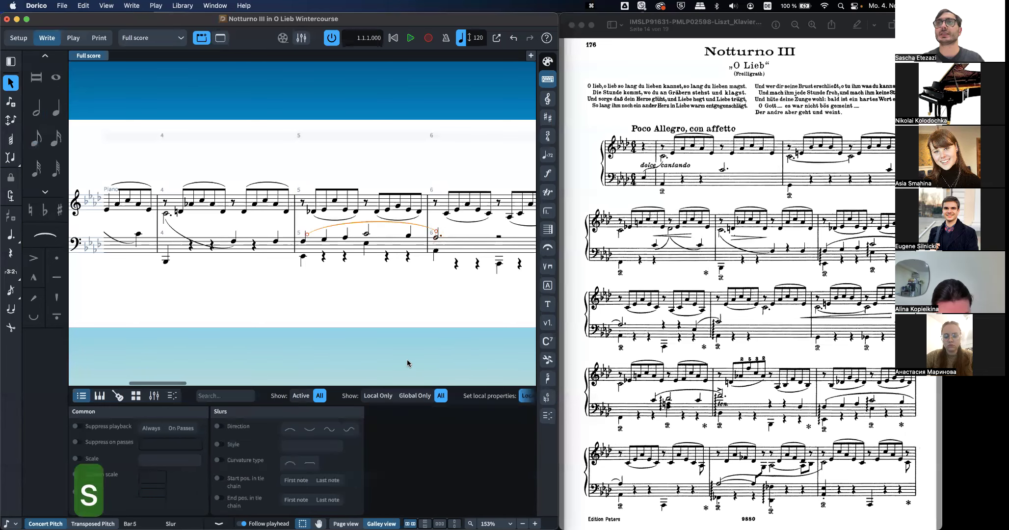
Step: Slur the last quarter note of bar 6's lower staff to the dotted half note at the start of bar 7
scroll(406, 359, "right", 3)
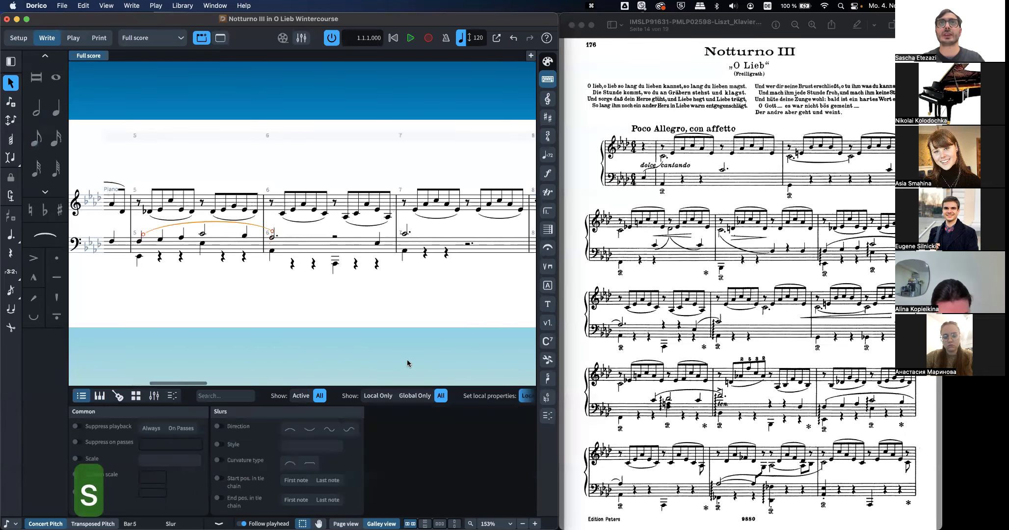
left_click(377, 244)
left_click(404, 232, "shift")
key("s")
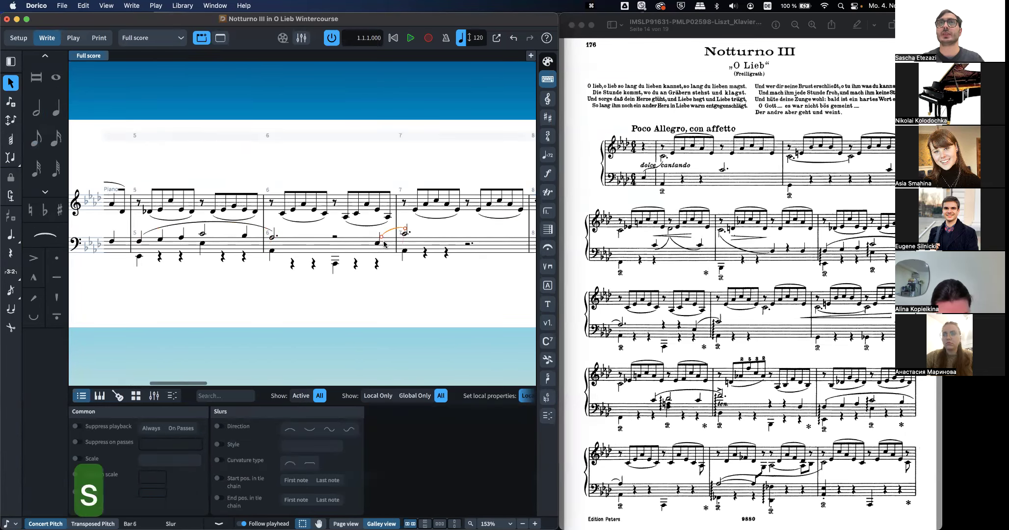
scroll(417, 225, "right", 1)
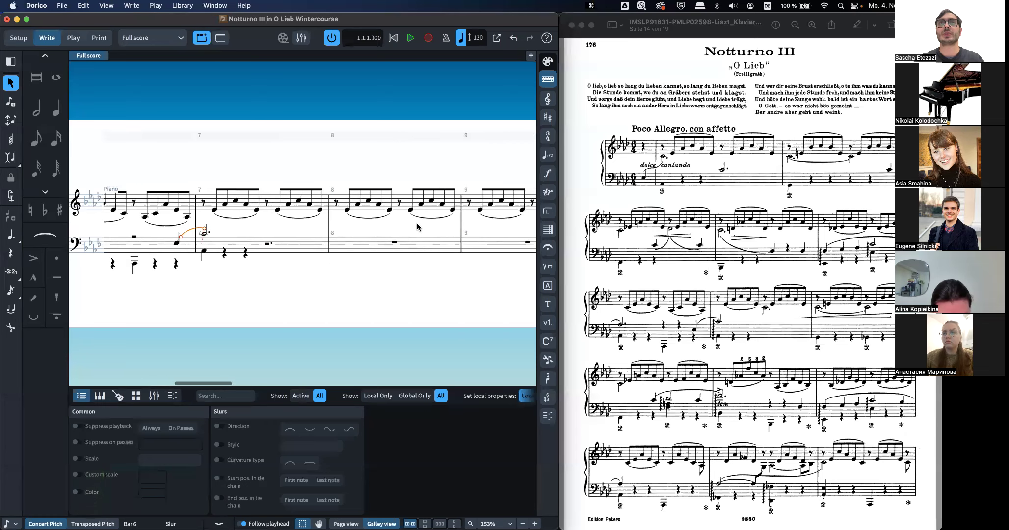
Step: Attach staff text reading "dolce cantando" to the pickup E-flat in the lower staff
scroll(417, 224, "left", 6)
scroll(417, 224, "down", 3)
scroll(306, 255, "left", 2)
scroll(305, 254, "left", 3)
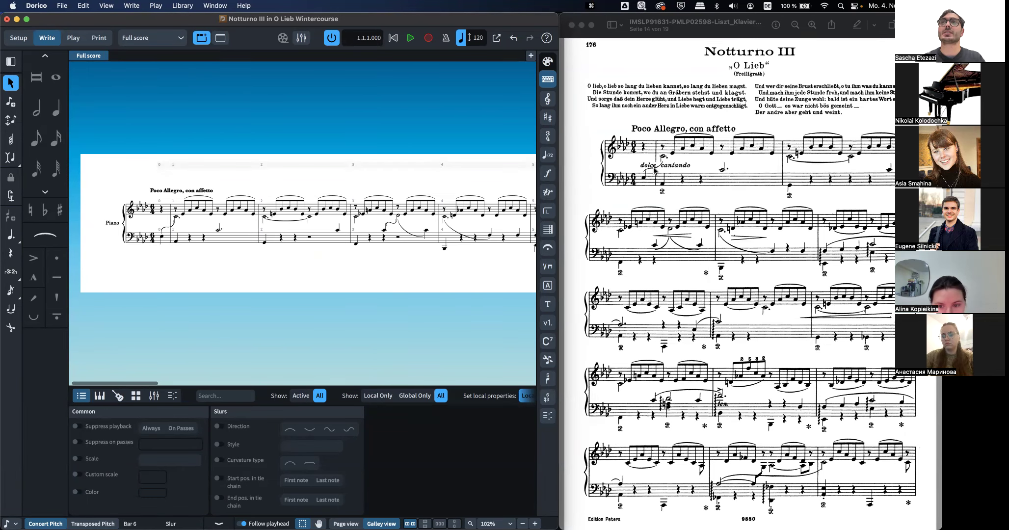
scroll(206, 260, "up", 3)
scroll(191, 255, "left", 2)
left_click(167, 241)
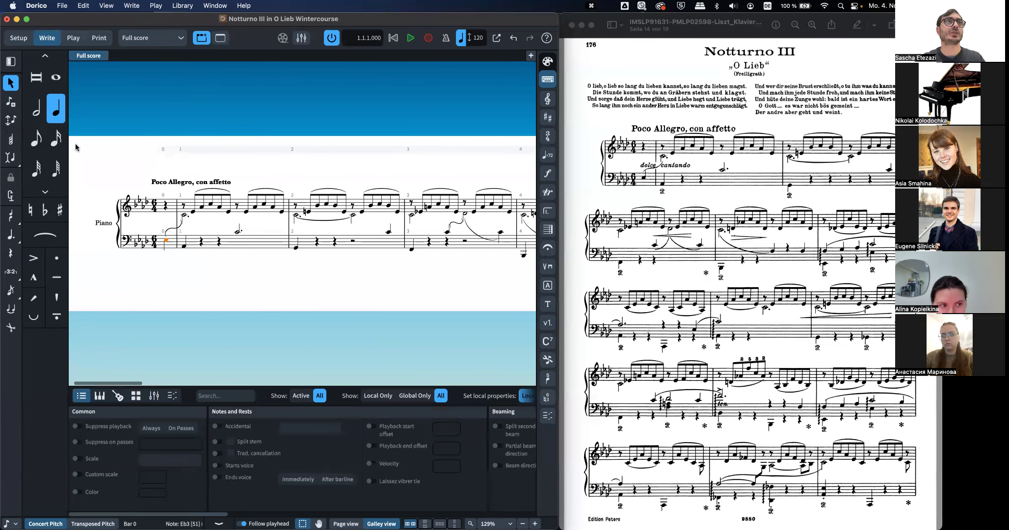
left_click(548, 305)
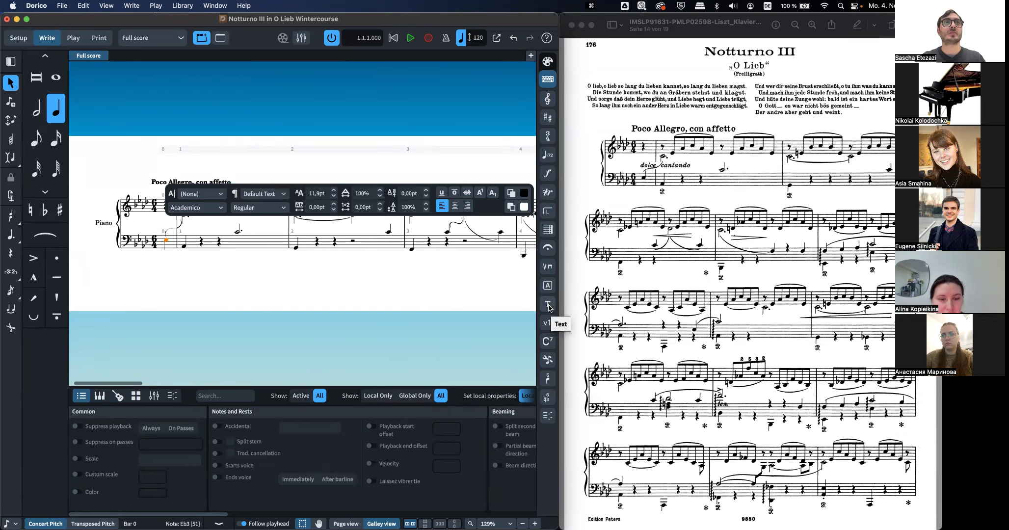
type("dolce cand")
key("BackSpace")
type("tando")
Step: Set the whole "dolce cantando" staff text in italic and close the text editor
key("super+a")
left_click(259, 208)
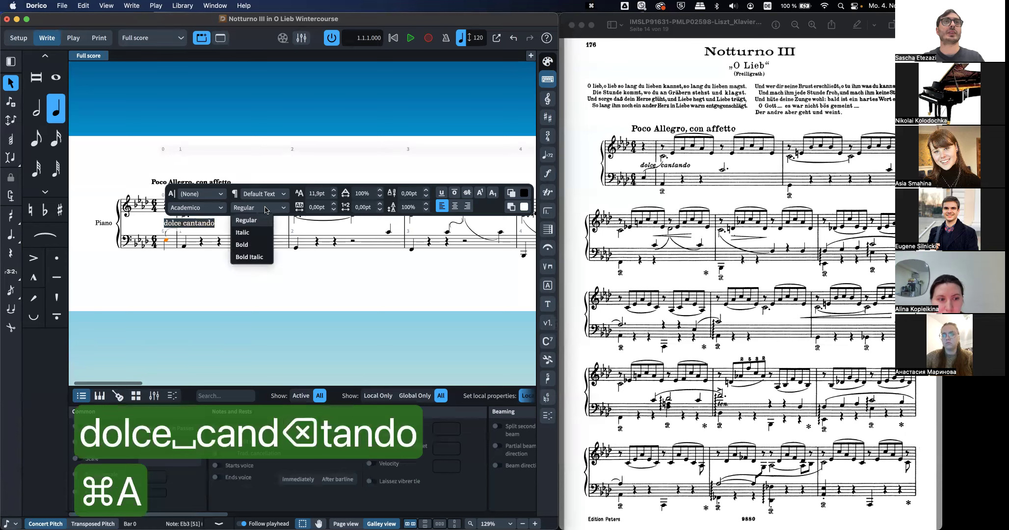
left_click(254, 233)
left_click(186, 307)
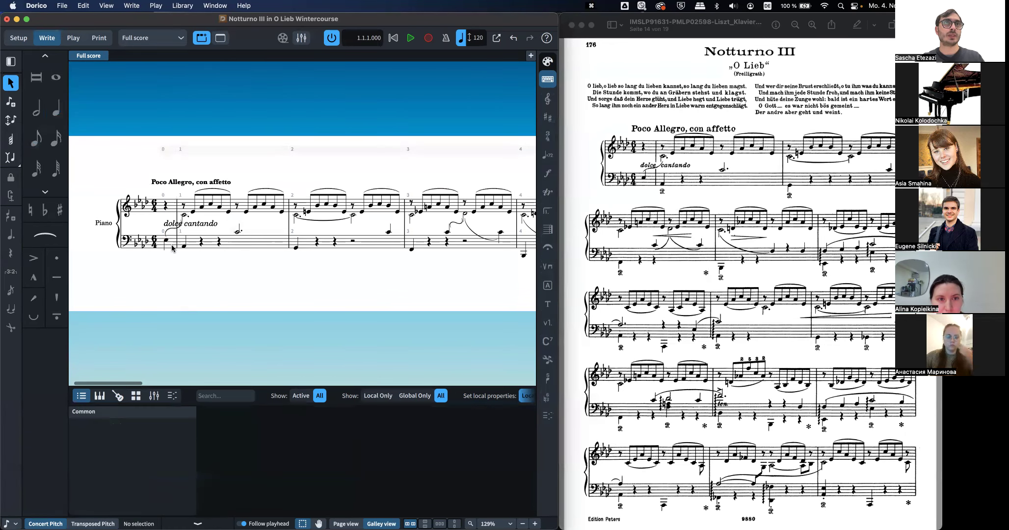
Step: Delete the "dolce cantando" staff text from the pickup
left_click(205, 224)
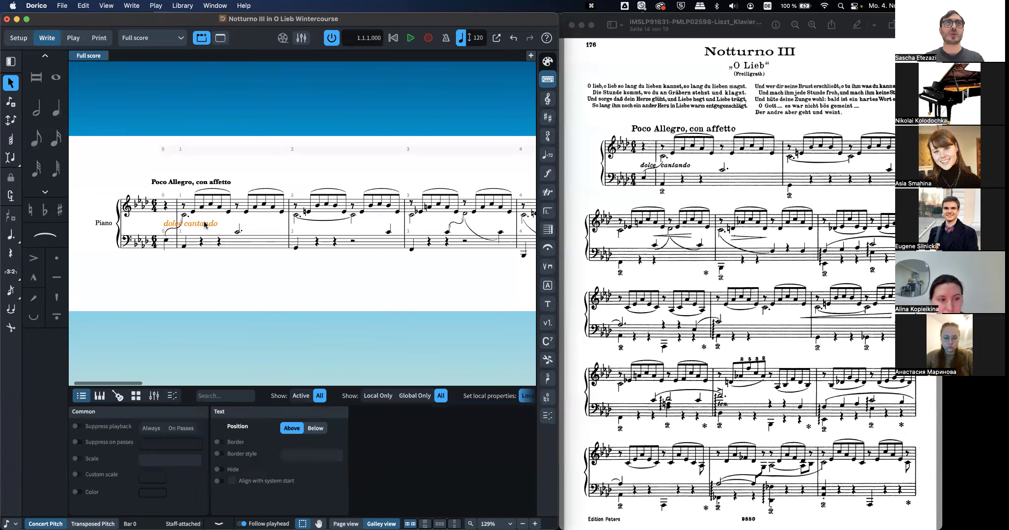
key("BackSpace")
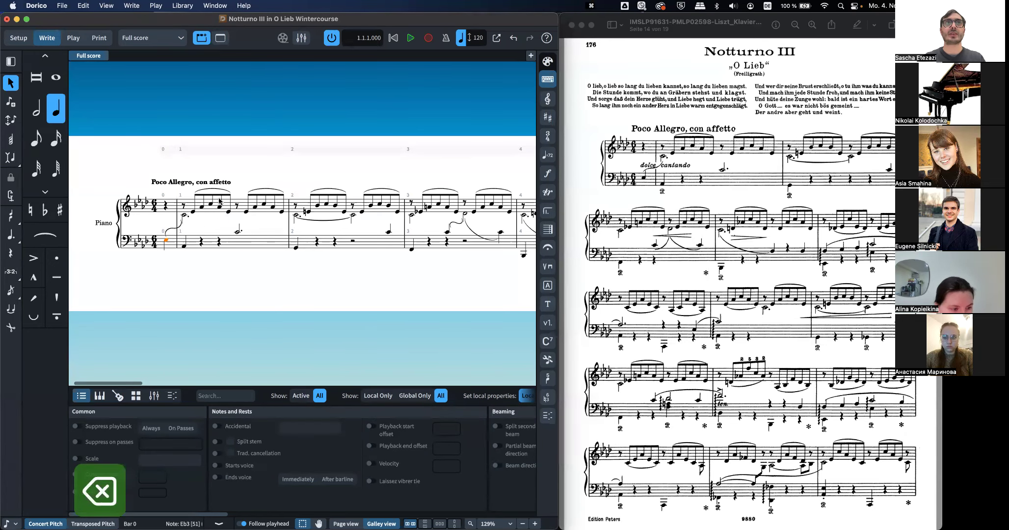
Step: Add an mf dynamic at the pickup's quarter rest in the upper staff
left_click(166, 206)
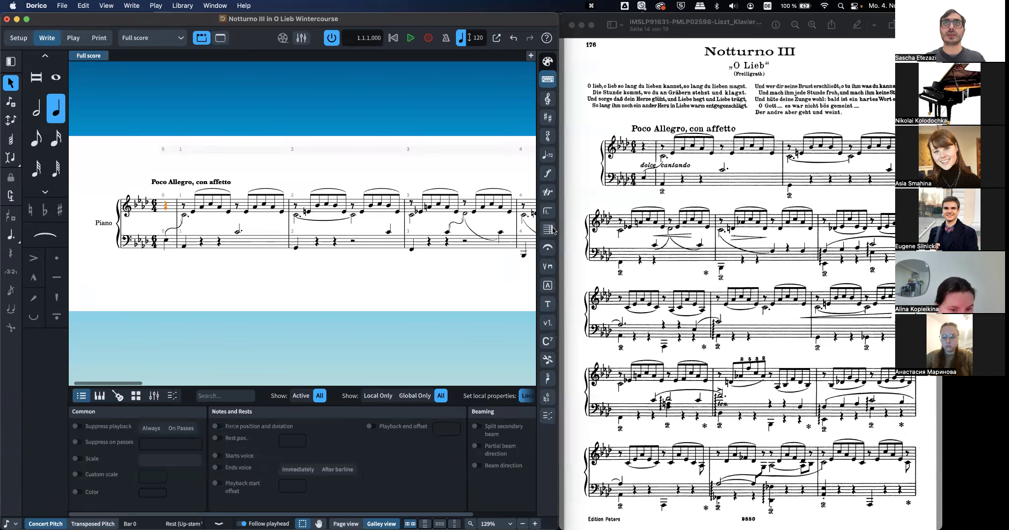
left_click(546, 173)
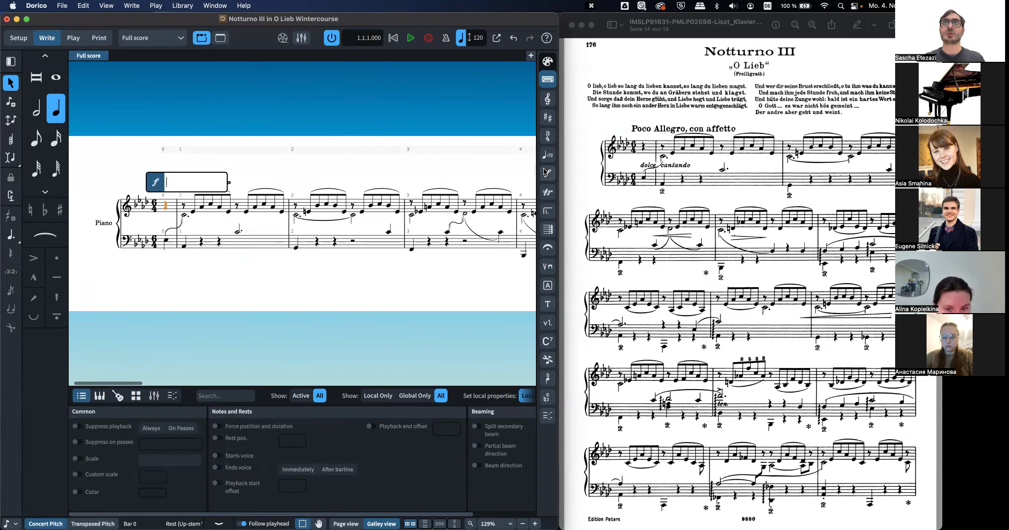
type("mf")
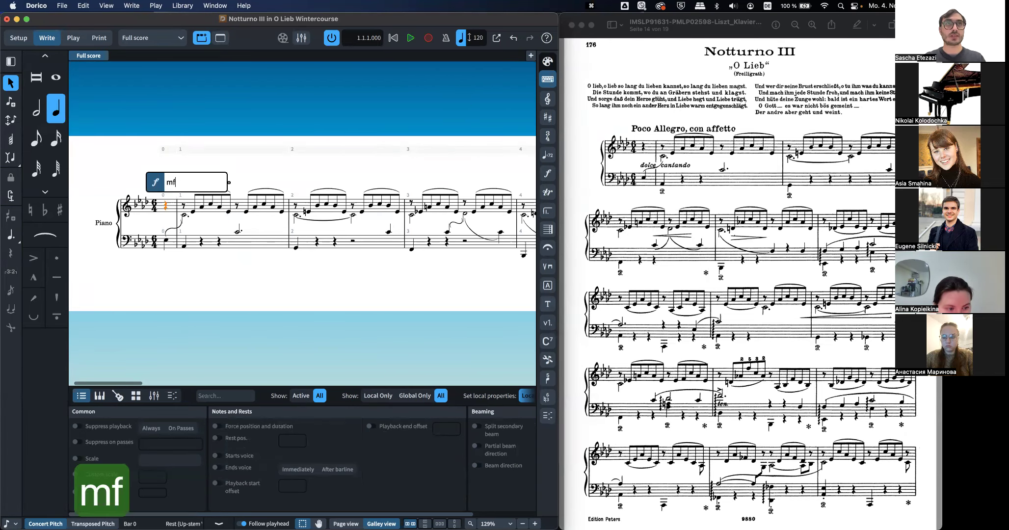
key("Return")
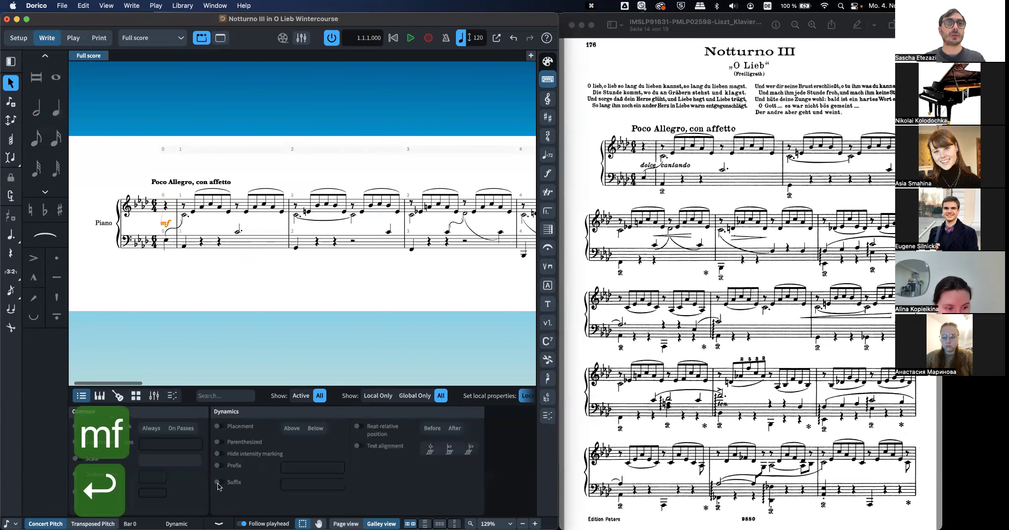
Step: Give the pickup's mf dynamic the suffix "dolce cantando" and hide its intensity marking
left_click(217, 482)
type("dol")
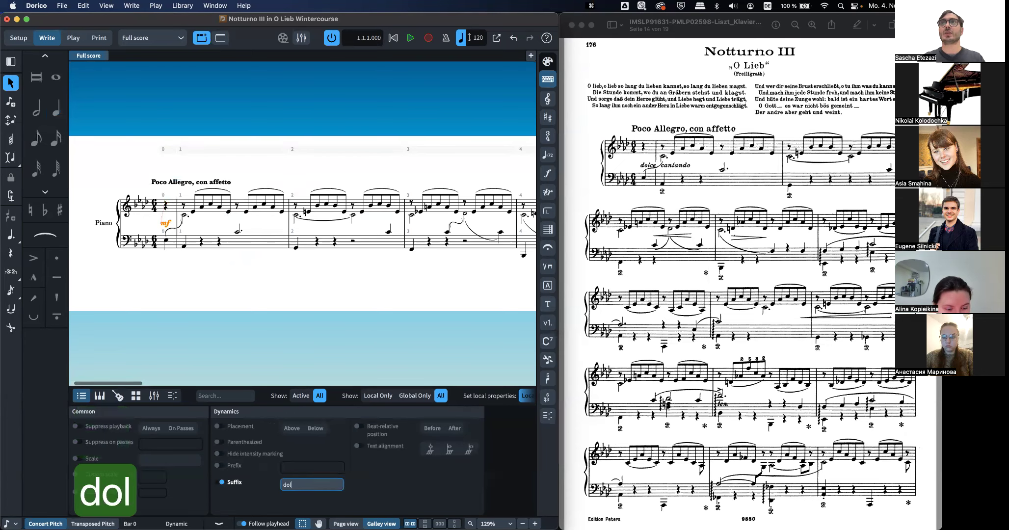
type("ce cantando")
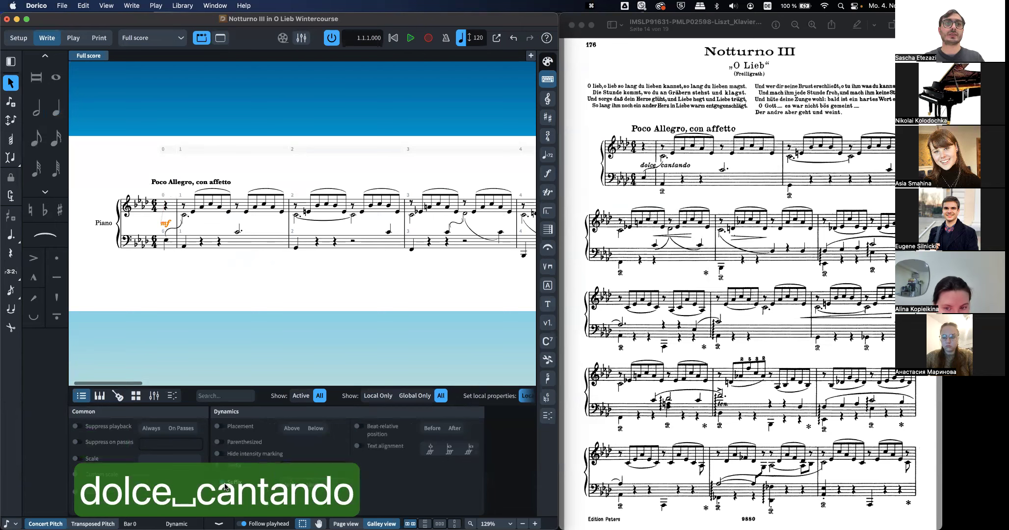
key("Return")
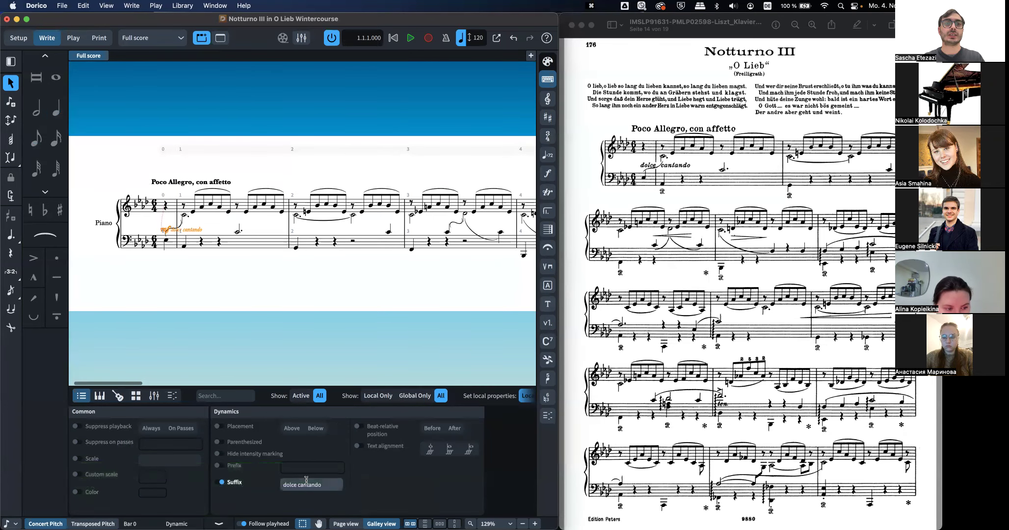
left_click(218, 454)
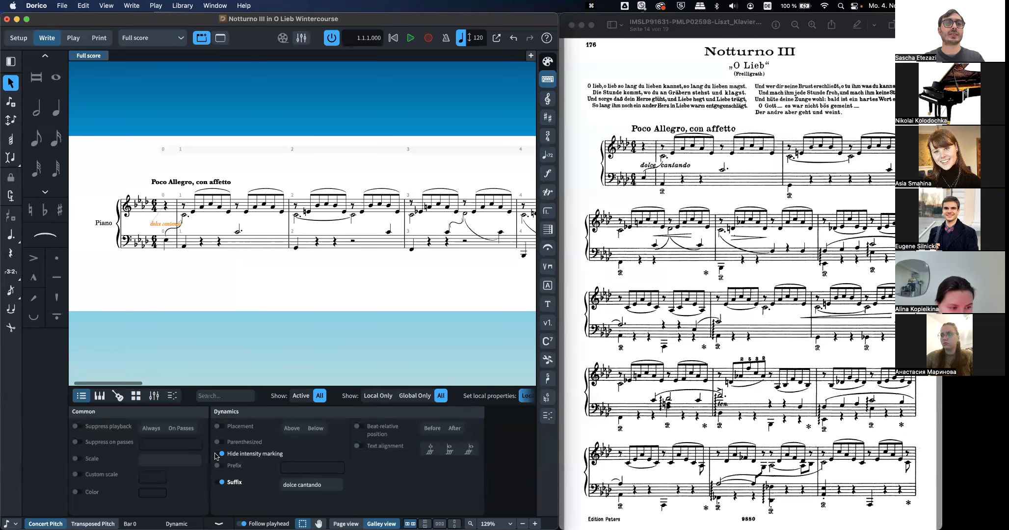
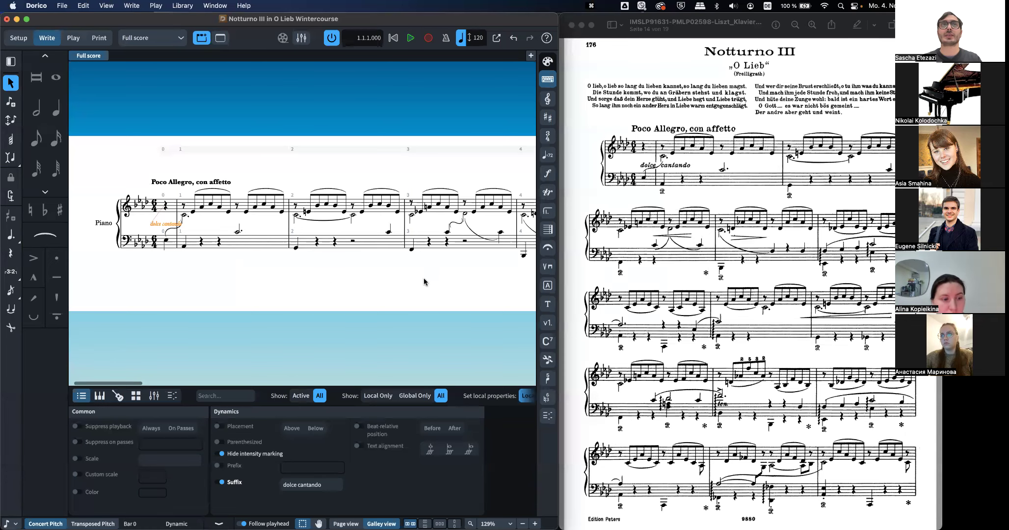
Step: Add an upward arpeggio sign spanning both voices on the first beat of bar 5's lower staff
scroll(467, 162, "right", 5)
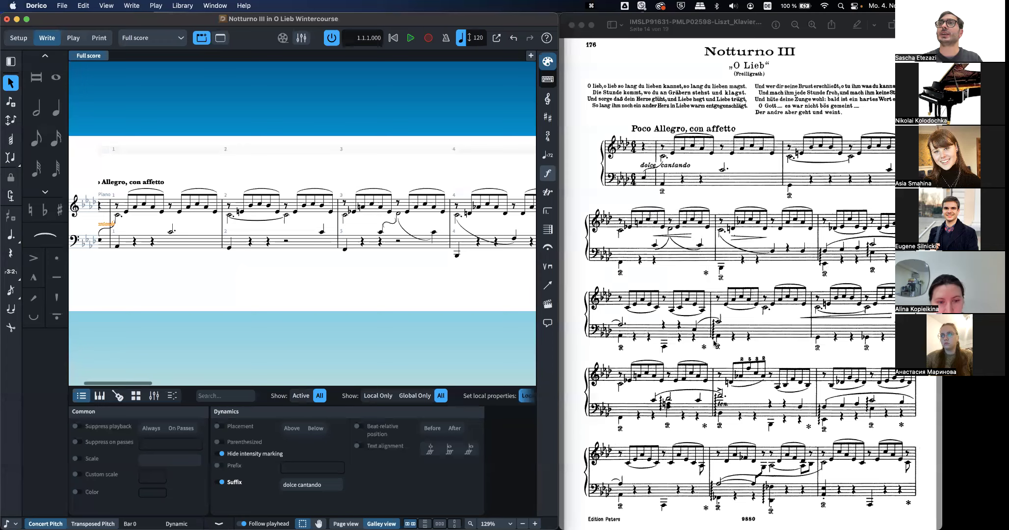
scroll(487, 264, "right", 12)
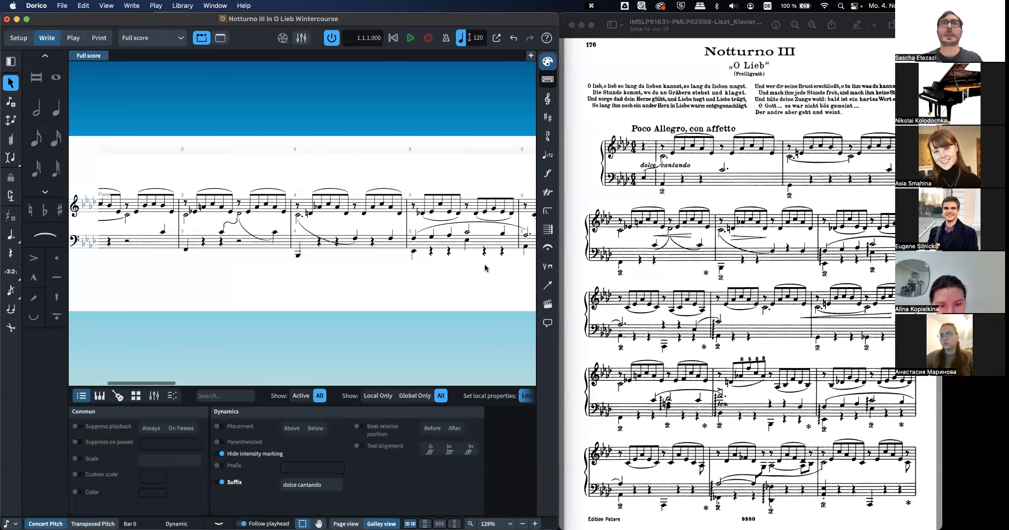
left_click(413, 254)
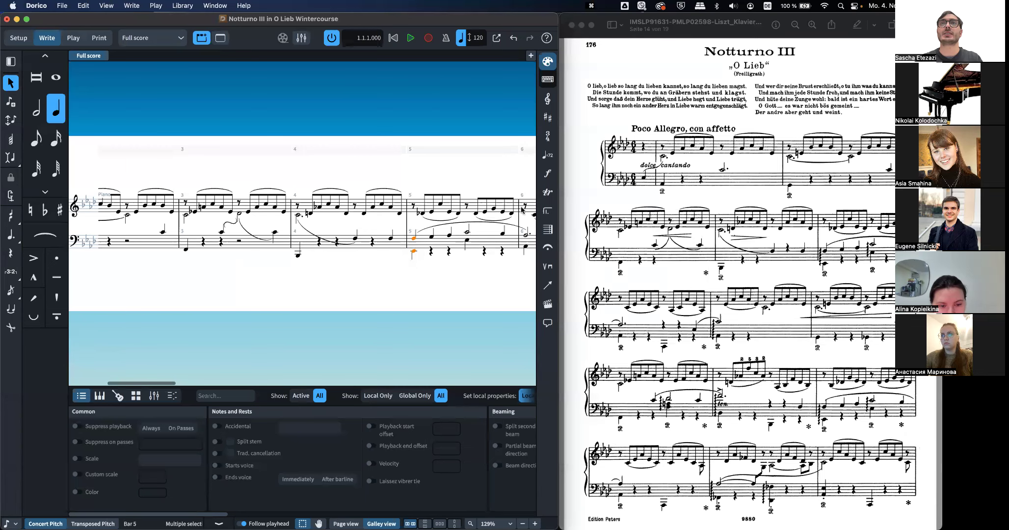
left_click(547, 192)
scroll(488, 434, "down", 3)
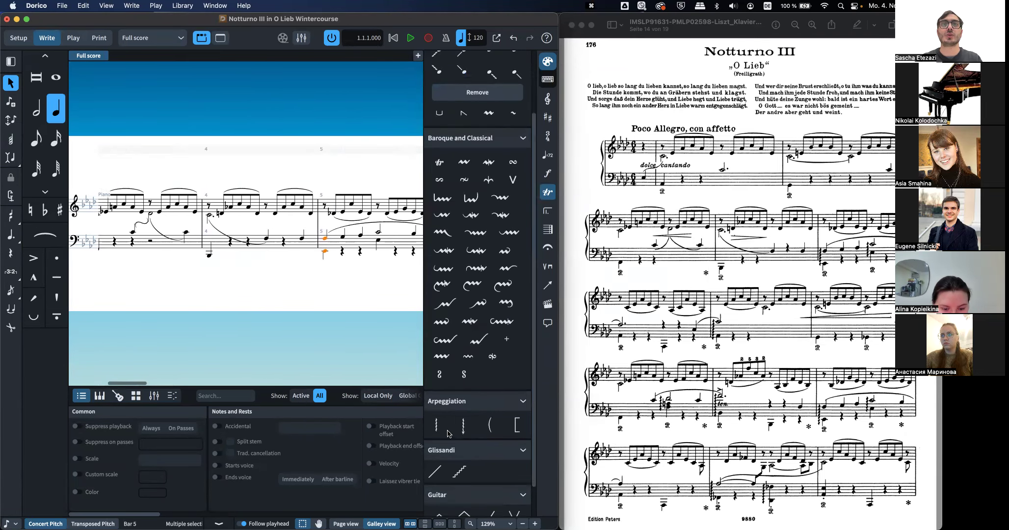
left_click(436, 426)
Step: Add an upward arpeggio sign across both first-beat notes of bar 6's lower staff
scroll(351, 336, "right", 3)
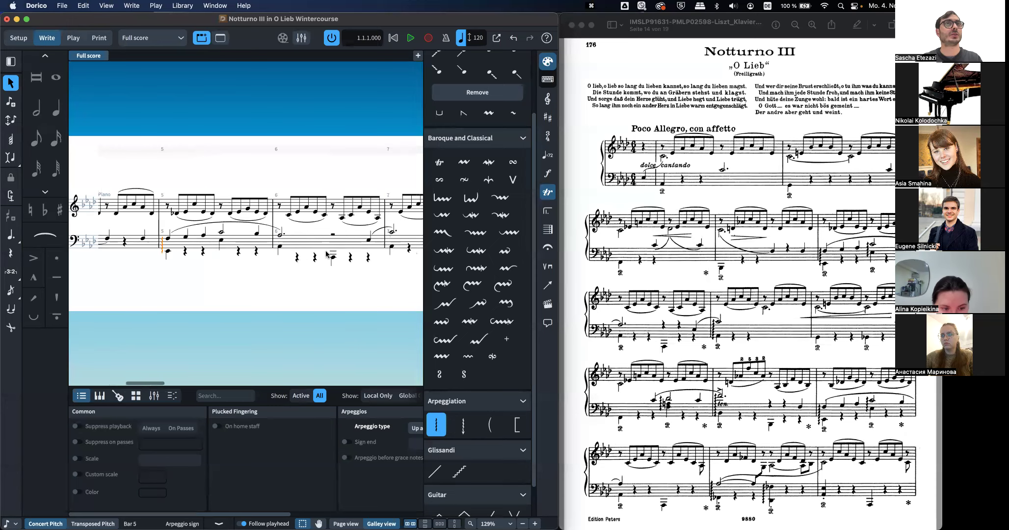
left_click(280, 245)
left_click(279, 235, "super")
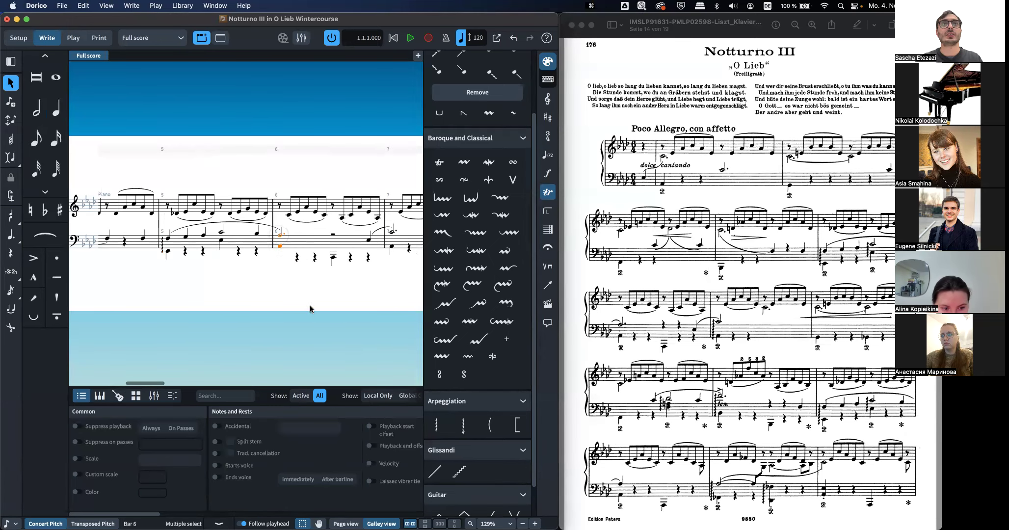
left_click(437, 426)
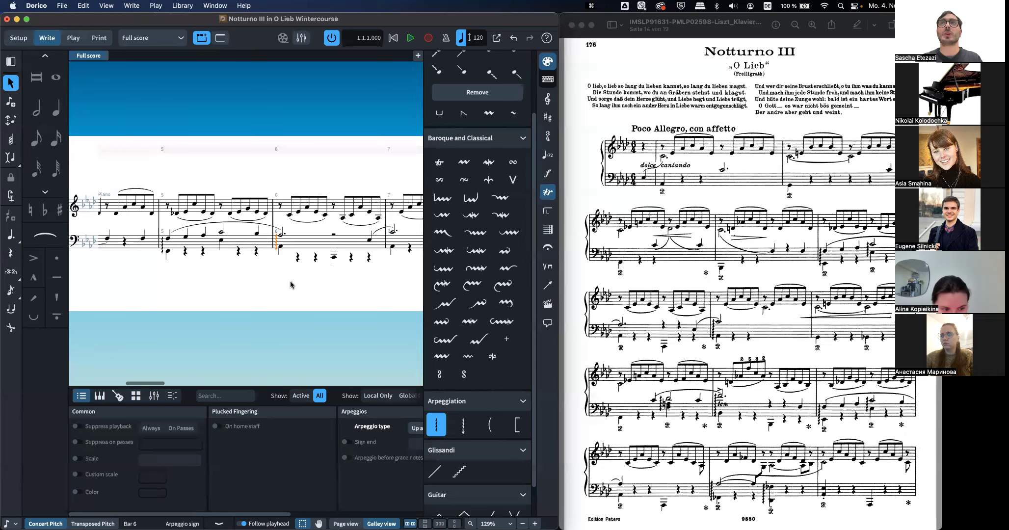
Step: Select the first bass note of bar 1 in the lower staff
scroll(290, 282, "down", 3)
scroll(290, 281, "left", 10)
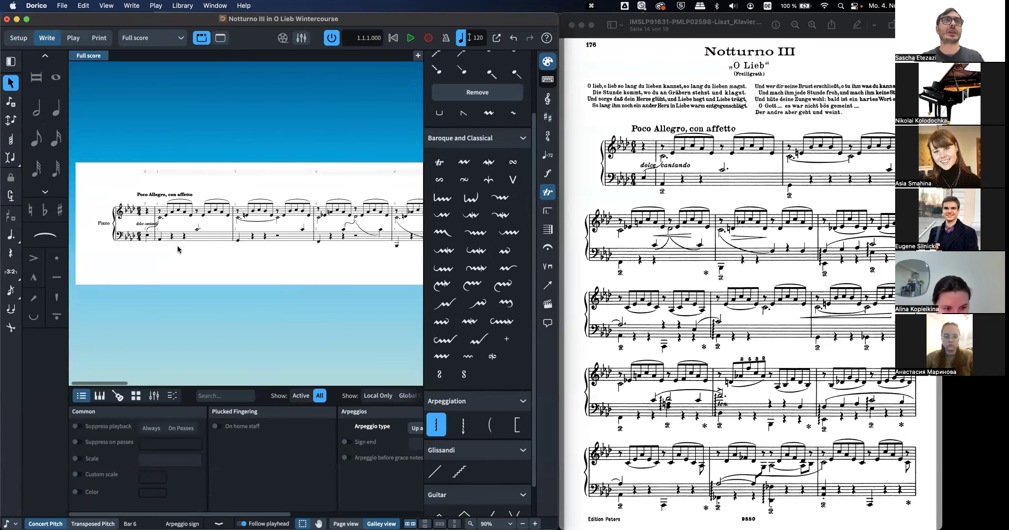
left_click(158, 239)
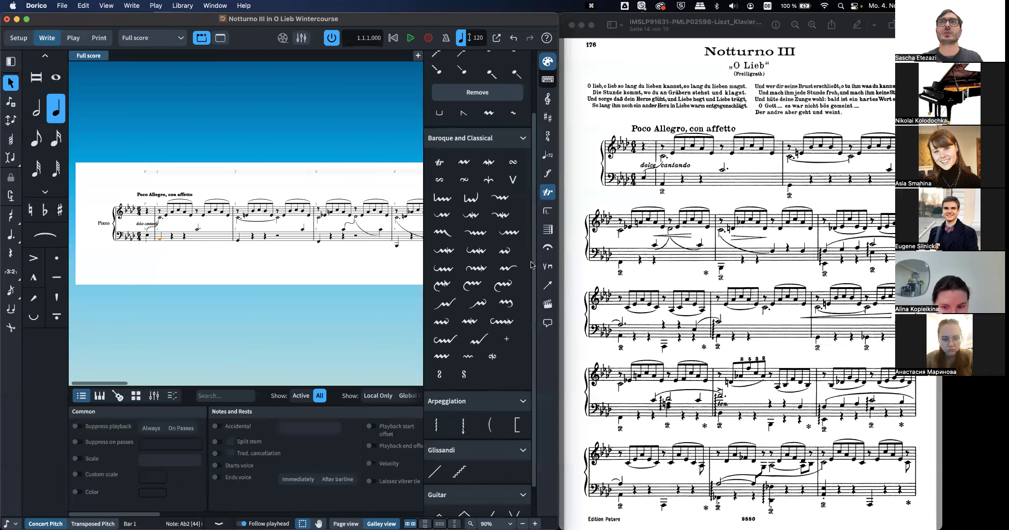
Step: Look through the wind, brass, unpitched percussion and pitched percussion playing techniques
left_click(545, 267)
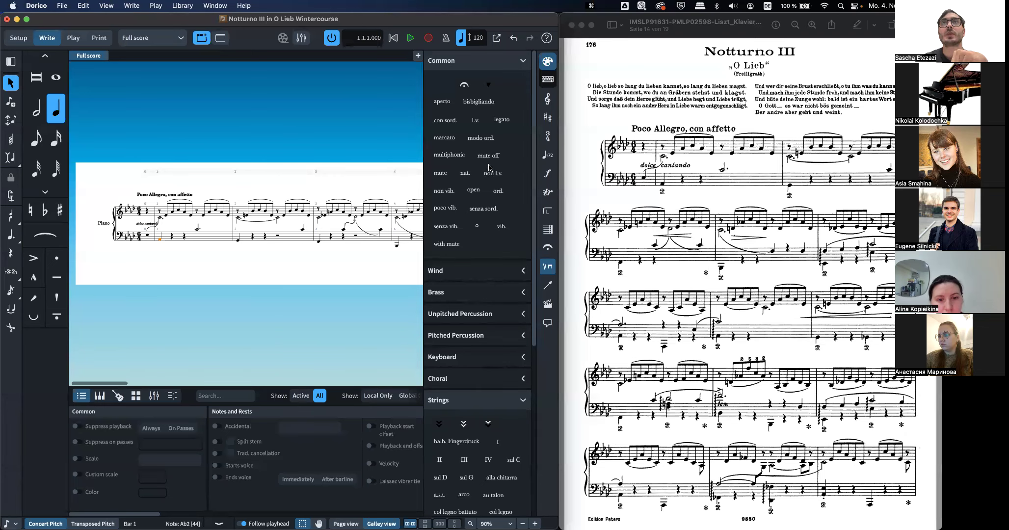
left_click(463, 272)
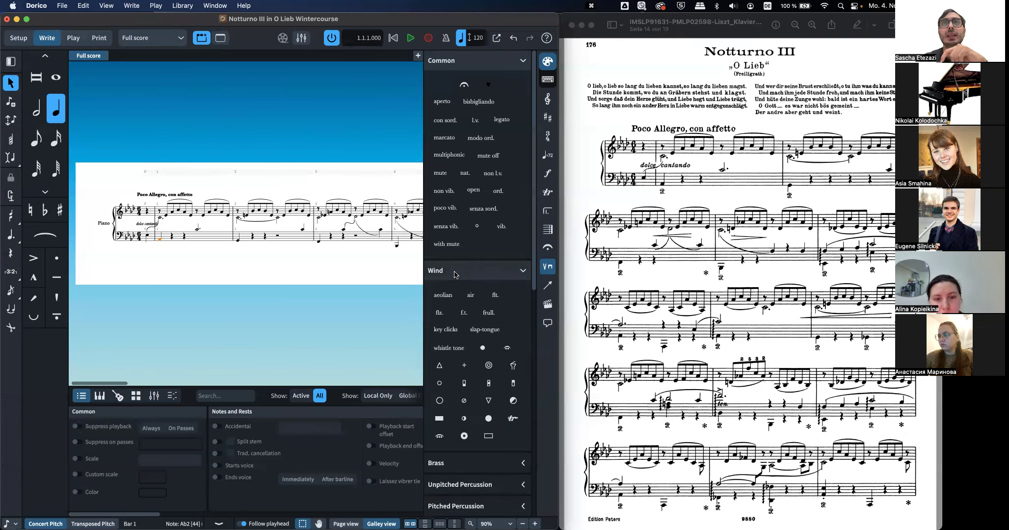
scroll(465, 325, "down", 2)
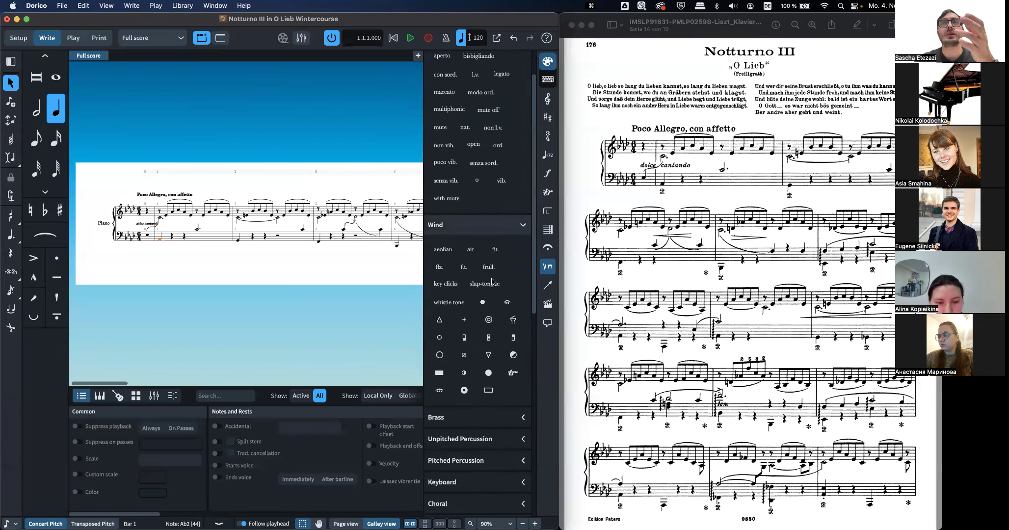
scroll(511, 272, "down", 1)
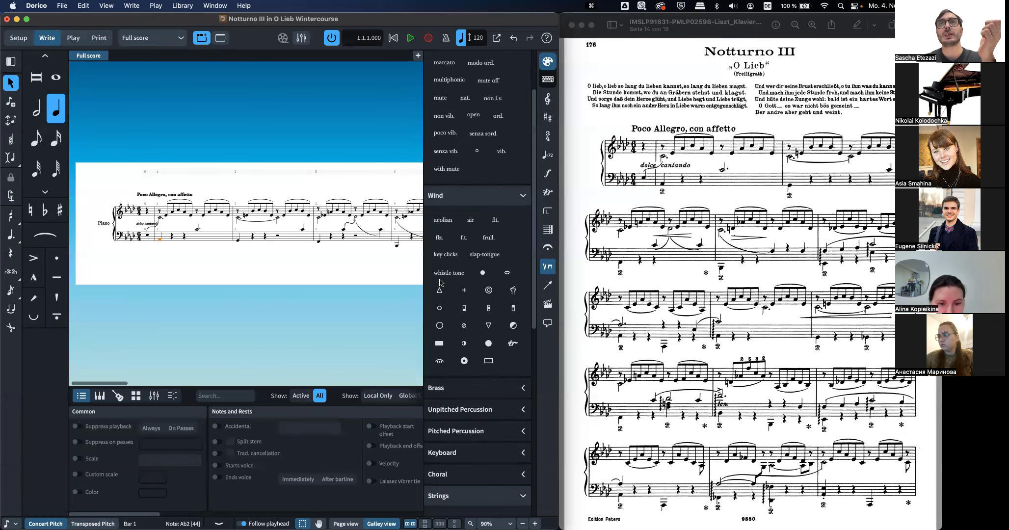
scroll(452, 260, "down", 4)
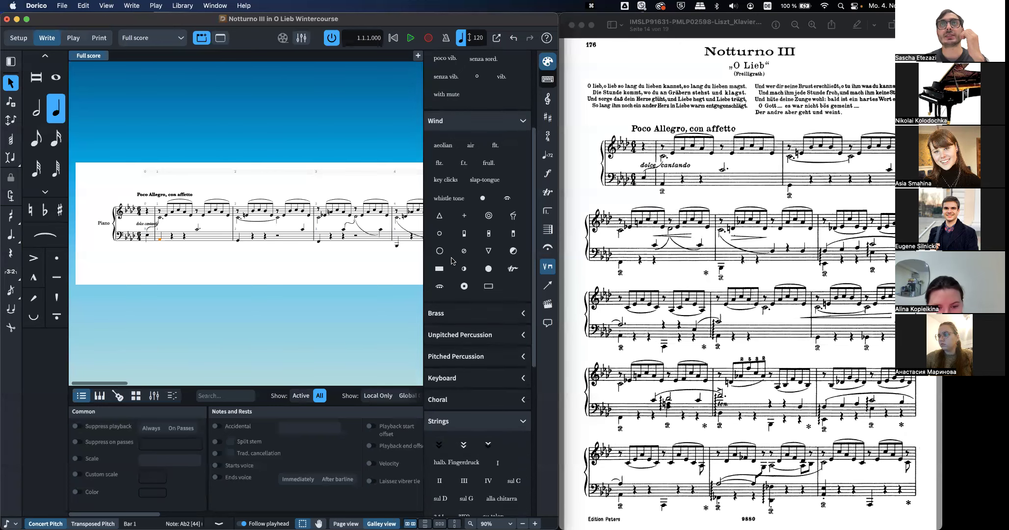
left_click(479, 273)
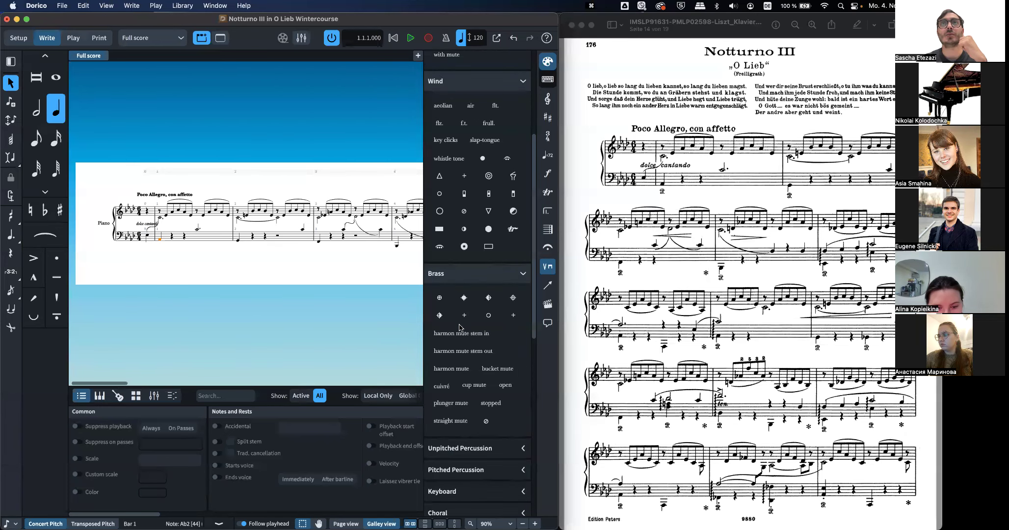
scroll(459, 323, "down", 3)
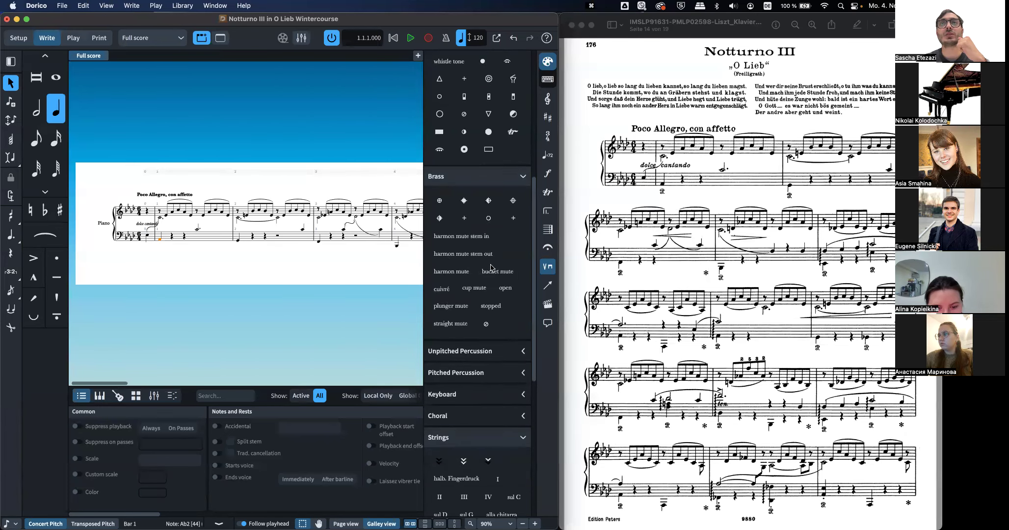
scroll(481, 307, "down", 2)
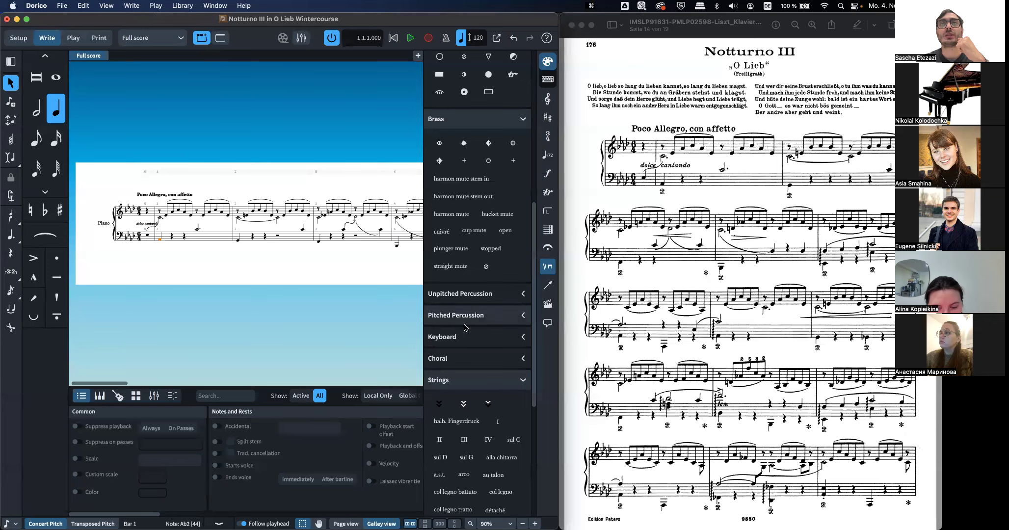
scroll(468, 307, "down", 2)
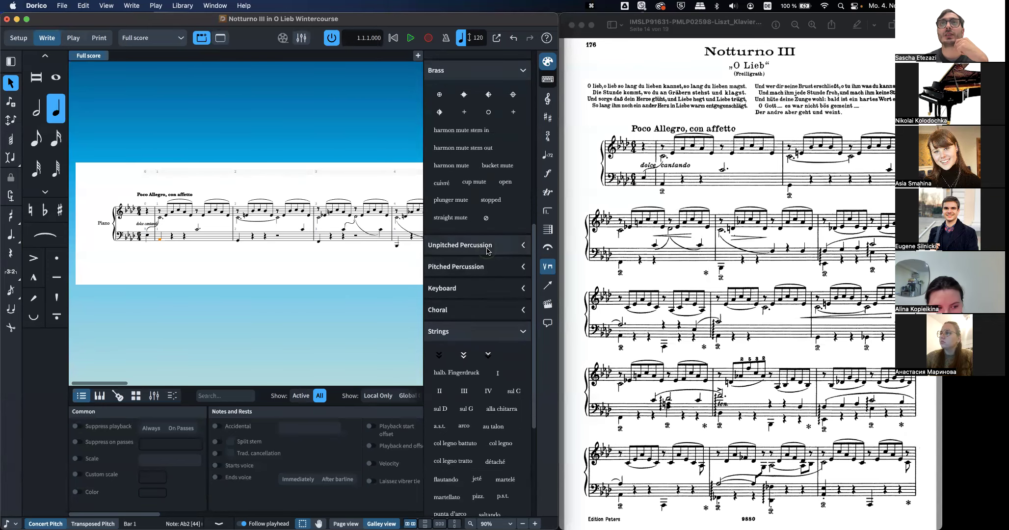
left_click(466, 245)
scroll(479, 342, "down", 4)
left_click(478, 338)
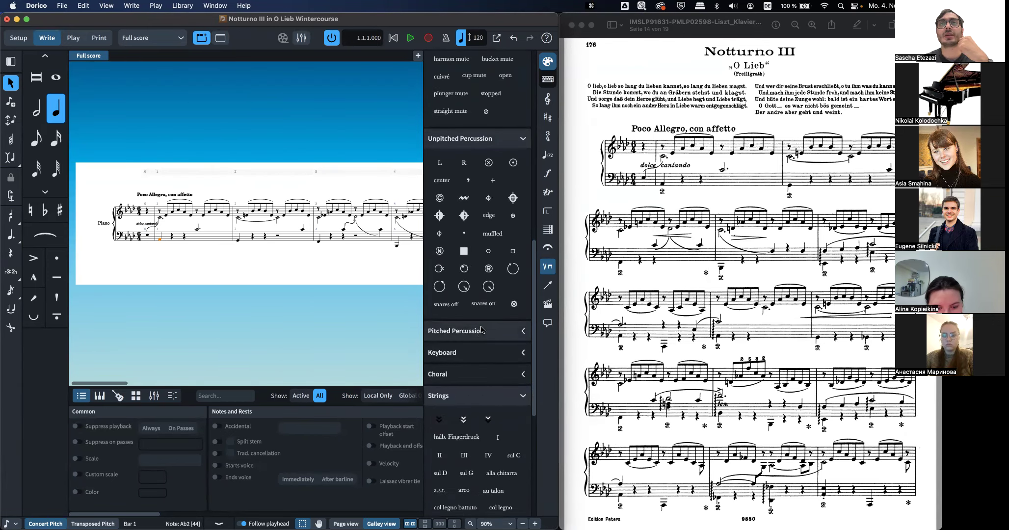
scroll(474, 353, "down", 9)
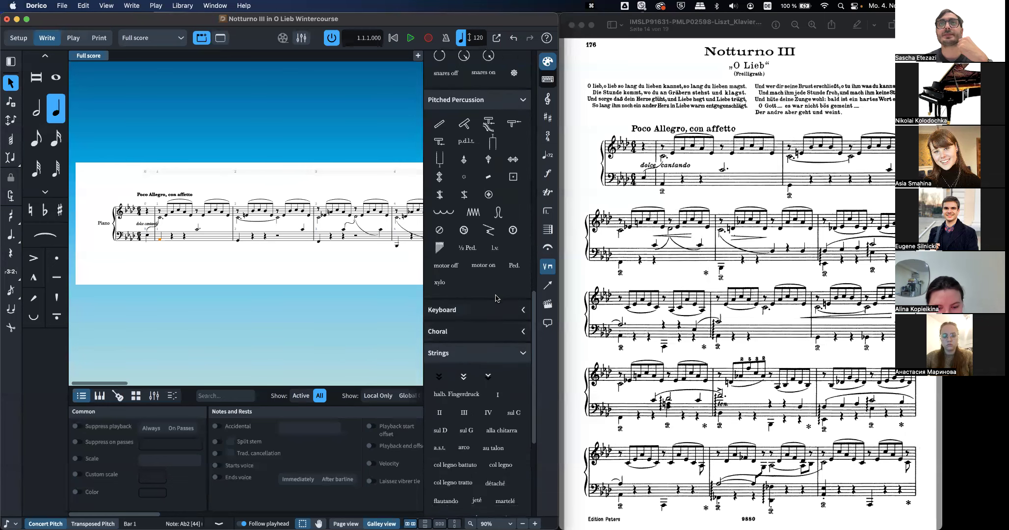
Step: Add a Sustain Pedal line at bar 1's first bass note and extend it to the end of the bar
left_click(481, 318)
scroll(458, 367, "down", 1)
scroll(457, 367, "down", 3)
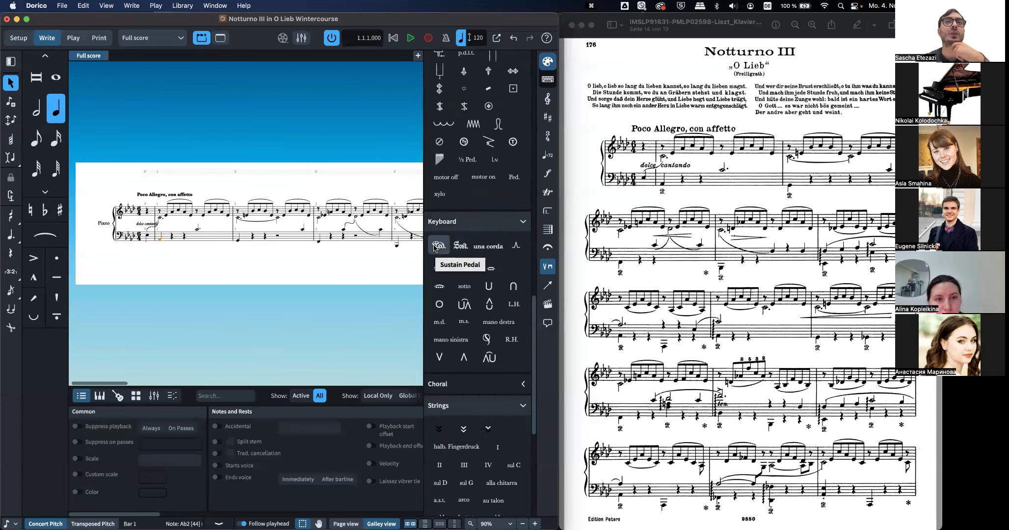
left_click(435, 248)
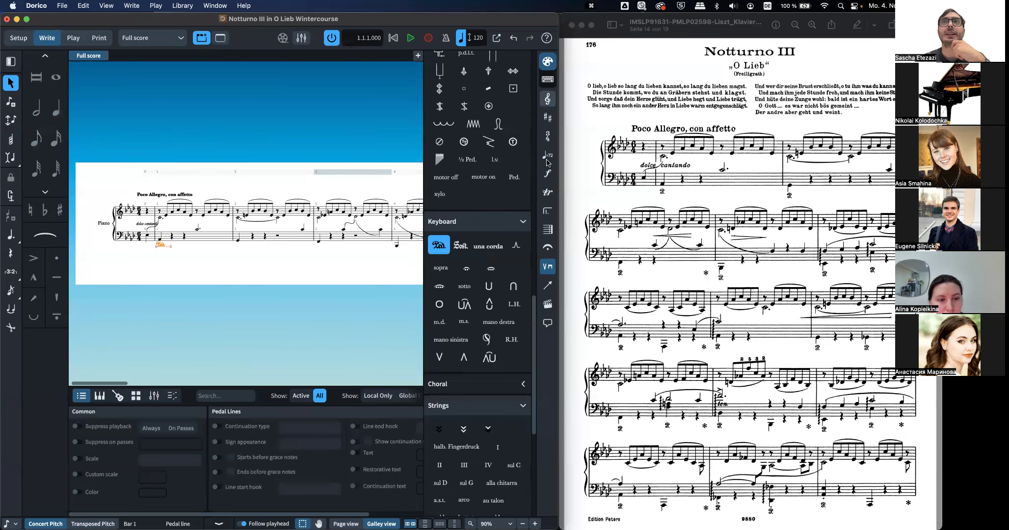
left_click(549, 267)
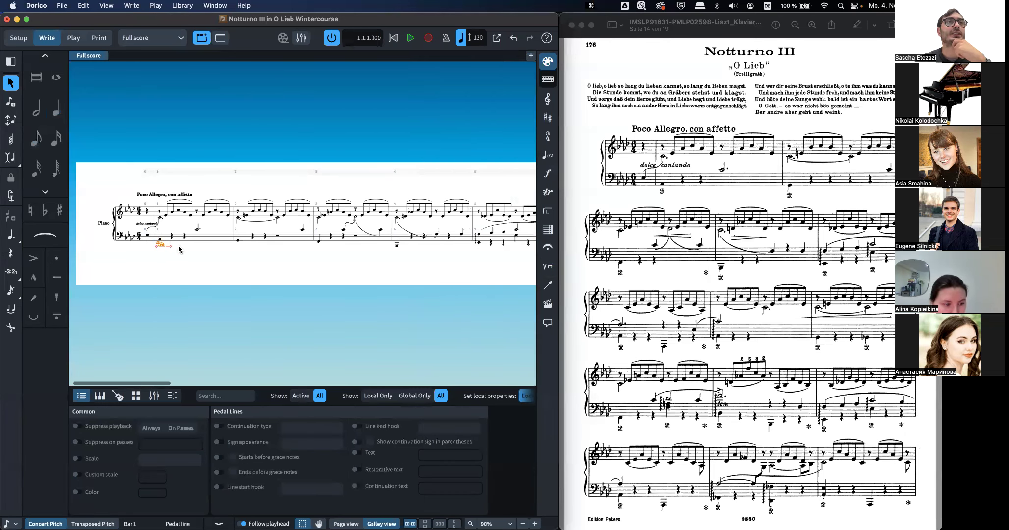
left_click_drag(170, 244, 229, 245)
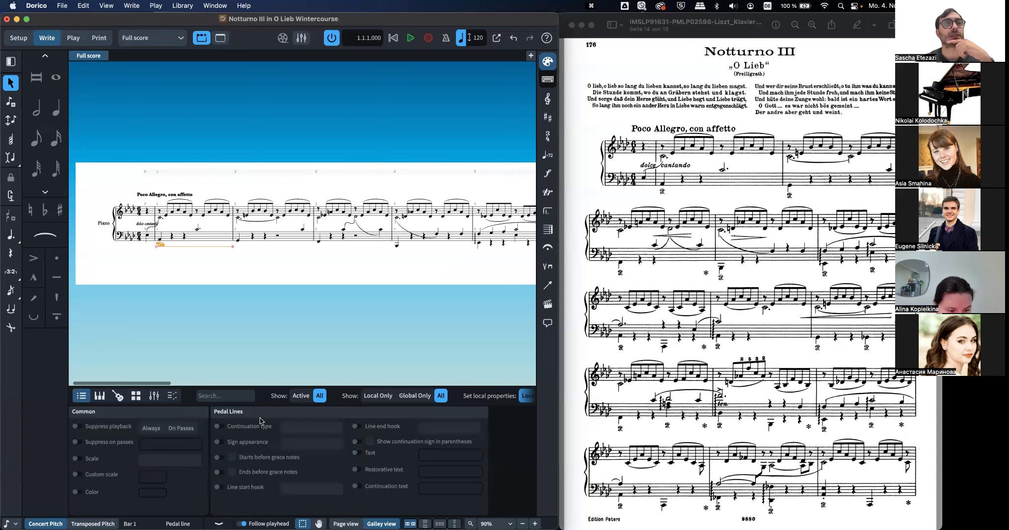
Step: Give bar 1's pedal line the P Glyph sign appearance and set its continuation type to None
left_click(219, 442)
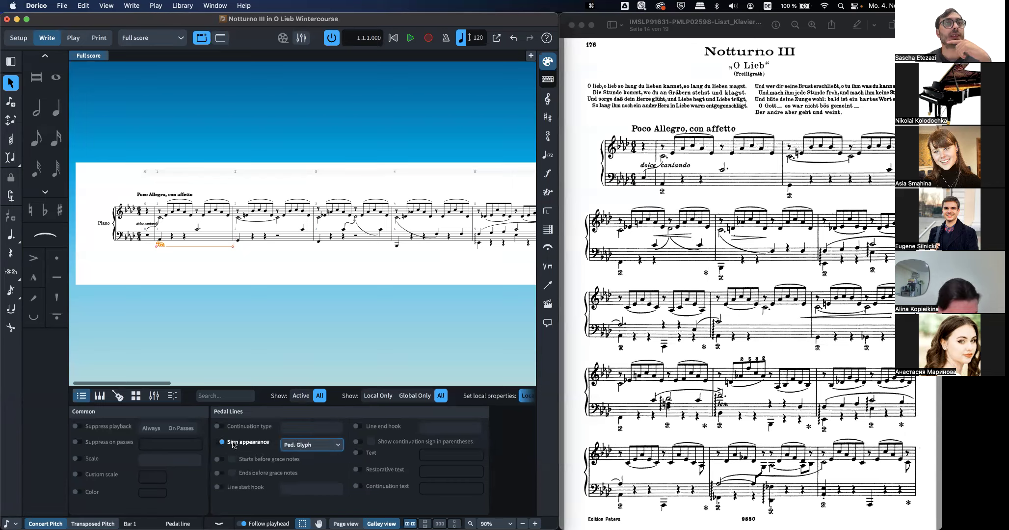
left_click(299, 446)
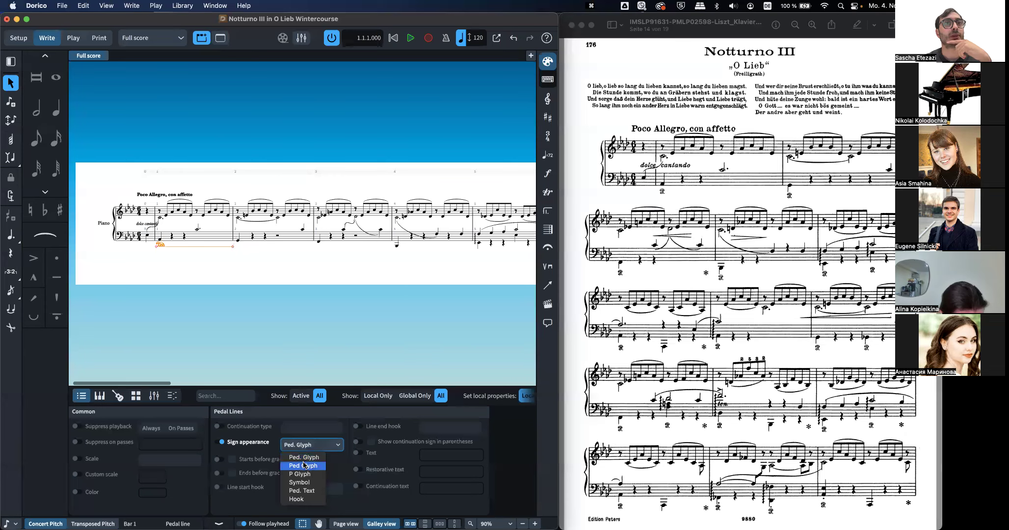
left_click(316, 474)
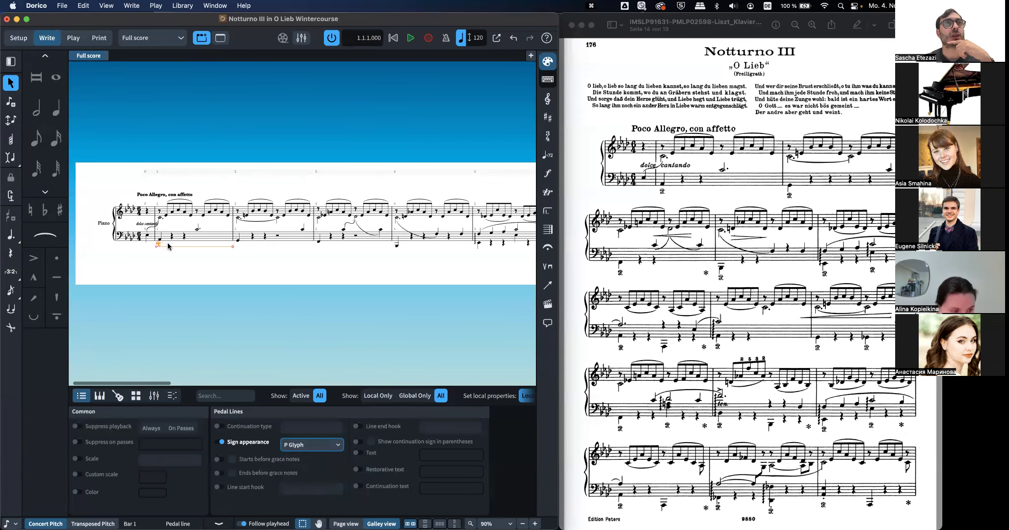
left_click(219, 425)
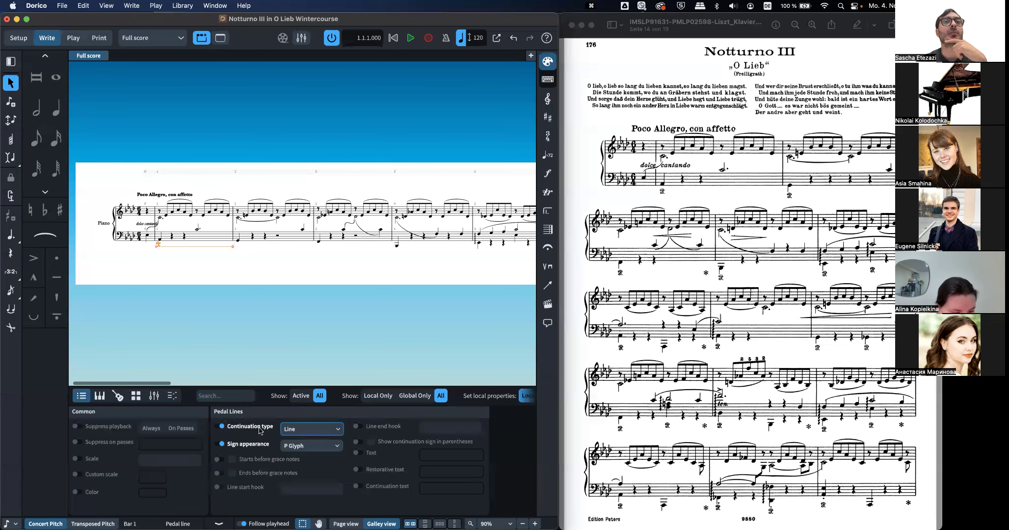
left_click(311, 428)
left_click(302, 467)
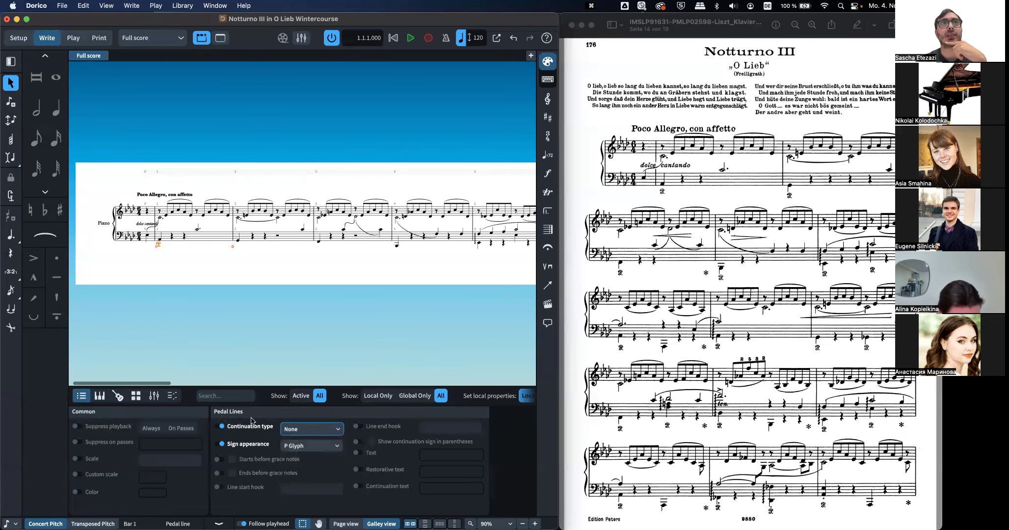
left_click(188, 254)
left_click(158, 245)
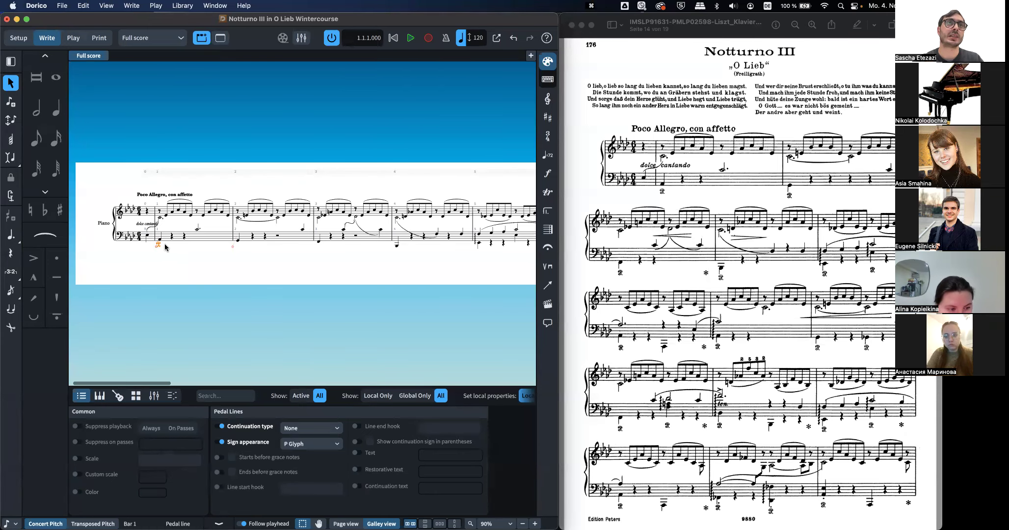
Step: Try the Sign at End and the Sign at End and Dashed Line continuation types on bar 1's pedal line, restoring None
scroll(232, 250, "up", 5)
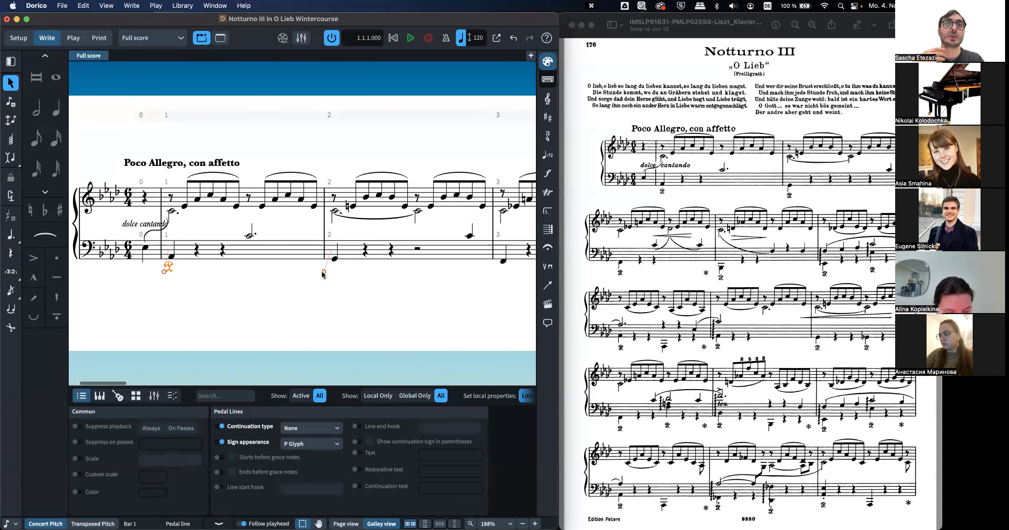
left_click(314, 428)
left_click(327, 447)
left_click(337, 430)
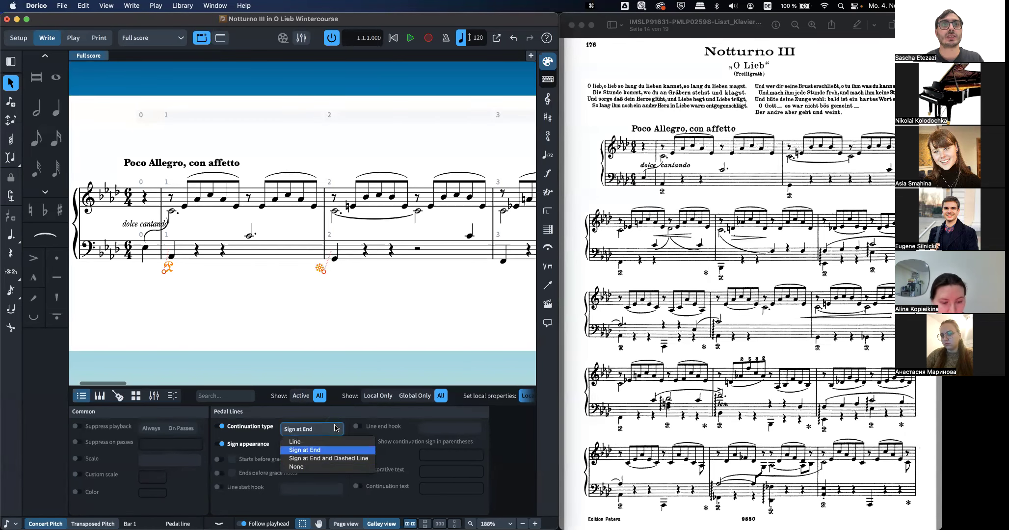
left_click(319, 455)
left_click(339, 430)
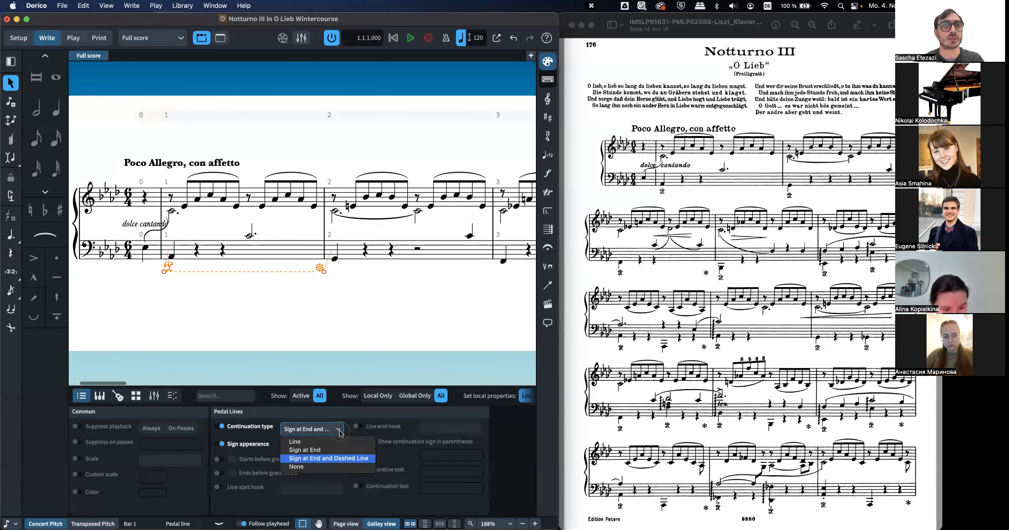
left_click(328, 471)
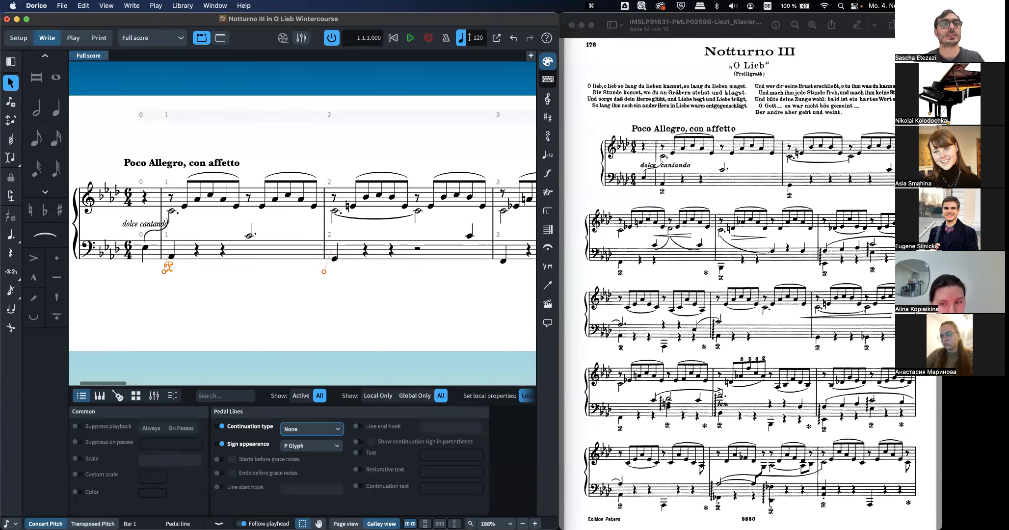
Step: Repeat bar 1's pedal line in bars 2 and 3 of the lower staff
left_click(219, 523)
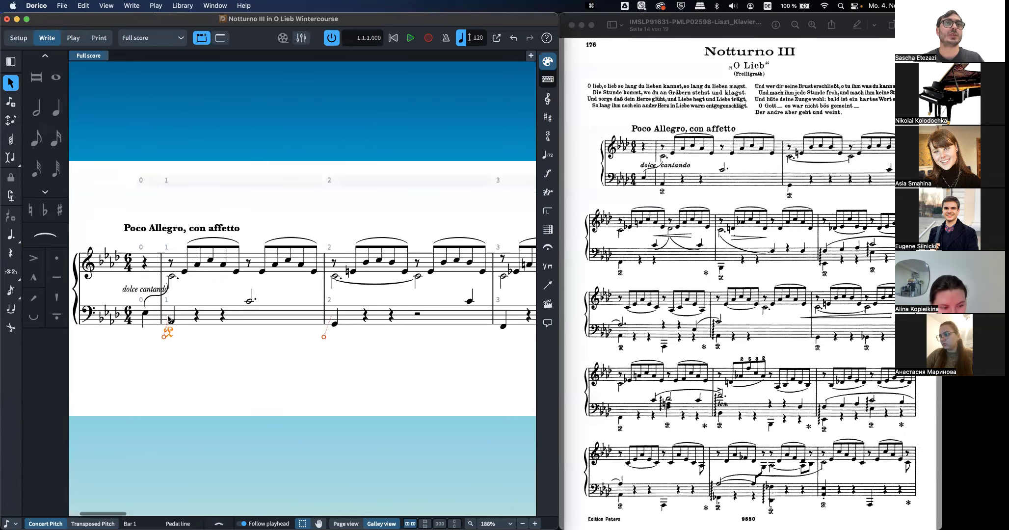
scroll(178, 348, "down", 3)
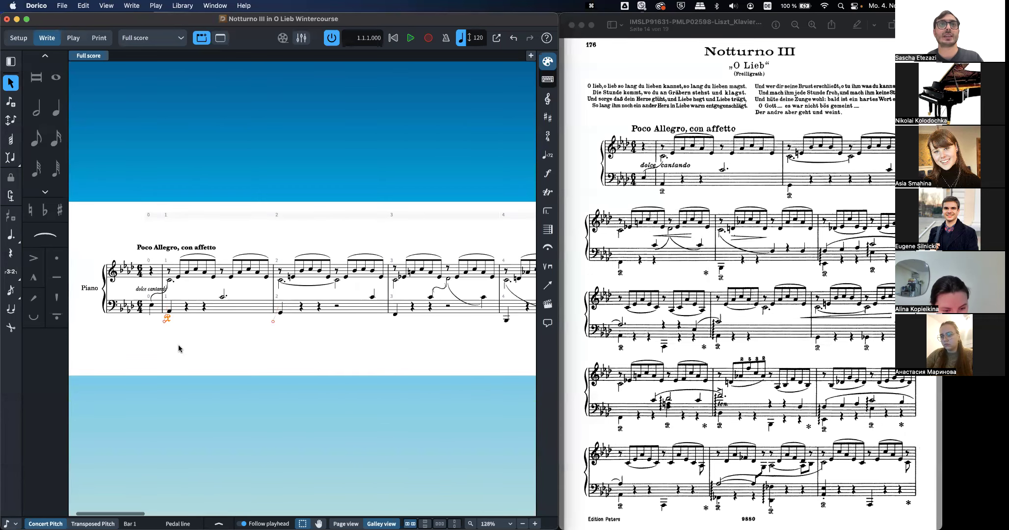
key("r")
scroll(247, 327, "right", 5)
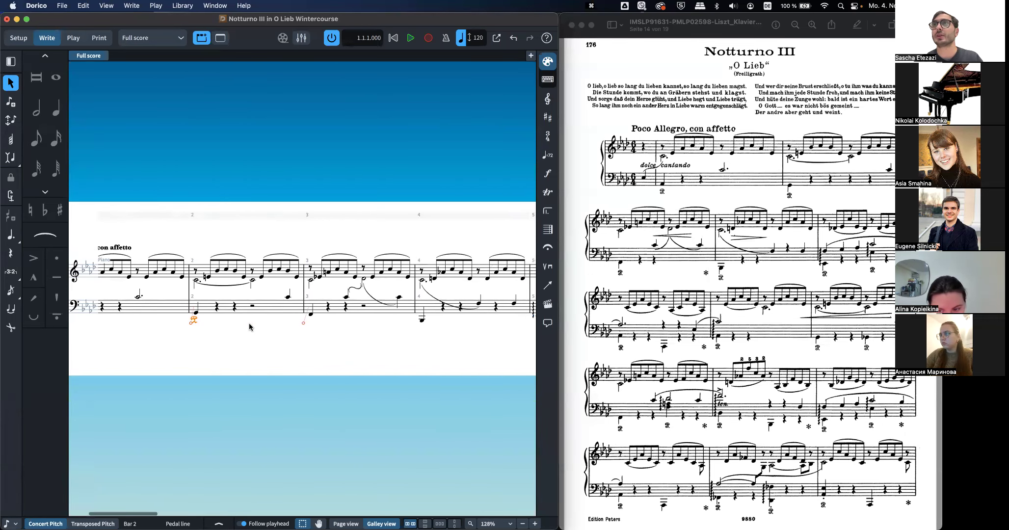
key("r")
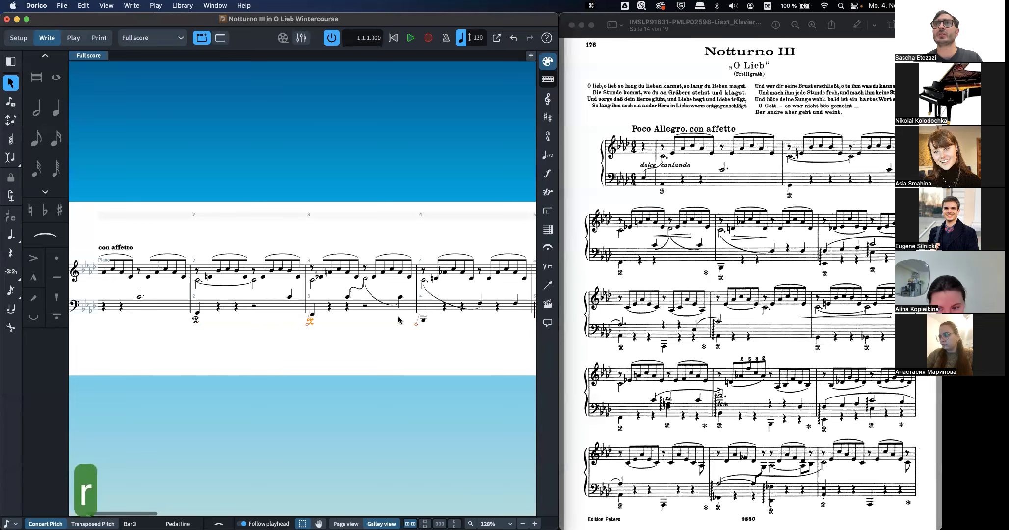
Step: Set the continuation type of bar 3's pedal line to Sign at End
scroll(397, 320, "right", 1)
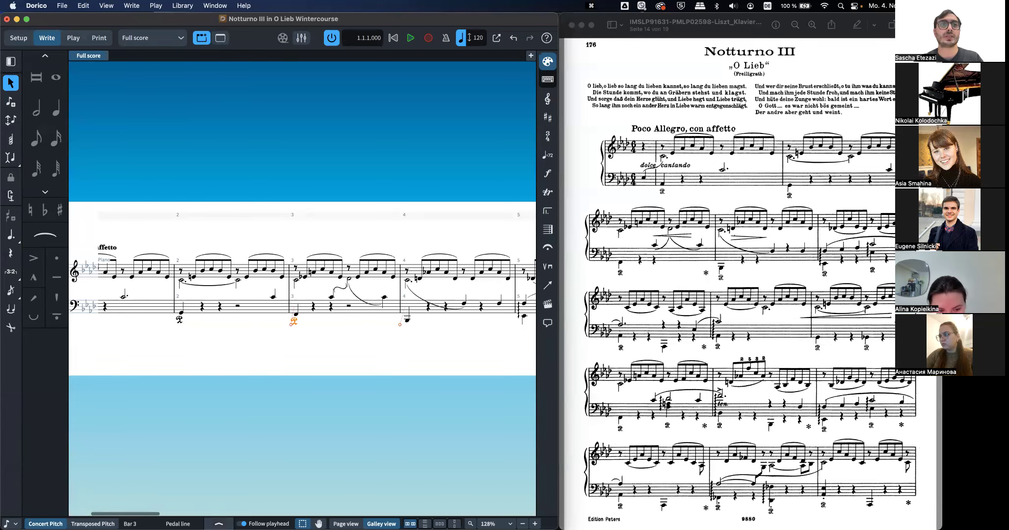
key("super+8")
left_click(311, 428)
left_click(301, 448)
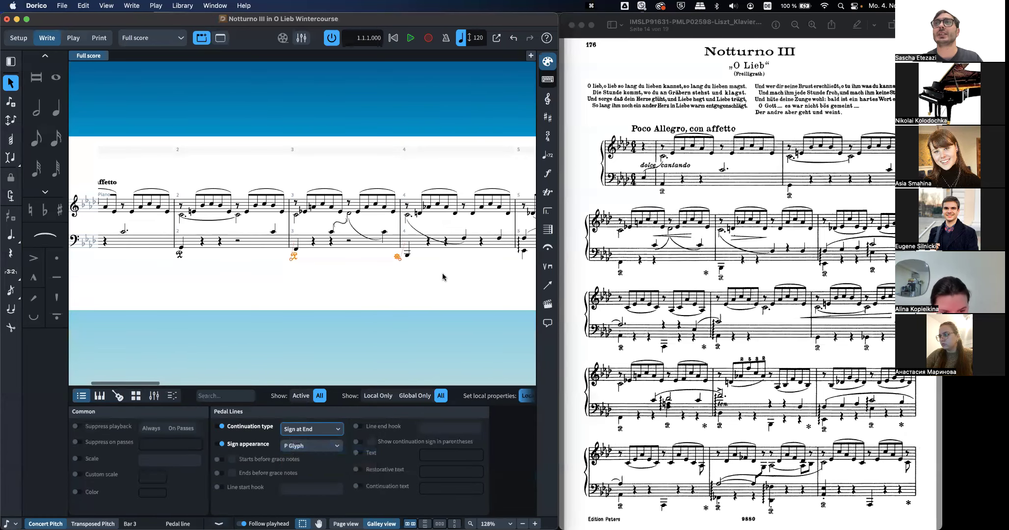
Step: Repeat bar 3's pedal line in bar 4 and set the copy's continuation type to None
key("r")
left_click(311, 428)
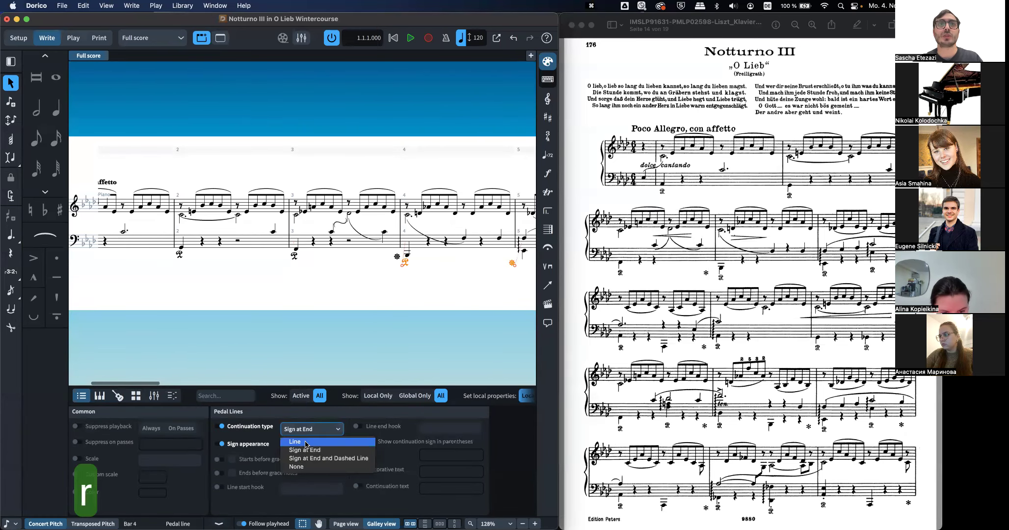
left_click(300, 440)
scroll(402, 287, "right", 3)
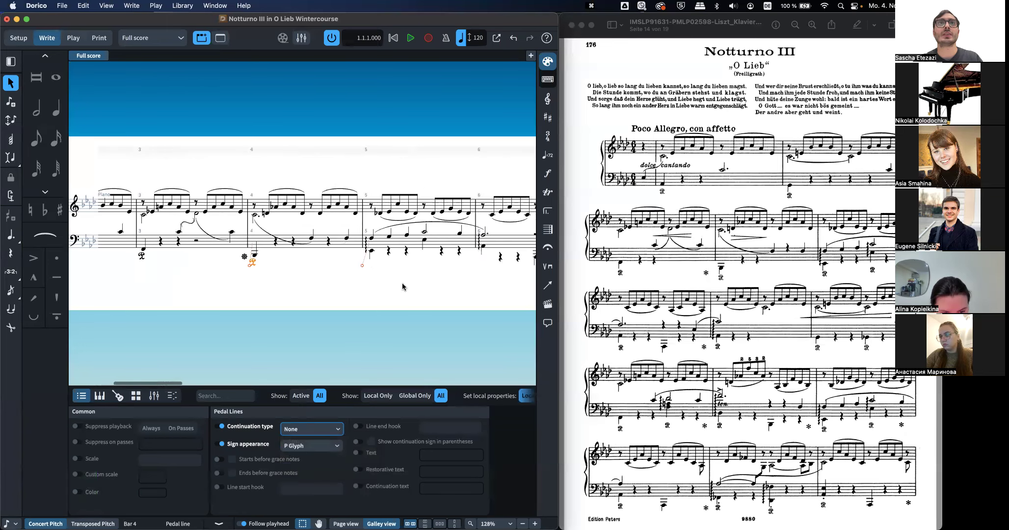
Step: Repeat bar 4's pedal line in bar 5 and shorten the copy to end at the middle of the bar
key("r")
scroll(402, 283, "right", 1)
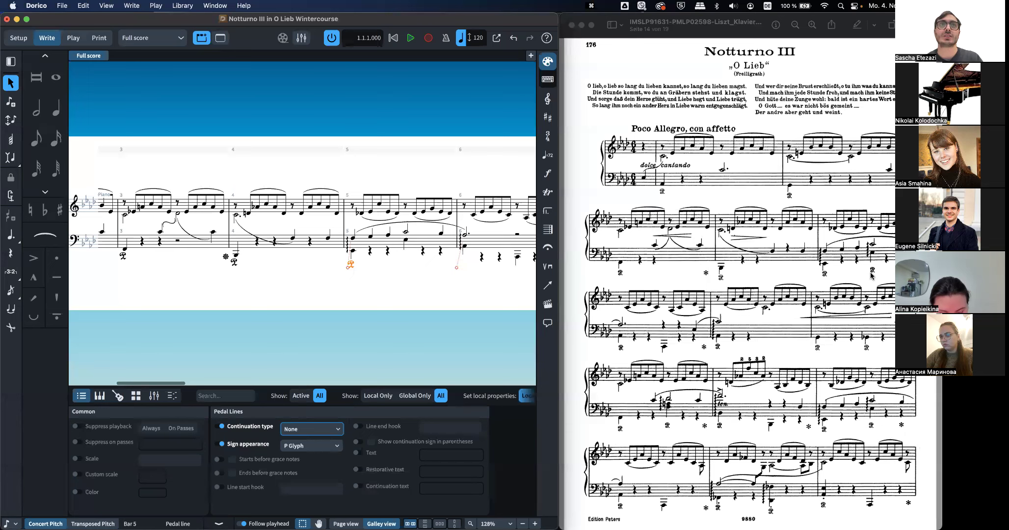
key("alt+shift+Left")
key("alt+shift+Left")
key("alt+shift+Left")
key("alt+shift+Left")
key("alt+shift+Left")
key("alt+shift+Left")
key("alt+shift+Left")
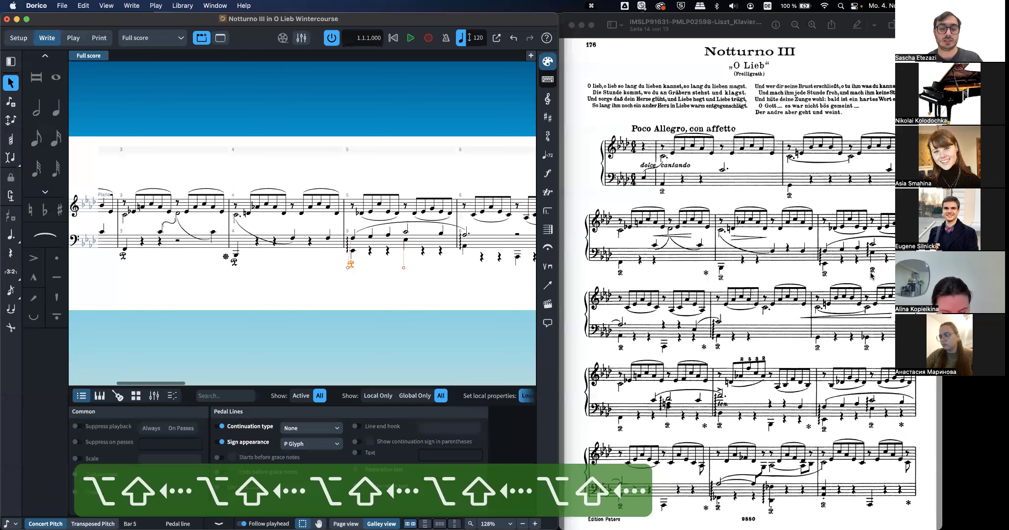
Step: Repeat the pedal line in the second half of bar 5, shorten it to end before the barline and set its continuation type to Sign at End
key("r")
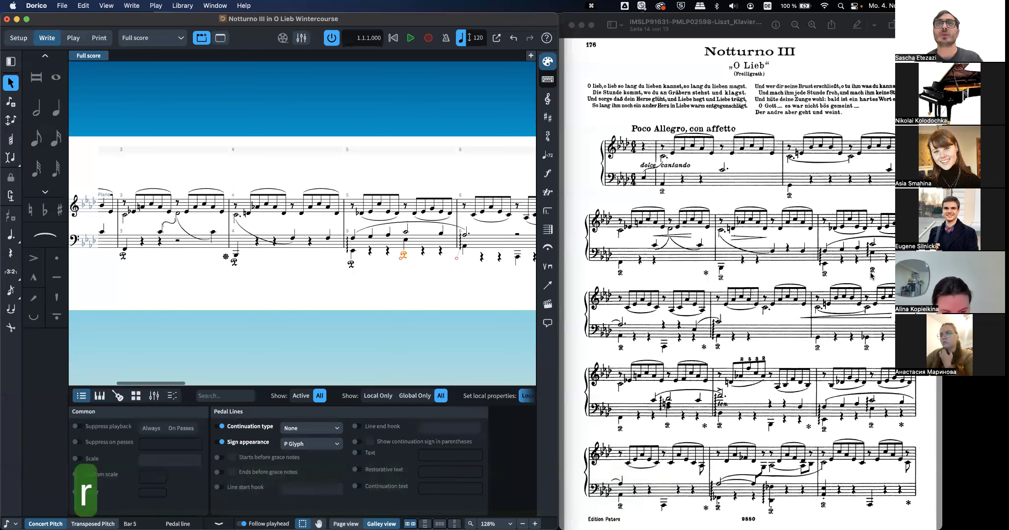
key("alt+shift+Left")
key("alt+shift+Left")
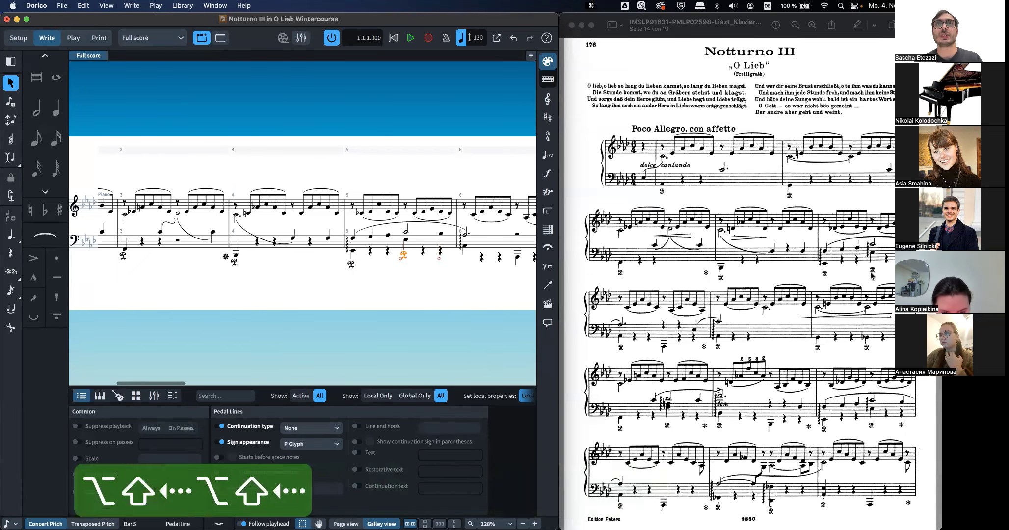
left_click(314, 428)
left_click(323, 448)
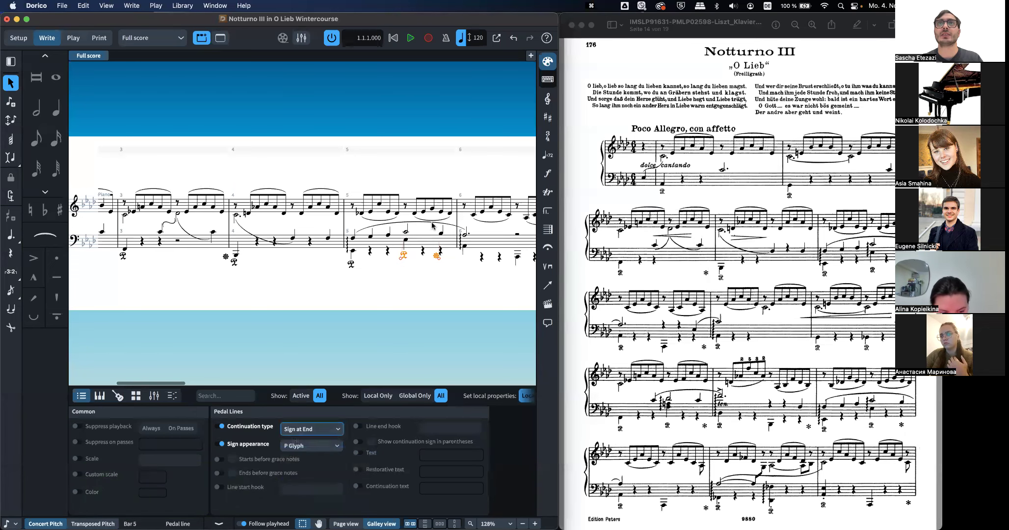
Step: Repeat the pedal line from the second half of bar 5 and move the copy to the start of bar 6
scroll(433, 289, "right", 2)
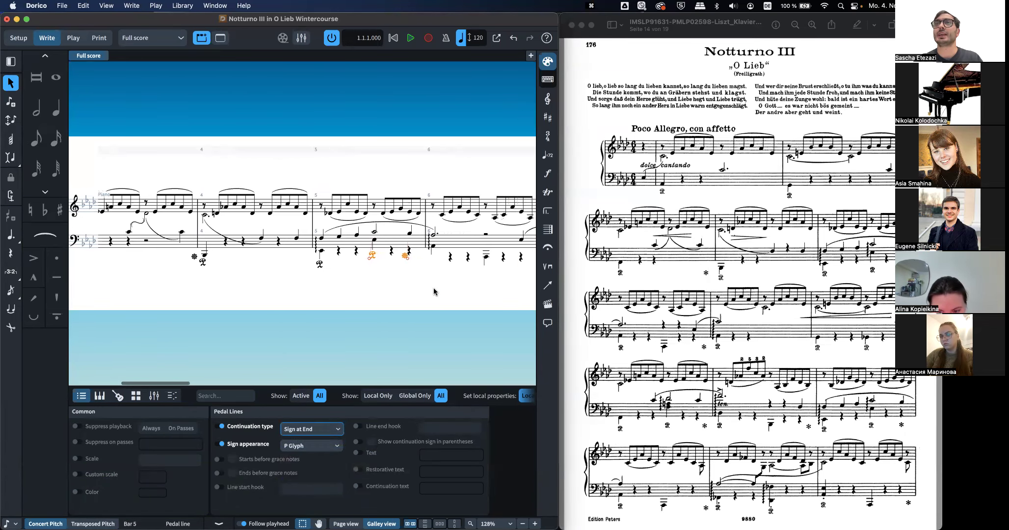
key("e")
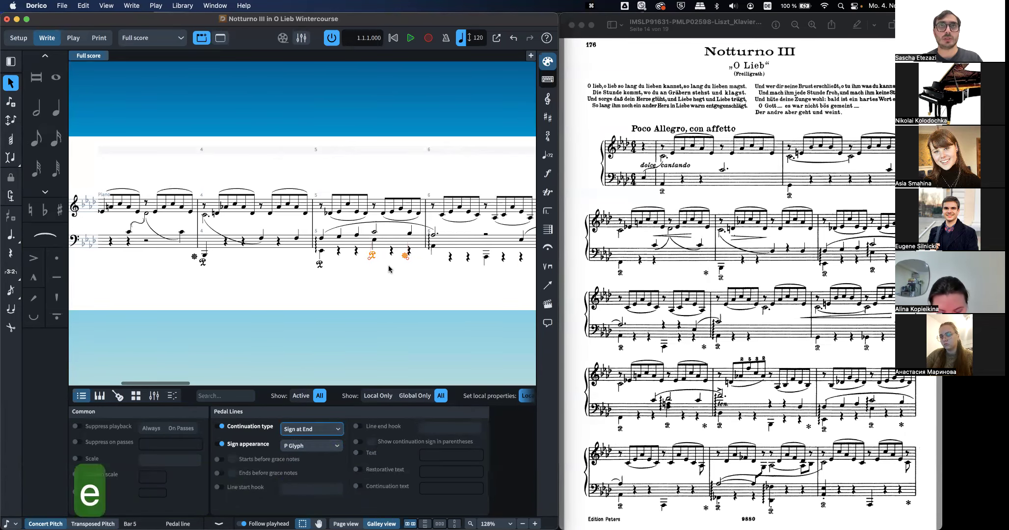
key("r")
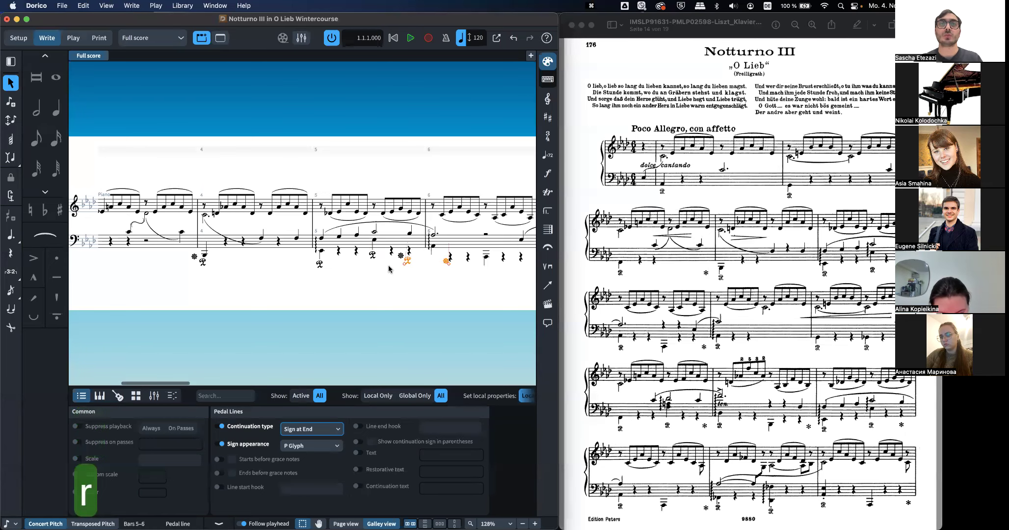
key("alt+Right")
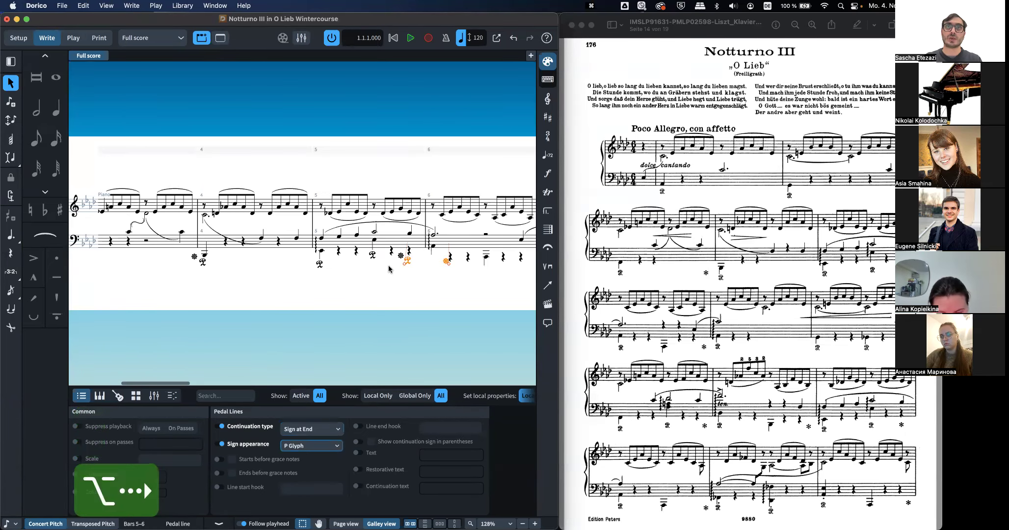
key("alt+Right")
key("super+alt+Right")
key("super+alt+Right")
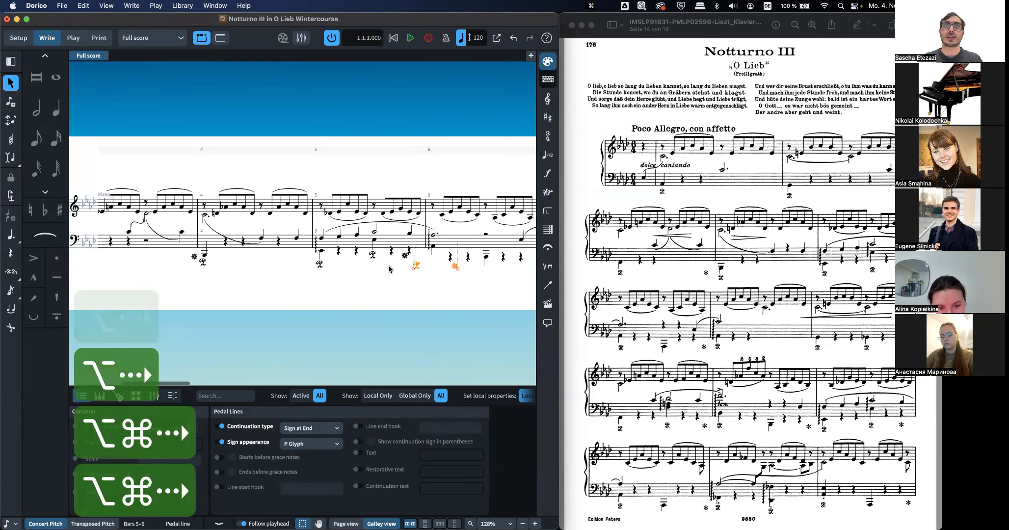
scroll(418, 265, "right", 2)
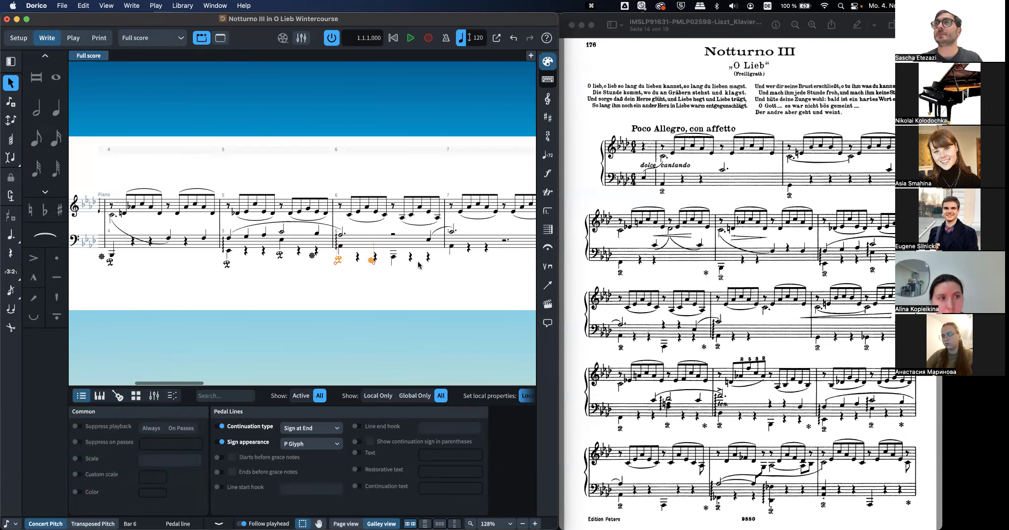
Step: Lengthen bar 6's pedal line so that its release sign falls near the end of the bar
key("alt+shift+Right")
key("alt+shift+Right")
key("alt+shift+Right")
key("alt+shift+Right")
key("alt+shift+Right")
key("alt+shift+Right")
key("alt+shift+Right")
key("alt+shift+Right")
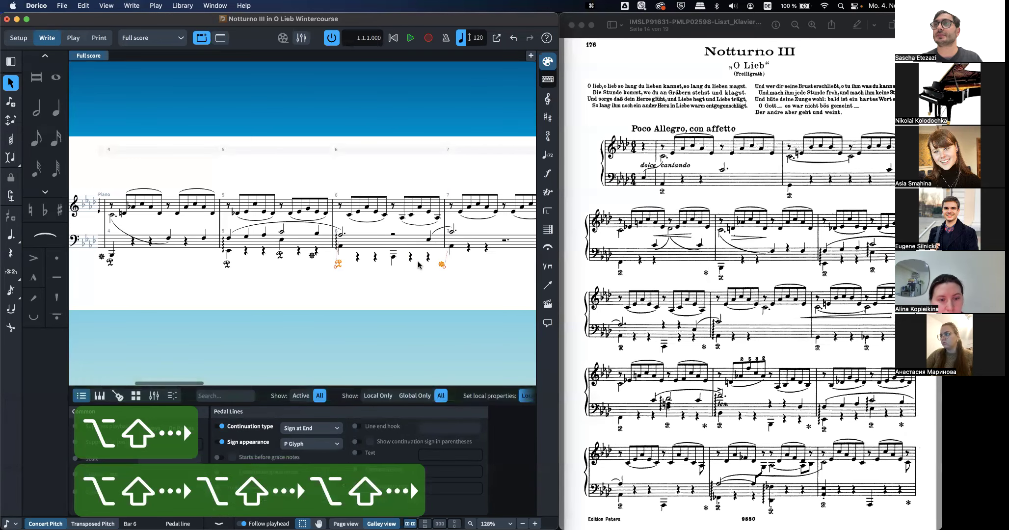
Step: Repeat bar 6's pedal line in bar 7 and set the copy's continuation type to None
key("r")
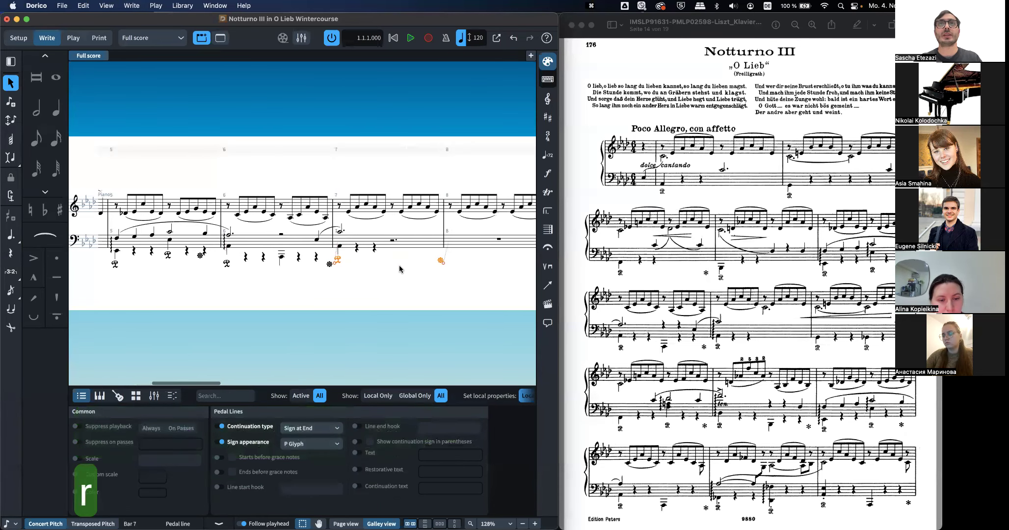
left_click(307, 428)
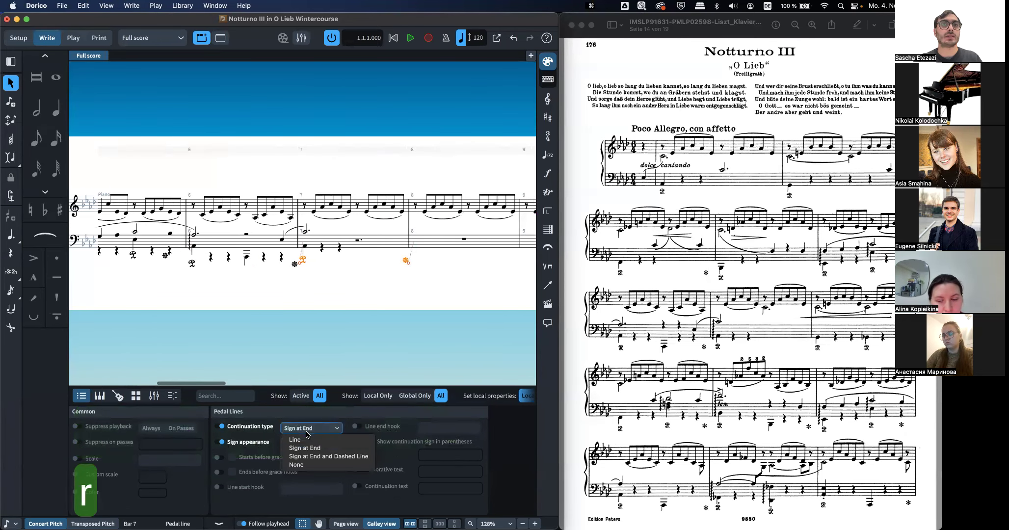
left_click(297, 464)
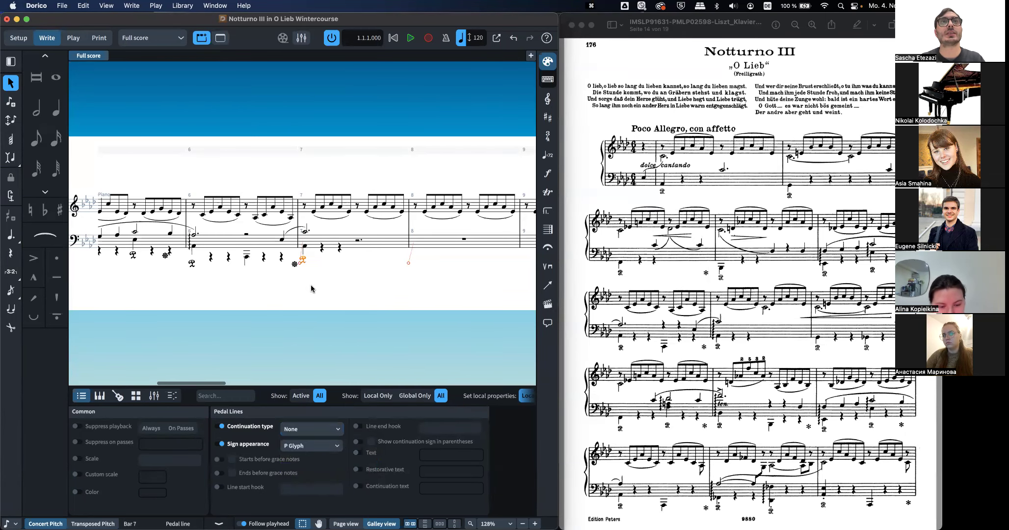
scroll(311, 285, "down", 3)
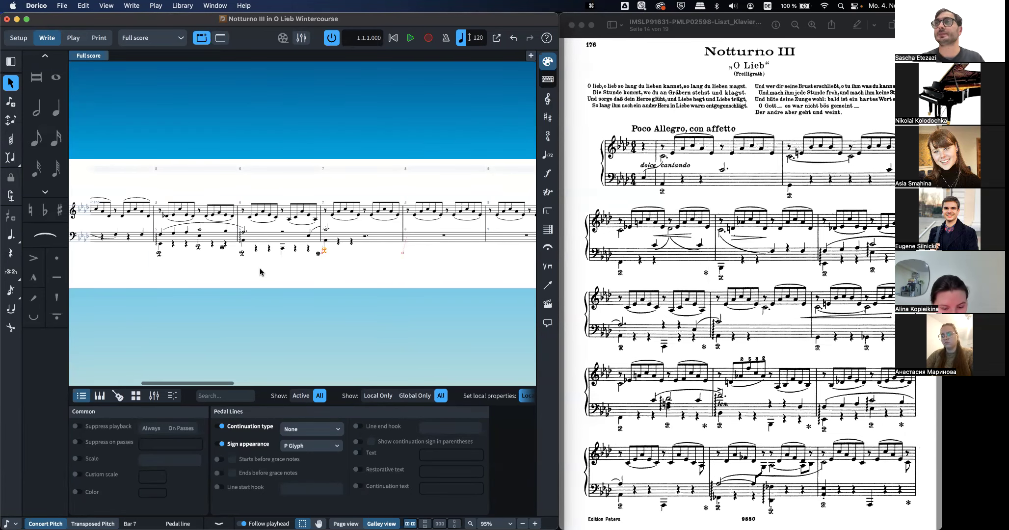
scroll(287, 248, "left", 7)
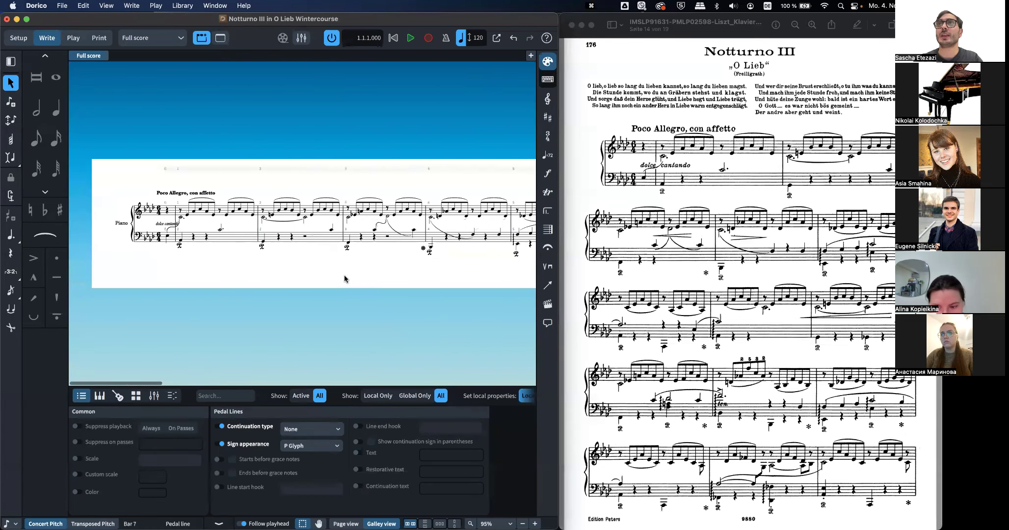
left_click(197, 211)
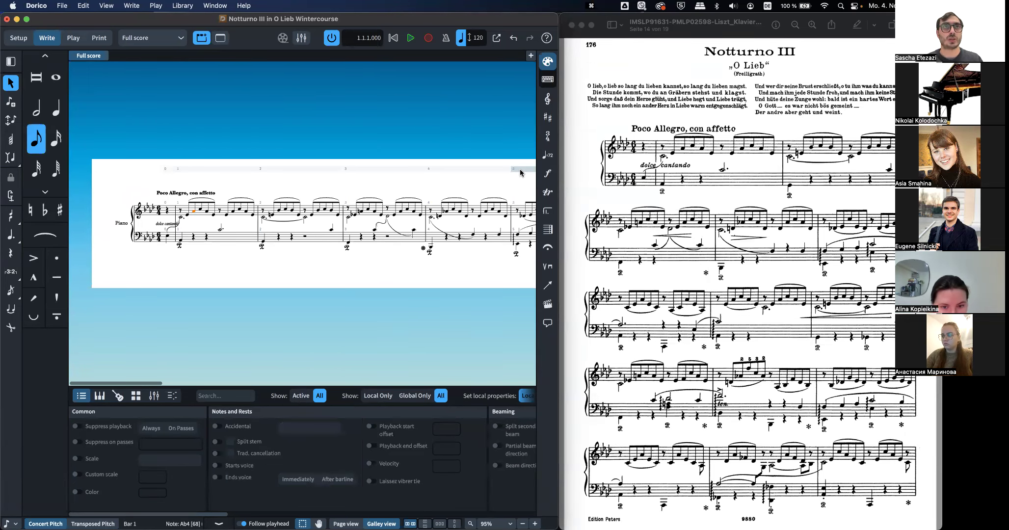
key("shift+d")
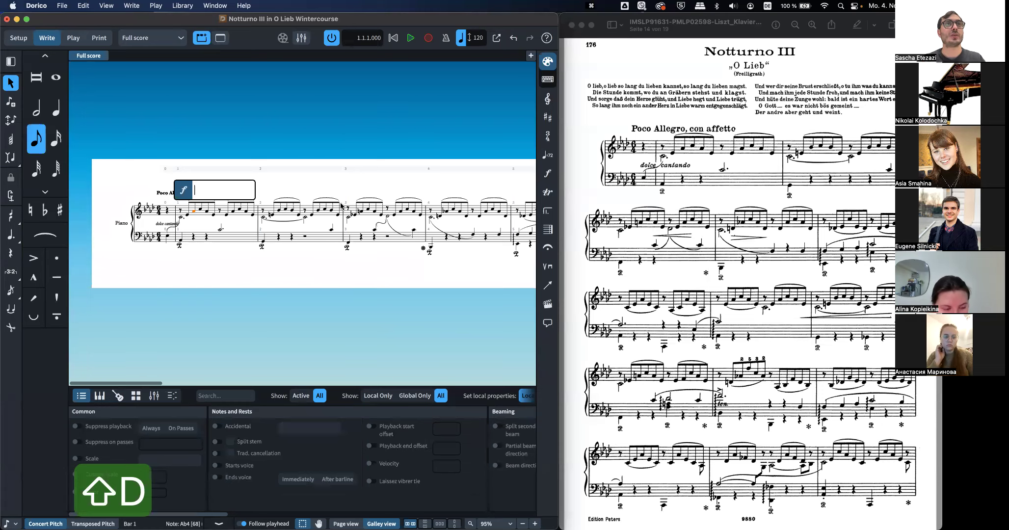
scroll(342, 206, "up", 5)
scroll(342, 206, "up", 2)
key("shift+d")
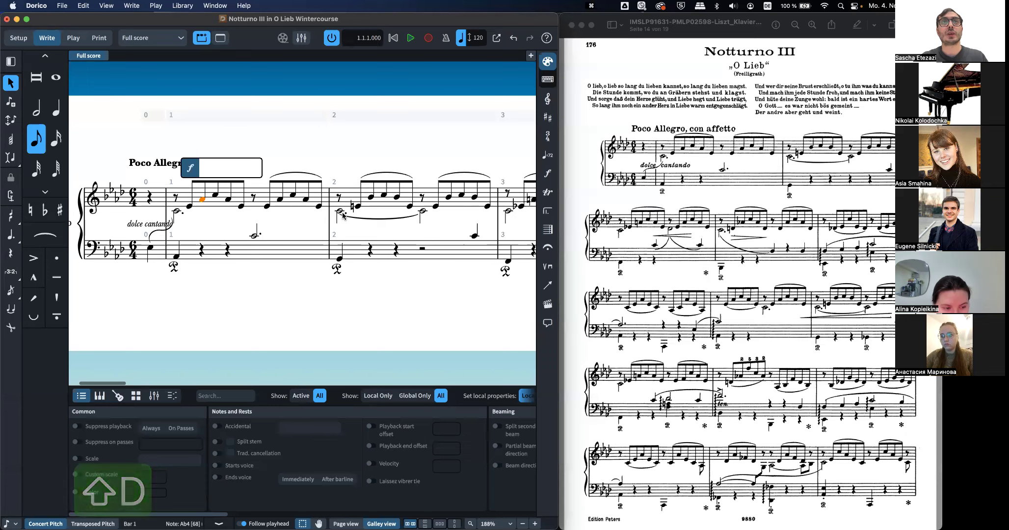
Step: Add the dynamics p<ff>mp across the selected upper-staff notes of bar 2
left_click(338, 212)
scroll(373, 212, "right", 3)
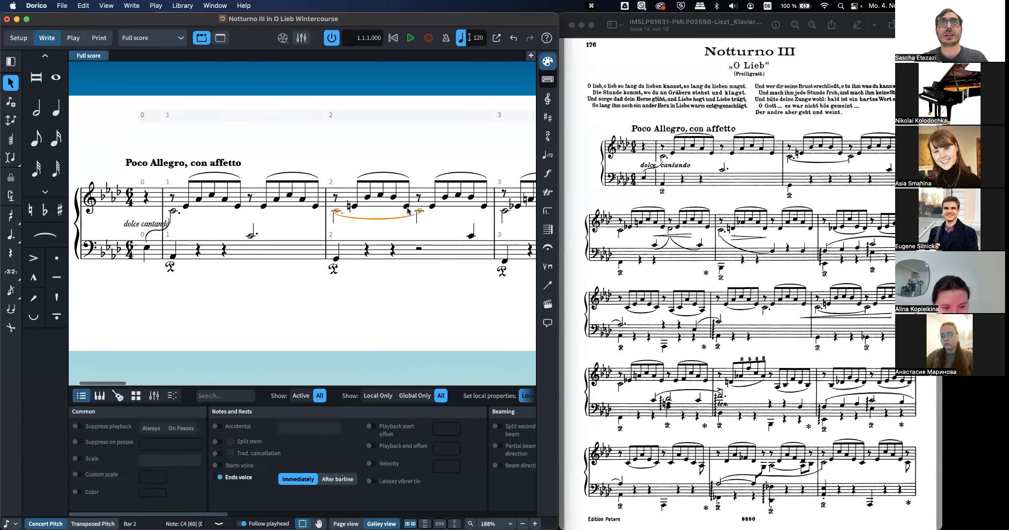
left_click(448, 209, "shift")
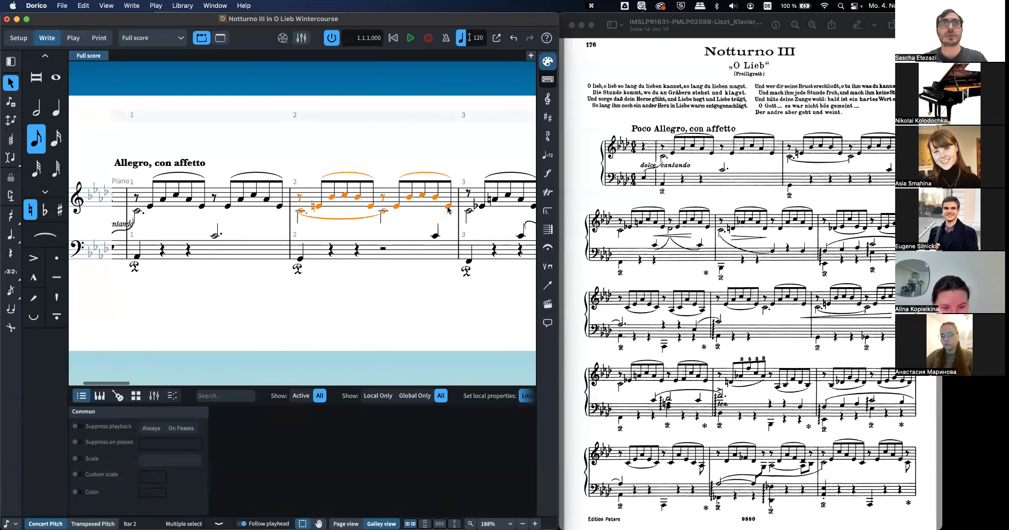
key("shift+d")
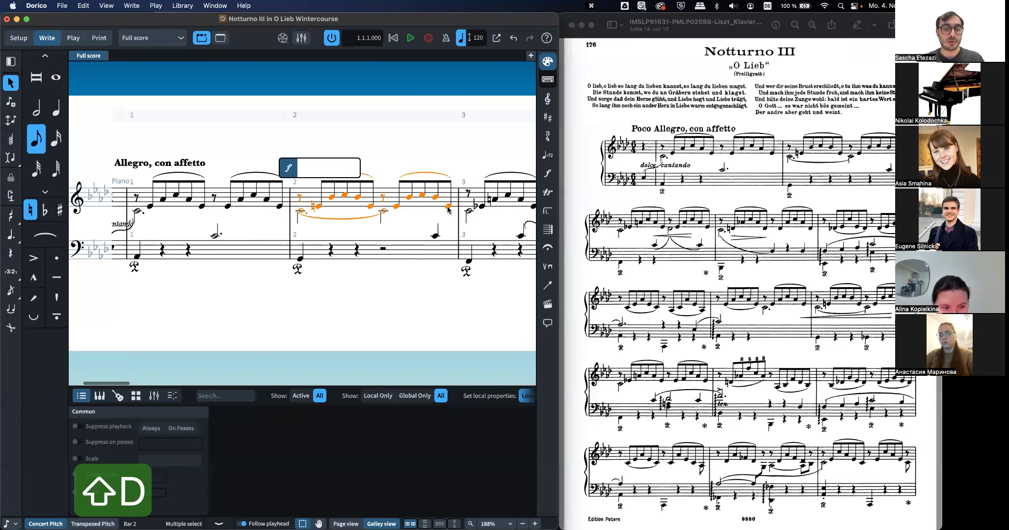
type("p")
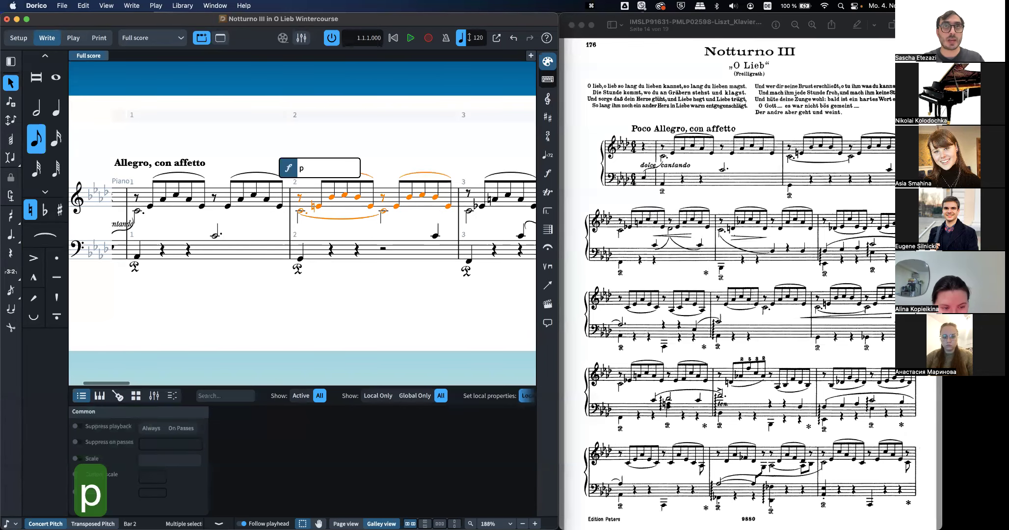
type("y")
key("BackSpace")
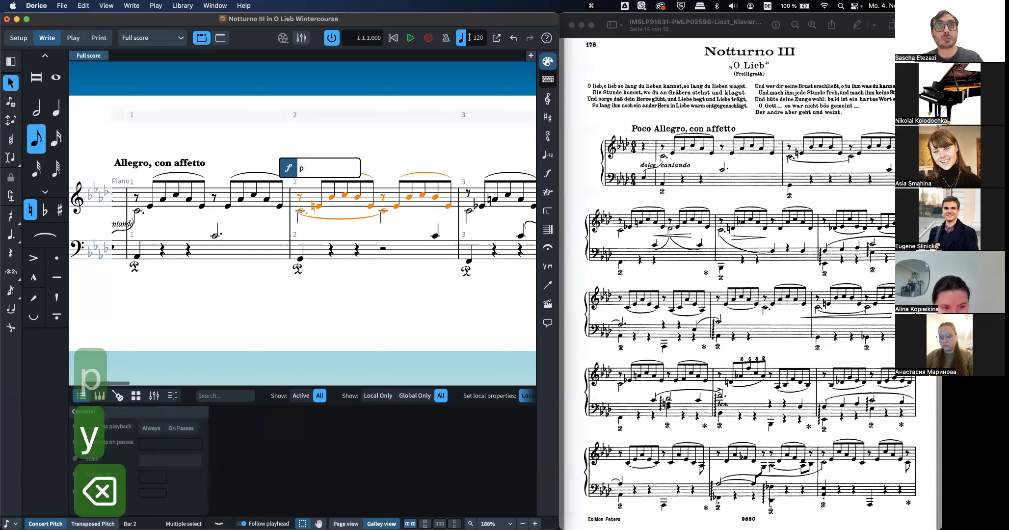
type("<")
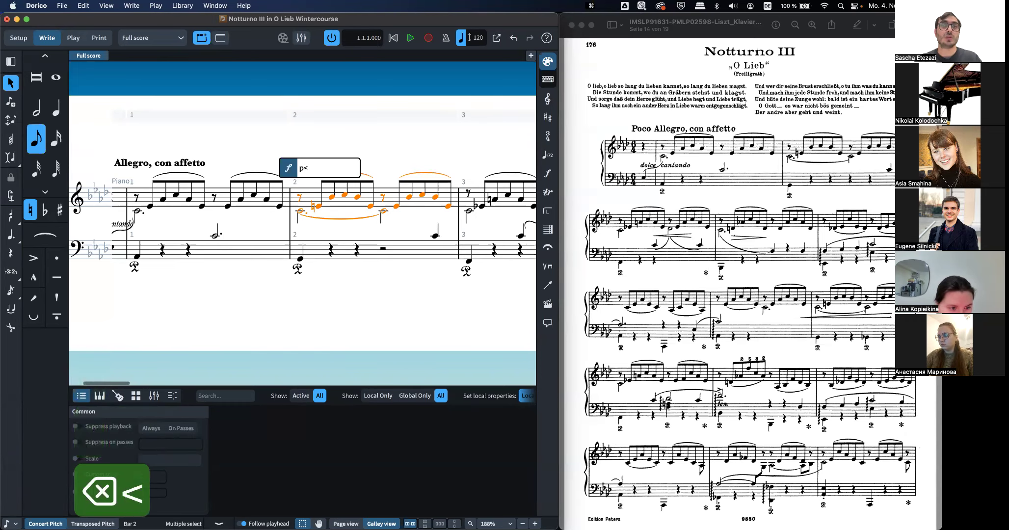
type("ff>")
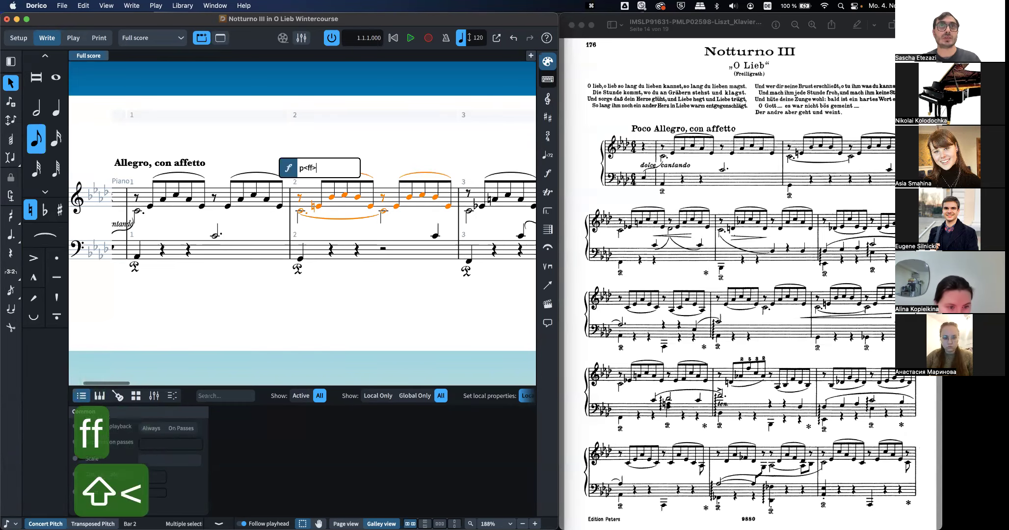
type("mp")
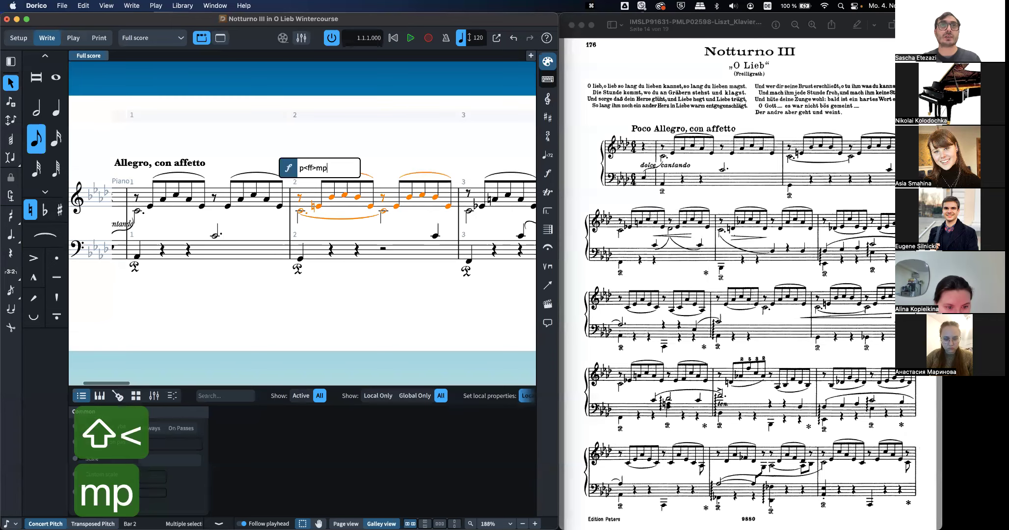
key("Return")
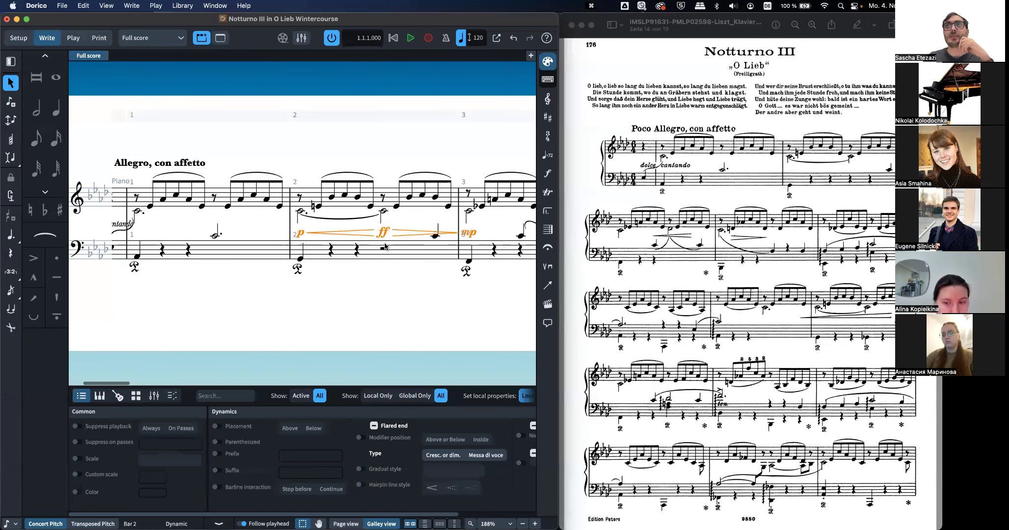
Step: Delete the p<ff>mp dynamics from bar 2
scroll(385, 246, "down", 3)
scroll(401, 246, "right", 3)
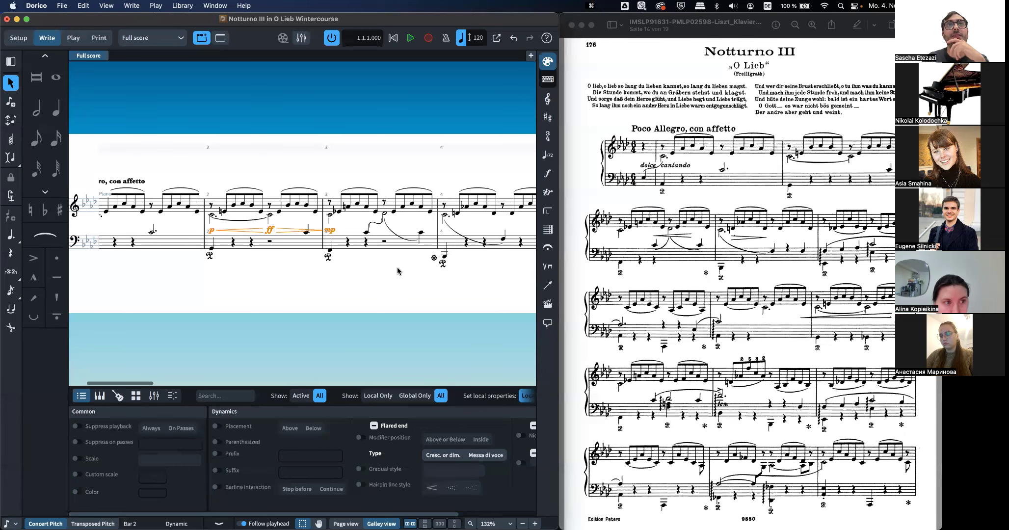
key("BackSpace")
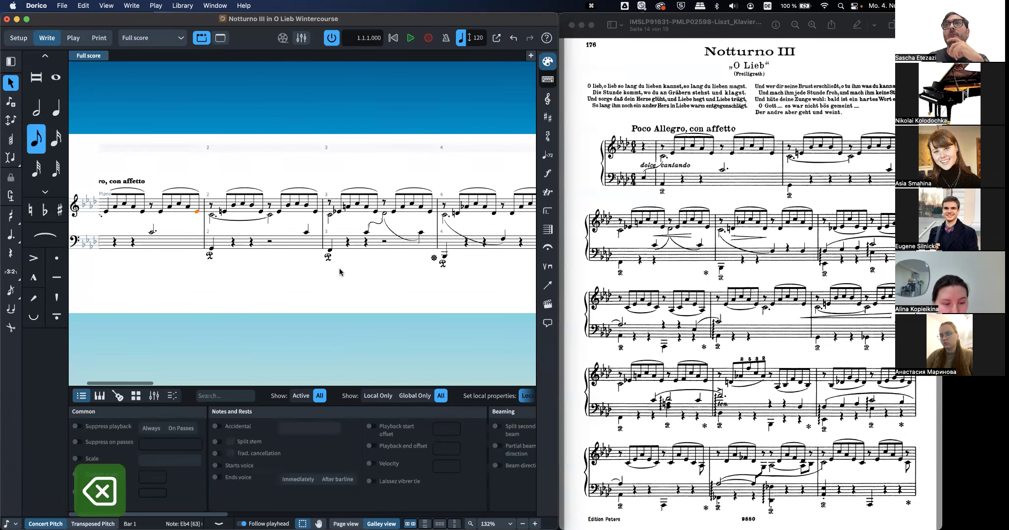
Step: Add a crescendo hairpin under the middle upper-staff notes of bar 3 and shorten its end slightly
scroll(355, 227, "right", 2)
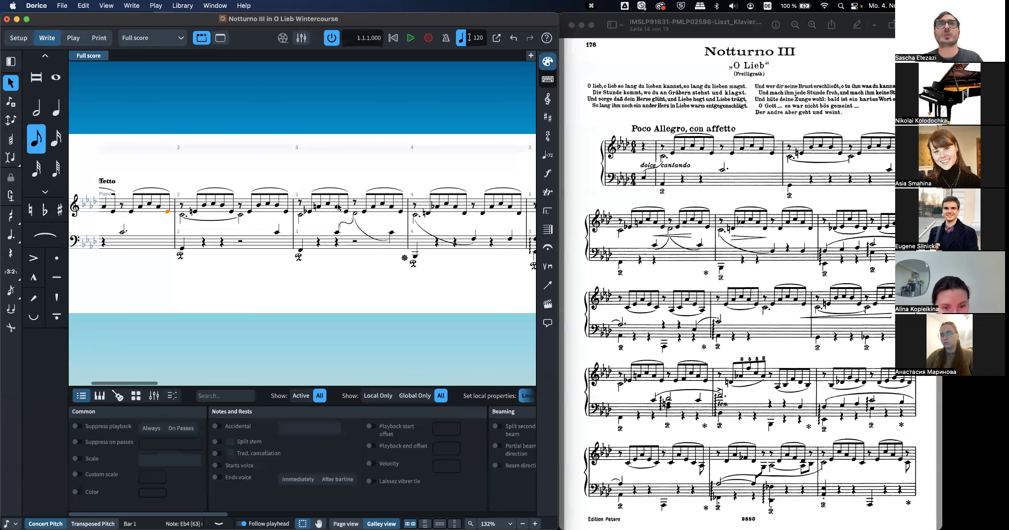
left_click(337, 206)
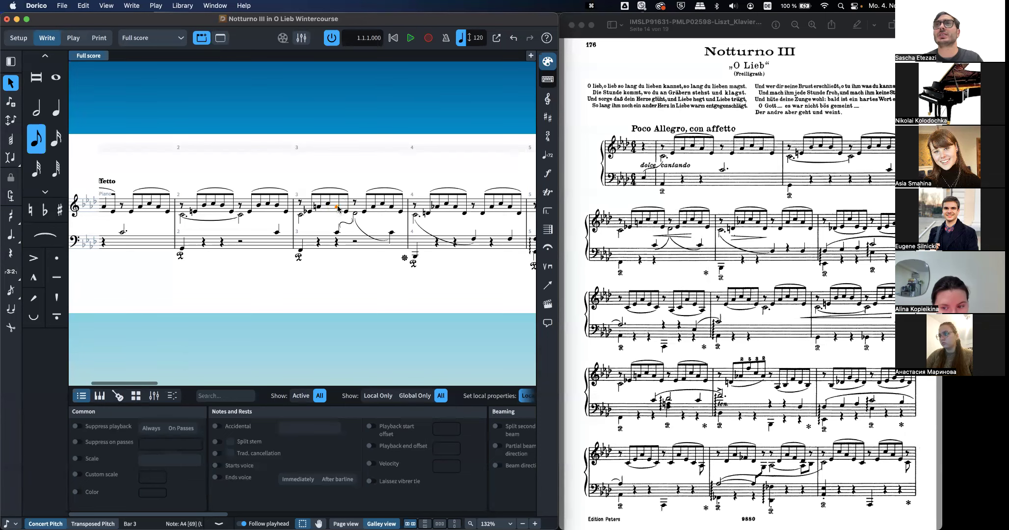
left_click(372, 211, "shift")
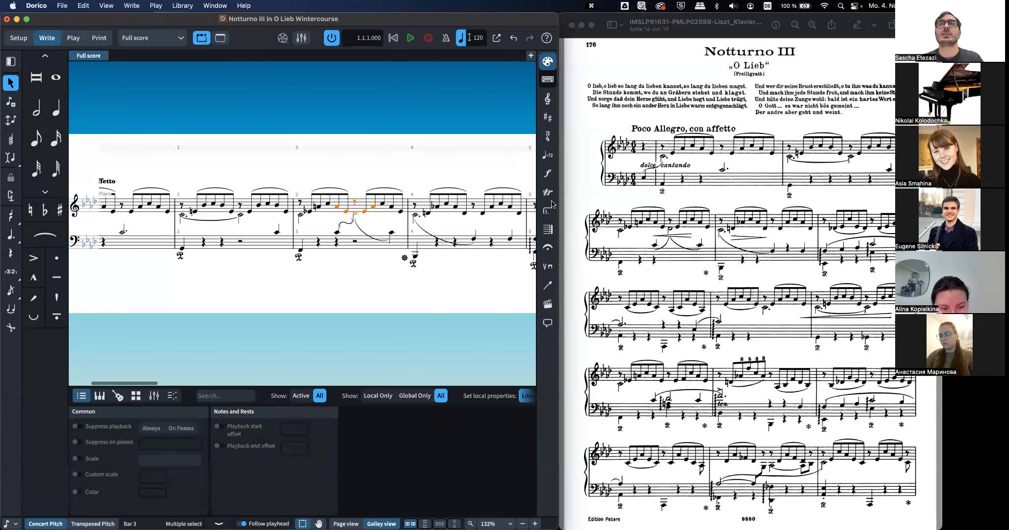
left_click(550, 179)
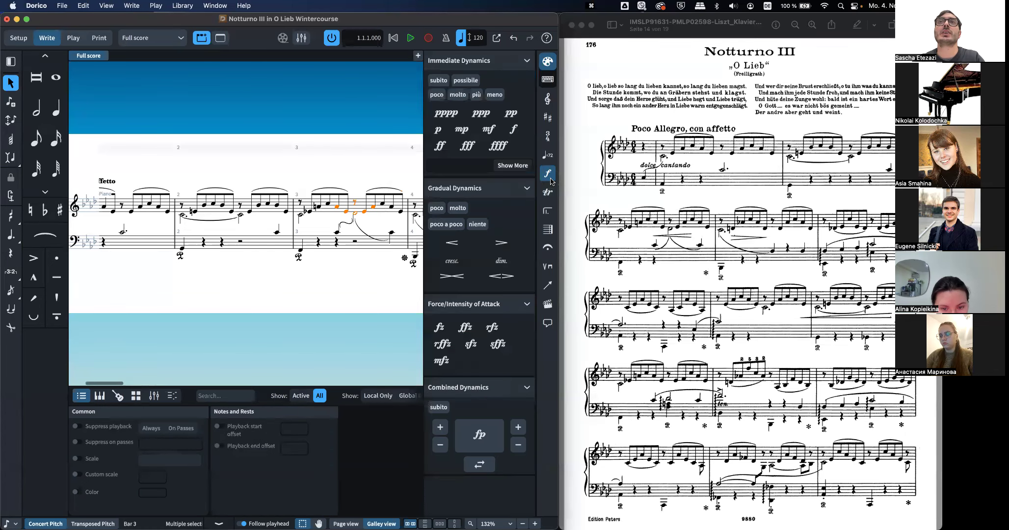
left_click(459, 247)
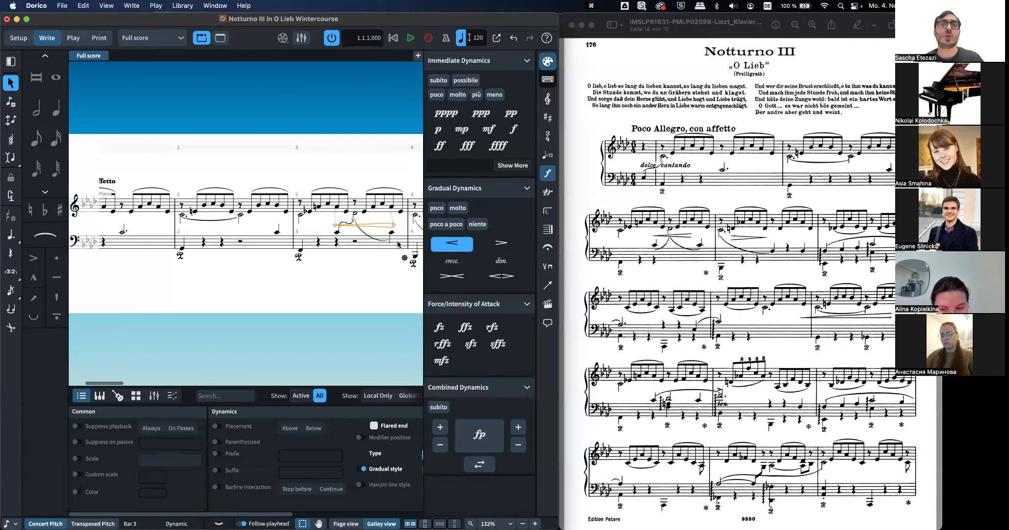
key("alt+shift+Left")
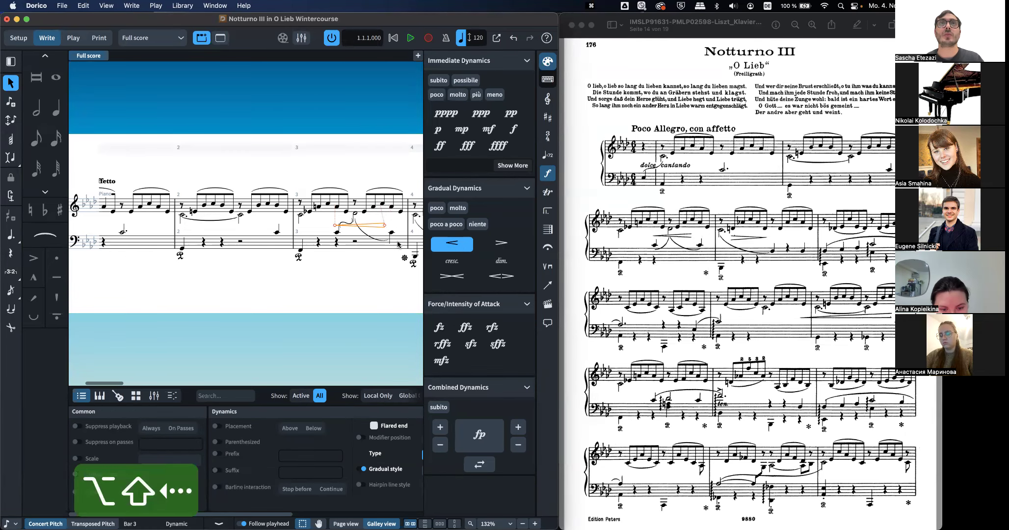
Step: Add a diminuendo hairpin from the second upper-staff note of bar 4 and lengthen it to around mid-bar
scroll(344, 280, "right", 3)
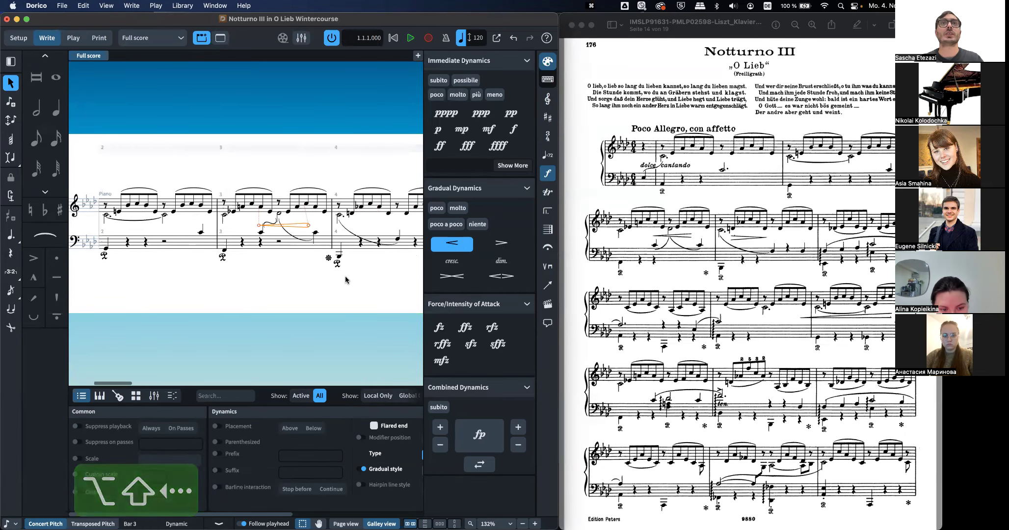
left_click(351, 214)
scroll(376, 216, "right", 2)
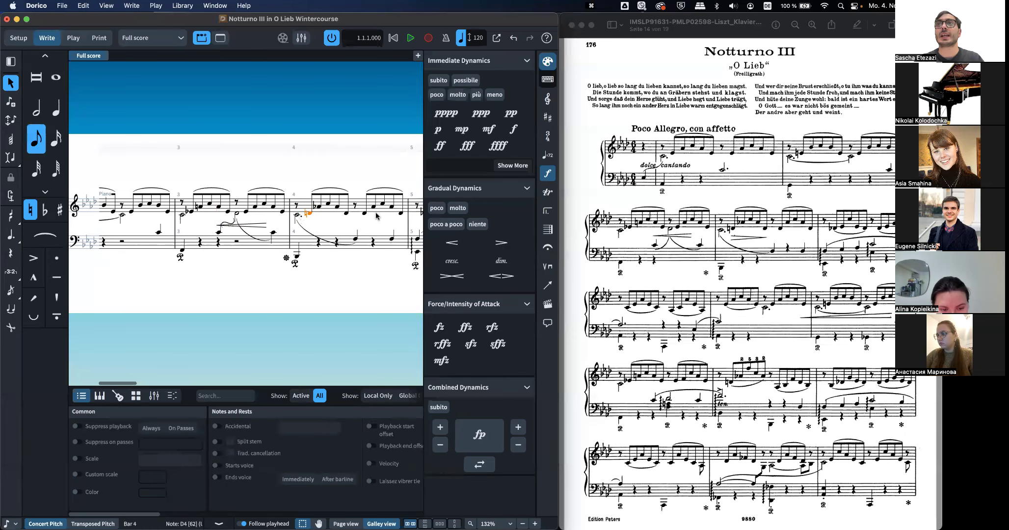
key("shift+d")
type(">")
key("Return")
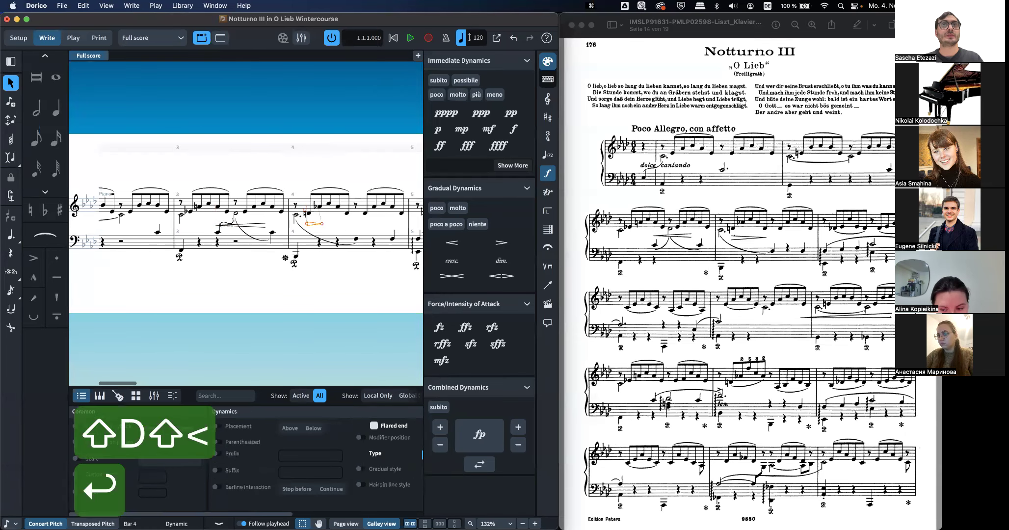
key("alt+shift+Right")
key("alt+shift+Right")
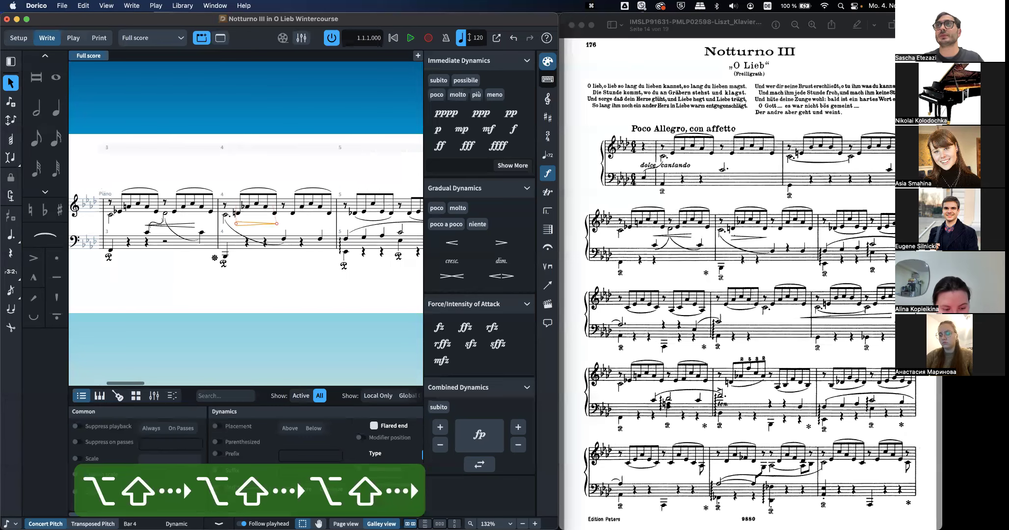
scroll(345, 273, "down", 3)
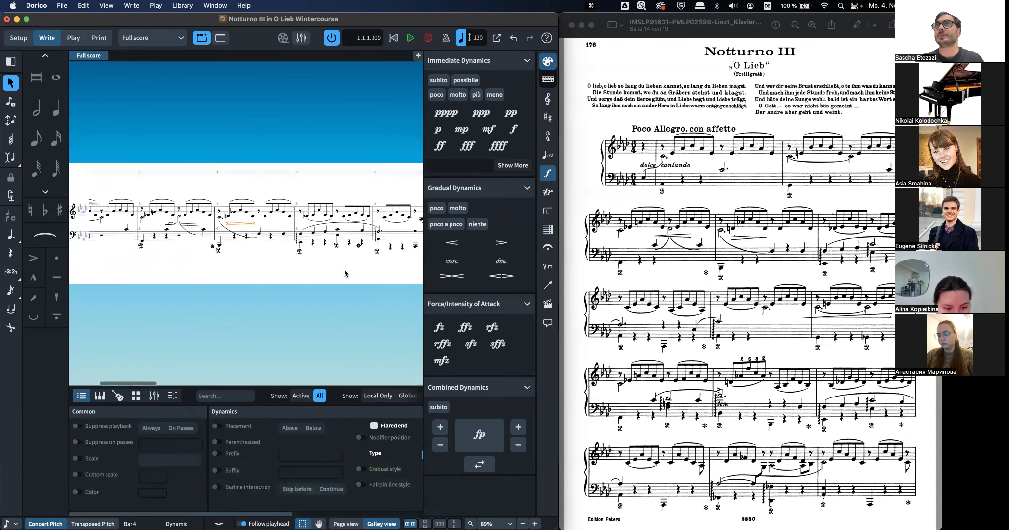
left_click(547, 173)
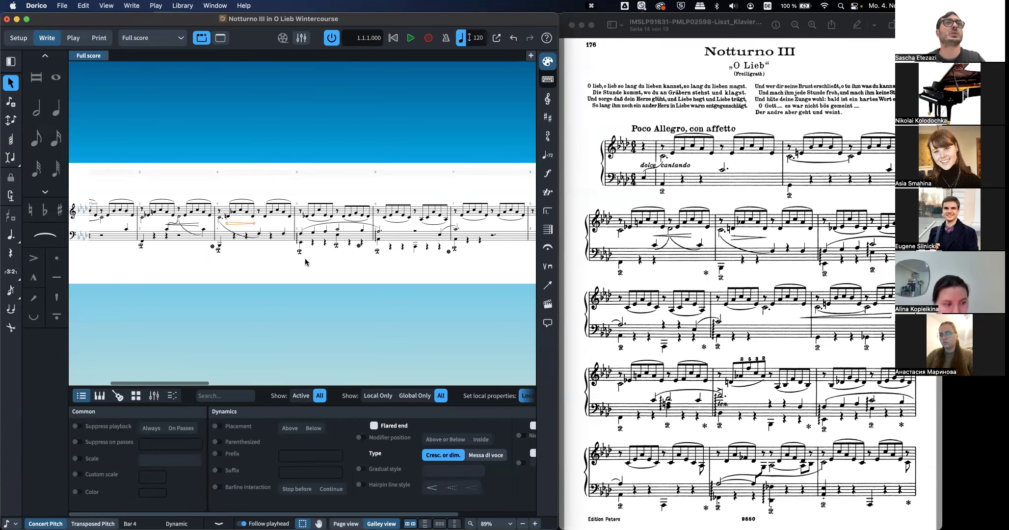
Step: Display the score in page view, review the notated systems on the first page, and hide the properties
scroll(213, 288, "left", 5)
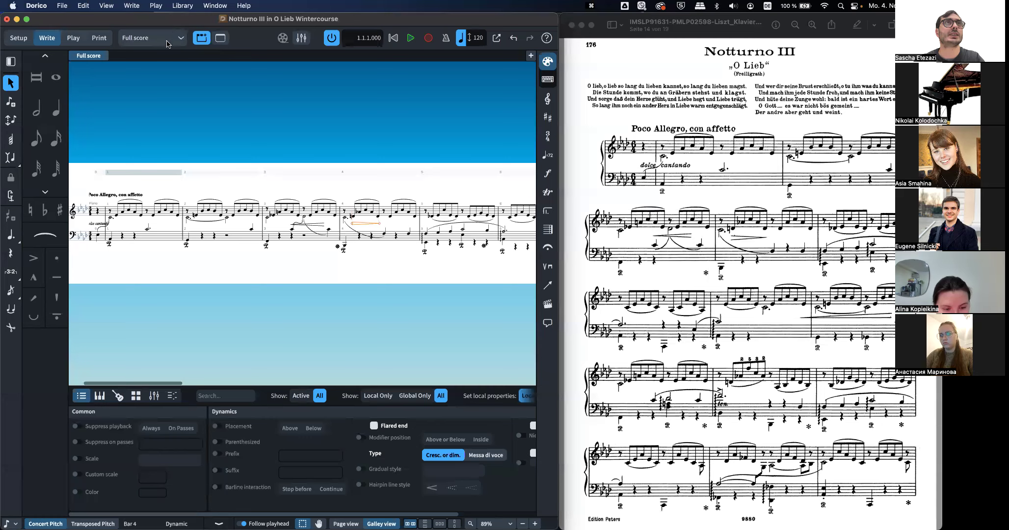
left_click(346, 523)
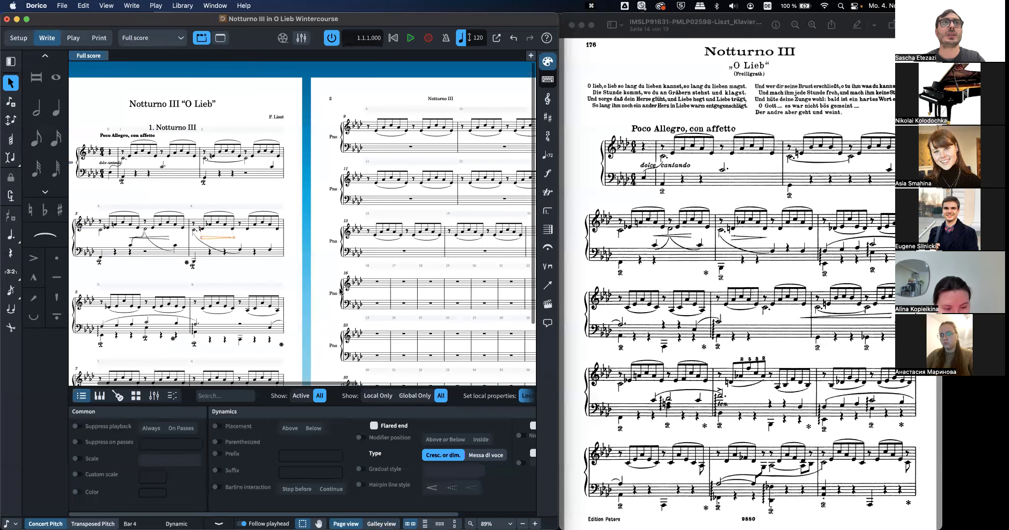
scroll(232, 263, "up", 5)
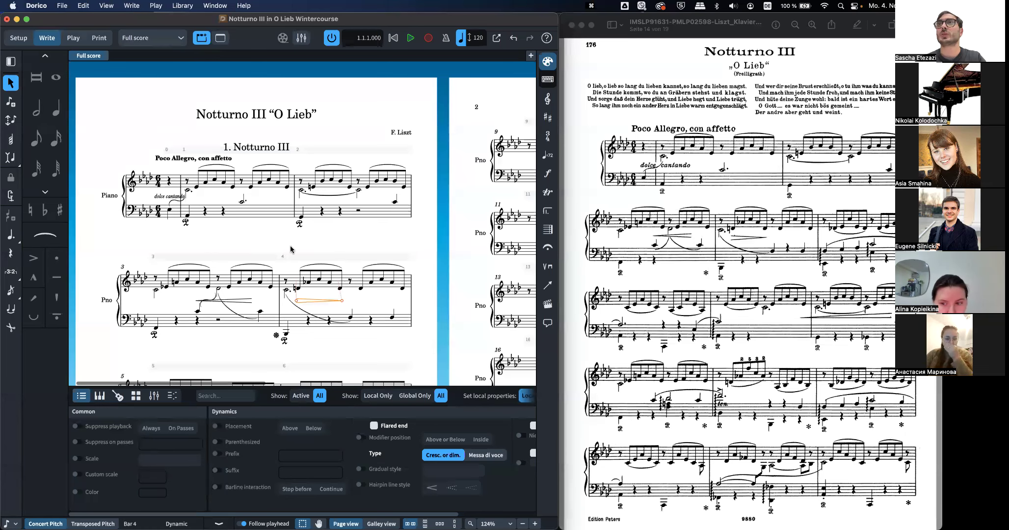
scroll(232, 313, "down", 3)
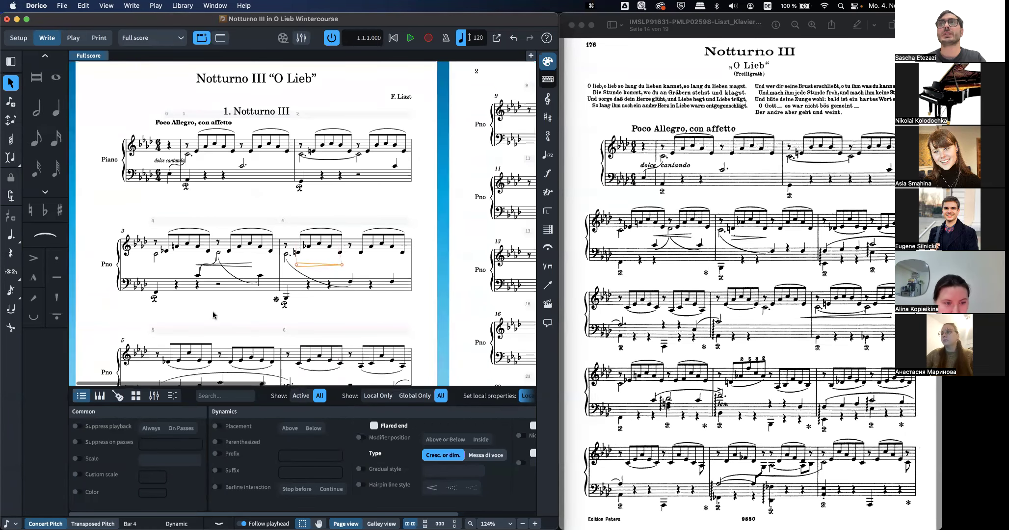
scroll(237, 314, "down", 2)
scroll(237, 314, "down", 1)
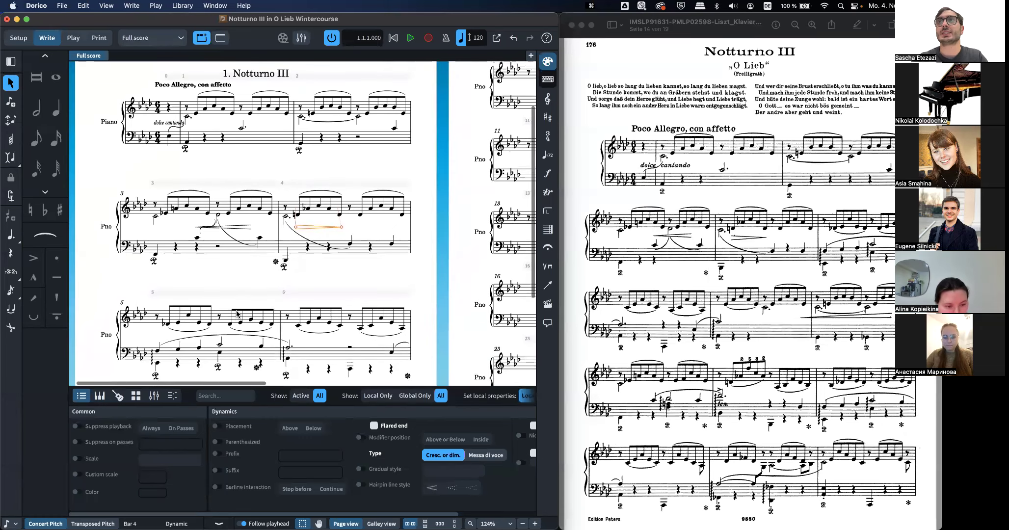
scroll(237, 314, "down", 2)
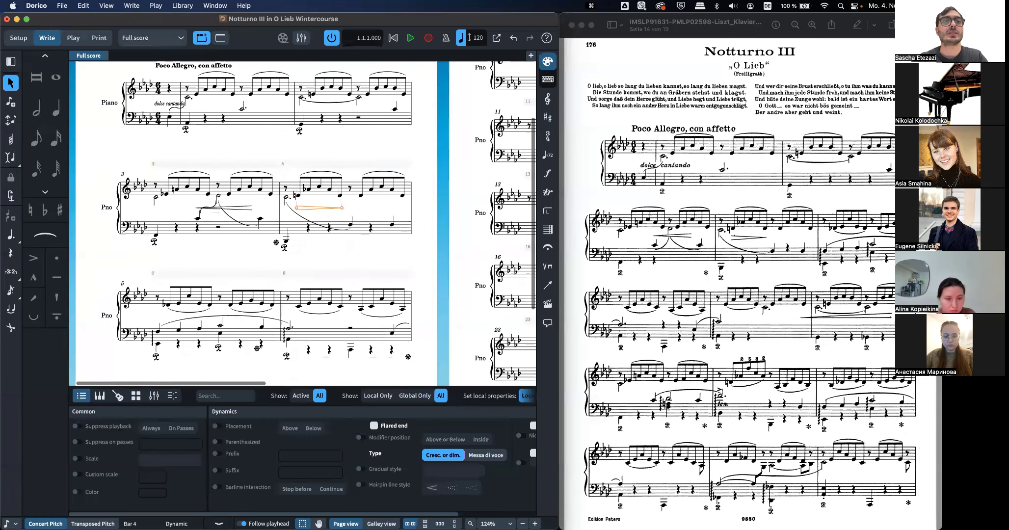
key("super+8")
scroll(251, 165, "up", 8)
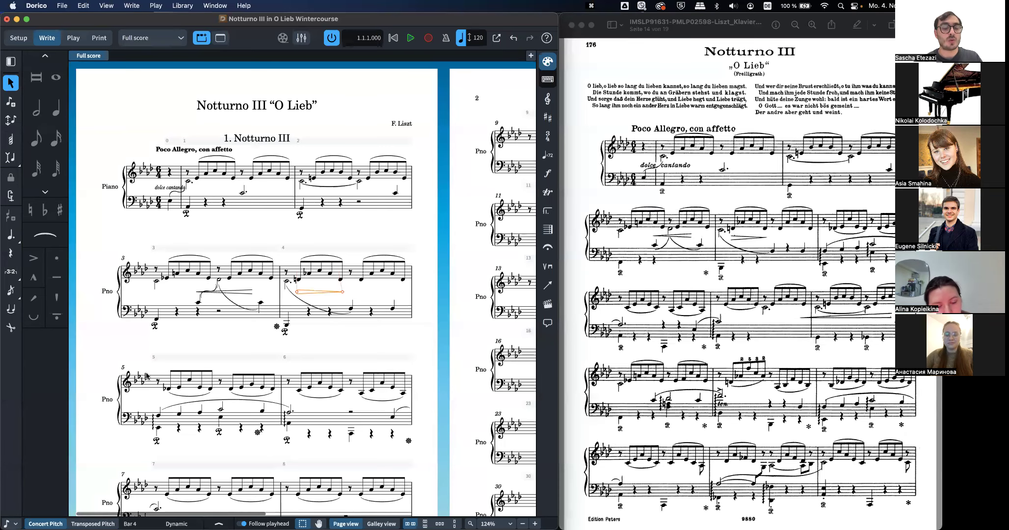
Step: Switch to Keynote and open the Homework slide of the Lecture 2 presentation
key("super+Tab")
key("super+Tab")
key("super+Tab")
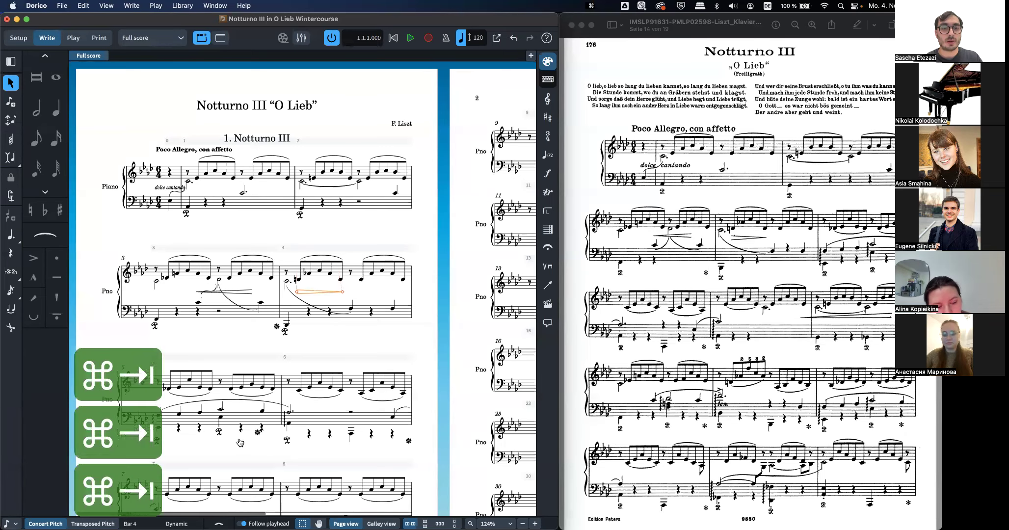
left_click(48, 128)
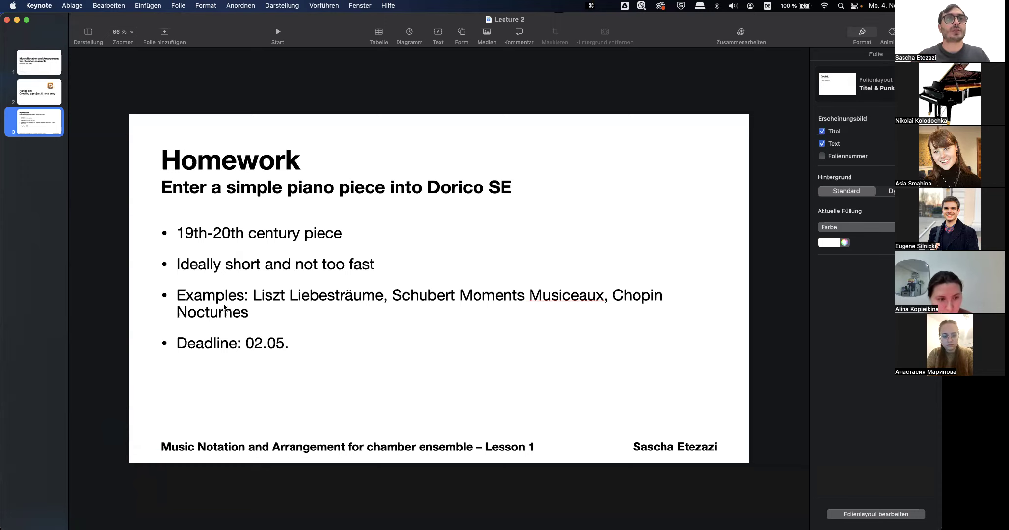
Step: Change the deadline on the Homework slide to 10.11
double_click(286, 345)
left_click(257, 343)
key("Right")
key("BackSpace")
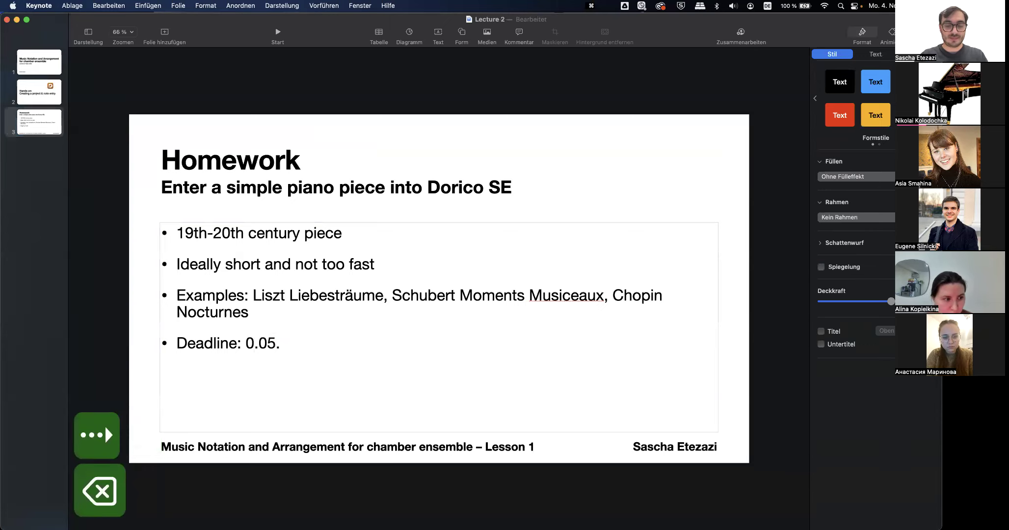
key("BackSpace")
type("10")
key("Right")
key("Right")
key("Right")
key("BackSpace")
key("BackSpace")
type("1")
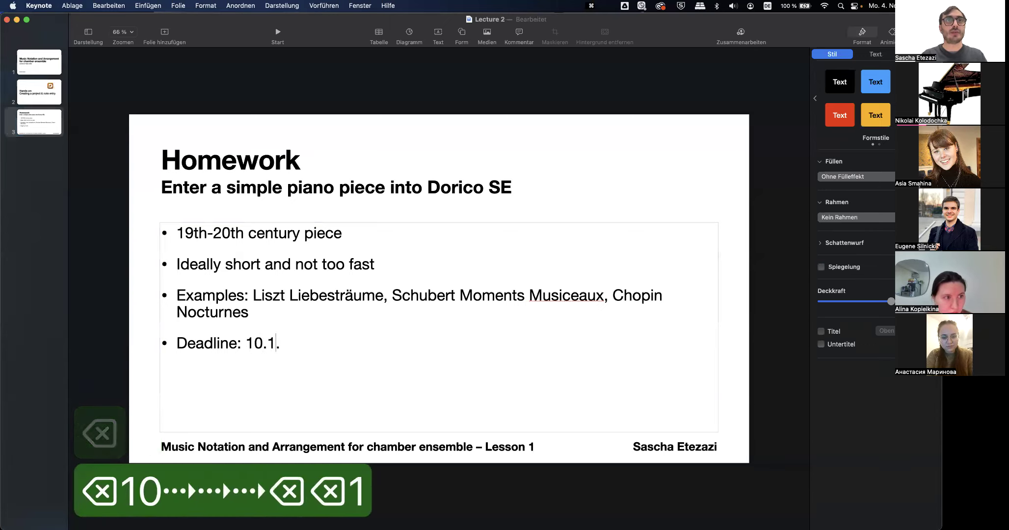
type("1")
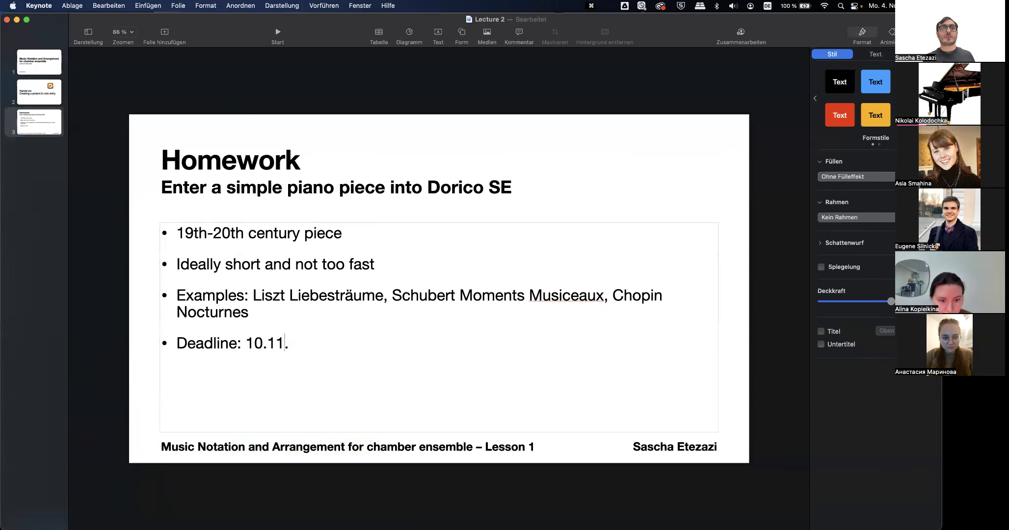
left_click(215, 207)
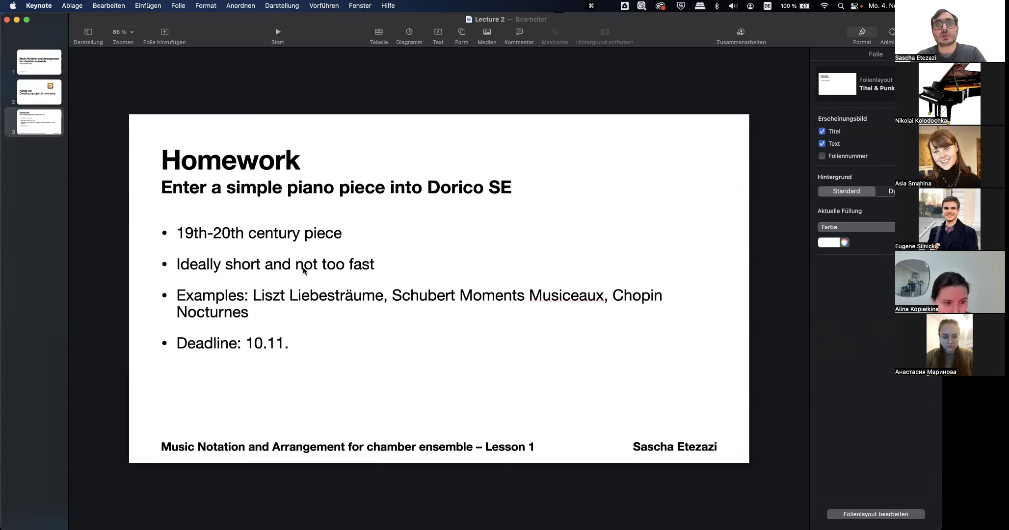
left_click(302, 309)
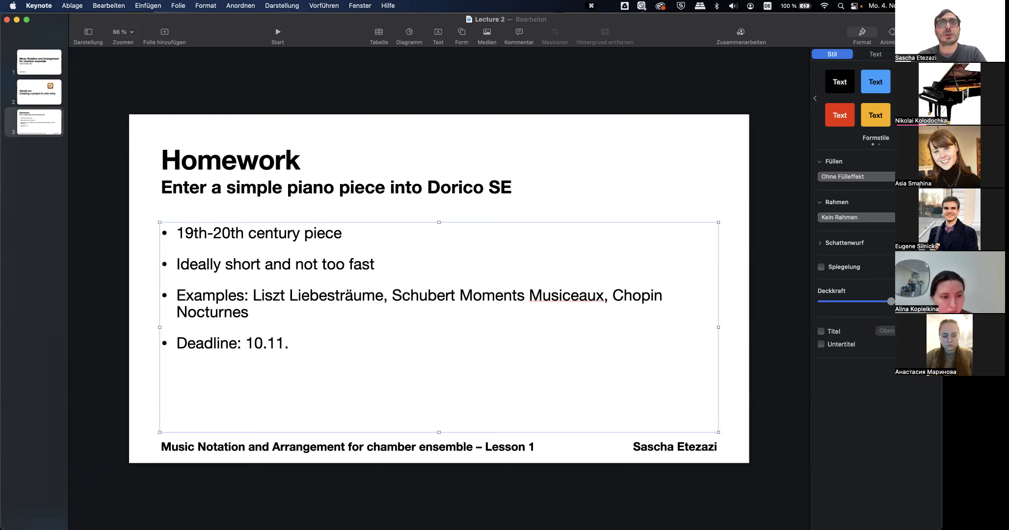
Step: Switch to Preview, look through the pages of Grieg's Opus 19 piano score, and close it
key("super+Tab")
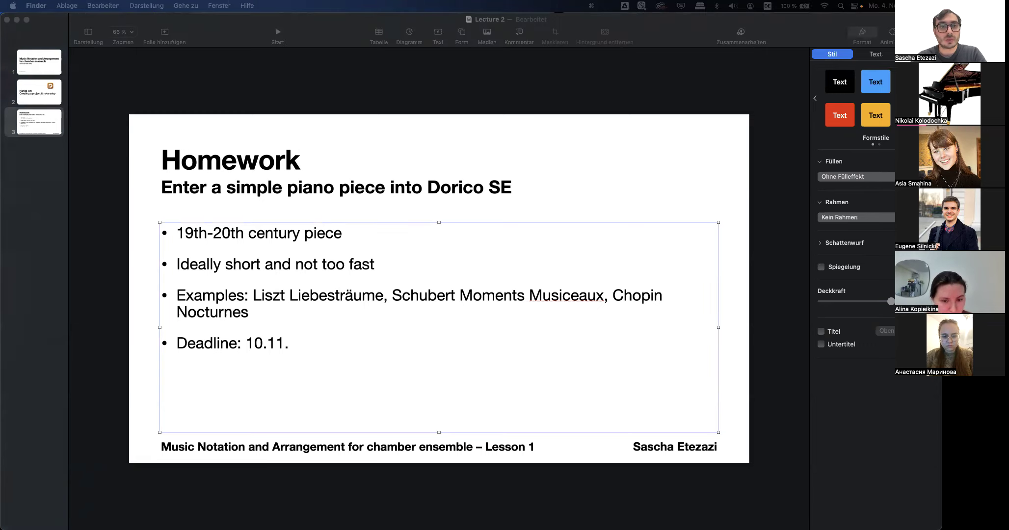
key("super+Tab")
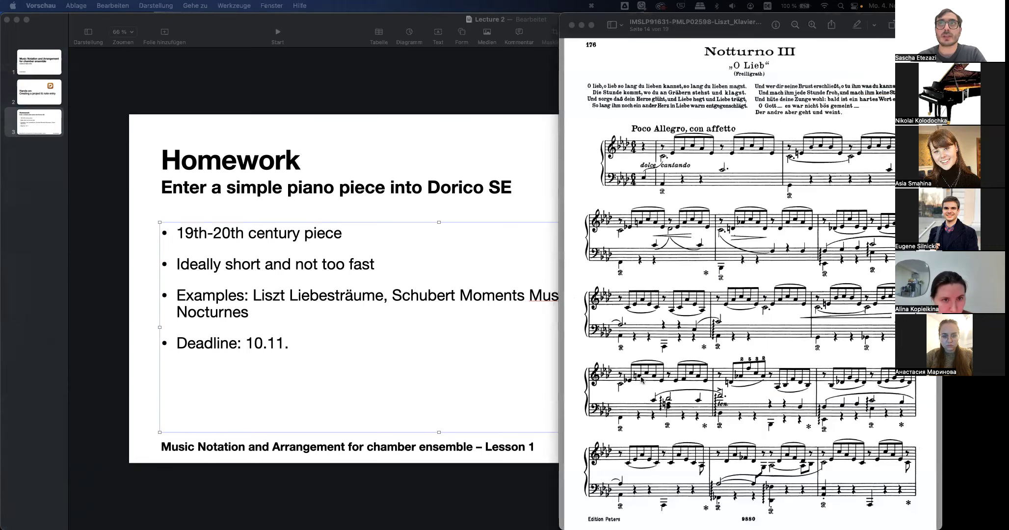
left_click_drag(245, 529, 607, 24)
scroll(652, 196, "down", 3)
scroll(652, 196, "down", 3)
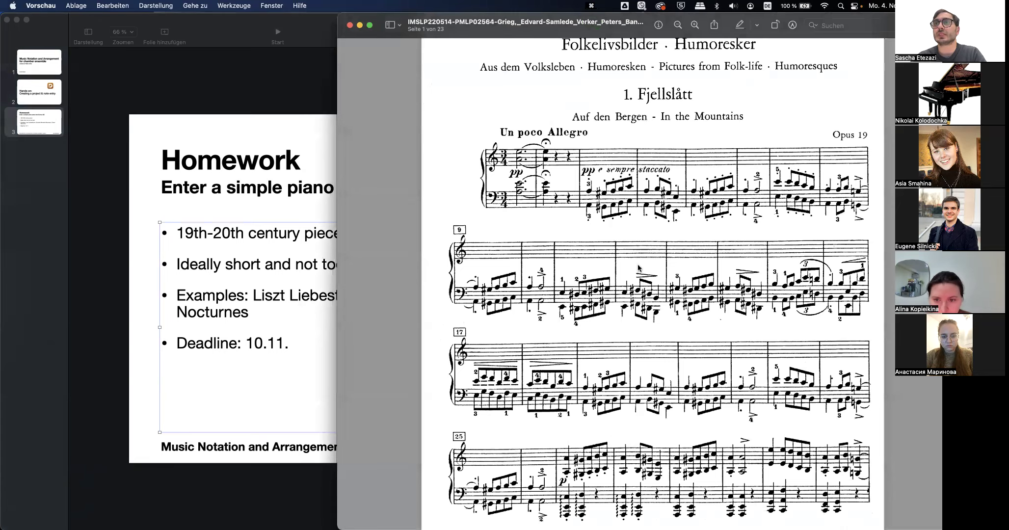
scroll(638, 267, "down", 15)
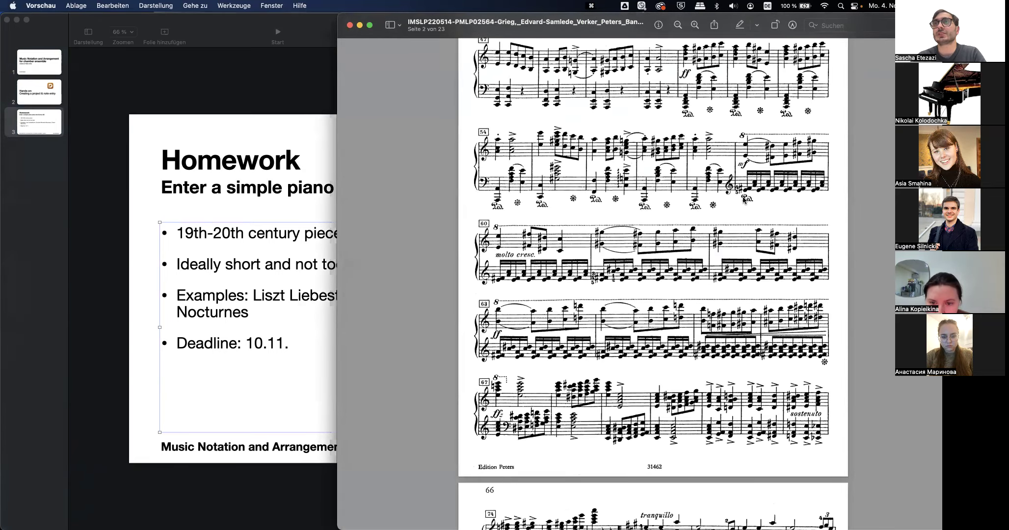
scroll(714, 250, "down", 10)
scroll(718, 226, "down", 20)
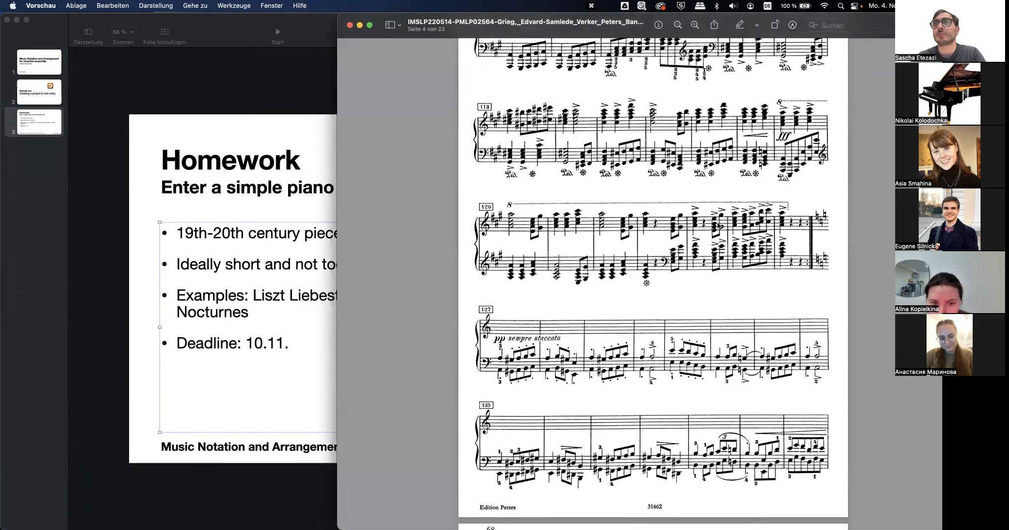
scroll(717, 225, "down", 2)
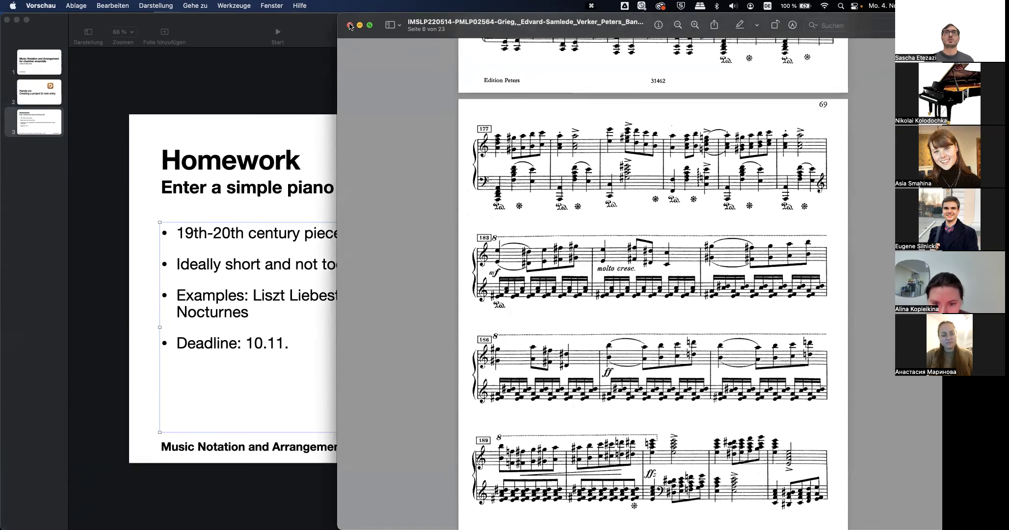
left_click(350, 25)
Step: Switch back to Dorico and bring up the printed Notturno III in Preview beside it
left_click(142, 264)
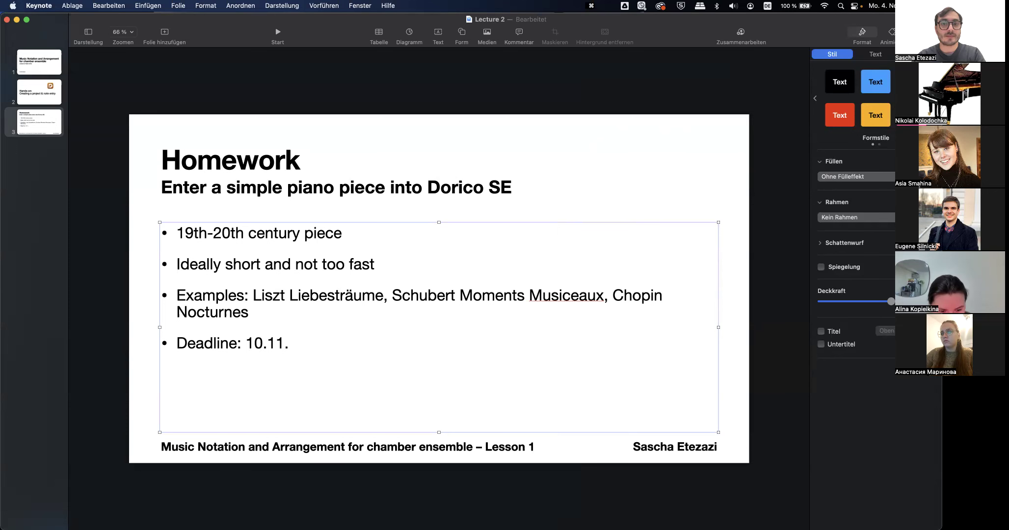
key("super+Tab")
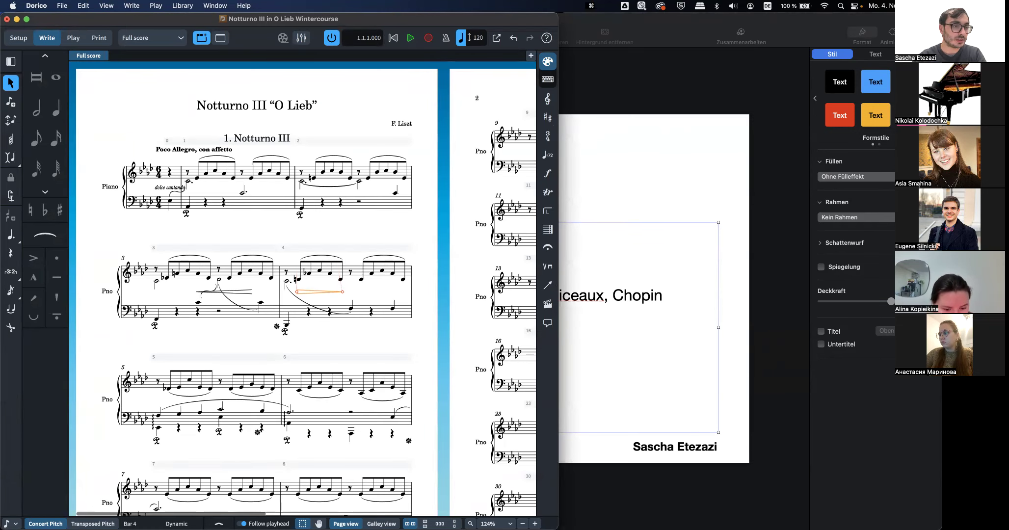
key("super+Tab")
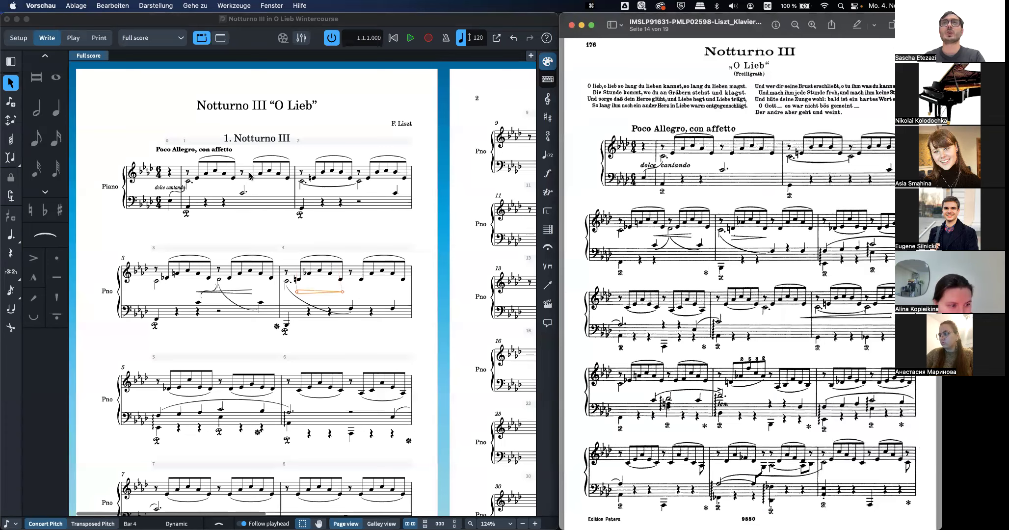
Step: Try fingering 2 on the Eb after the second eighth rest in bar 1 through the note's properties, and remove it again
left_click(548, 81)
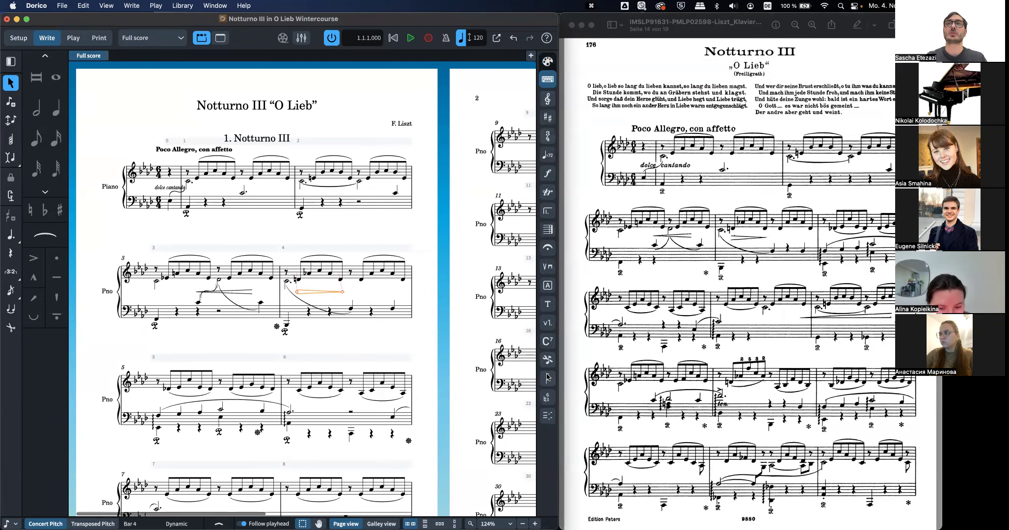
left_click(250, 179)
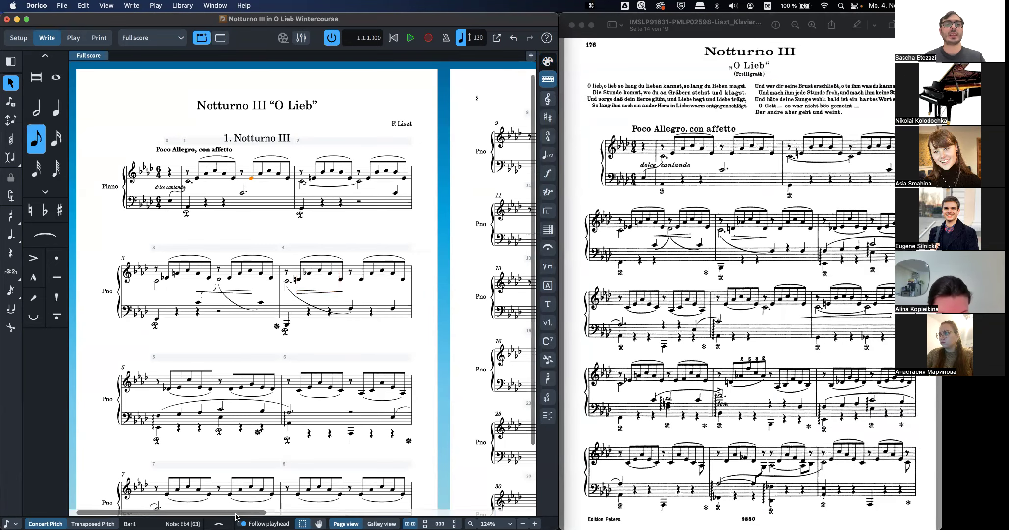
key("super+8")
scroll(343, 459, "right", 5)
scroll(398, 441, "right", 8)
scroll(399, 441, "right", 3)
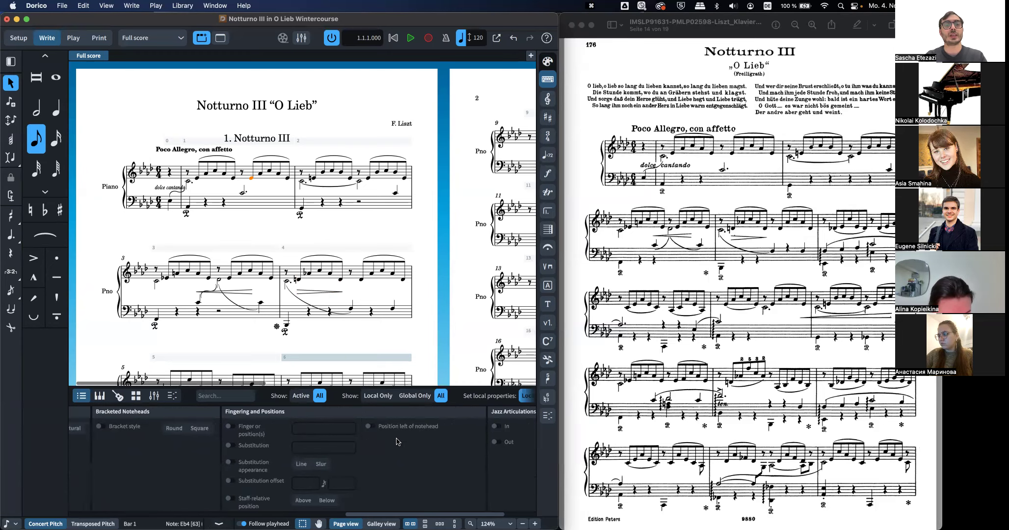
left_click(220, 426)
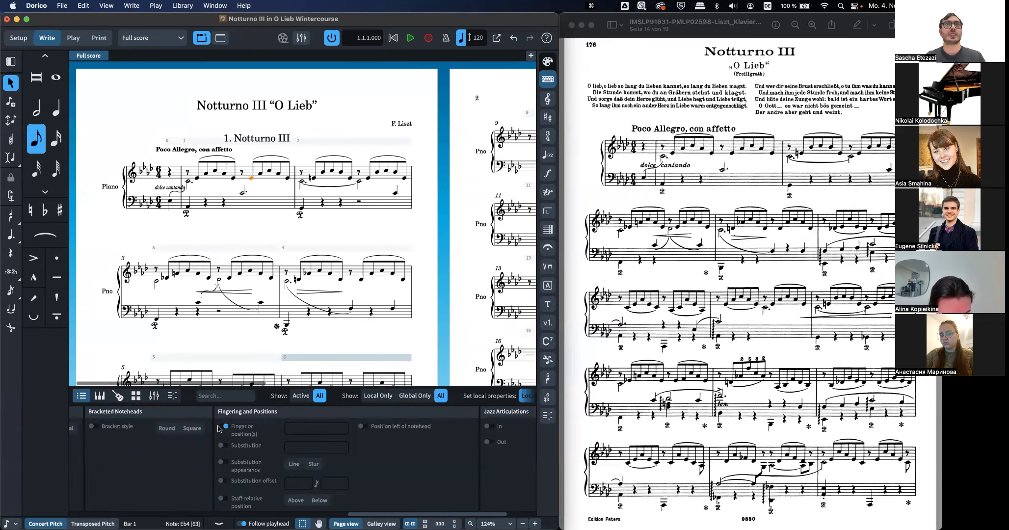
type("2")
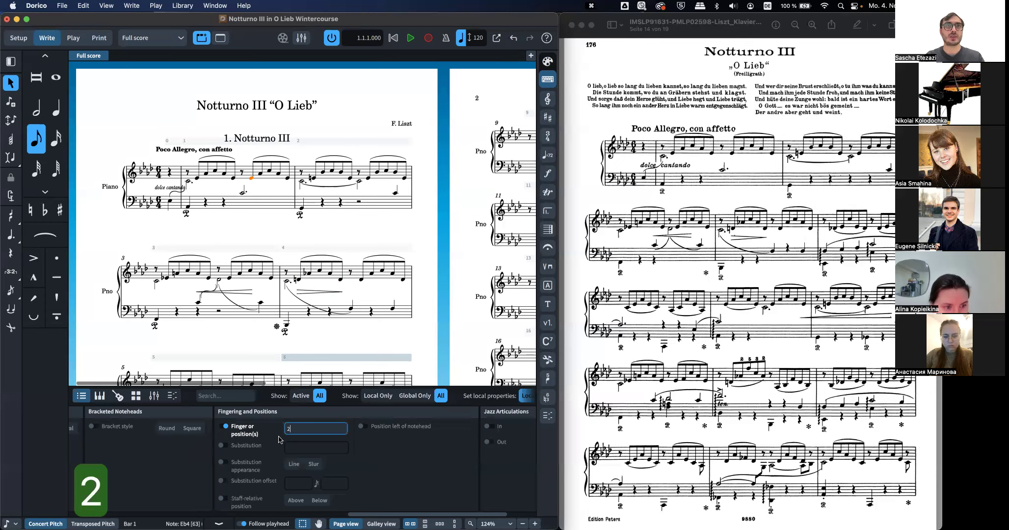
key("Return")
scroll(252, 157, "up", 3)
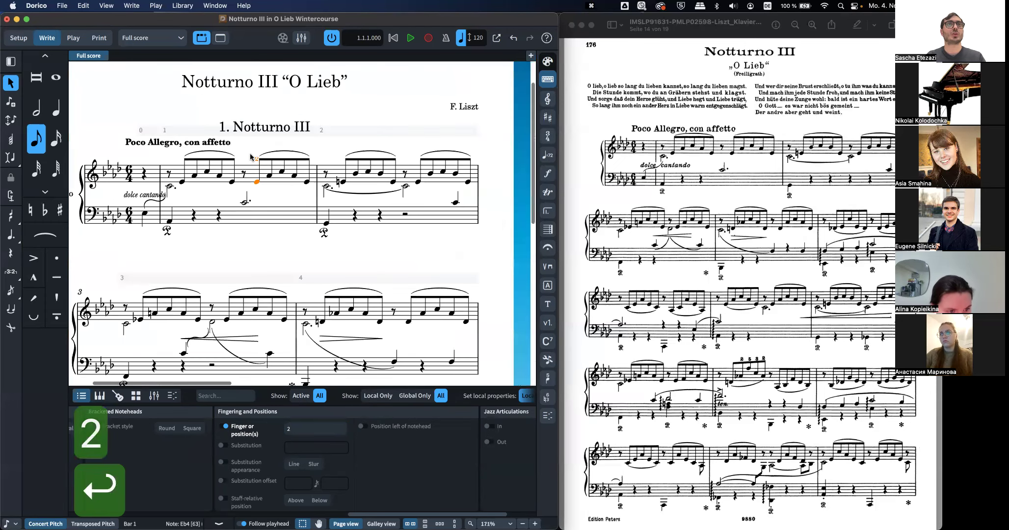
left_click(225, 426)
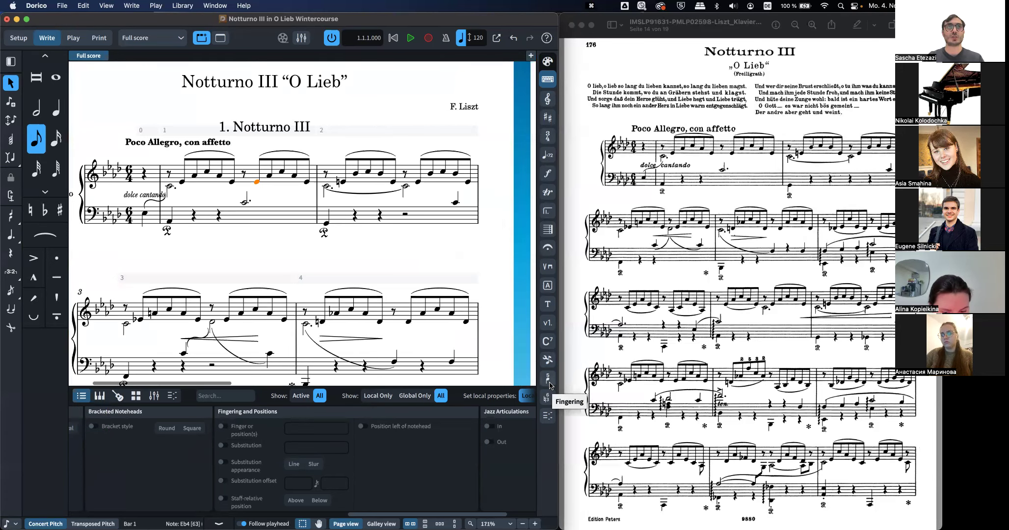
Step: Enter the fingerings 2, 3, 5, 3 and 2 on the second group of right-hand eighth notes in bar 1
key("shift+f")
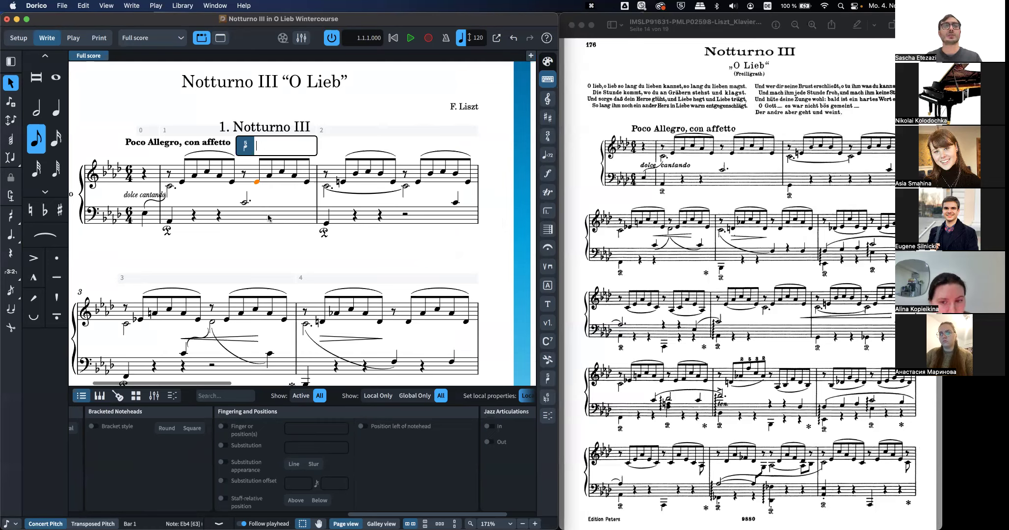
type("2")
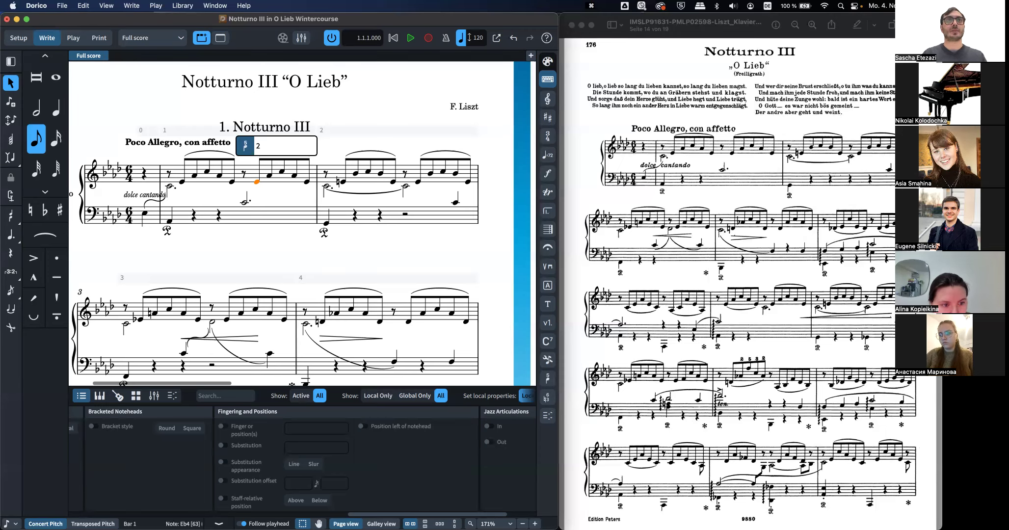
key("space")
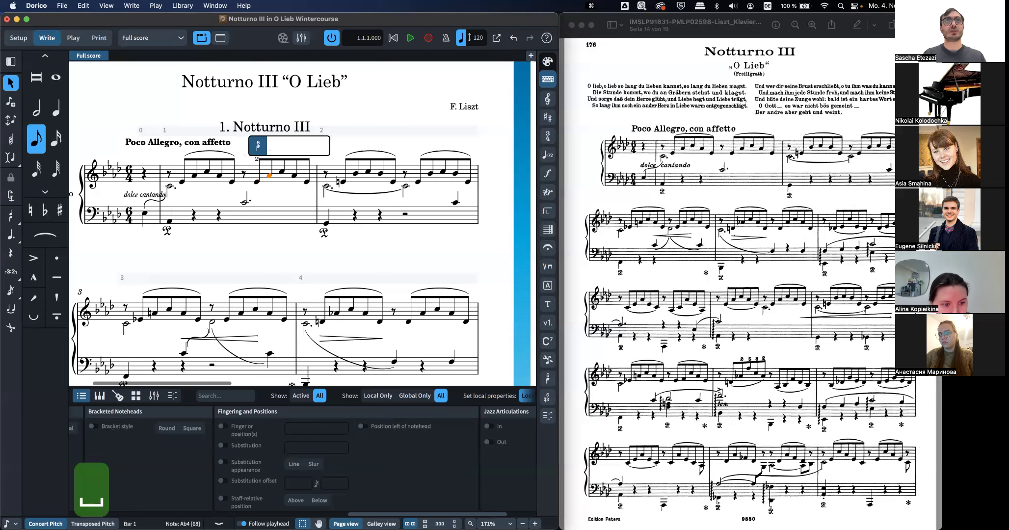
type("3")
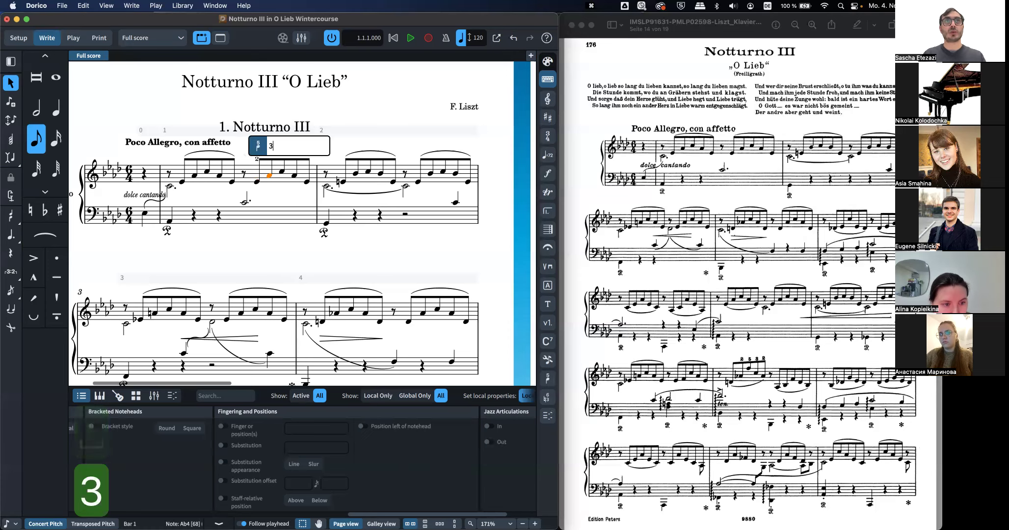
key("Tab")
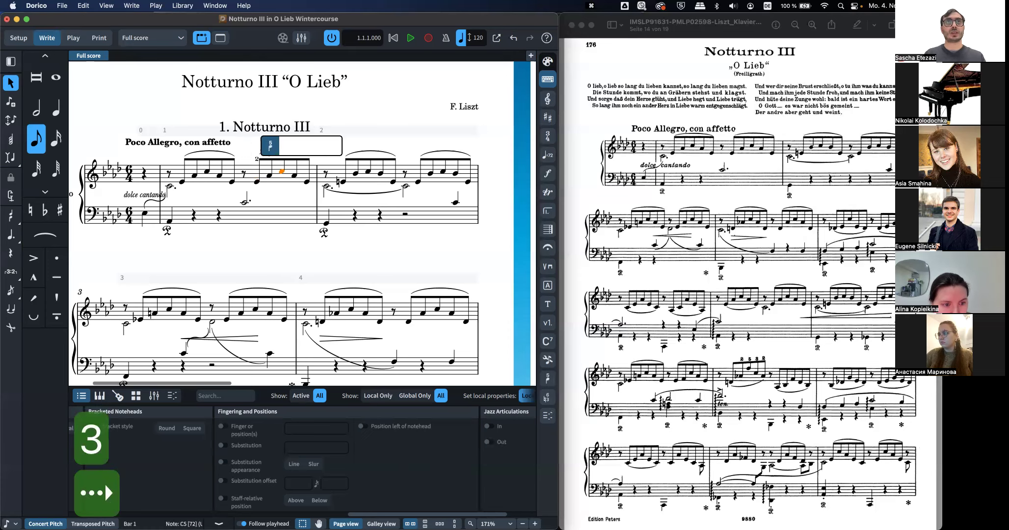
type("5")
key("space")
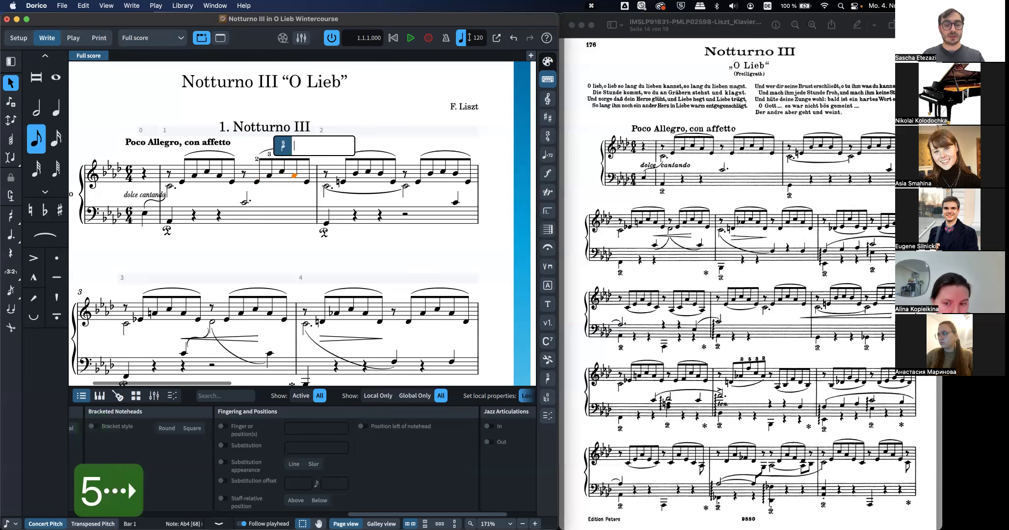
type("3")
key("space")
type("2")
key("space")
Step: Add fingering 2 to the first right-hand eighth note of bar 2, the E natural, and finish the fingering input
type("1")
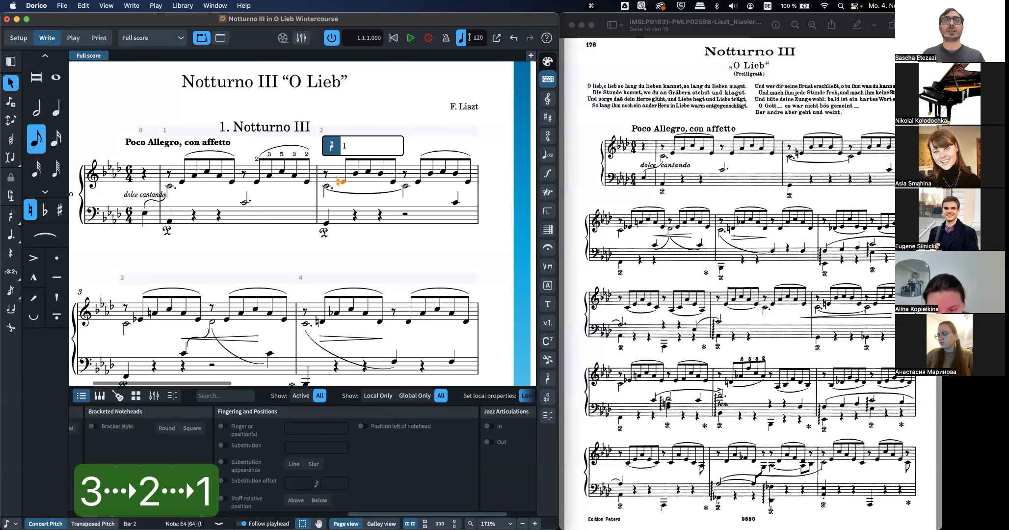
key("BackSpace")
type("2")
key("space")
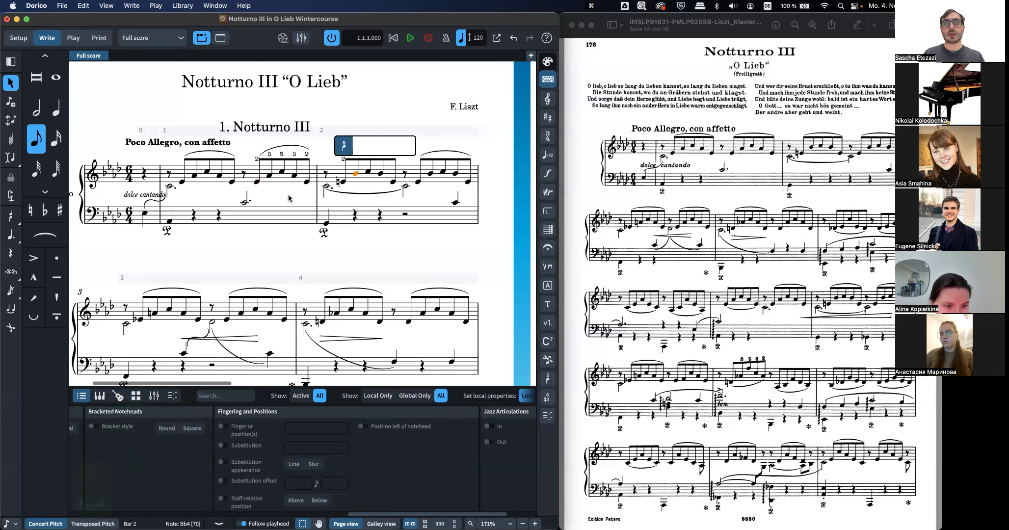
left_click(265, 253)
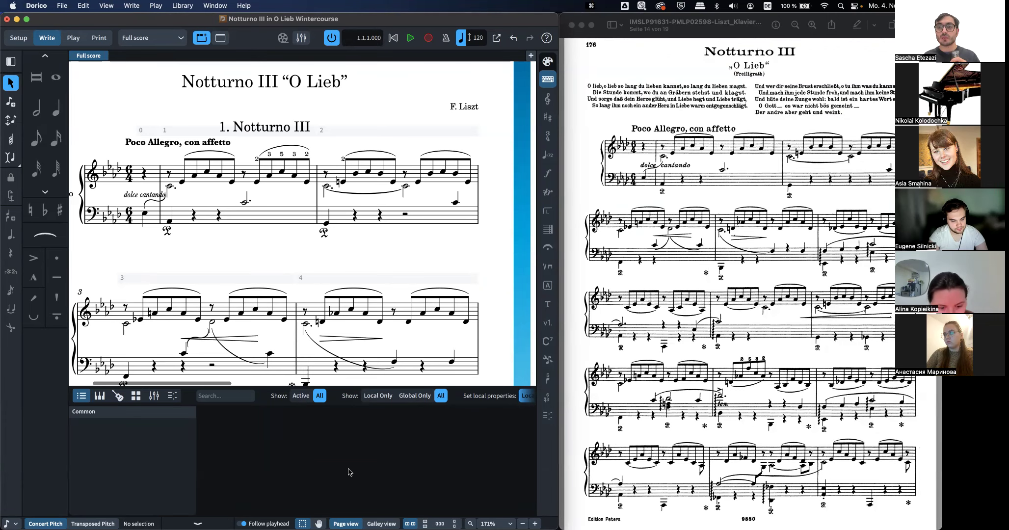
Step: Check the installed Dorico version in the About window and close it
left_click(38, 5)
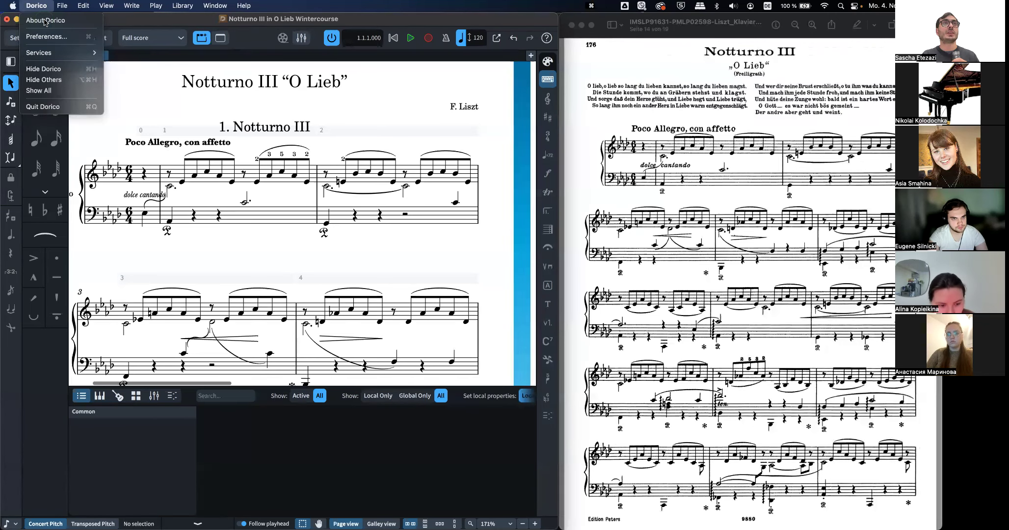
left_click(45, 21)
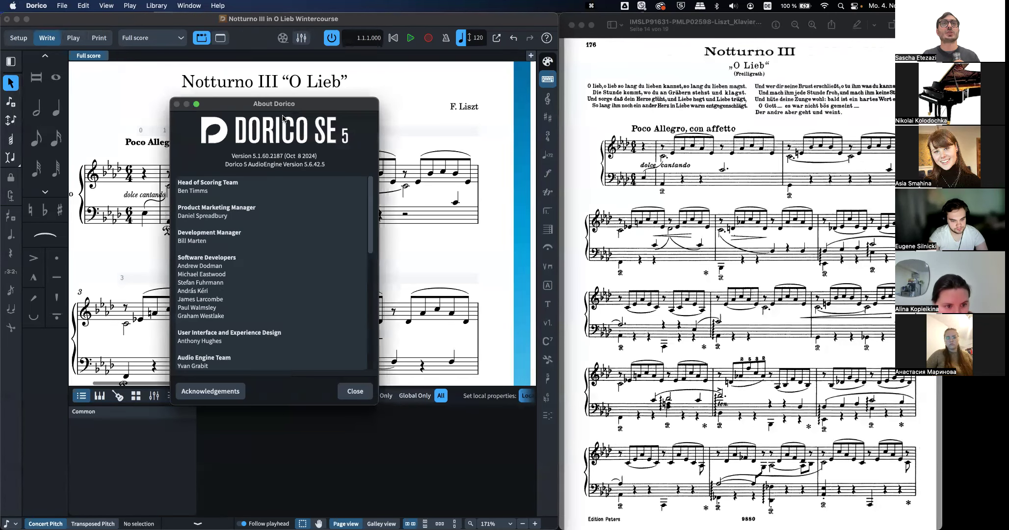
left_click_drag(265, 101, 299, 132)
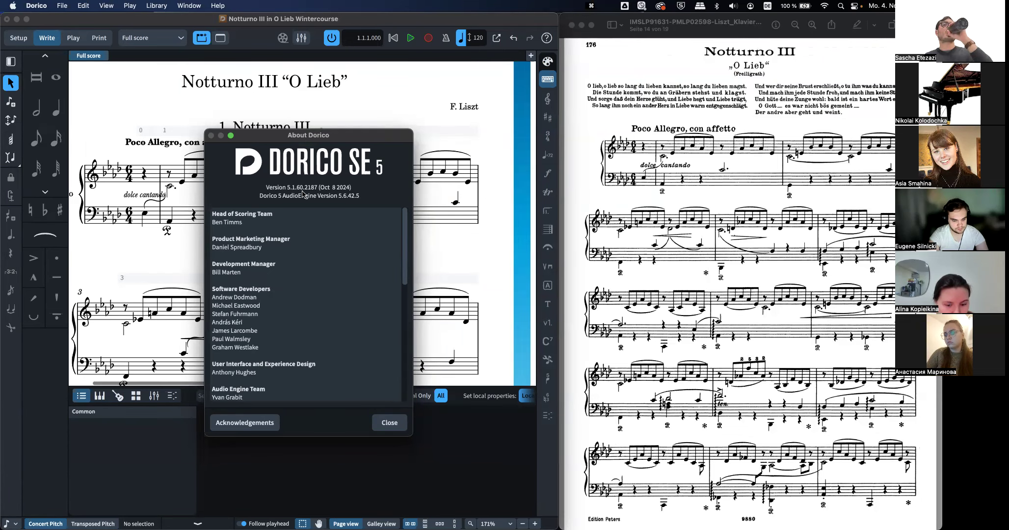
left_click(395, 423)
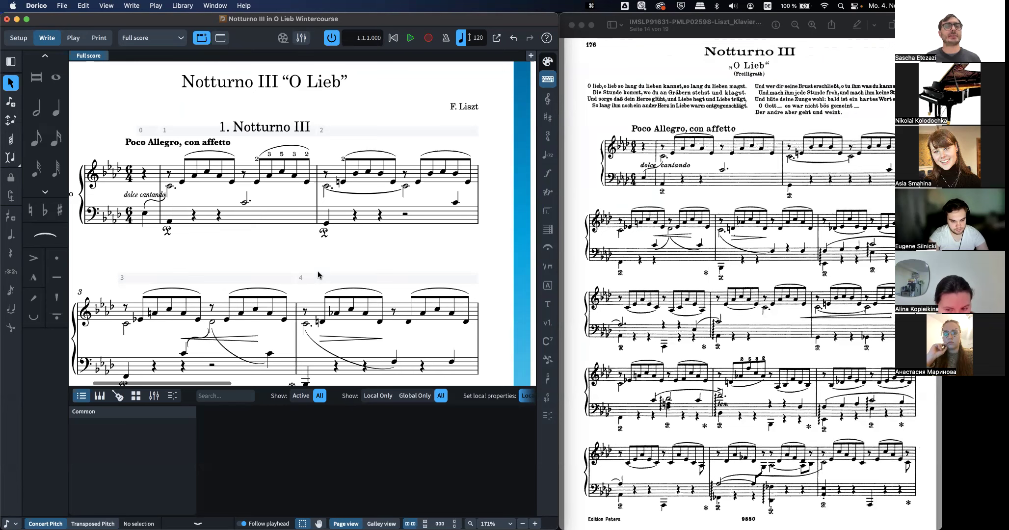
Step: Show the on-screen piano keyboard below the score, and hide the lower zone
left_click(119, 398)
left_click(101, 396)
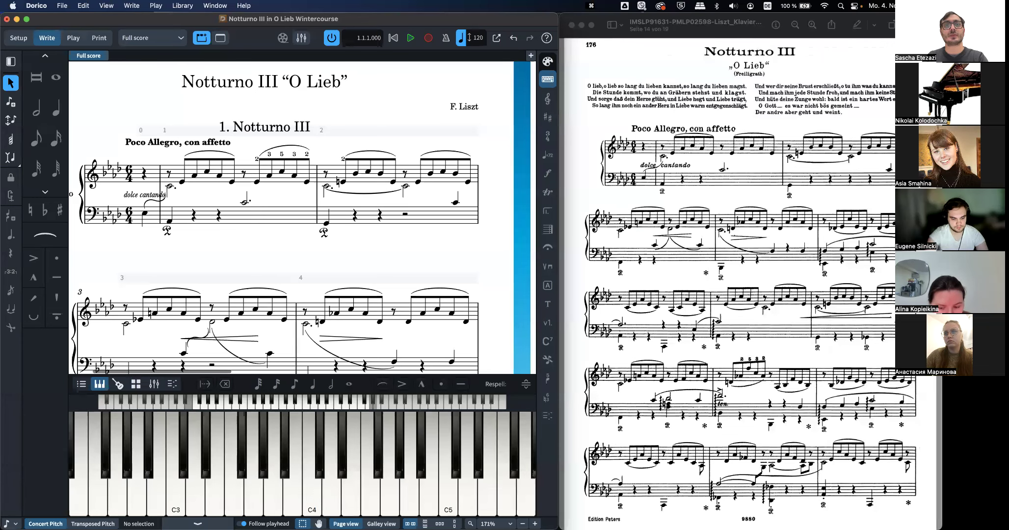
key("super+8")
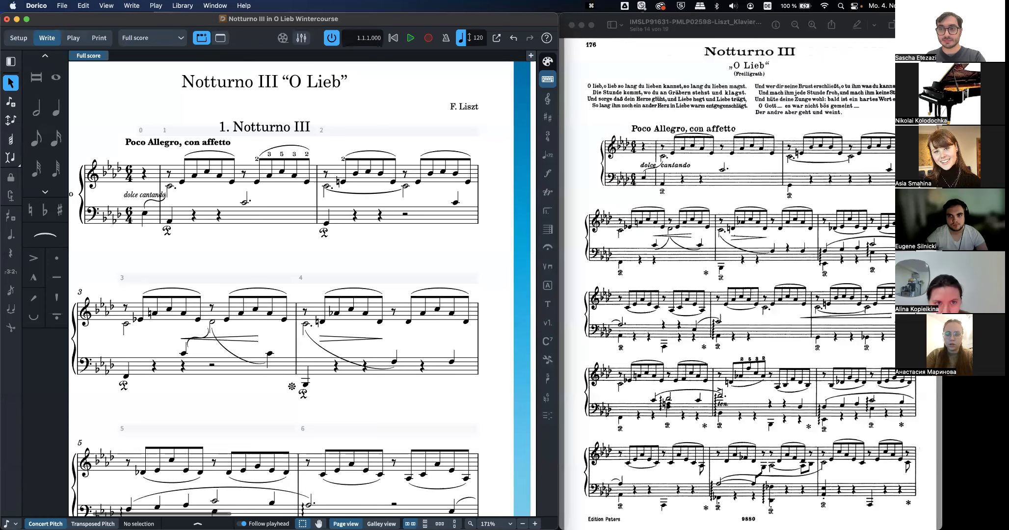
scroll(165, 220, "left", 3)
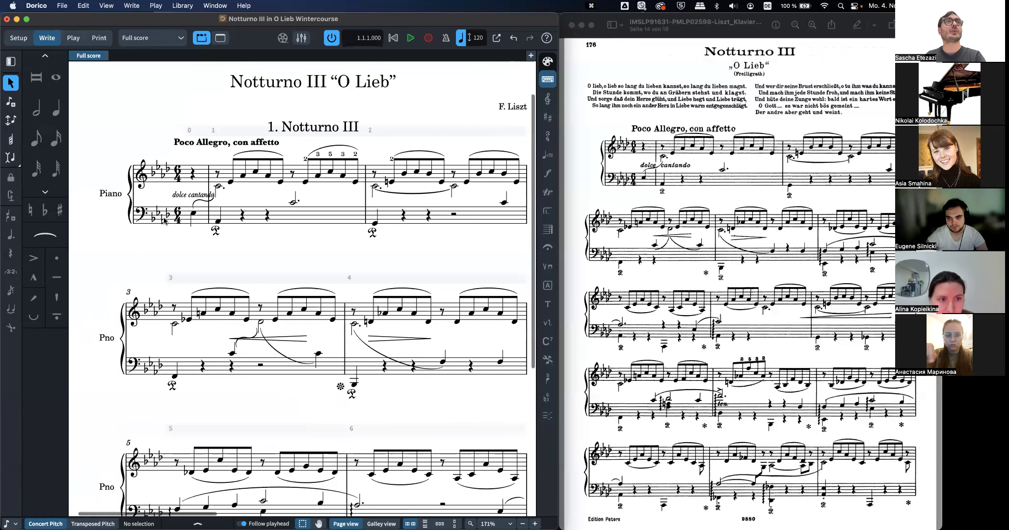
Step: Open the audio Device Setup and close it again
left_click(62, 6)
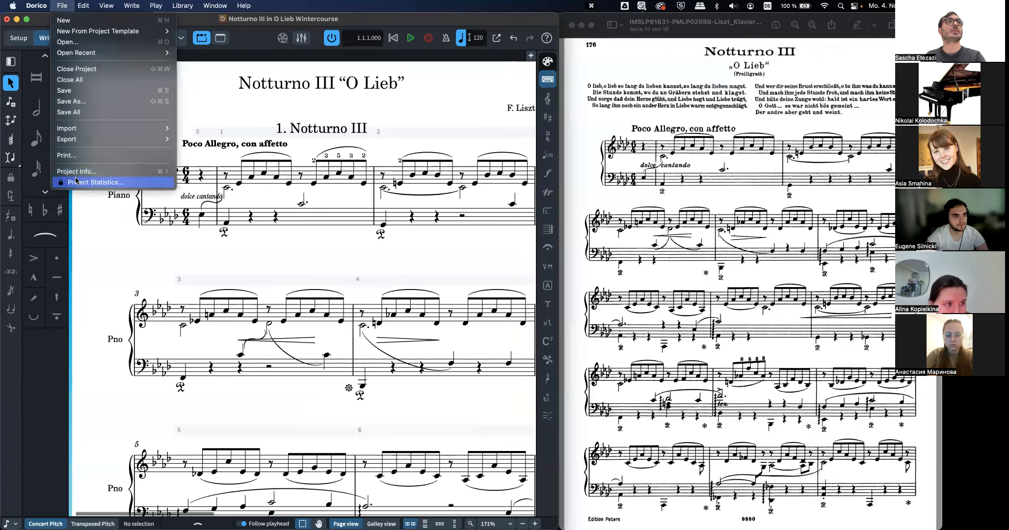
mouse_move(89, 8)
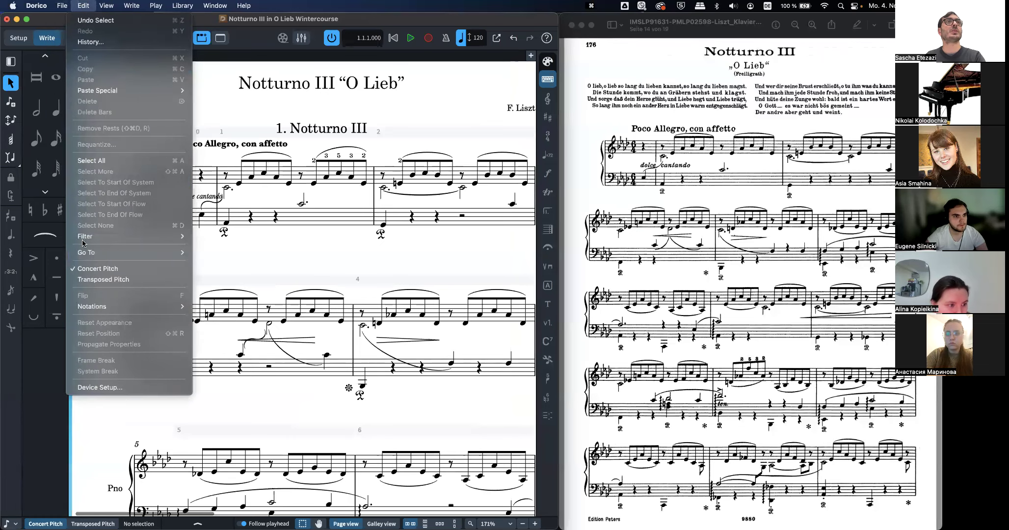
left_click(98, 387)
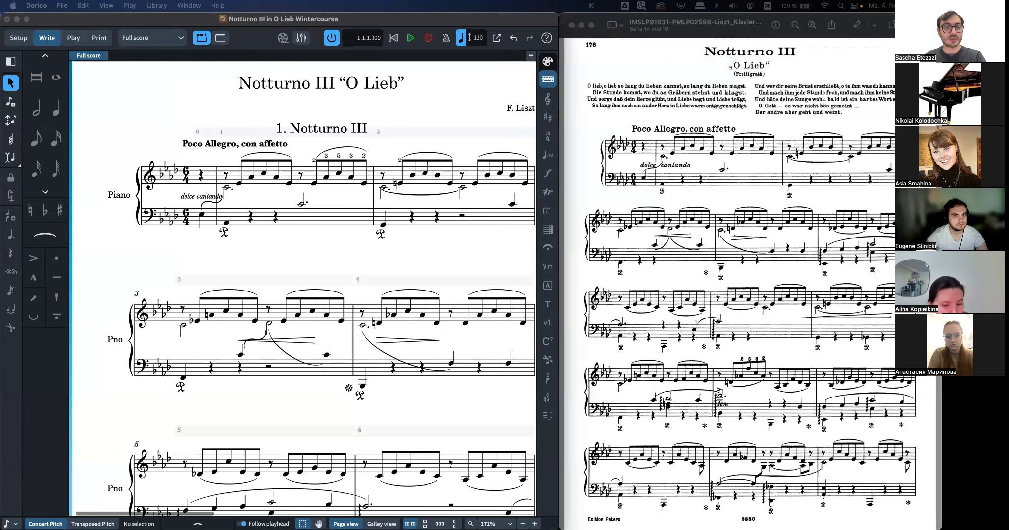
left_click(314, 255)
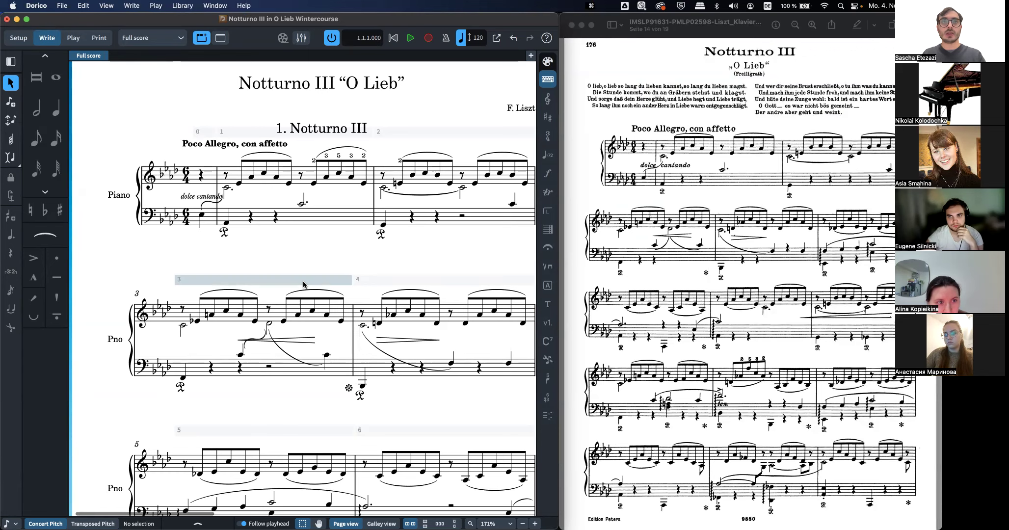
Step: View the piece in Play mode with the bass pickup Eb selected, and return to Write mode
left_click(203, 216)
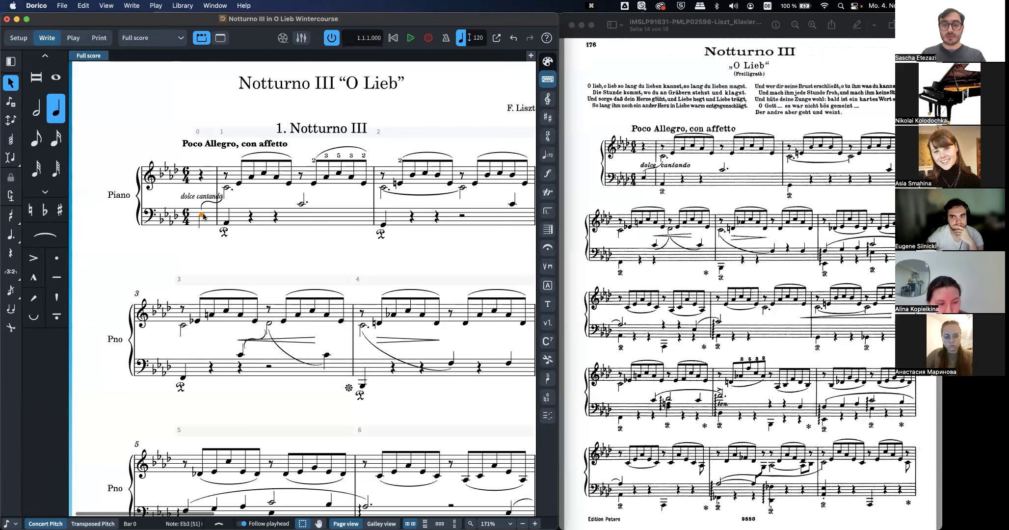
left_click(69, 38)
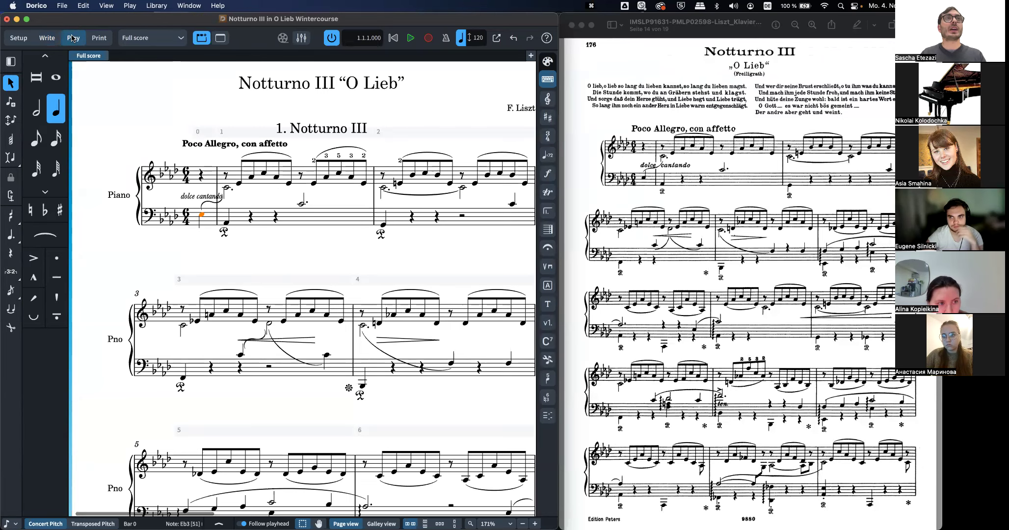
left_click_drag(536, 477, 536, 465)
left_click_drag(70, 477, 70, 466)
left_click(47, 38)
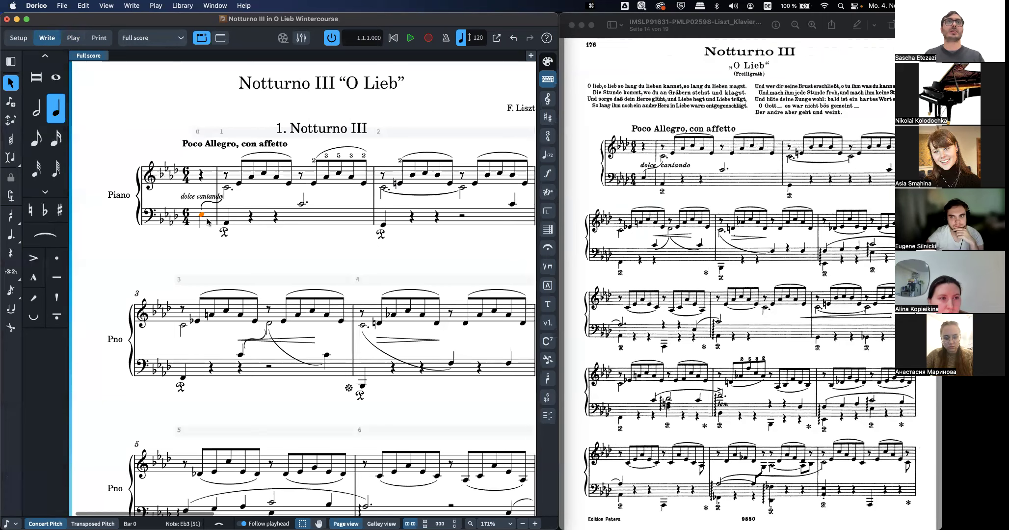
Step: Play back the opening bars of the score, following the playhead, and stop in bar 7
left_click(414, 38)
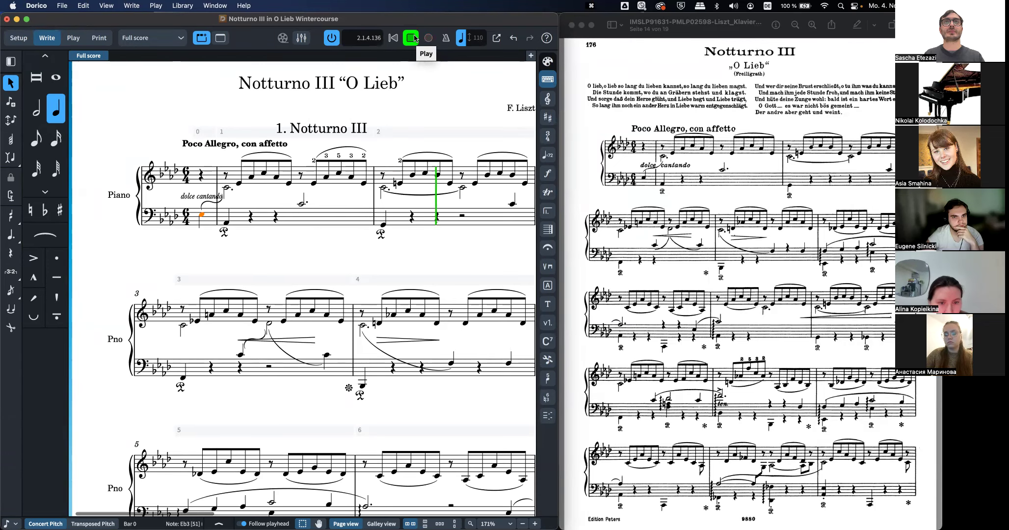
scroll(409, 92, "right", 2)
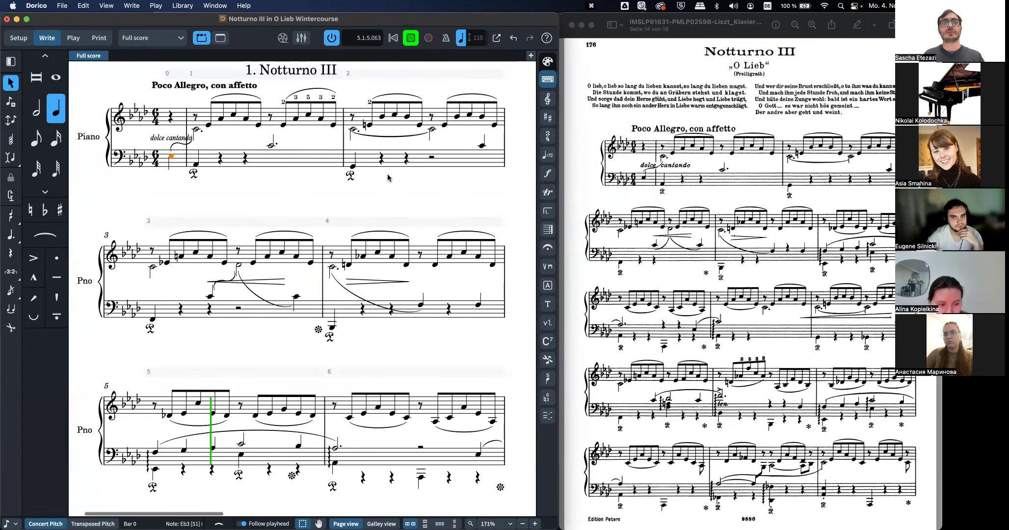
left_click(409, 39)
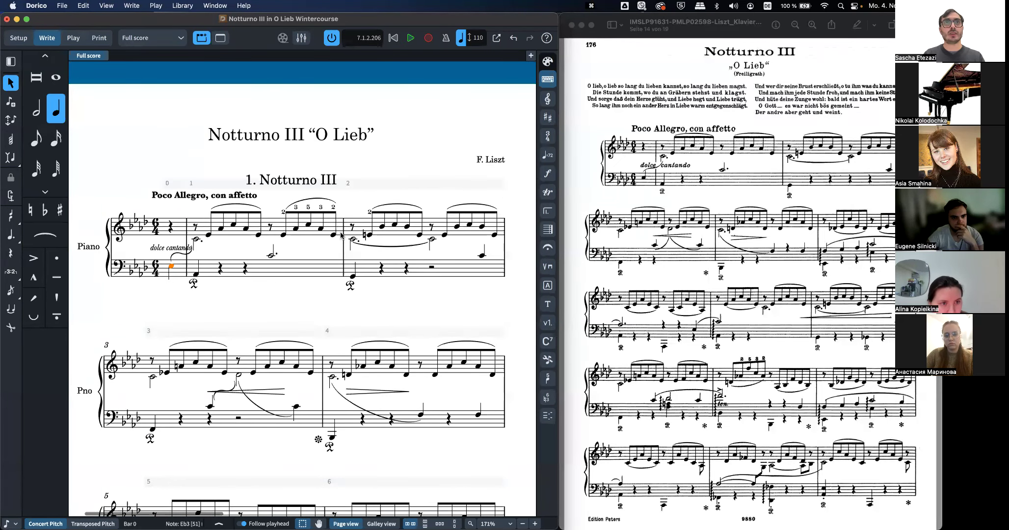
Step: Play back the score from the tied C in bar 2 and stop playback
left_click(353, 241)
key("p")
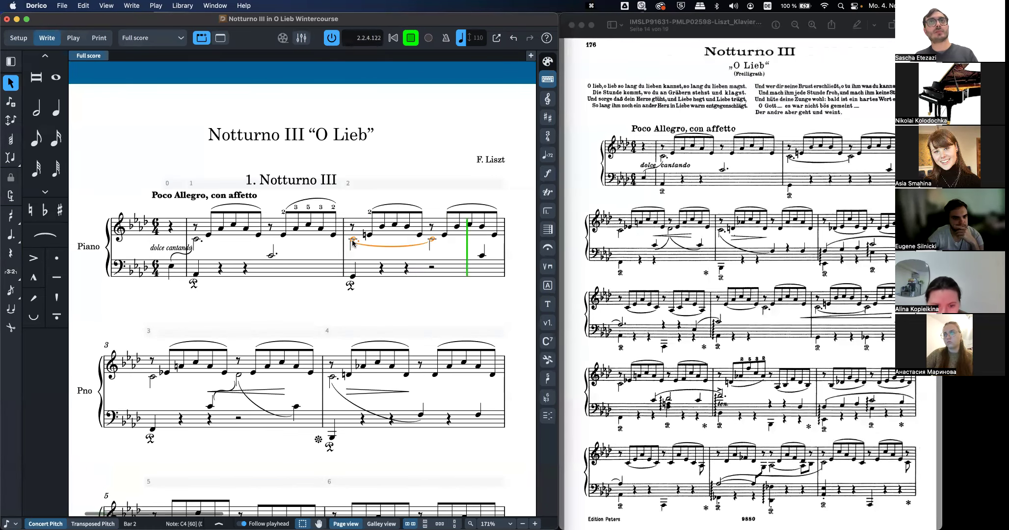
key("space")
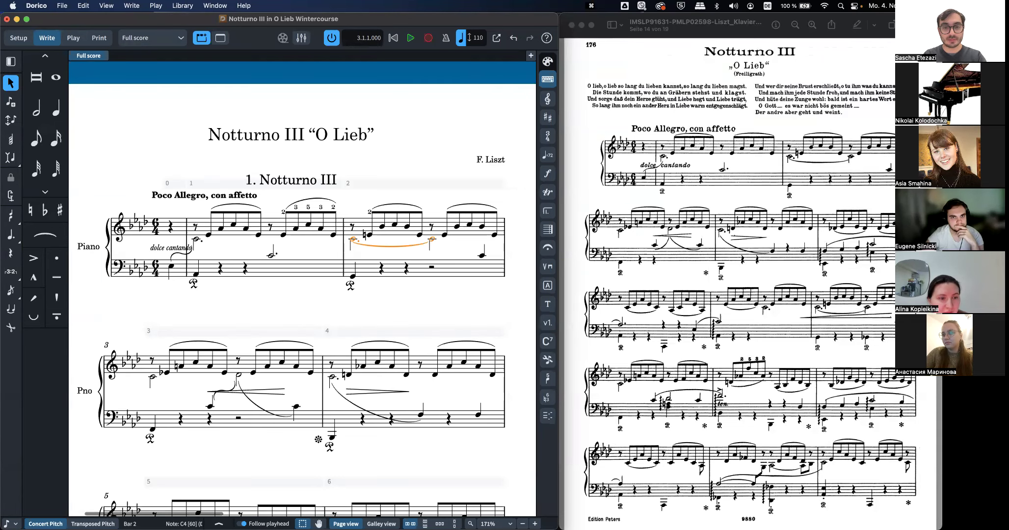
key("super+3")
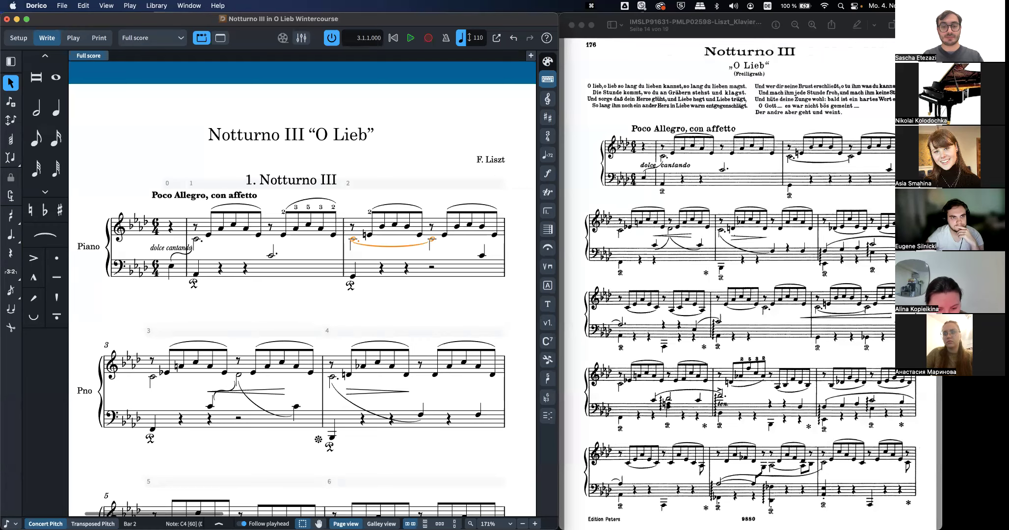
key("shift+y")
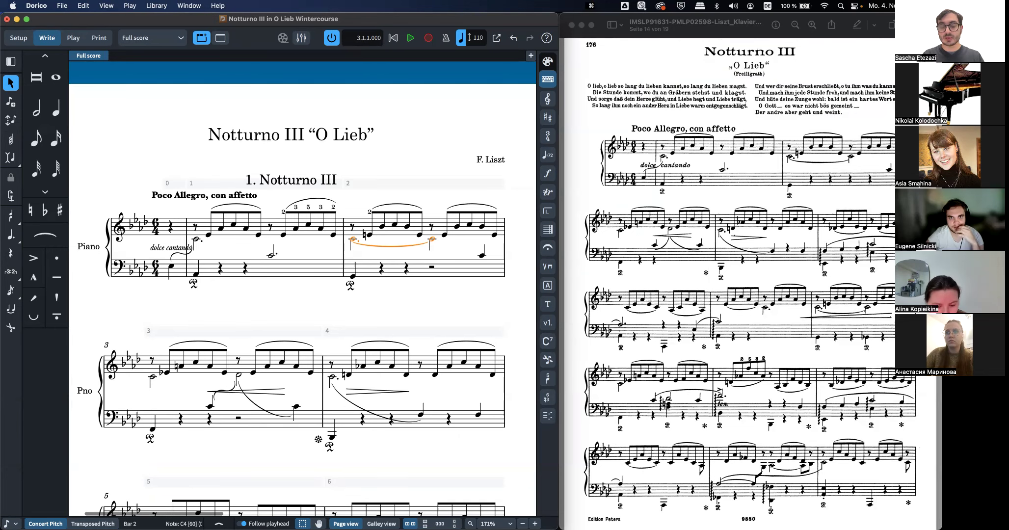
key("BackSpace")
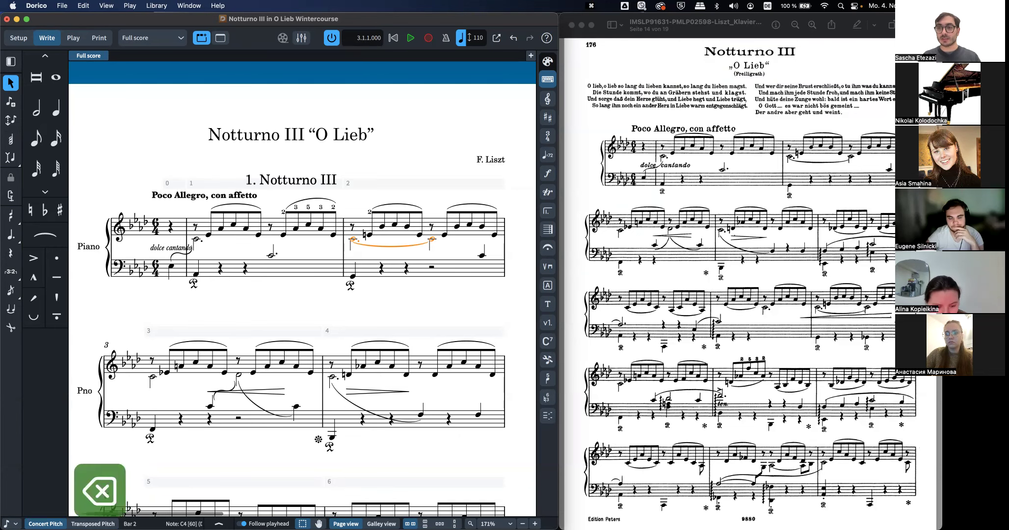